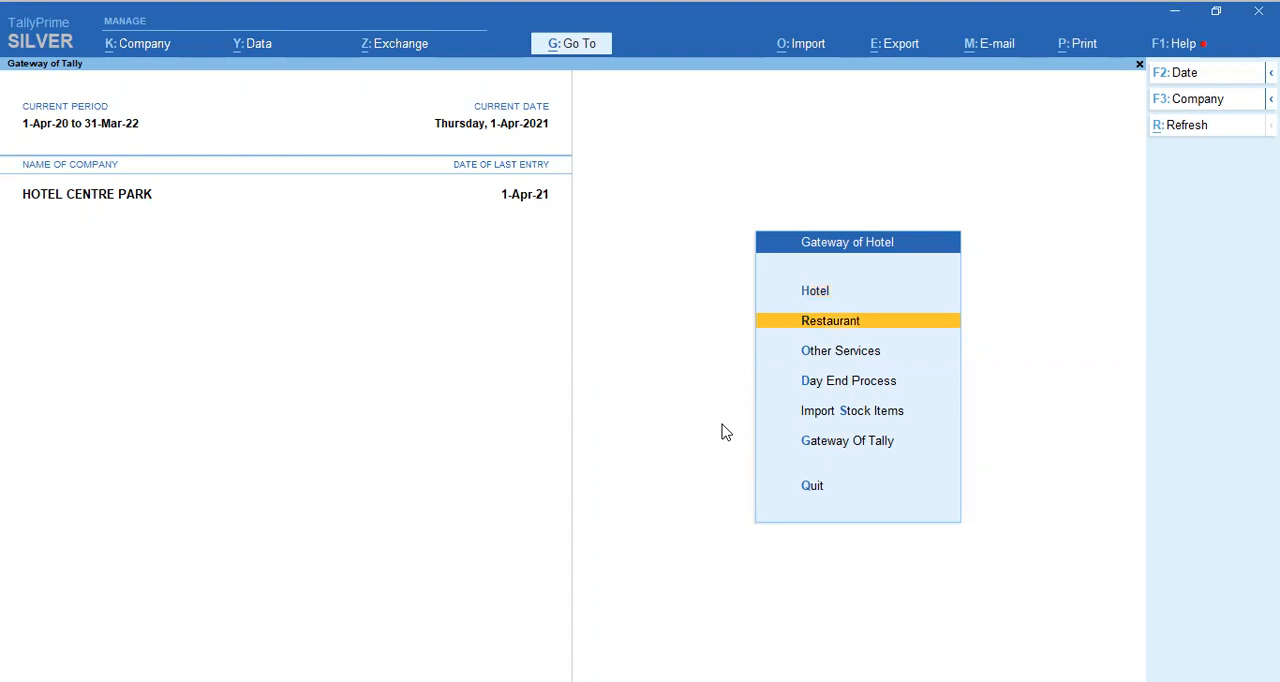
key(Down)
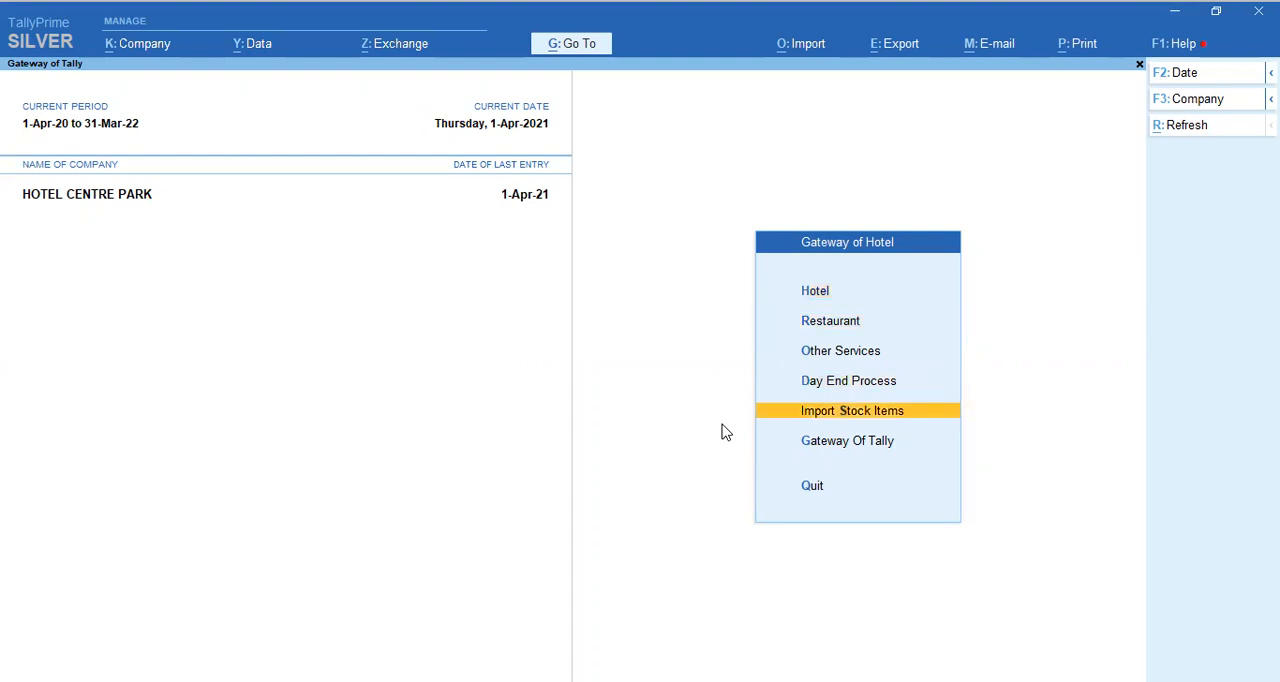
key(Up)
key(Up)
key(Up)
key(Up)
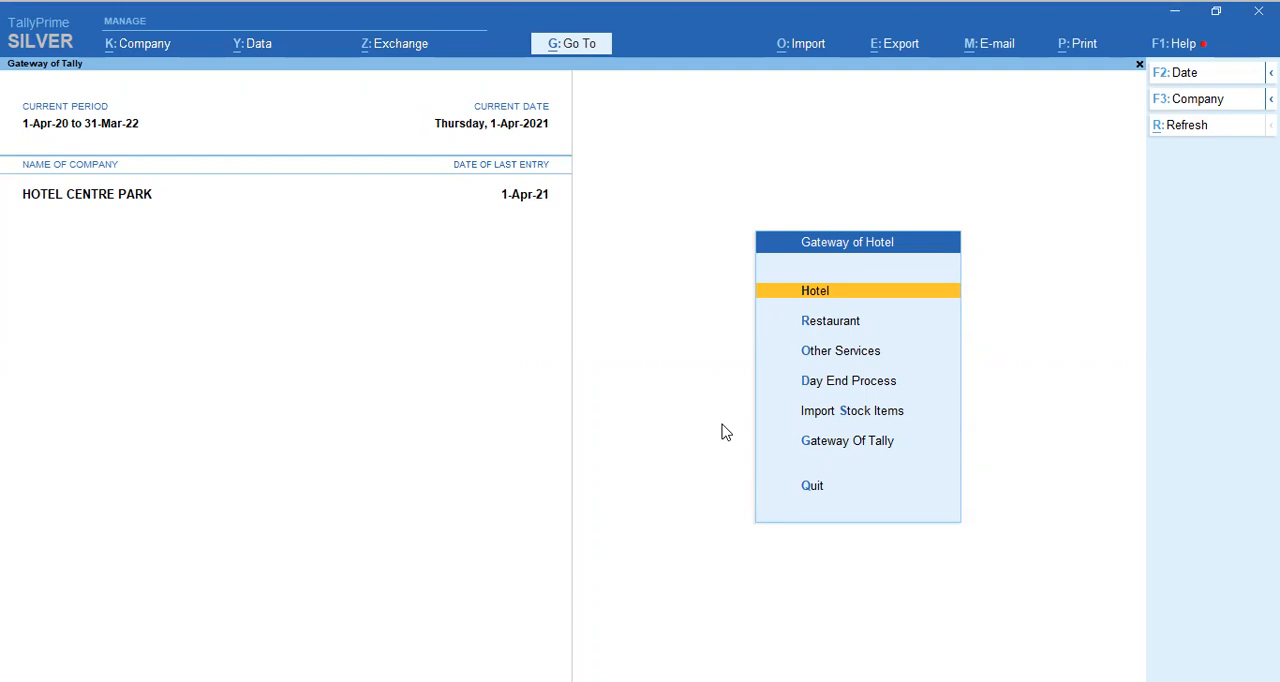
key(Down)
key(Down)
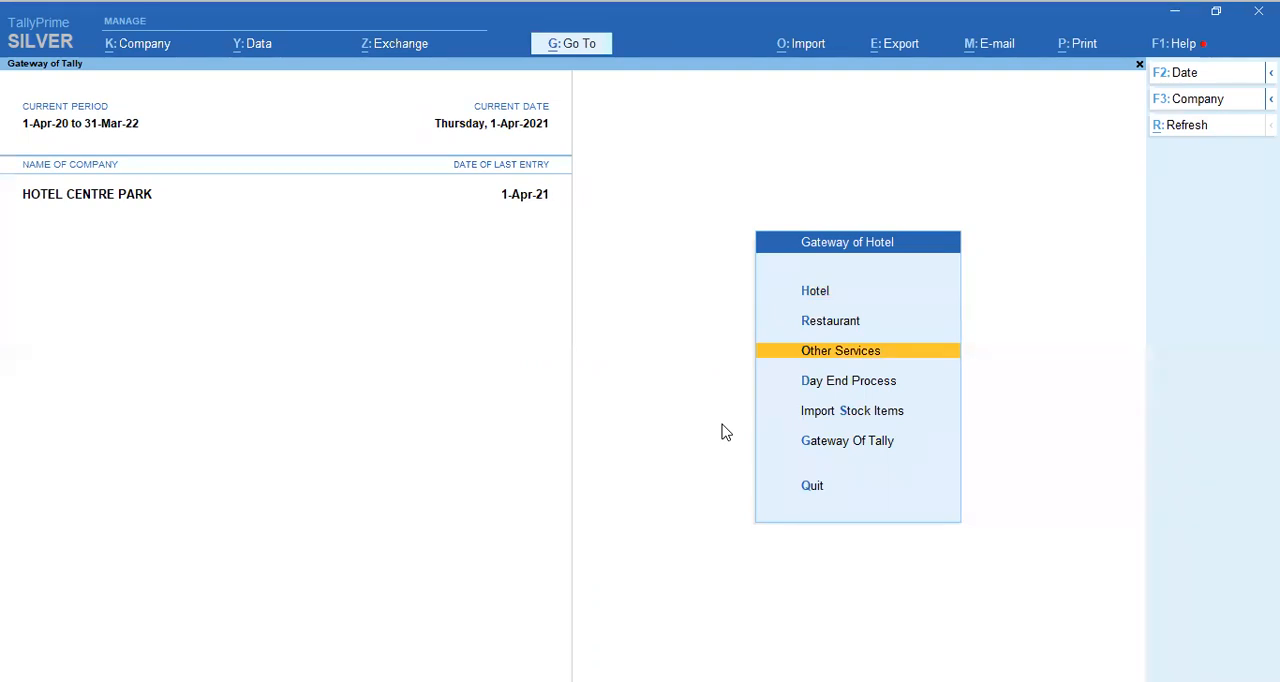
key(Down)
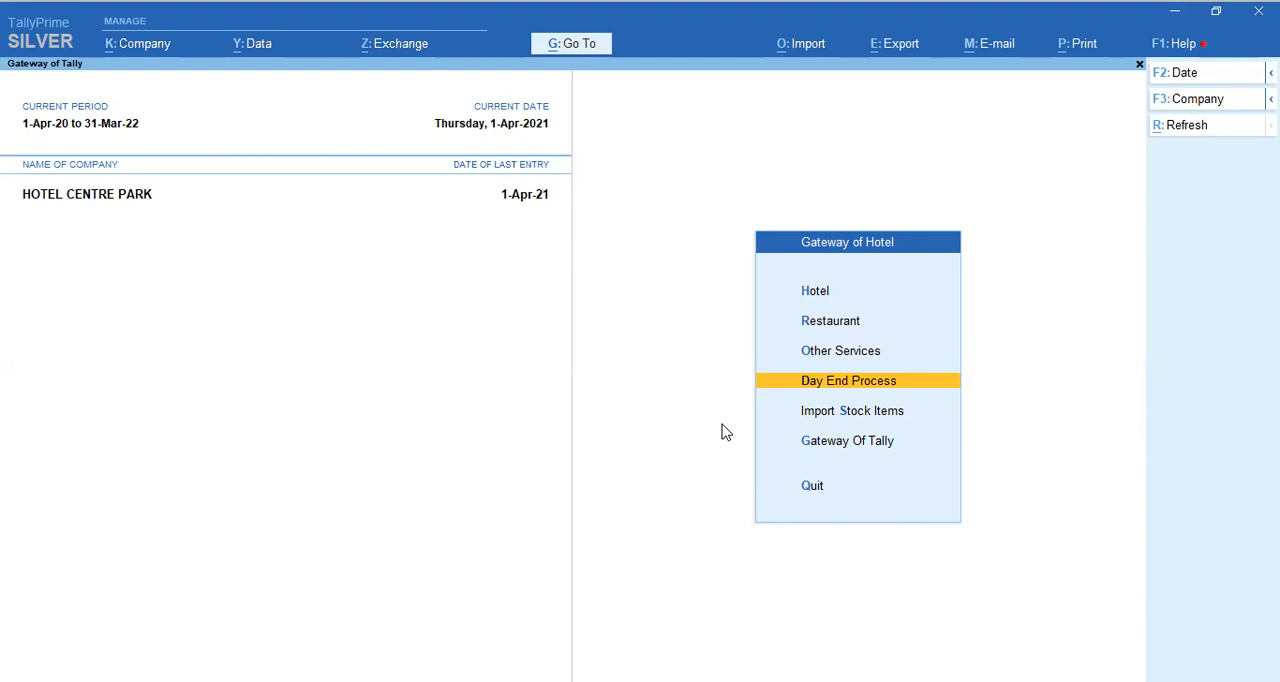
key(Down)
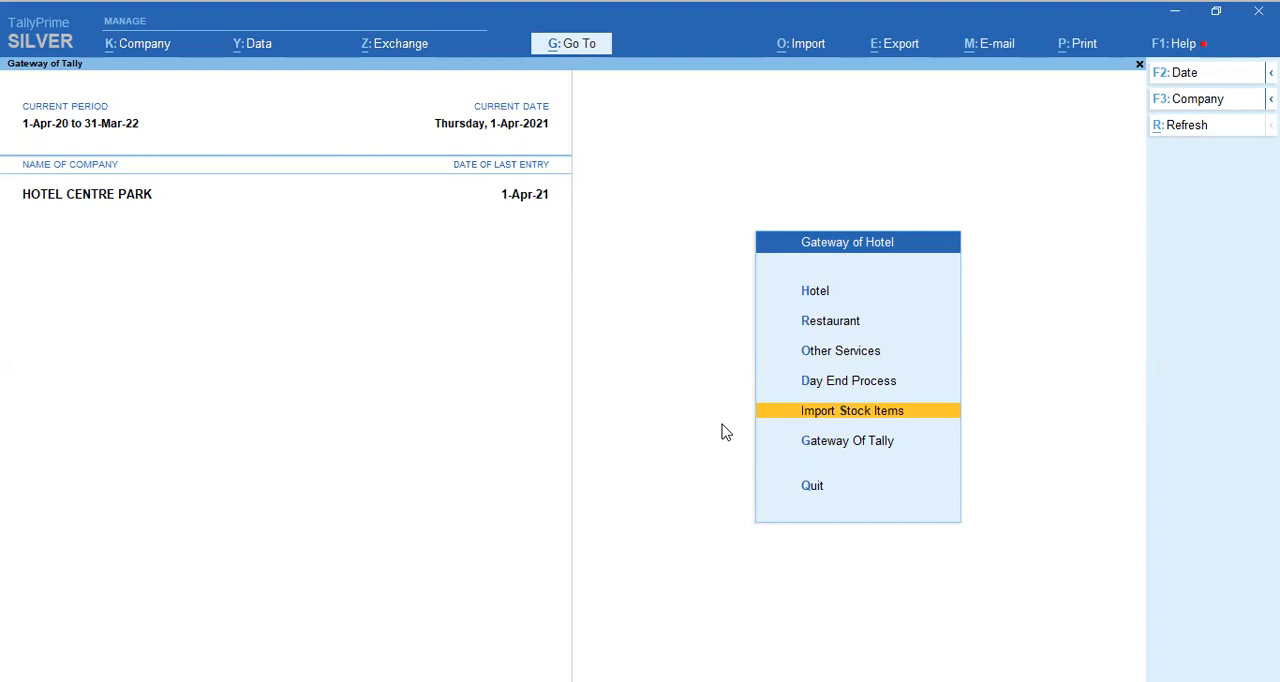
Step: Open the Hotel module's ALL Masters list and look through its room, tariff, ID proof and relation masters
key(Up)
key(Up)
key(Up)
key(Up)
key(Return)
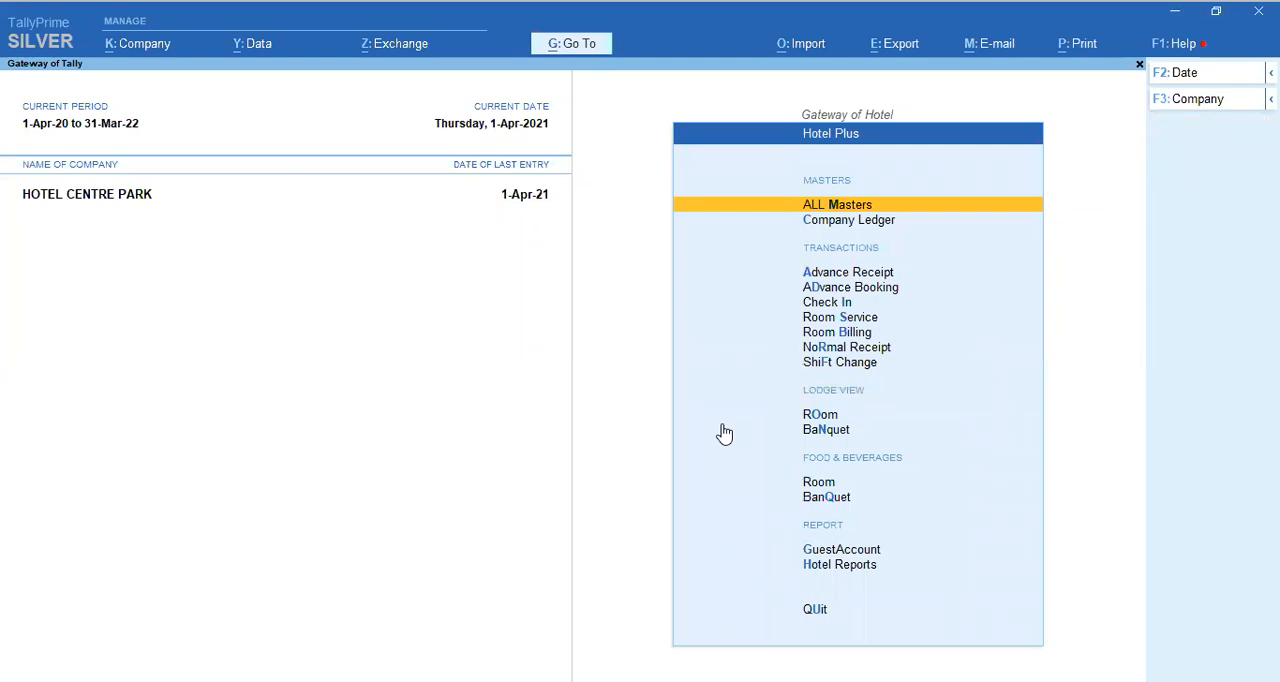
key(Return)
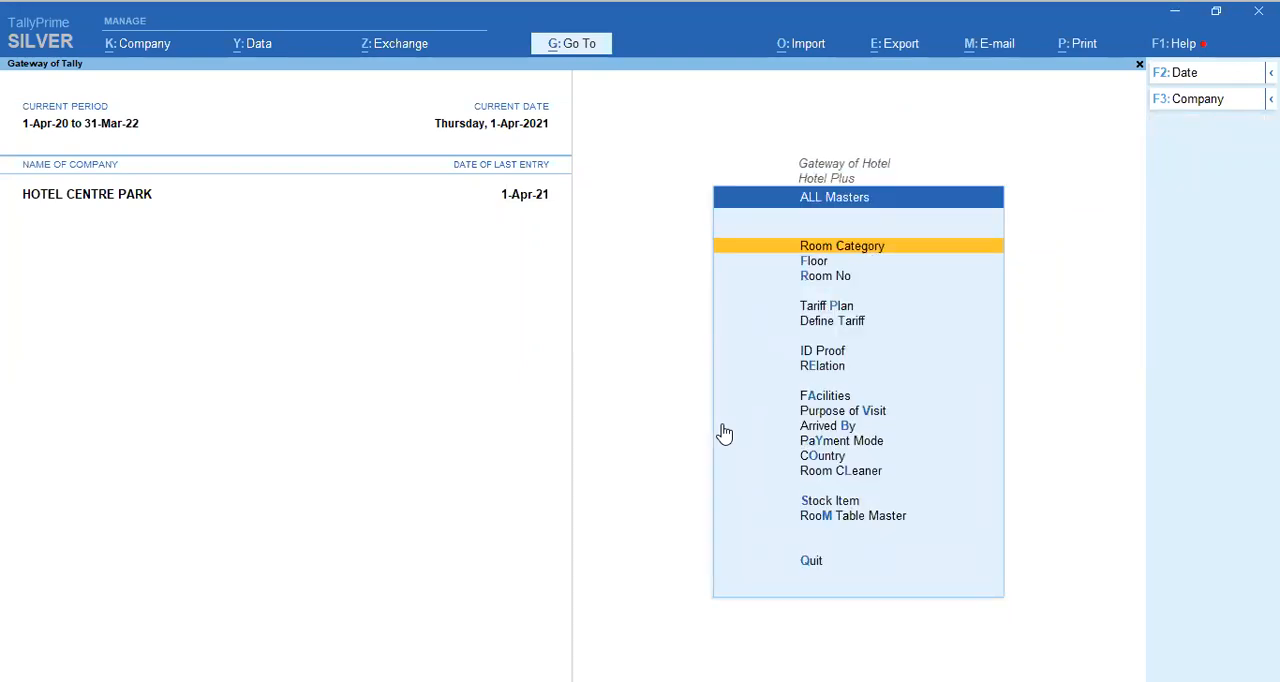
key(Down)
key(Down)
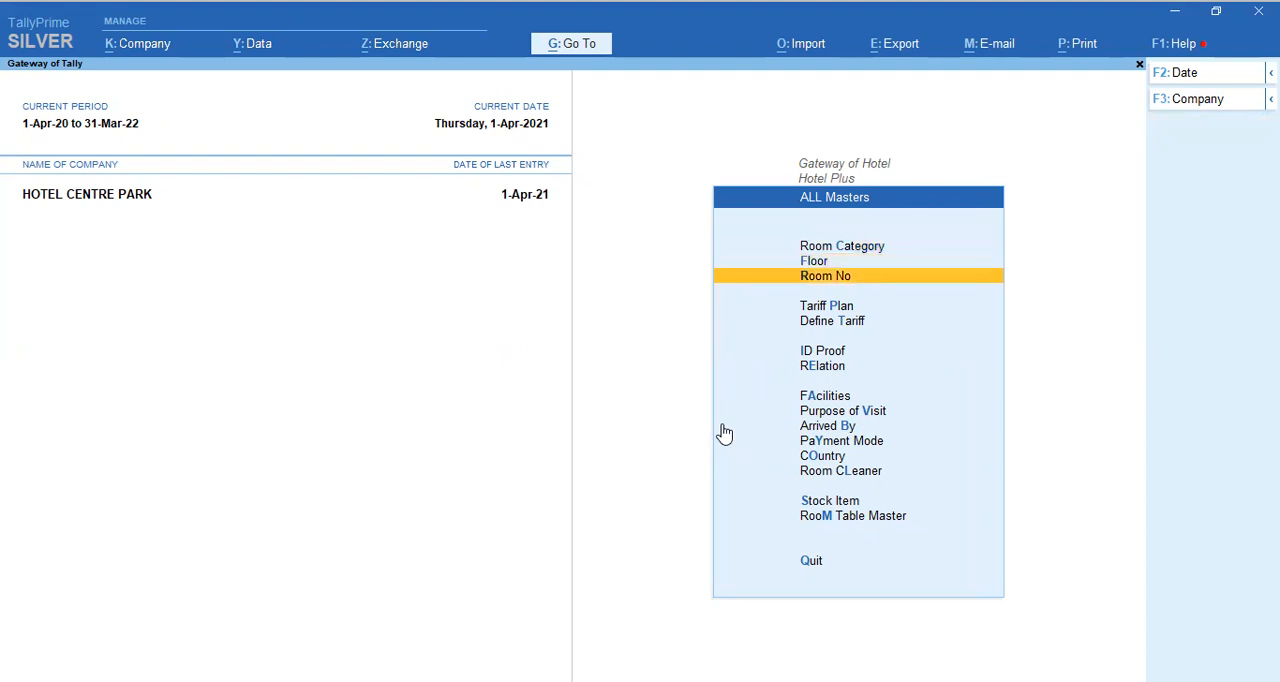
key(Down)
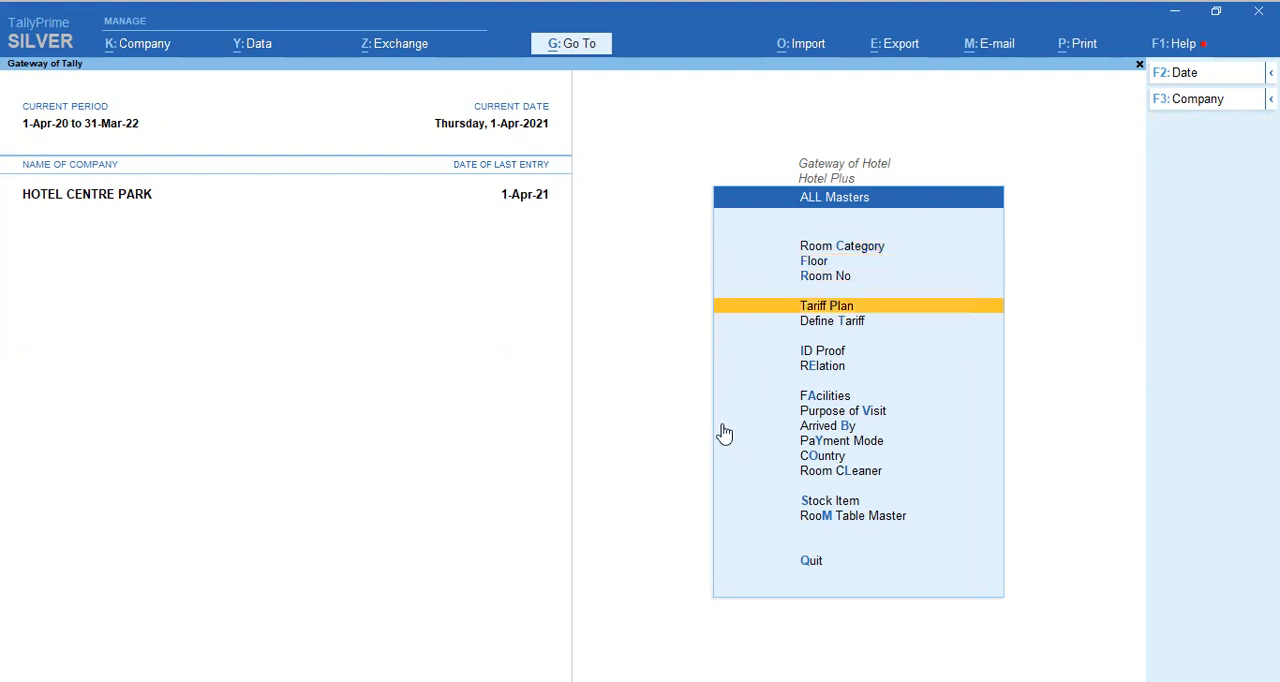
key(Down)
key(Down)
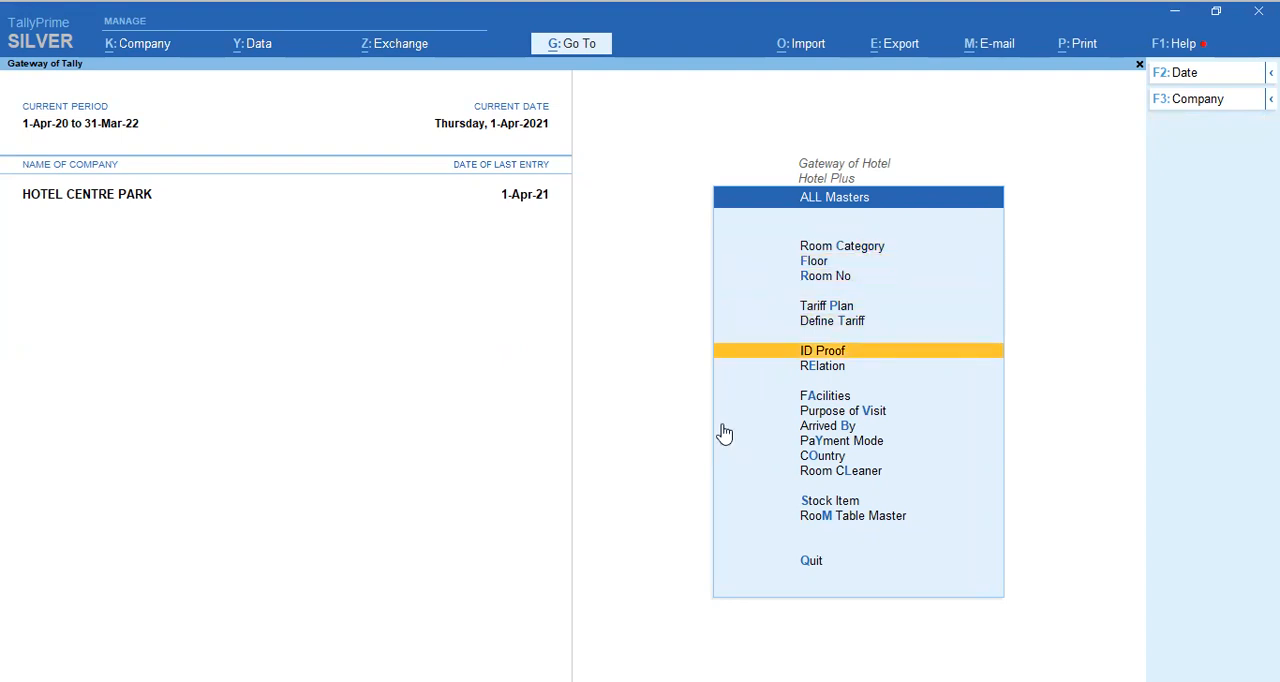
key(Down)
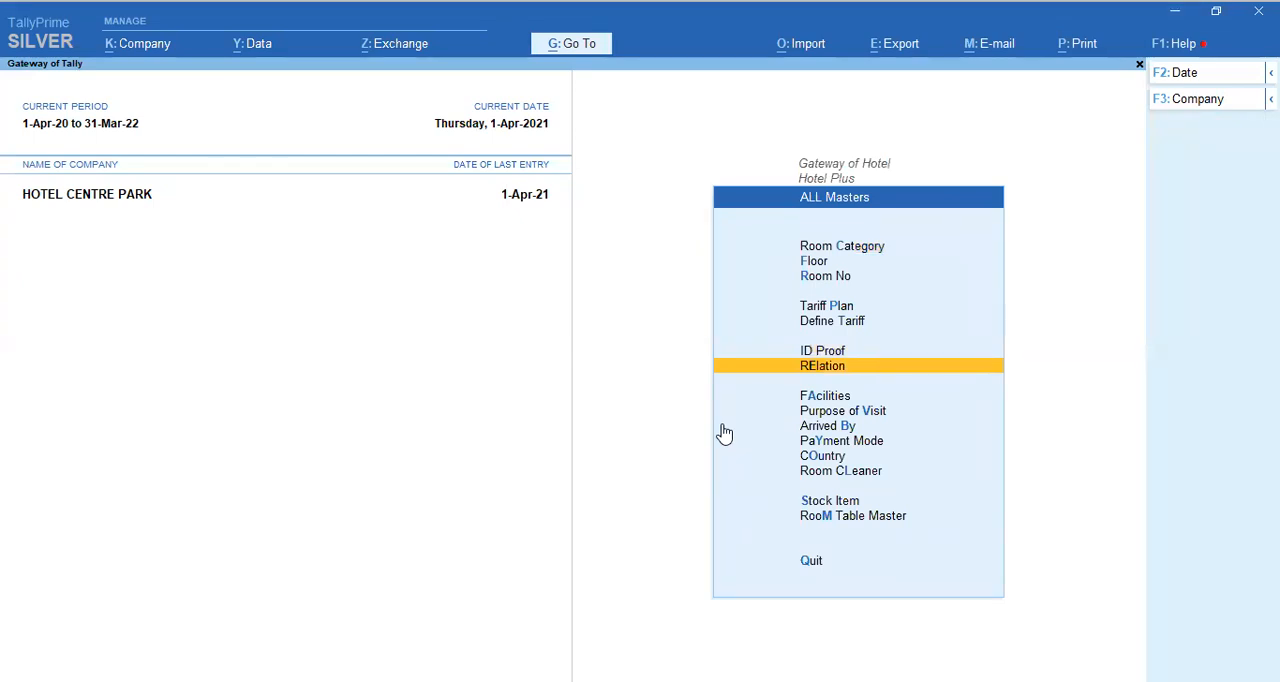
Step: Return to the Hotel Plus overview and look through its company ledger and transaction entries, down to Shift Change
key(Escape)
key(Down)
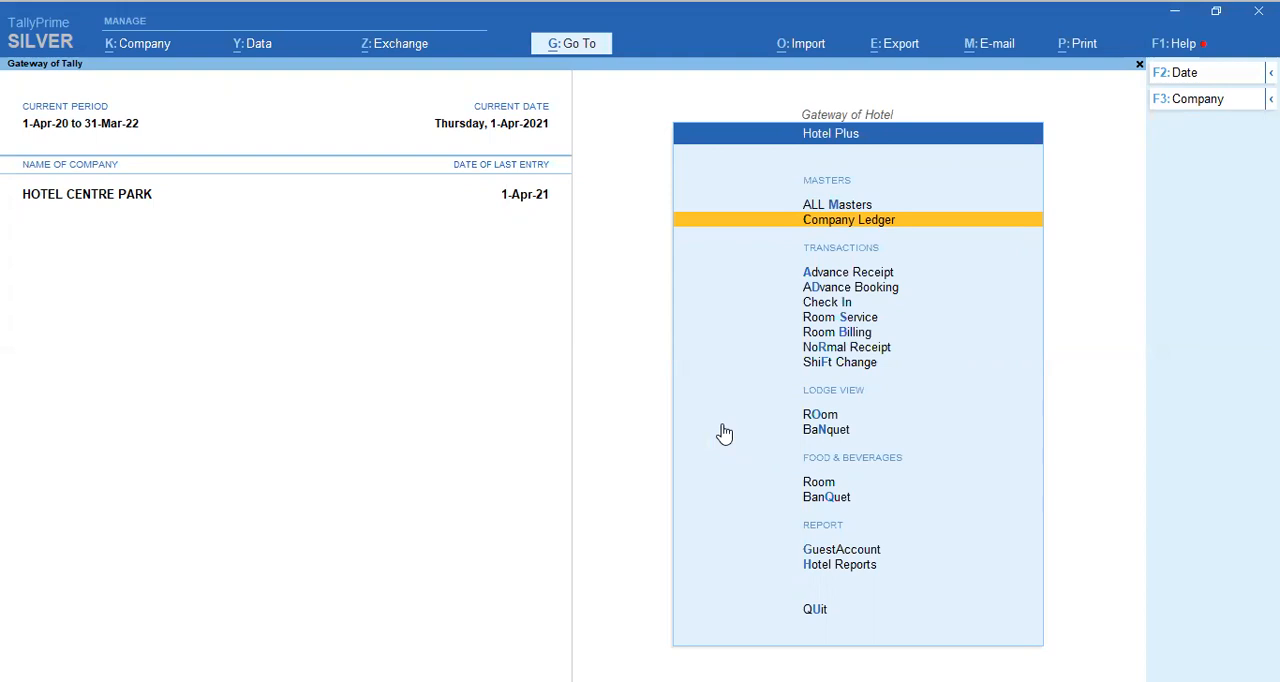
key(Down)
key(Down)
key(Down)
key(Down)
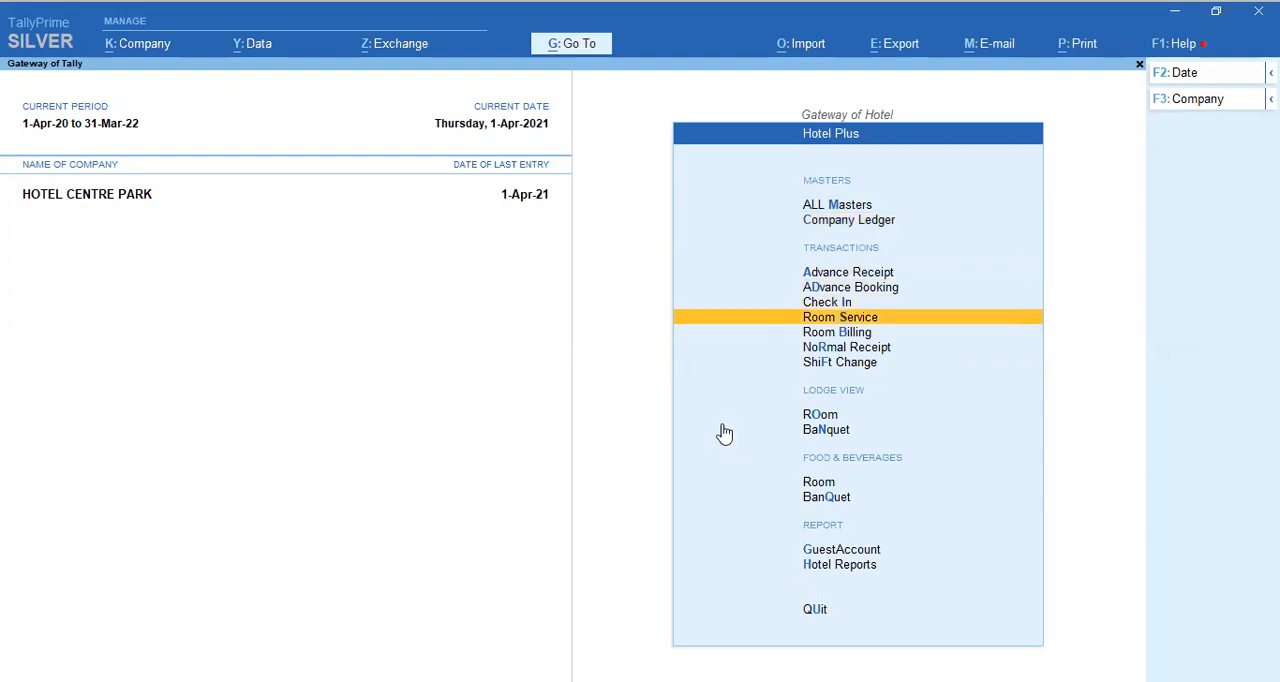
key(Up)
key(Down)
key(Down)
key(Down)
key(Down)
key(Down)
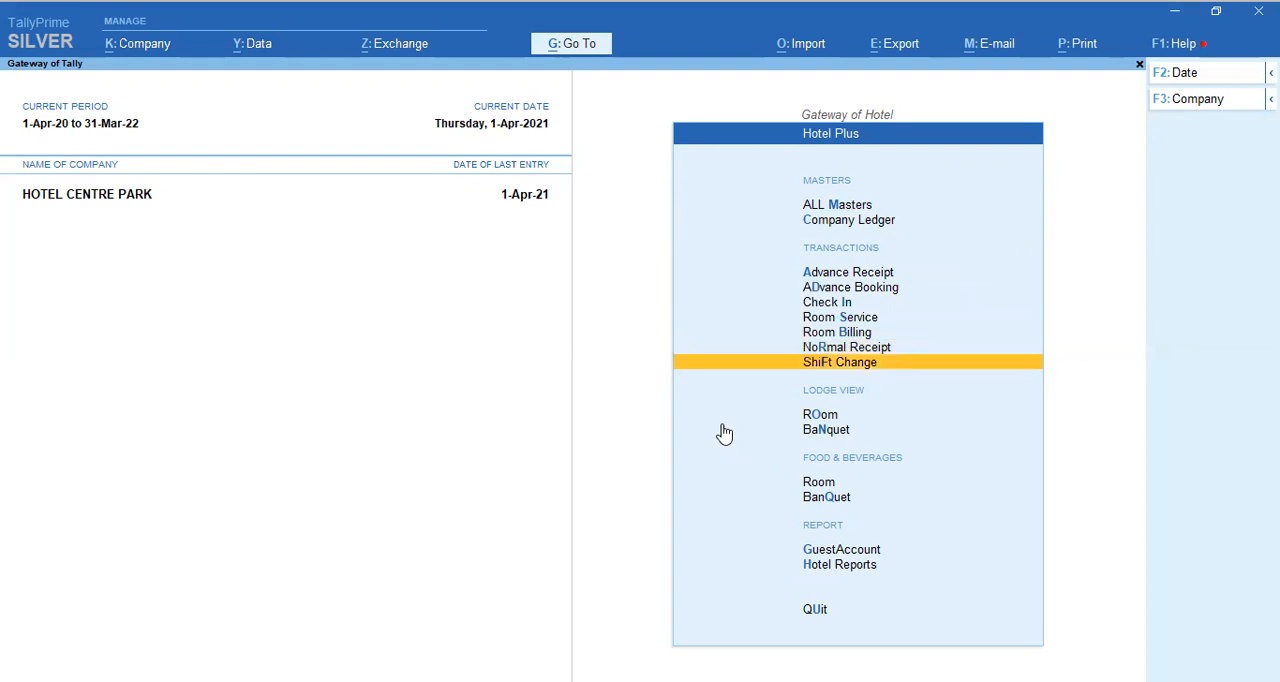
Step: Open the Room lodge view and look at the room info of rooms 101 to 104, ending on room 101
key(Return)
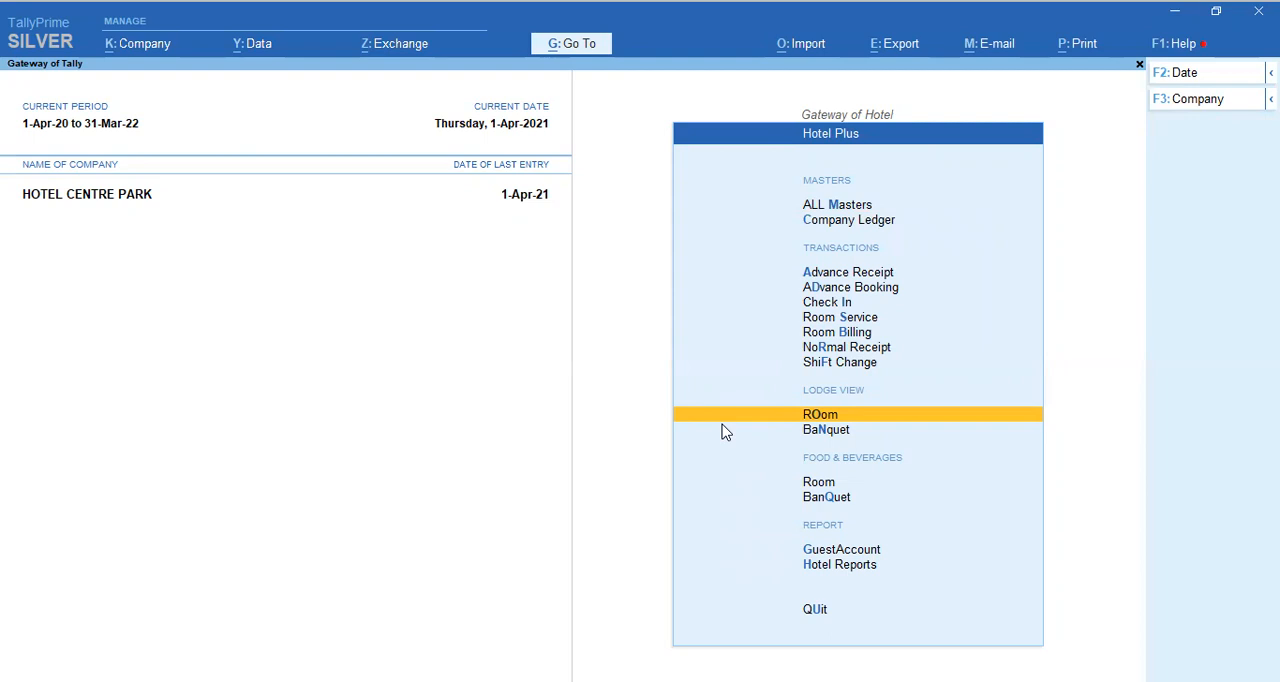
click(808, 418)
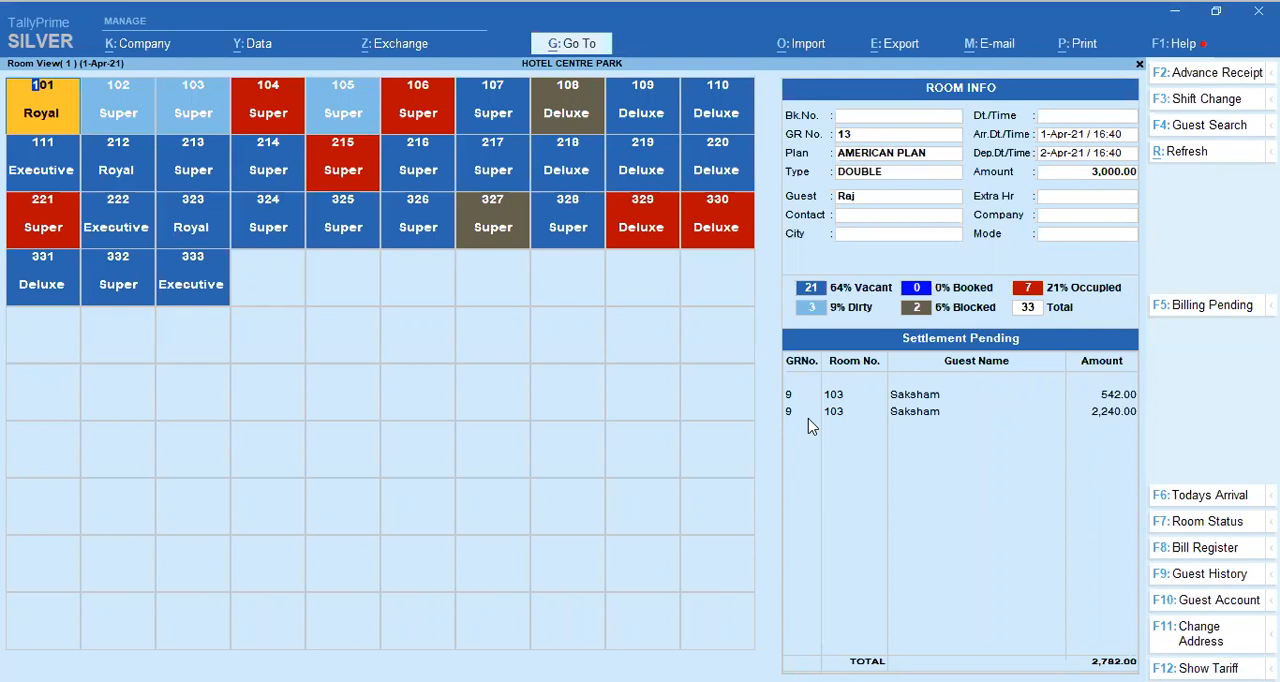
key(Right)
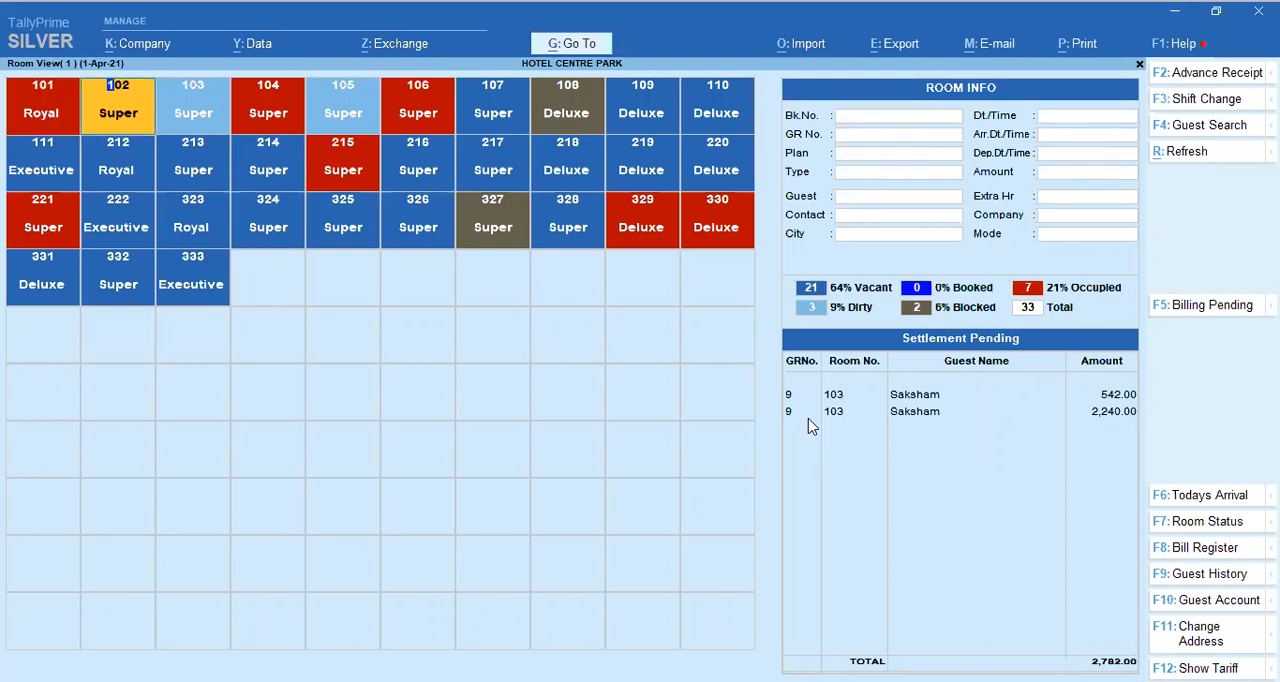
key(Right)
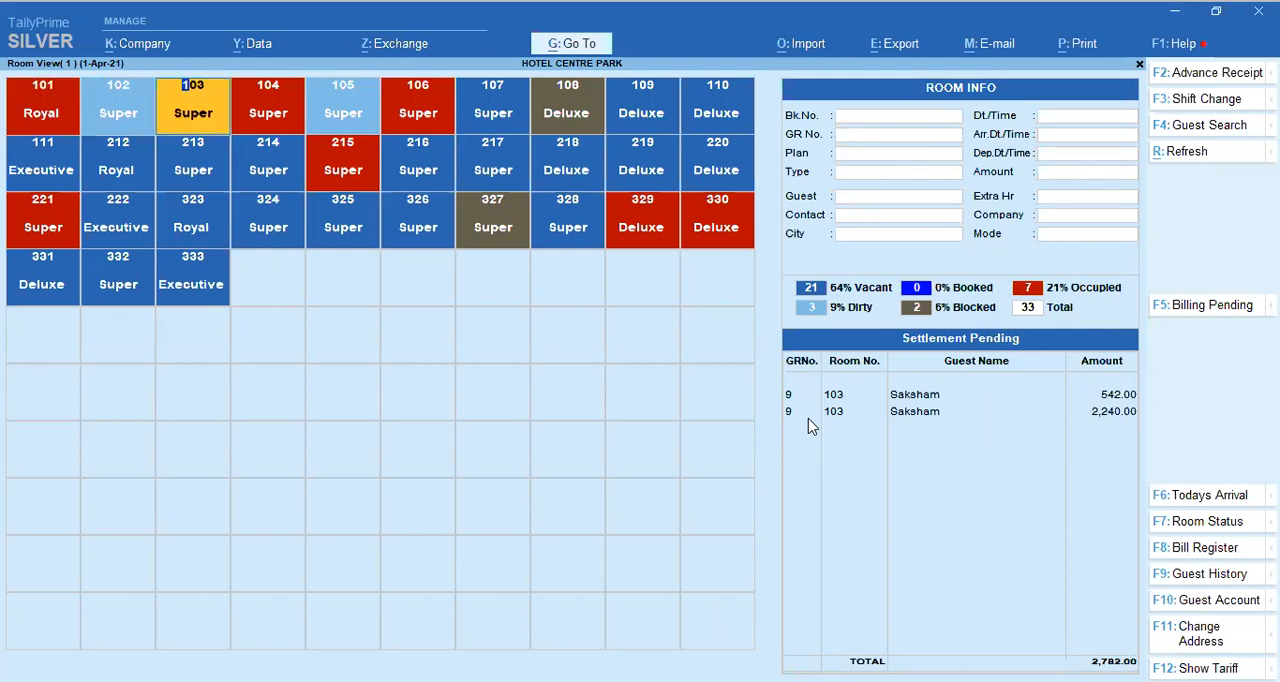
key(Right)
key(Left)
key(Left)
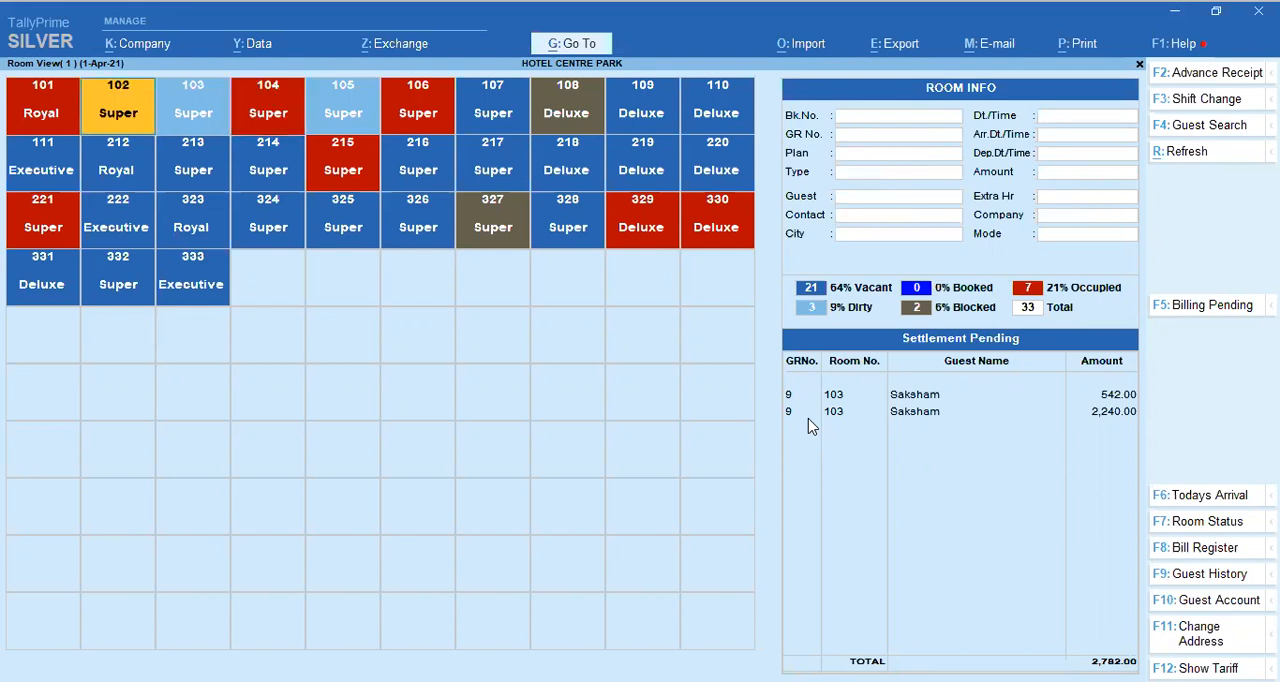
key(Left)
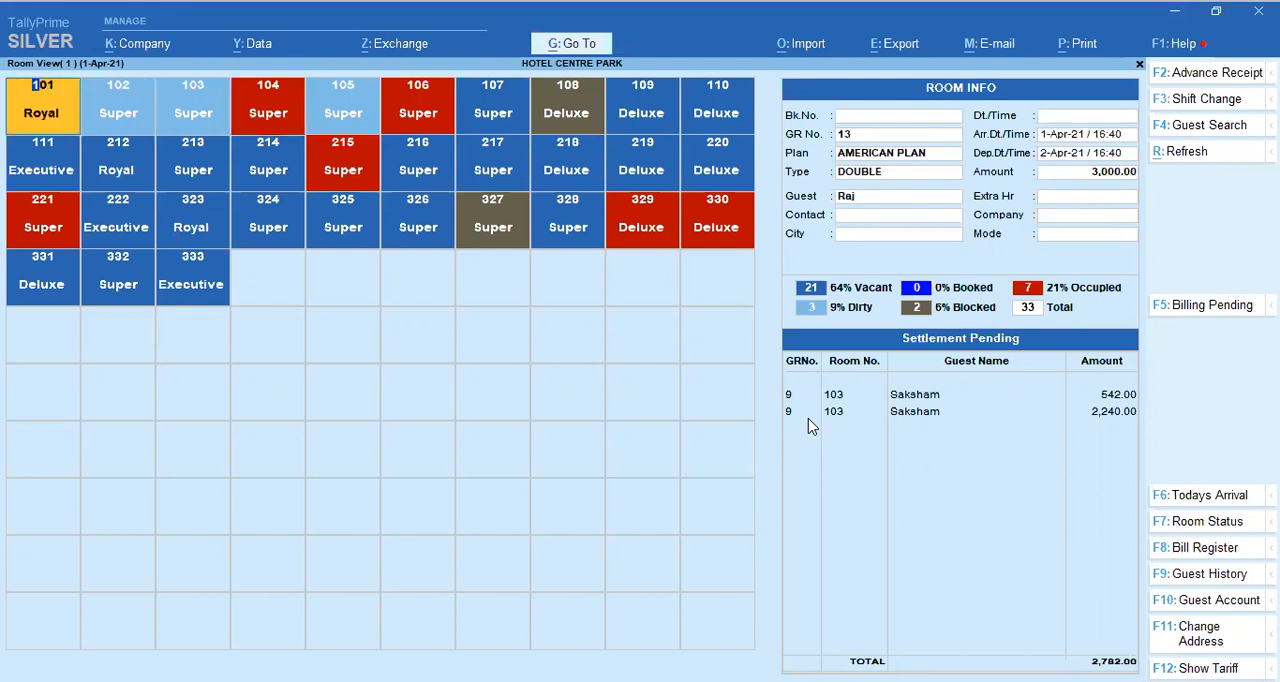
Step: Open the check-in entry of room 101, view the guest's ID proof, and return to the room view
key(Return)
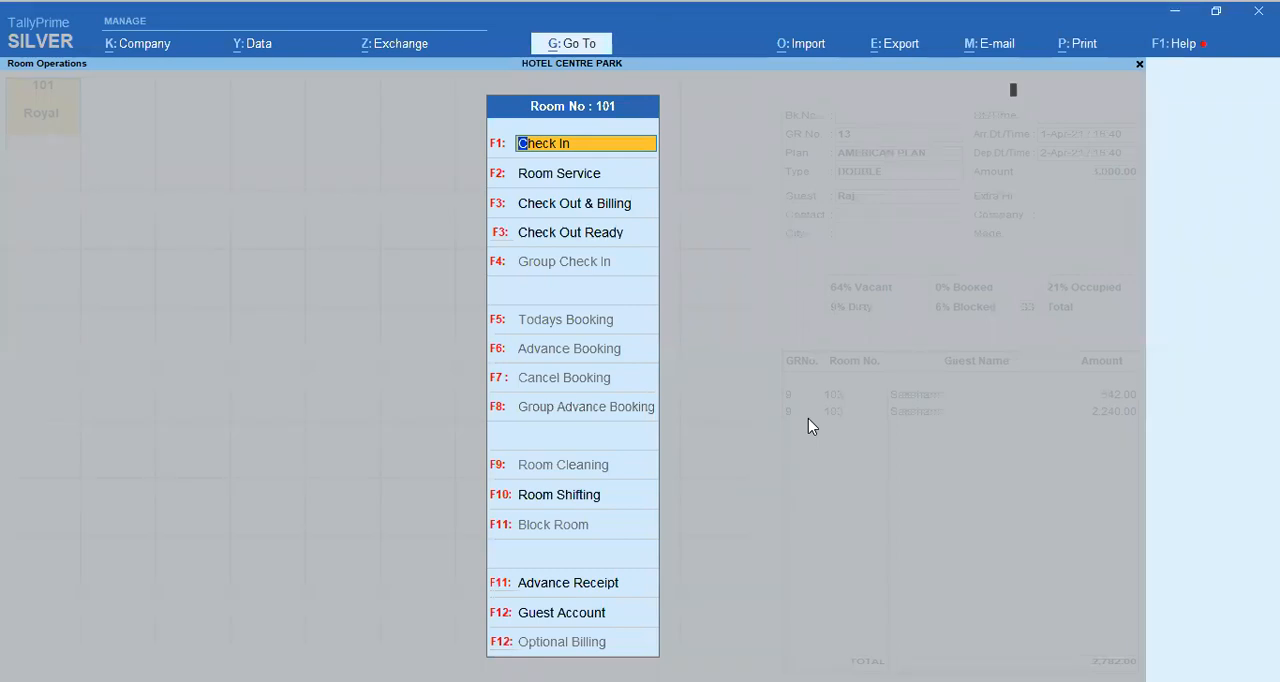
key(Return)
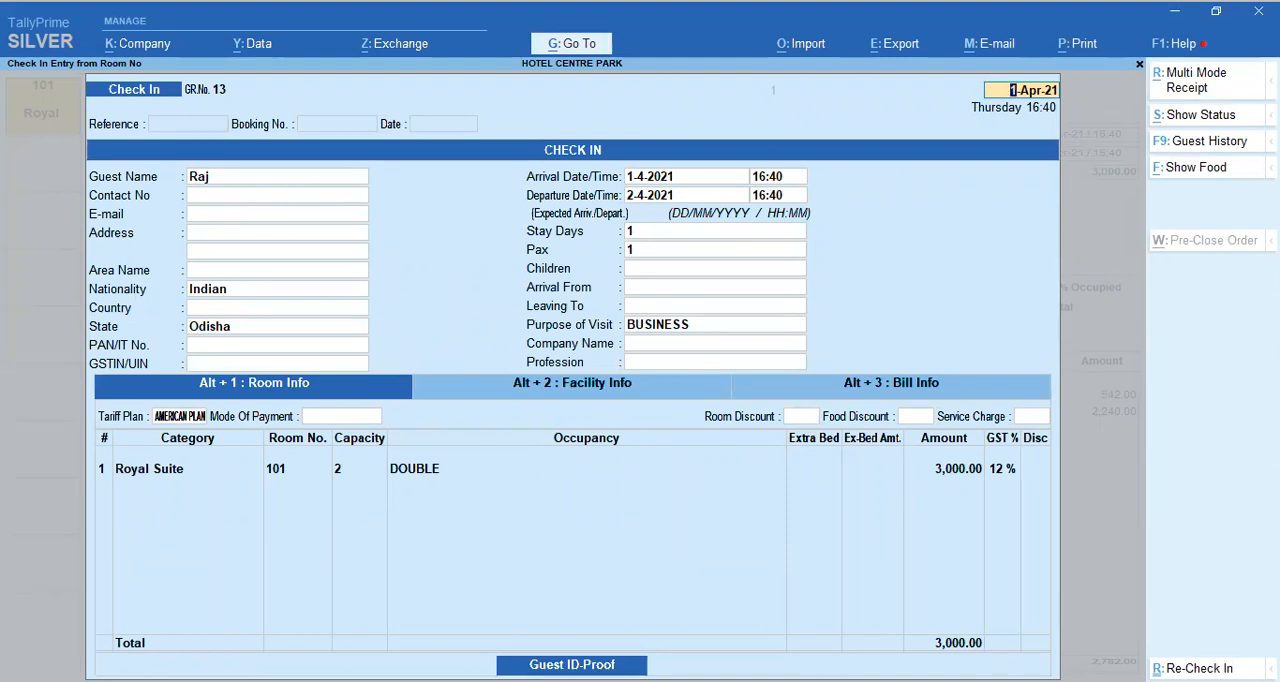
key(ctrl+a)
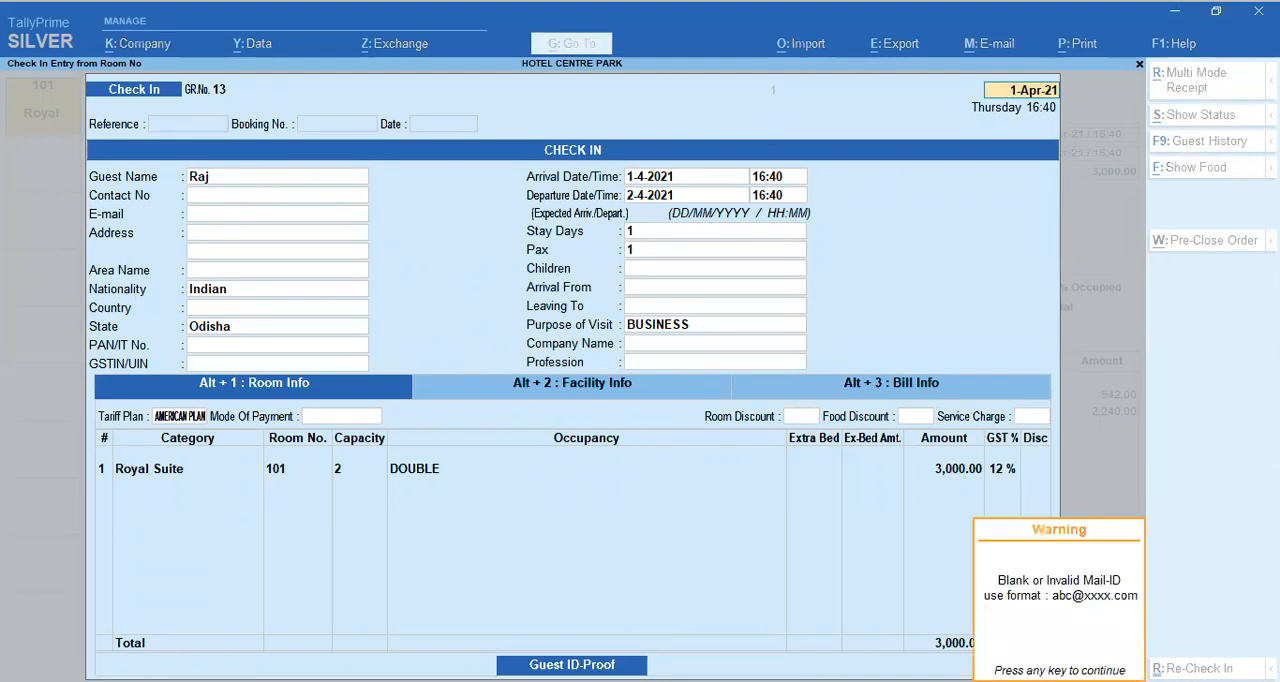
key(Return)
key(Return)
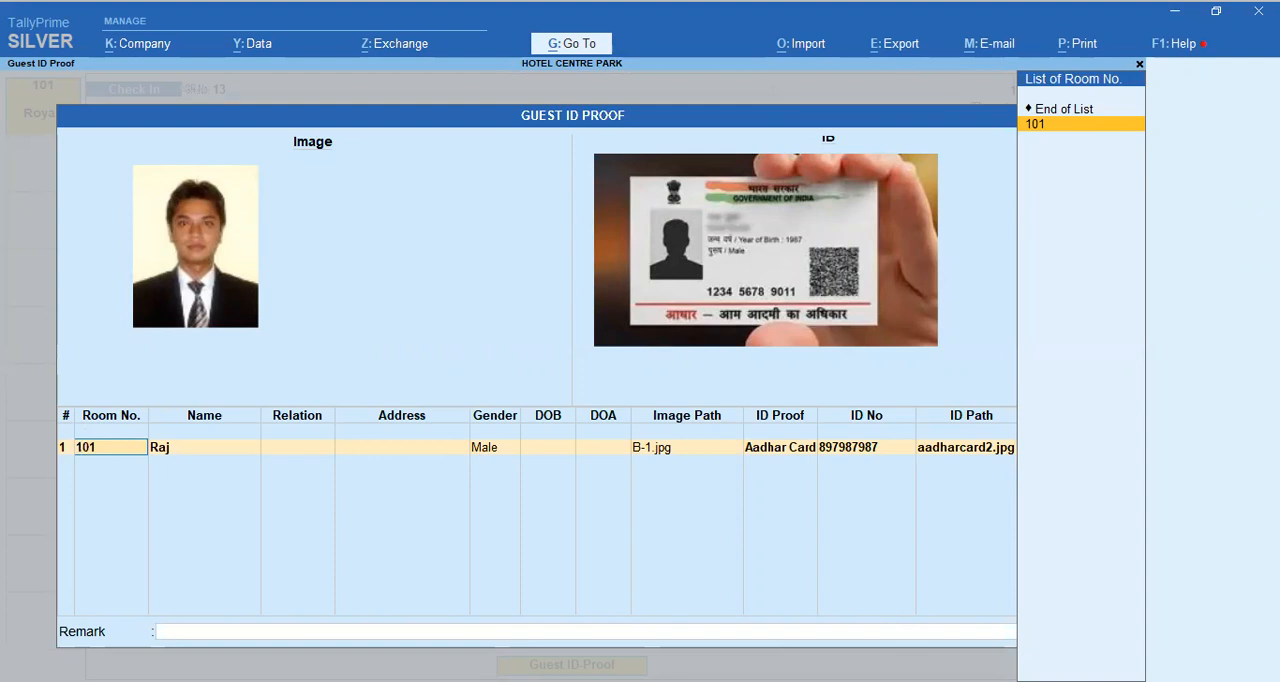
key(BackSpace)
key(Escape)
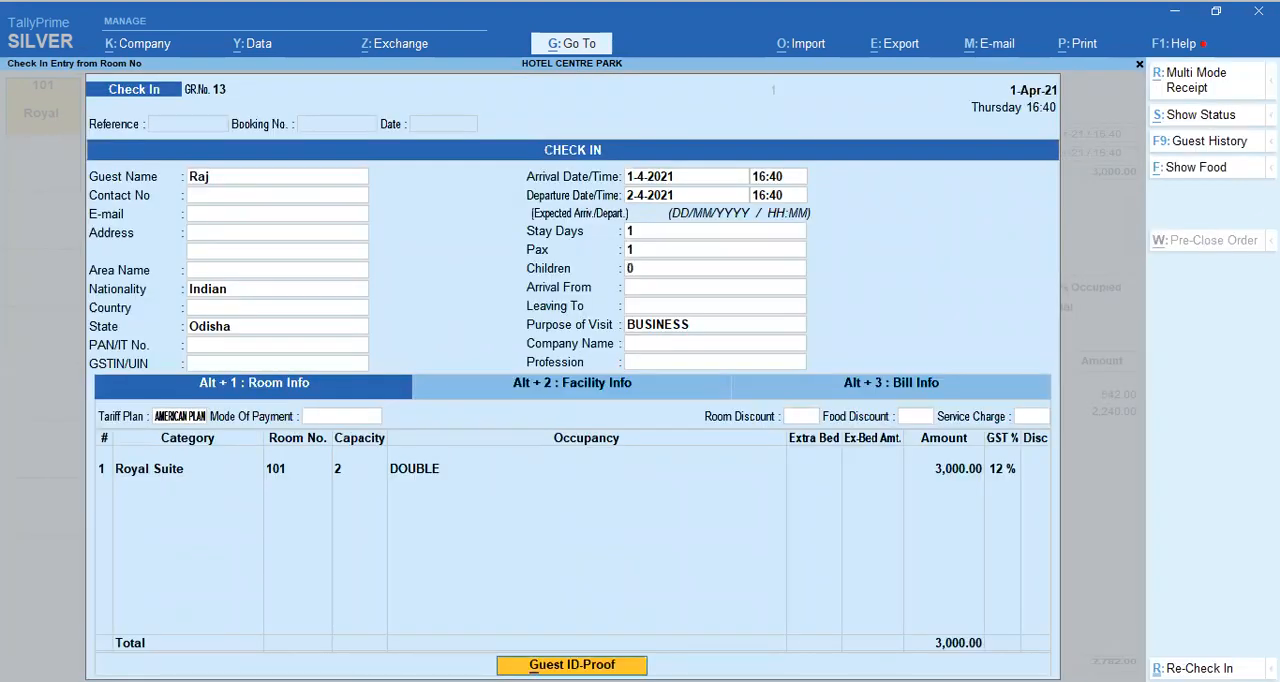
key(Escape)
key(y)
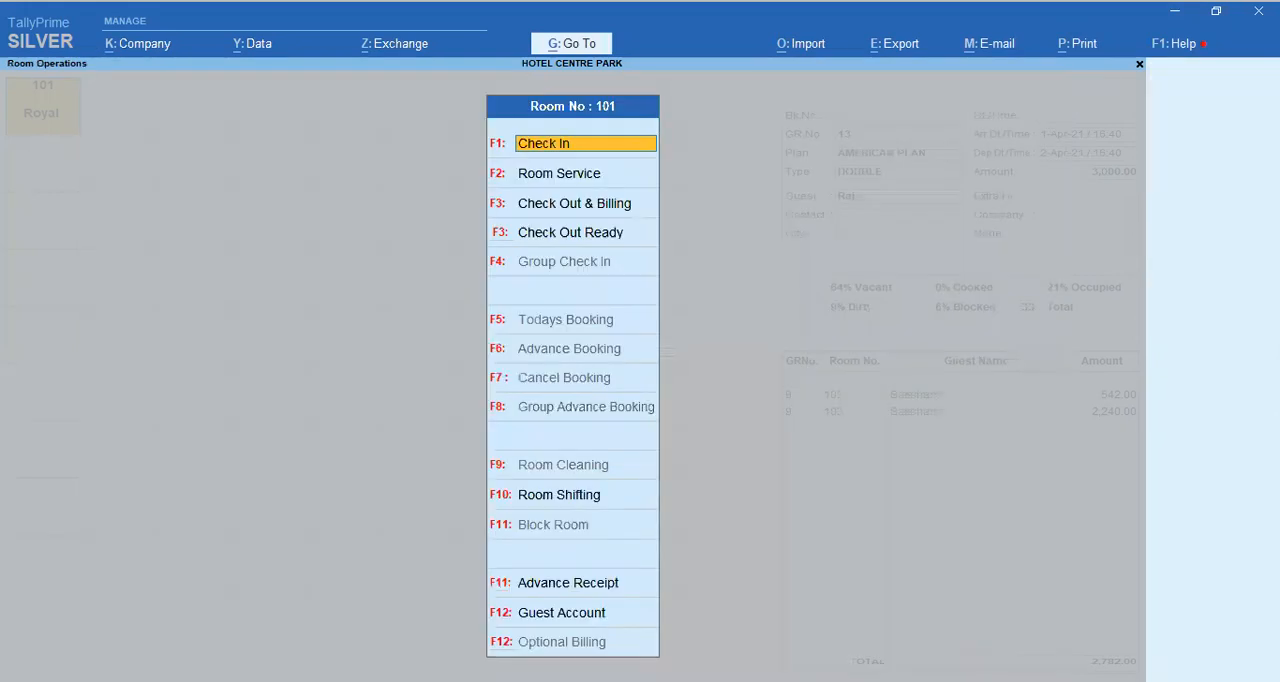
key(Escape)
Step: View the guest account of room 101 and close it again
key(Right)
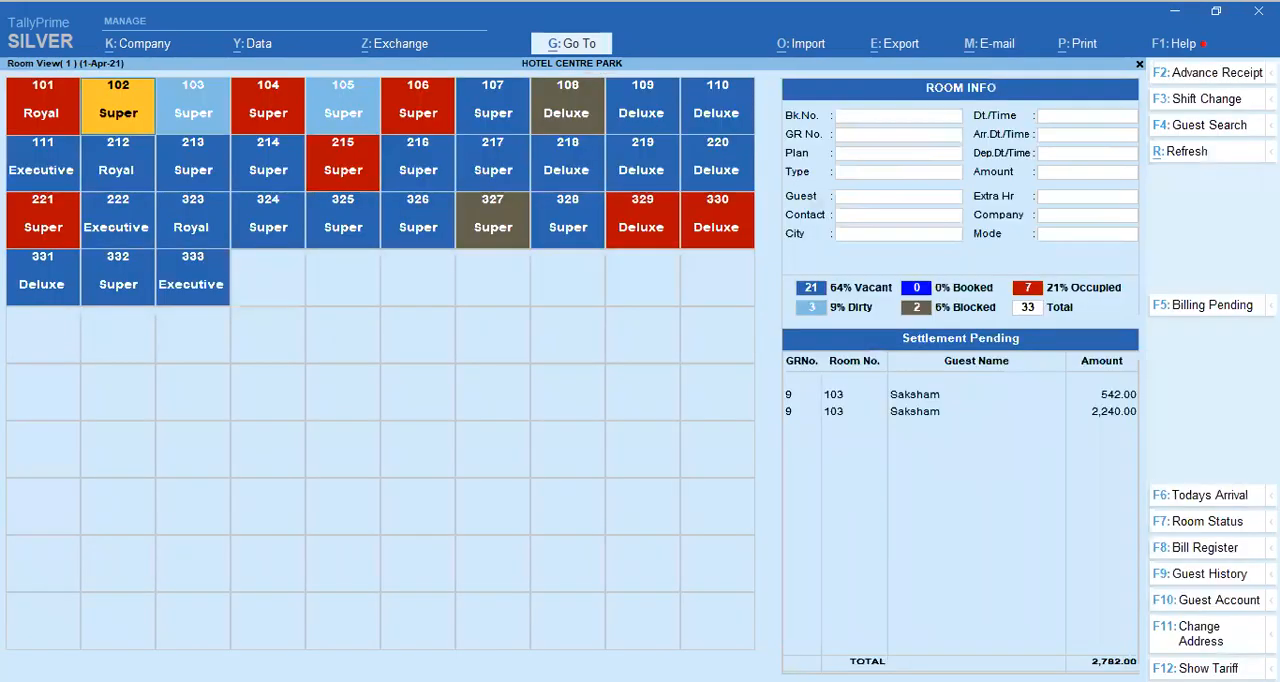
key(Left)
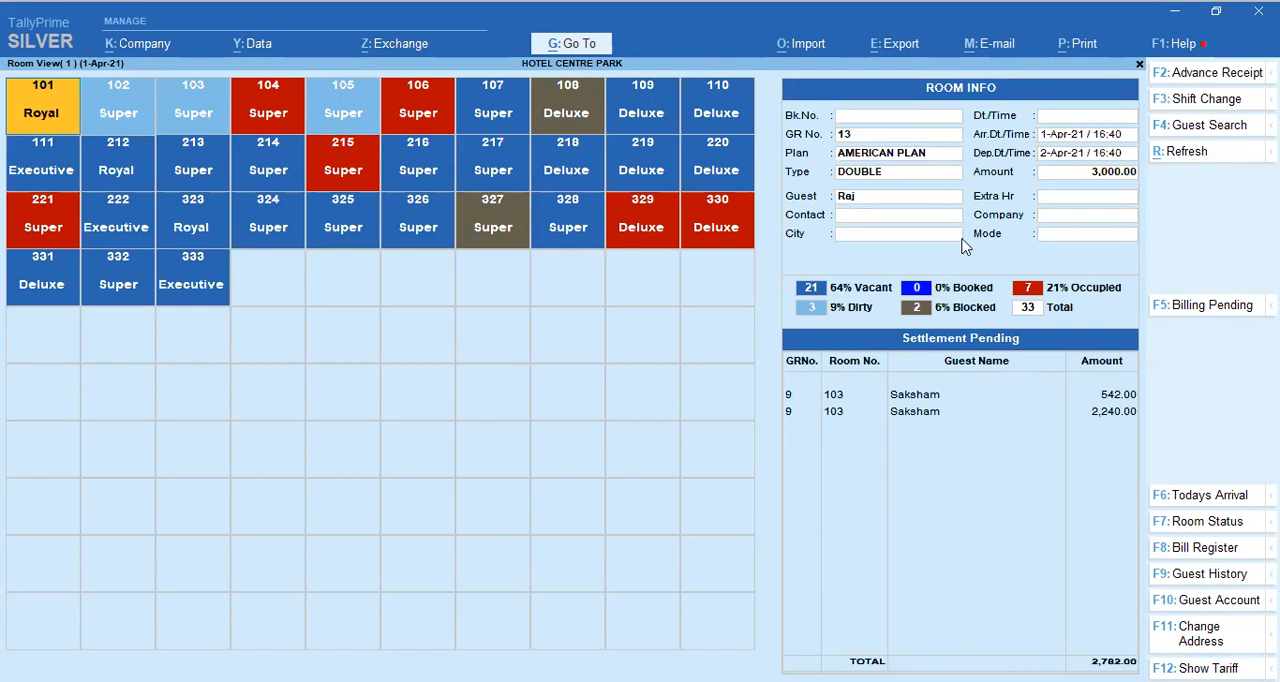
key(Return)
key(Down)
key(Down)
key(Down)
key(Down)
key(Down)
key(Down)
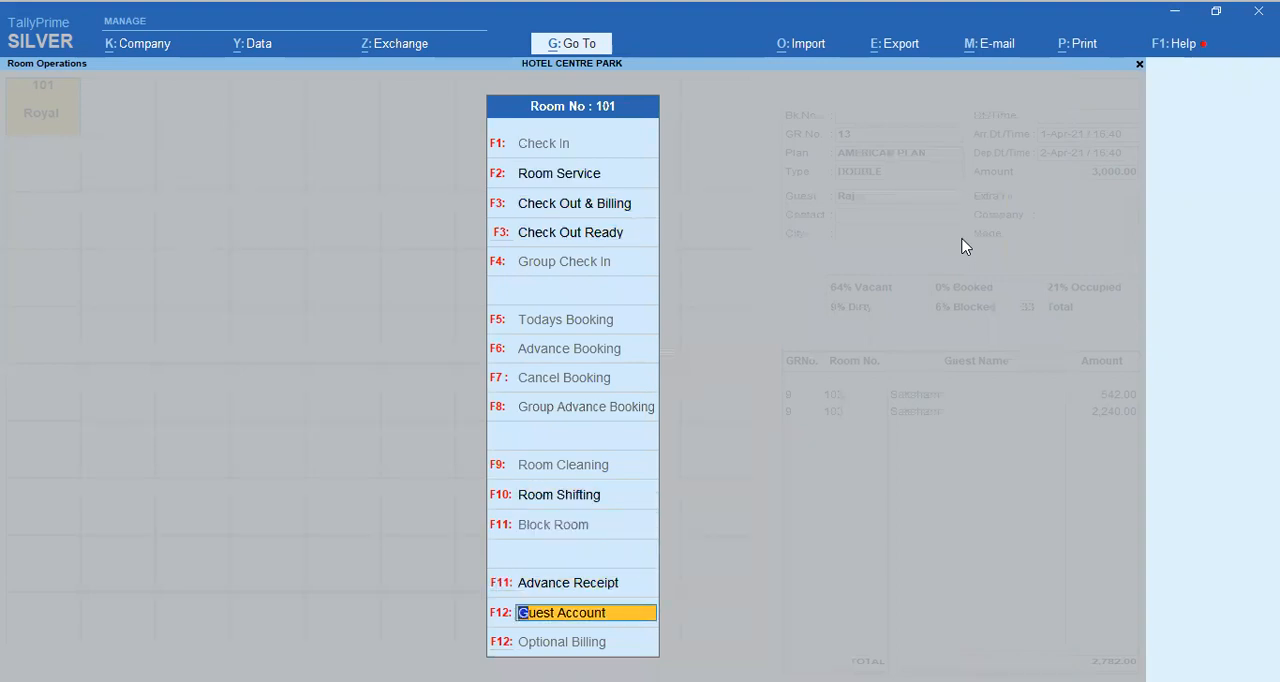
key(Return)
key(Return)
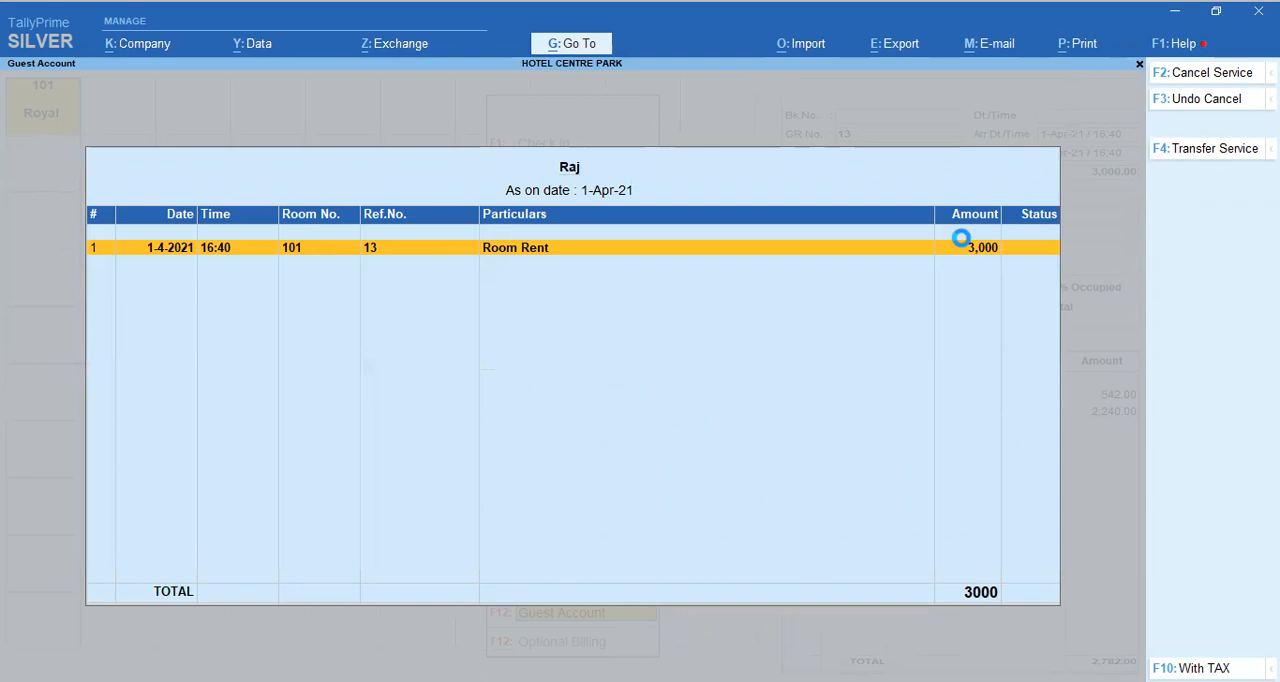
key(Escape)
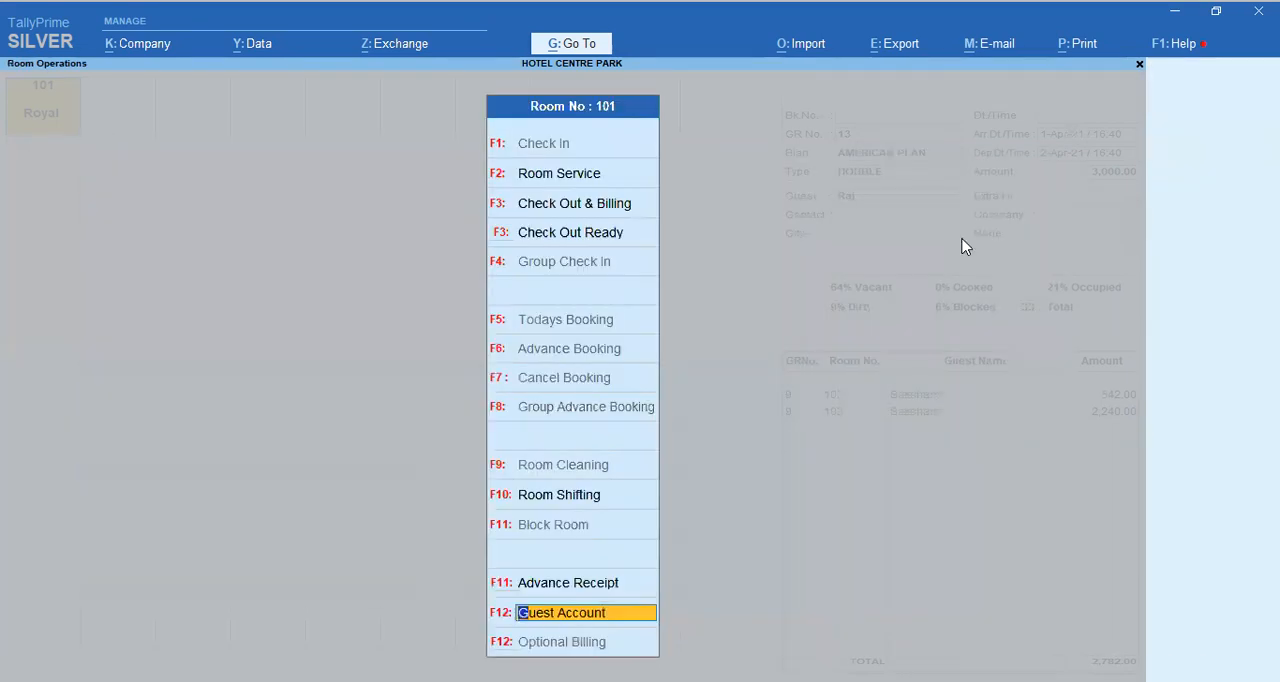
Step: Start a new room service entry for room 101
key(Up)
key(Up)
key(Up)
key(Up)
key(Return)
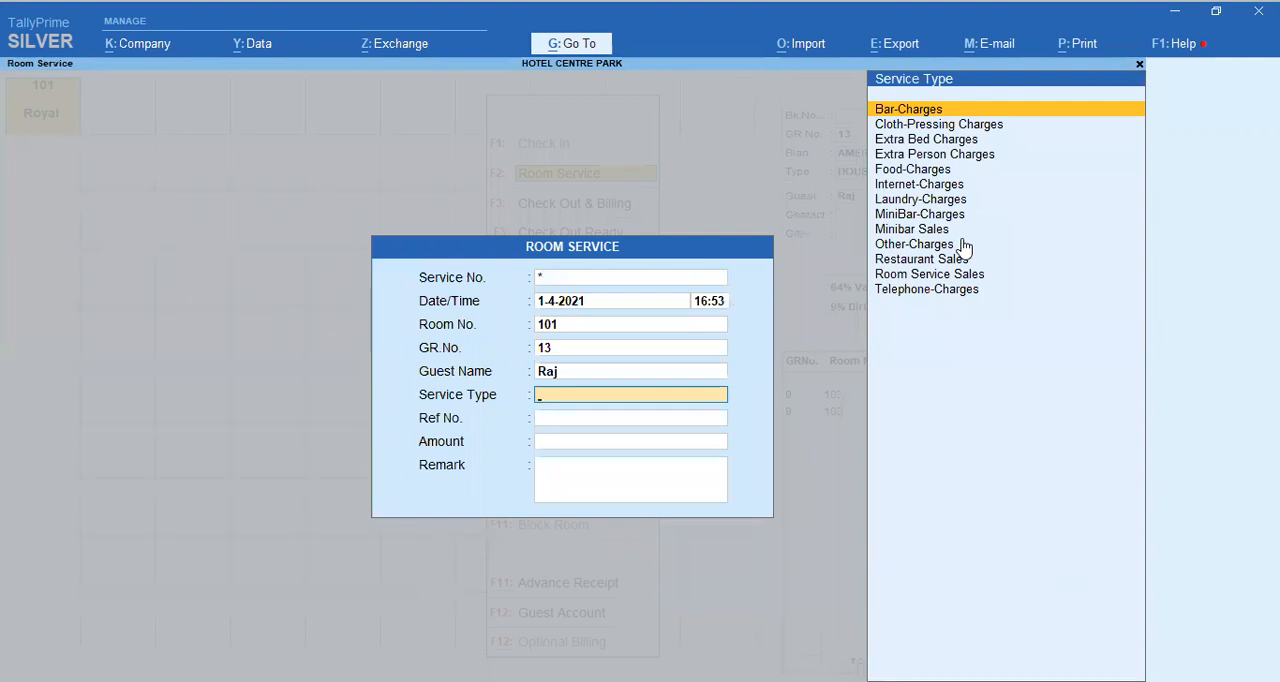
Step: Browse the service types for room 101's room service entry and choose Cloth-Pressing Charges
key(Down)
key(Down)
key(Down)
key(Down)
key(Down)
key(Down)
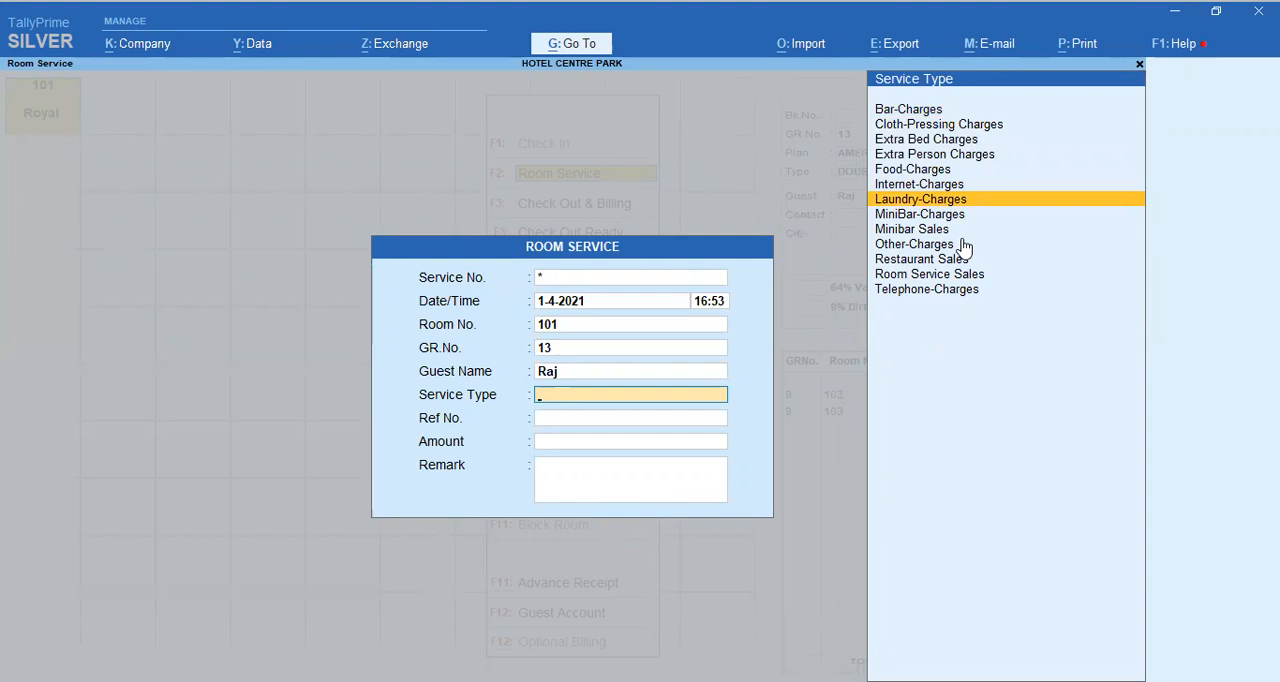
key(Down)
key(Down)
key(Up)
key(Up)
key(Up)
key(Up)
key(Up)
key(Up)
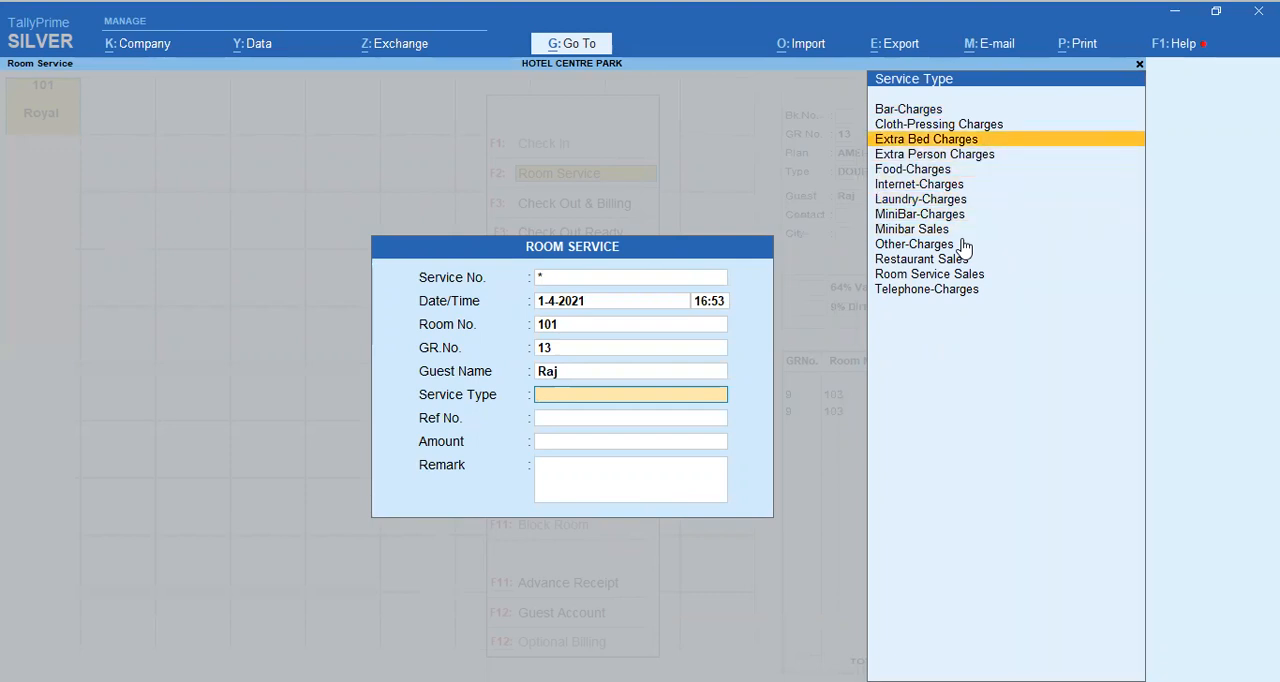
key(Up)
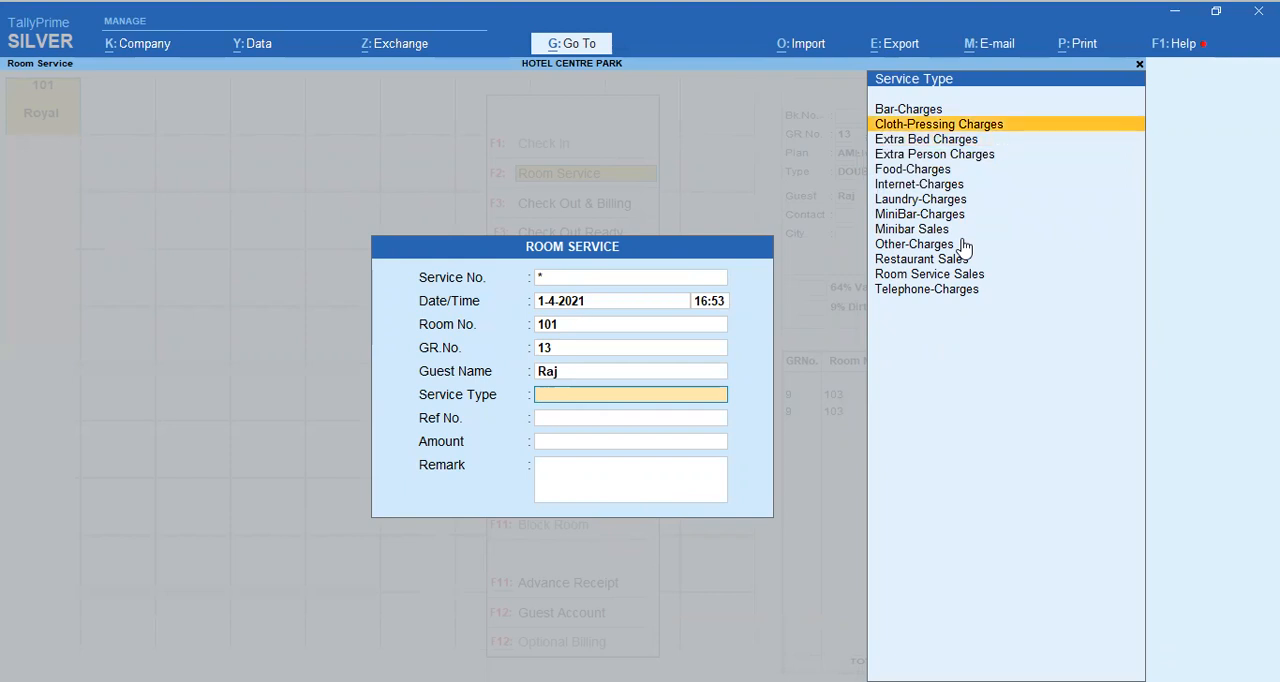
key(Return)
key(Return)
Step: Leave the reference number blank, set the service amount to 200, and save the room service entry
text(200)
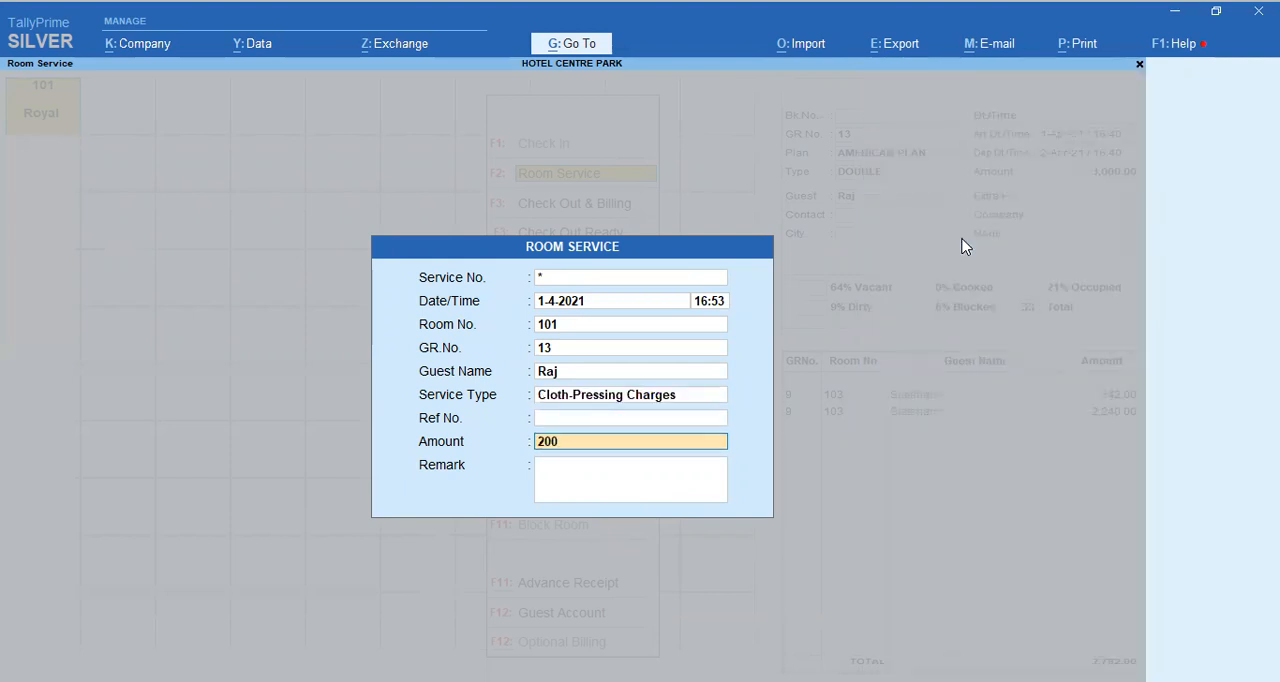
key(Return)
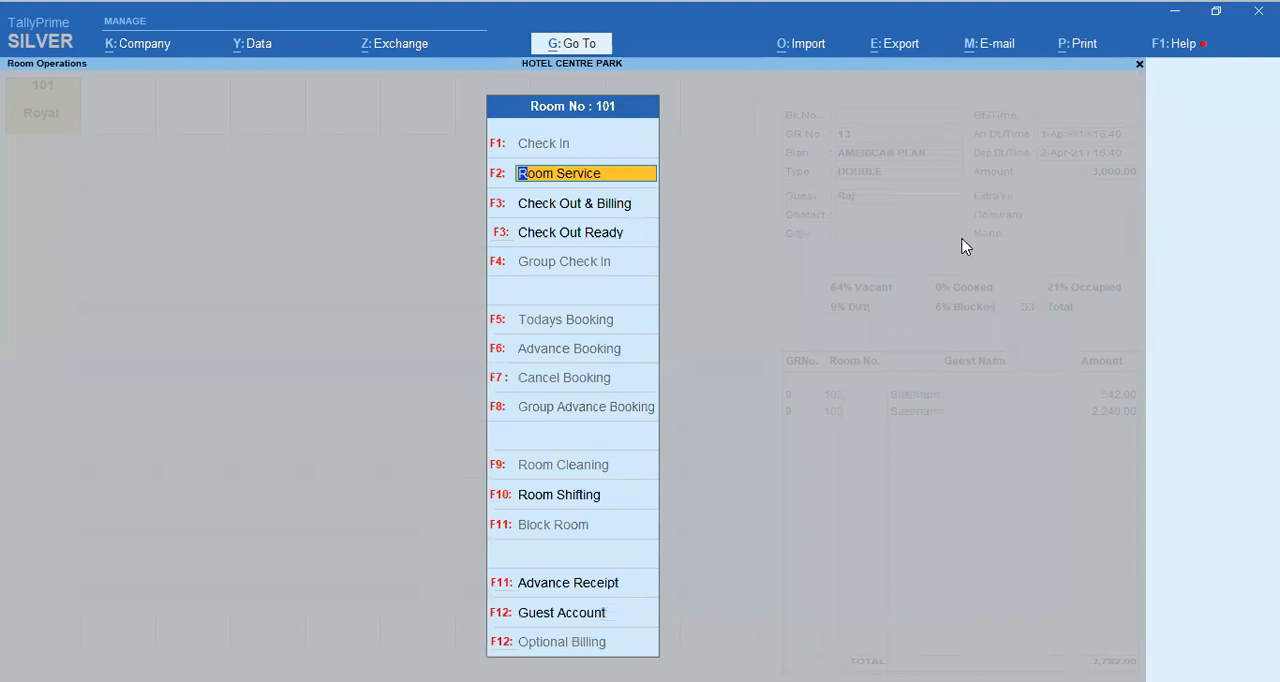
Step: Start a Room Shifting entry for room 101
key(Return)
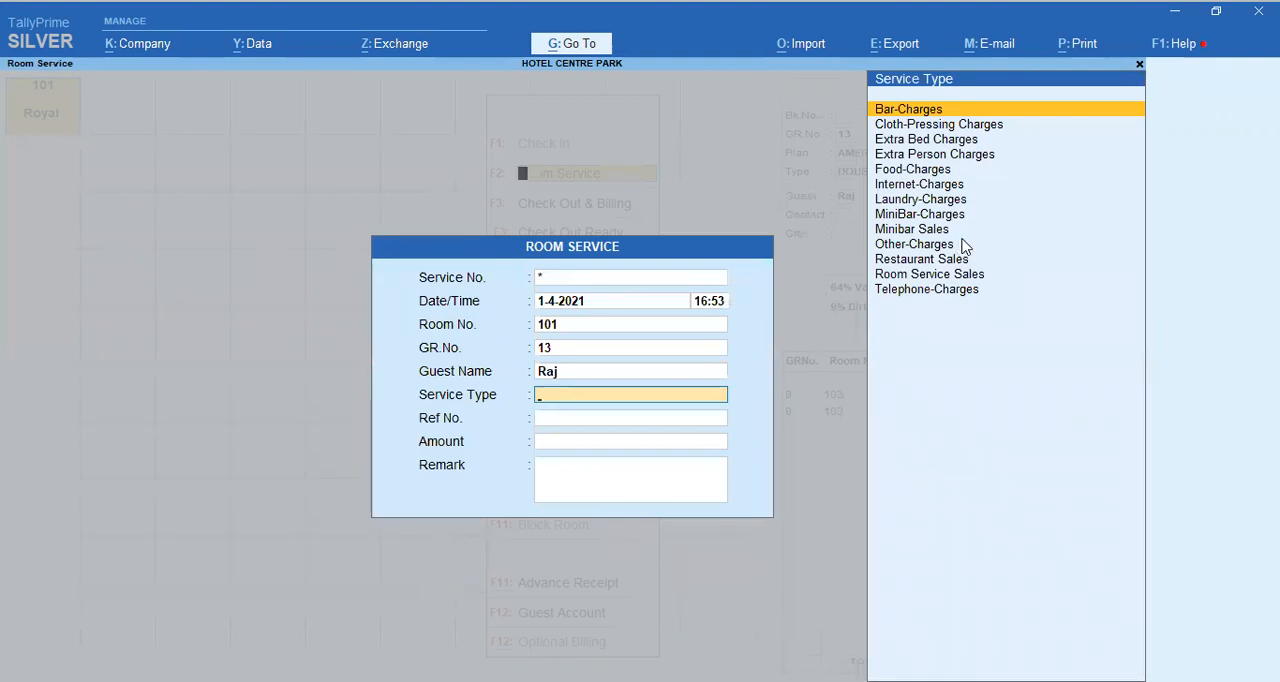
key(Escape)
key(Down)
key(Down)
key(Down)
key(Down)
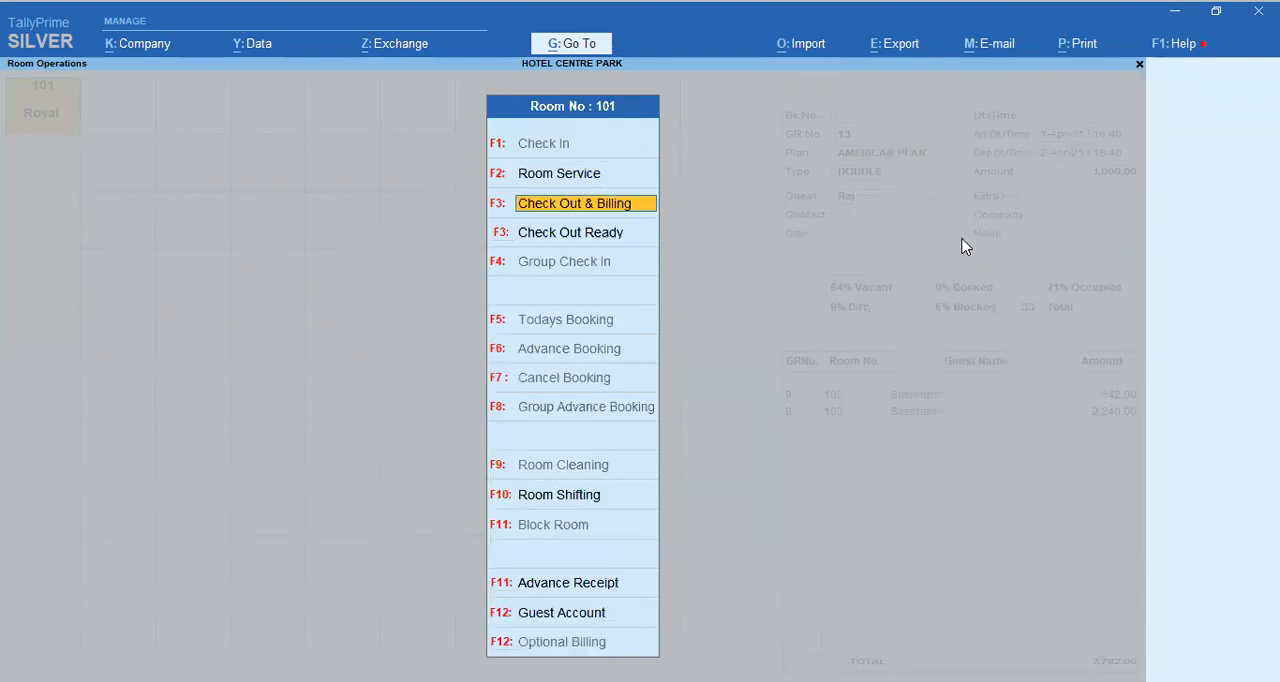
key(Up)
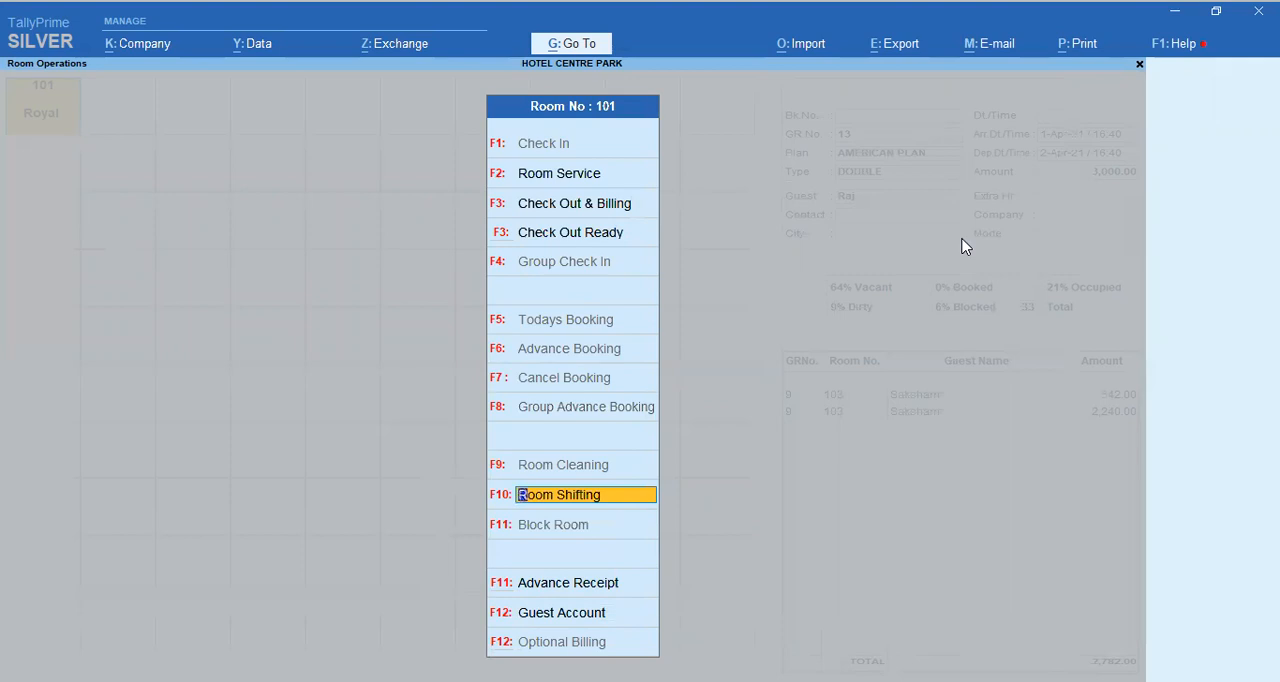
key(Return)
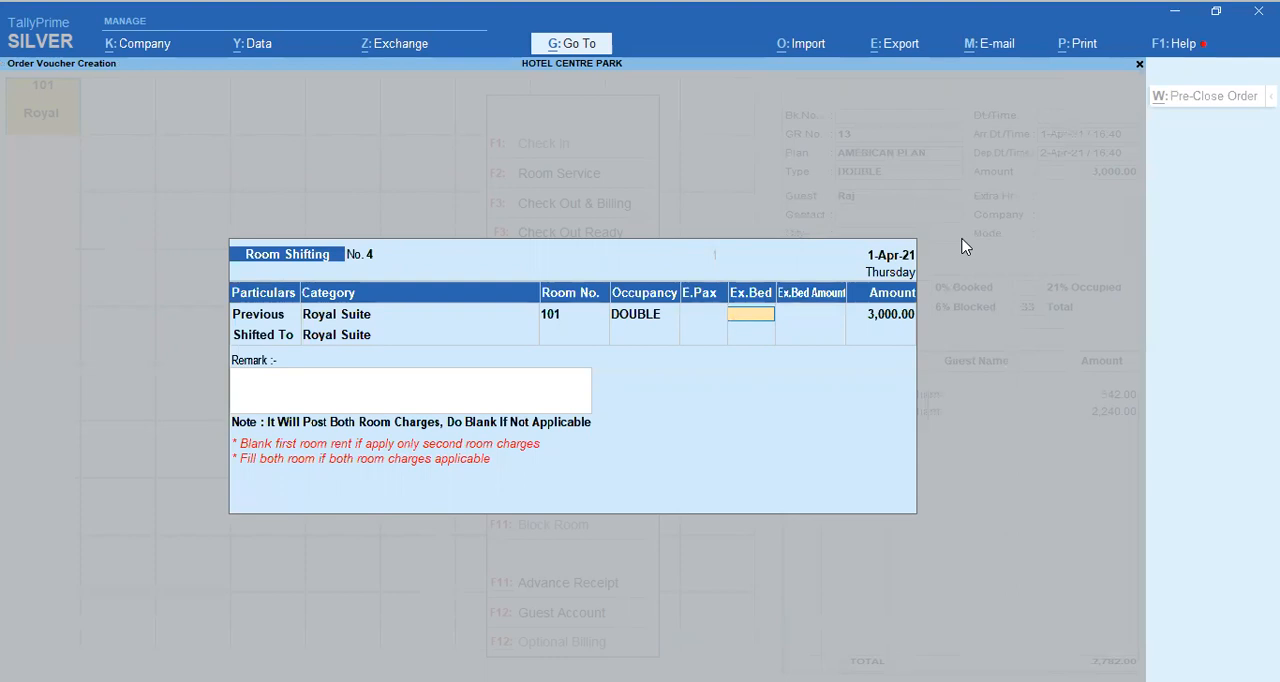
Step: Set the room to shift to as room 219 in the Deluxe Non-AC category
key(Return)
key(Return)
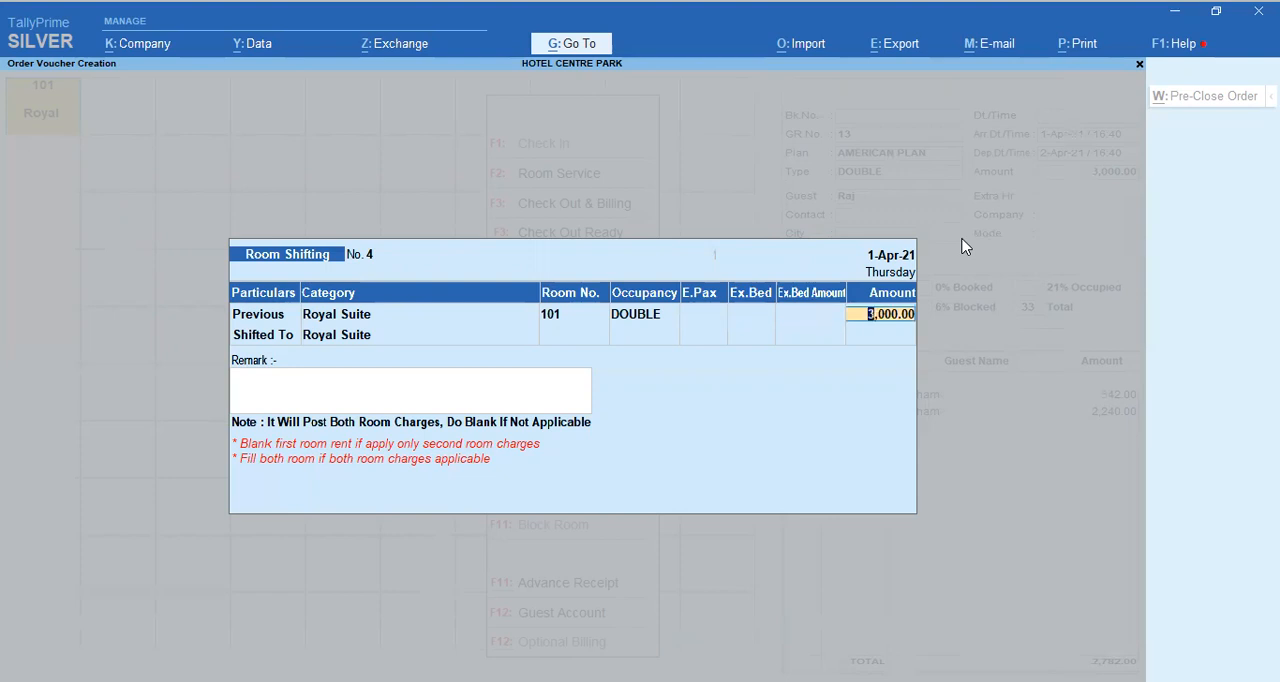
key(Return)
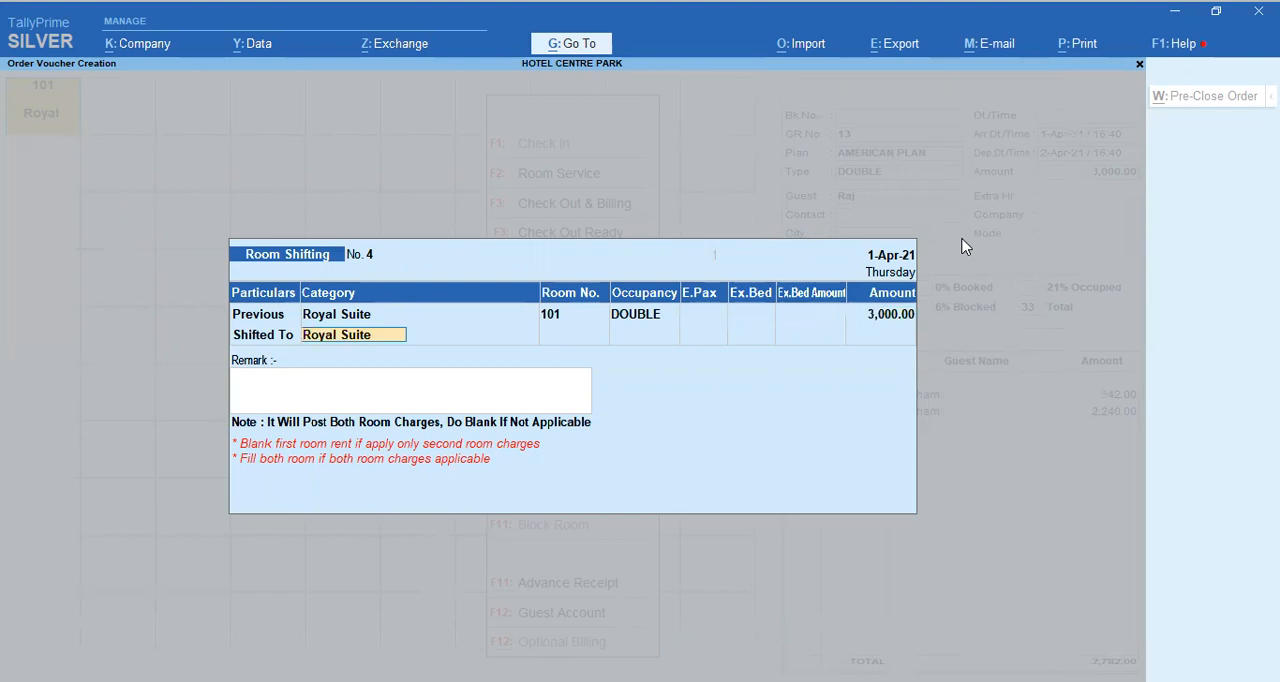
key(BackSpace)
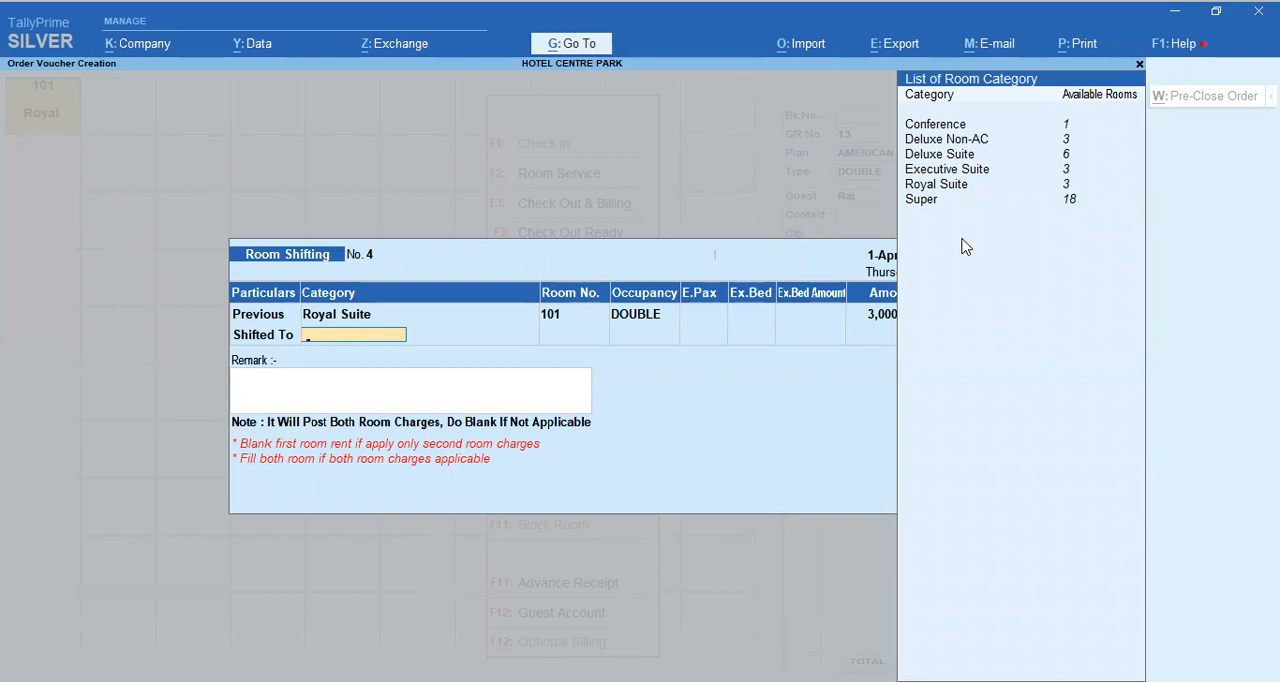
key(Down)
key(Down)
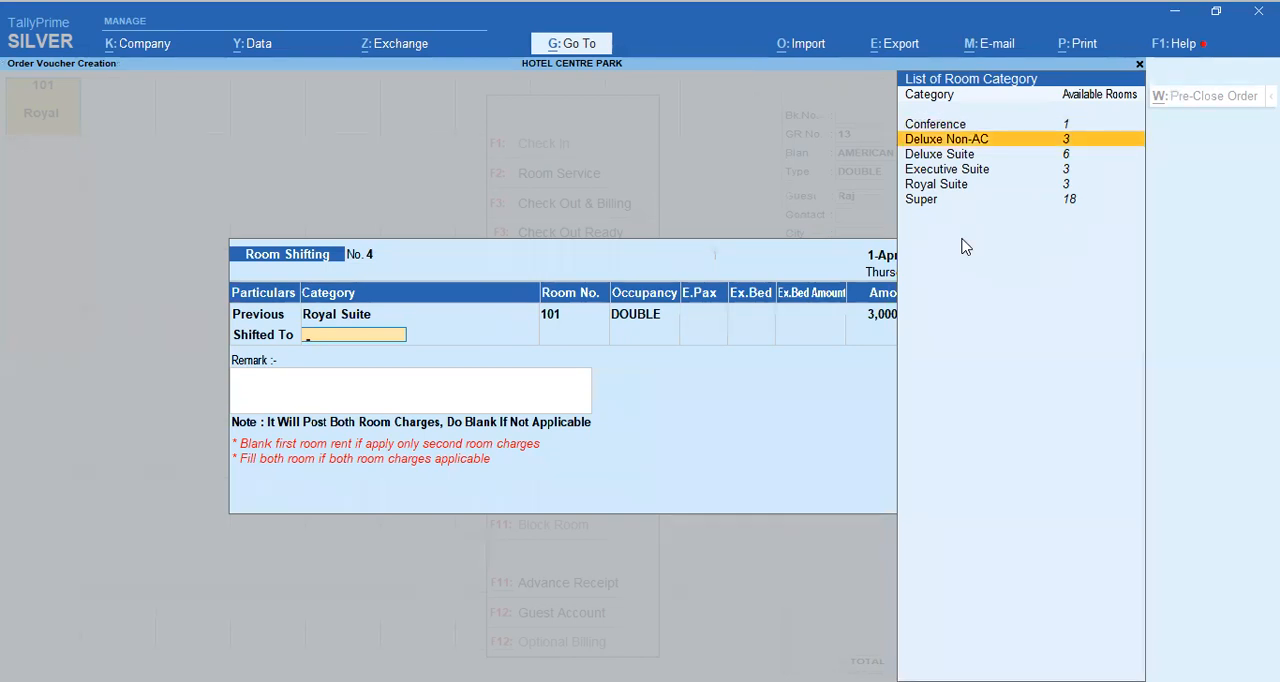
key(Return)
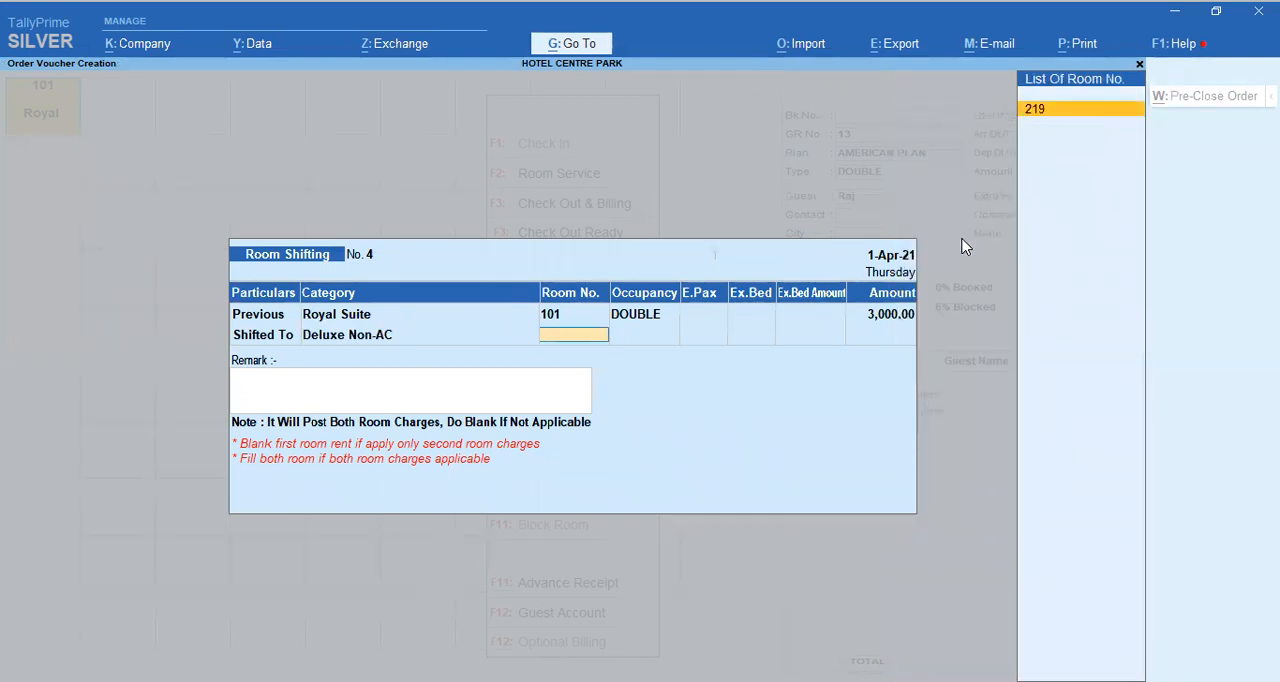
key(Return)
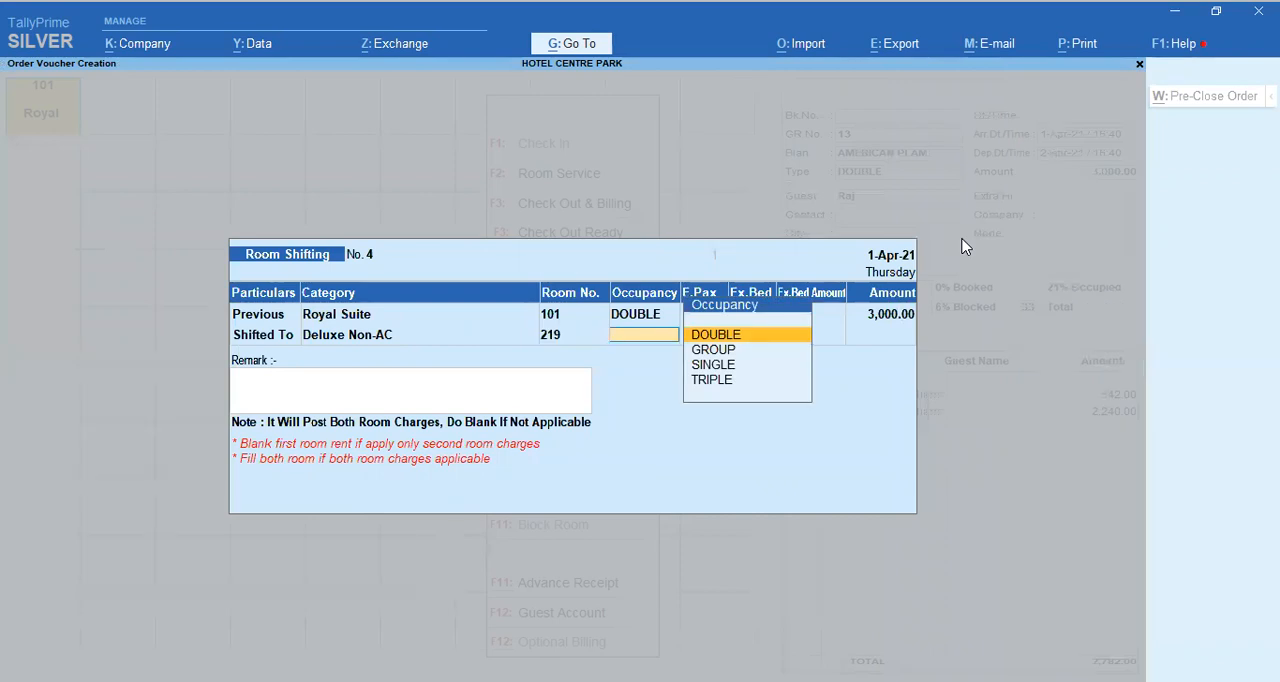
Step: Set the new room's occupancy to SINGLE, leaving its extra person and extra bed values blank
key(Down)
key(Down)
key(Return)
key(Return)
key(Return)
key(Return)
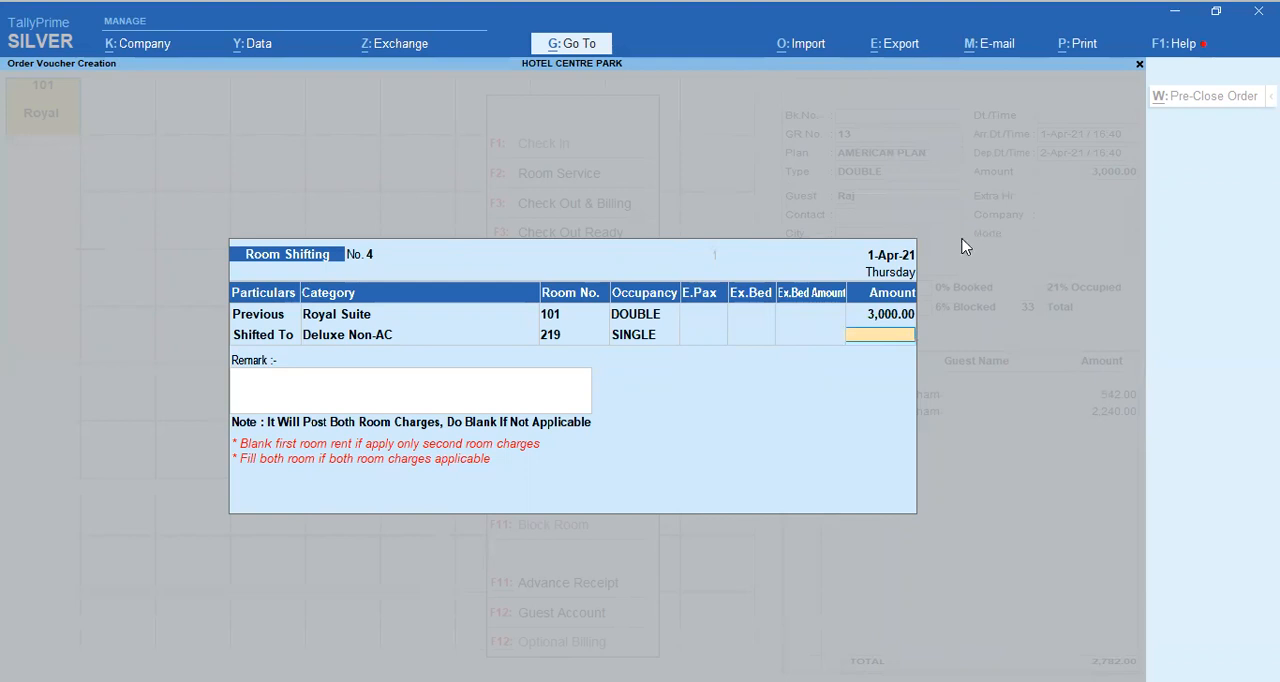
Step: Leave the new room's amount blank, decline posting both room charges, and discard the room shifting entry
key(Return)
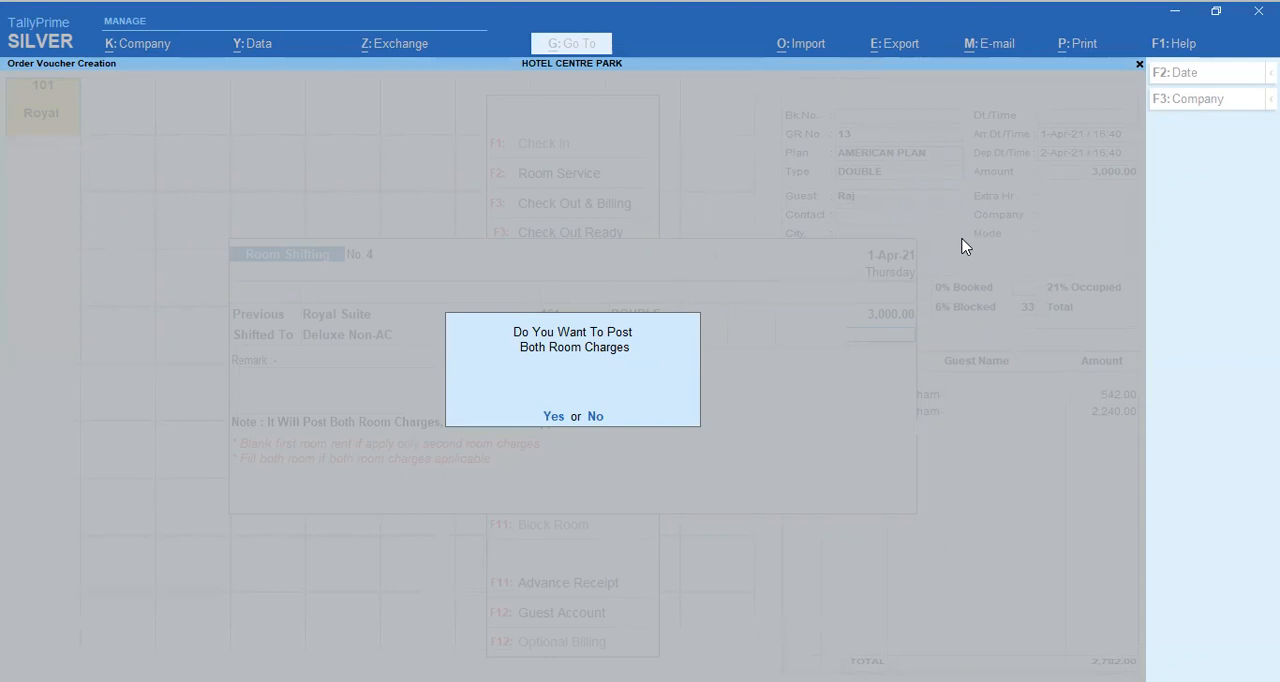
key(n)
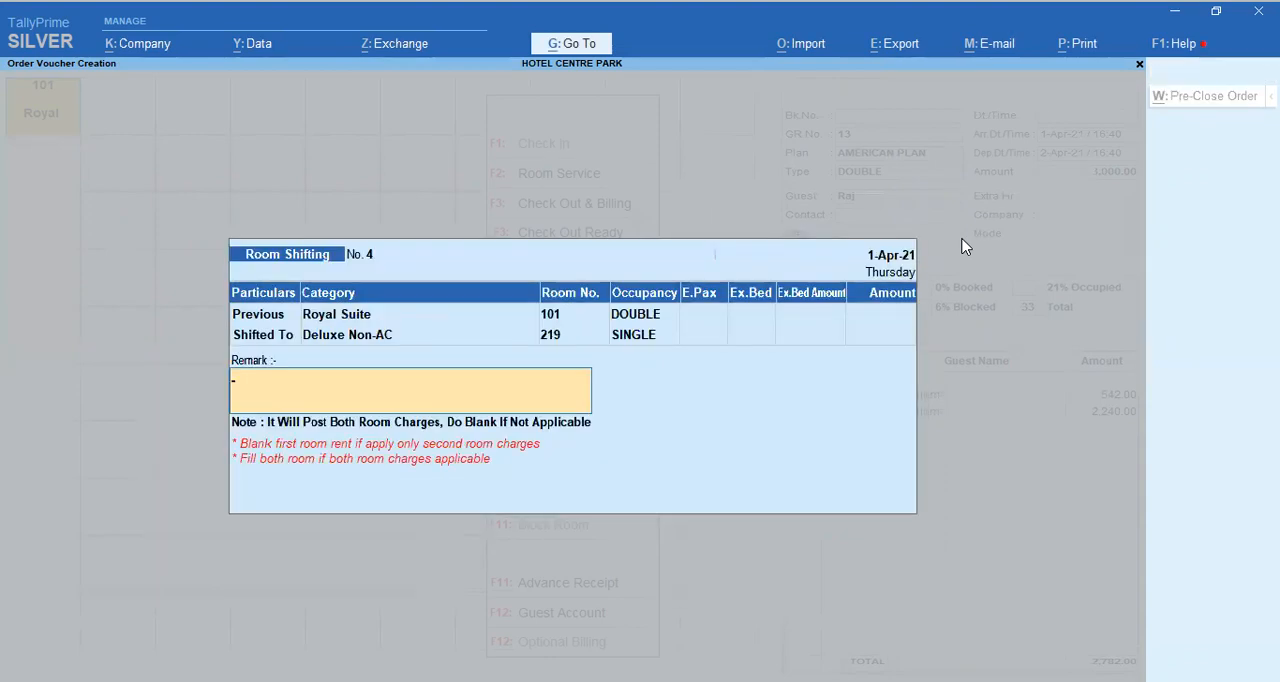
key(Escape)
key(y)
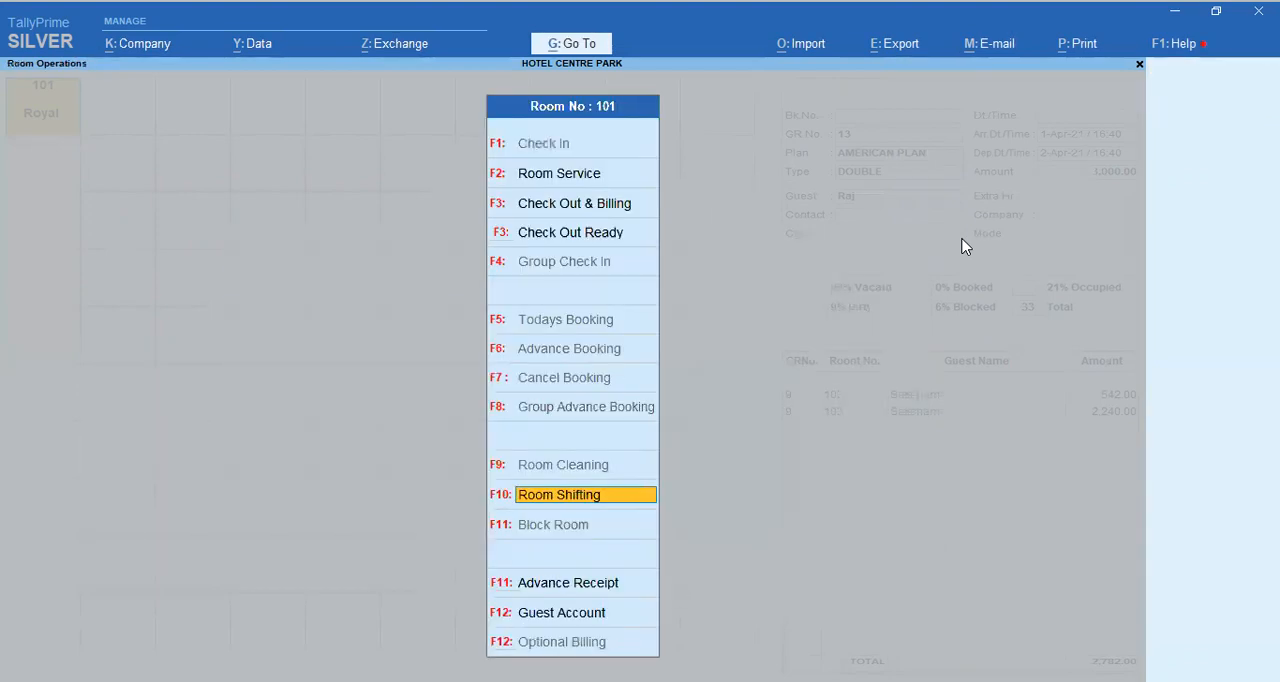
Step: Leave the lodge room view and open the Food & Beverages view for rooms
key(Escape)
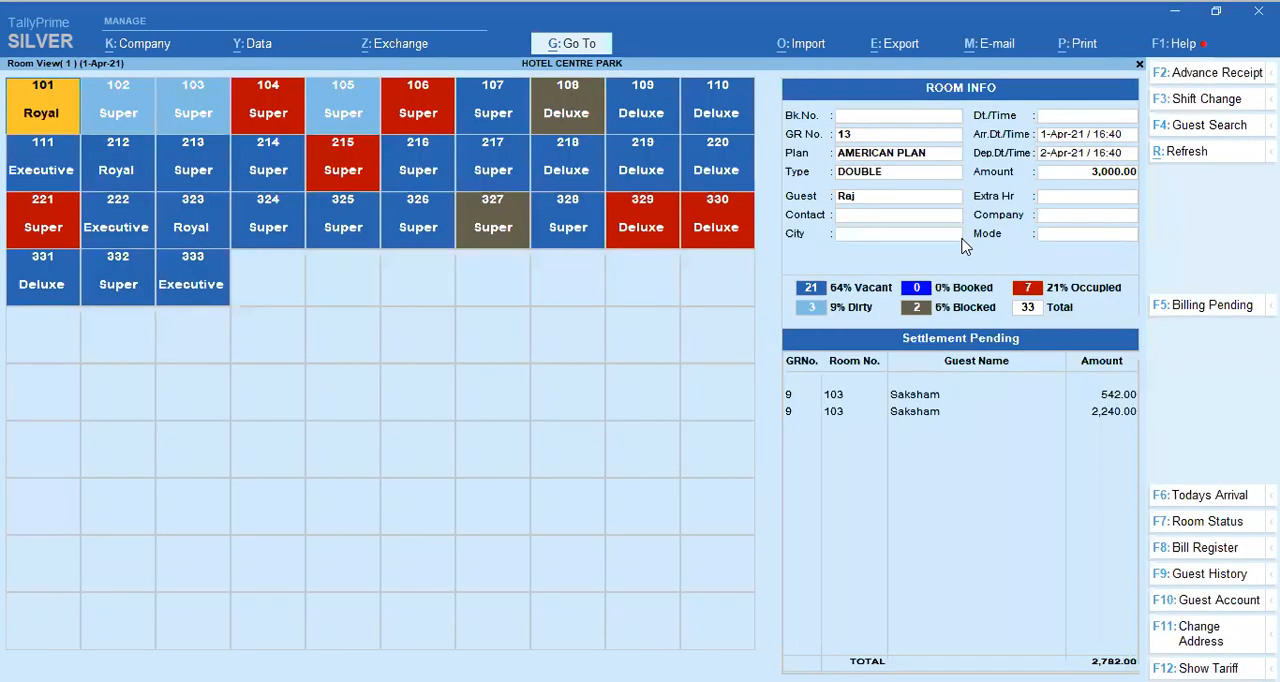
key(Escape)
key(y)
key(Down)
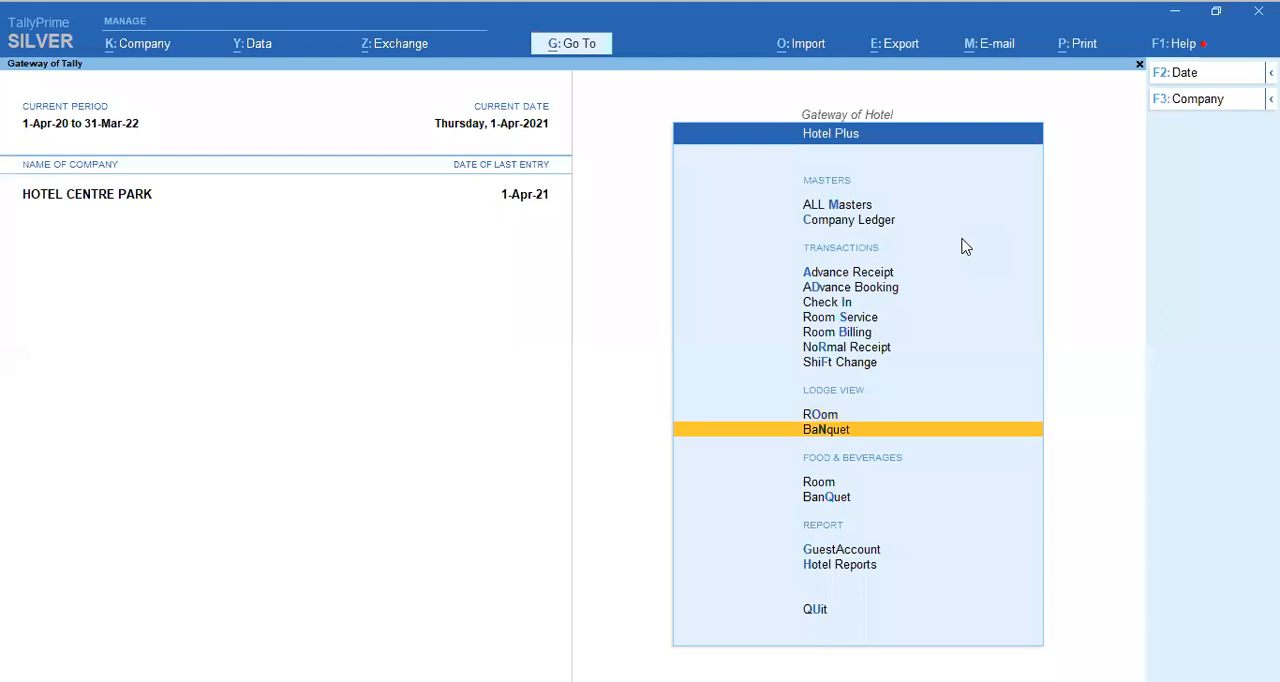
key(Down)
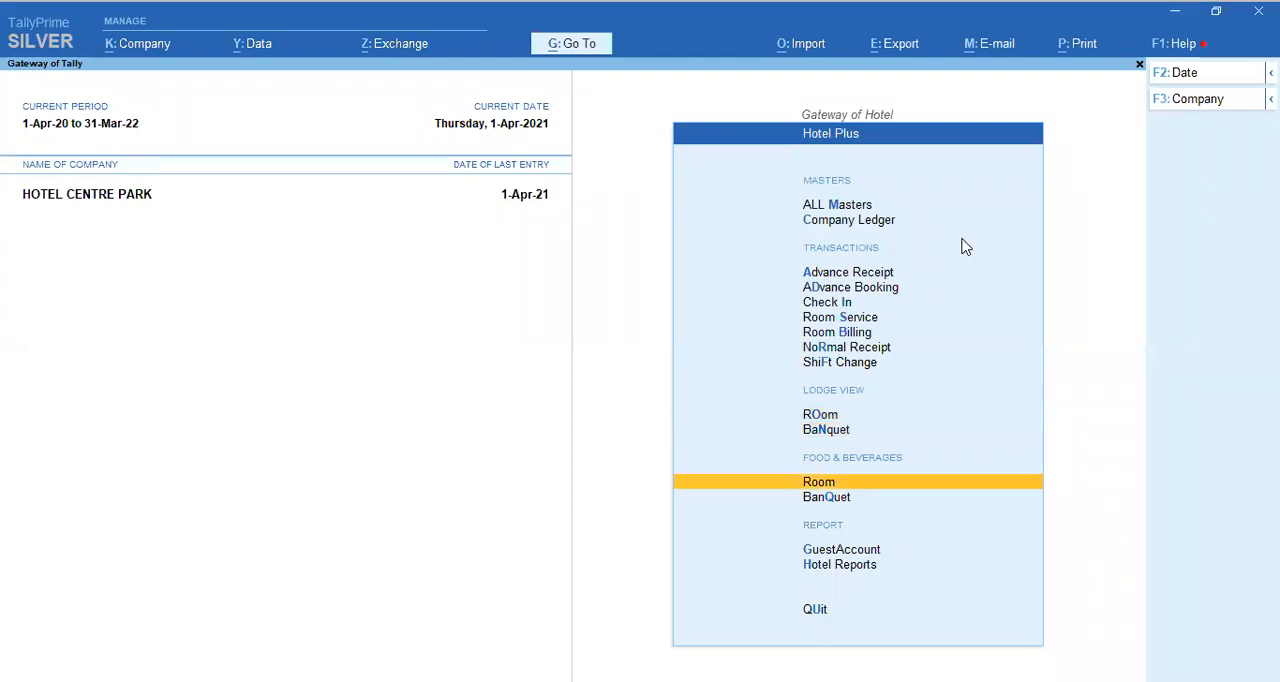
key(Return)
key(Return)
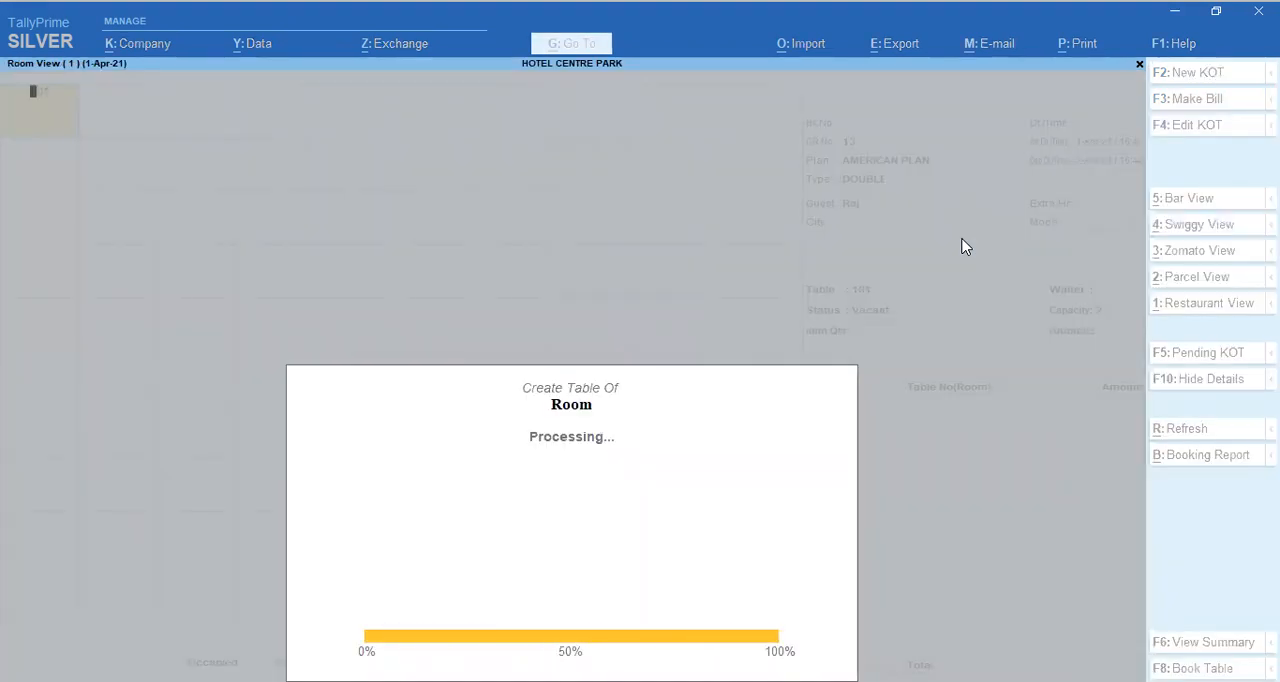
Step: Look through the room info and table details of rooms 102 to 105, ending on room 101
key(Right)
key(Right)
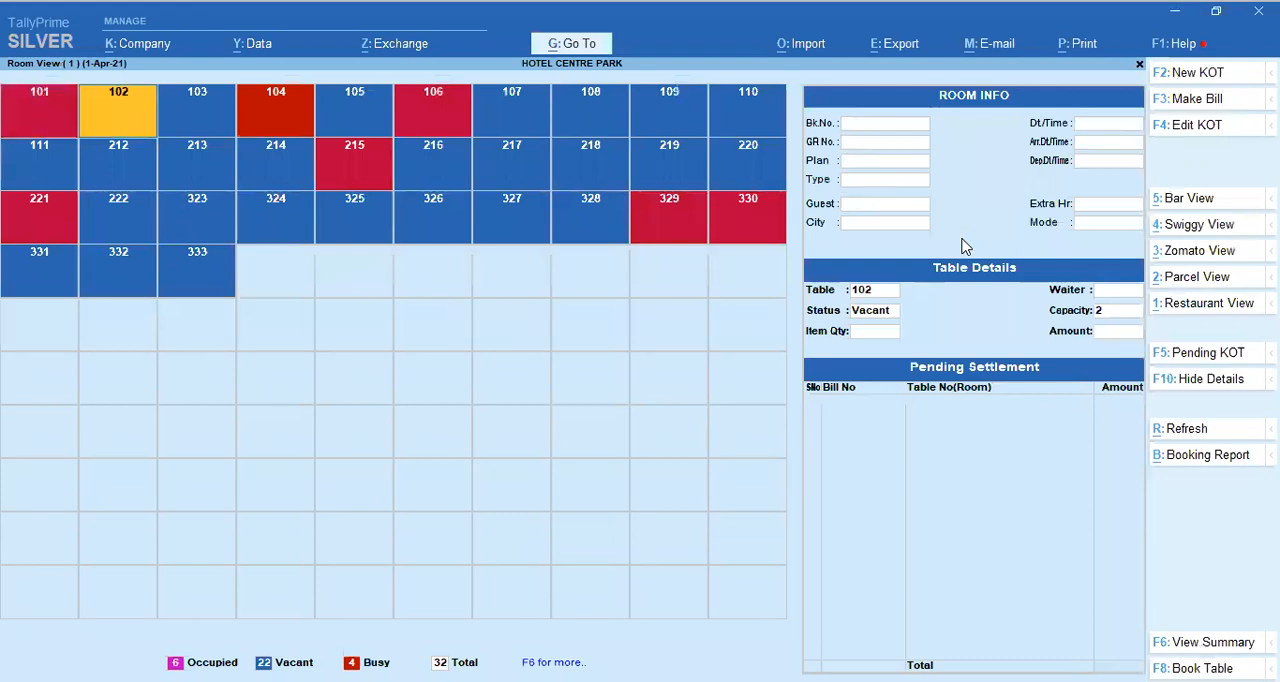
key(Right)
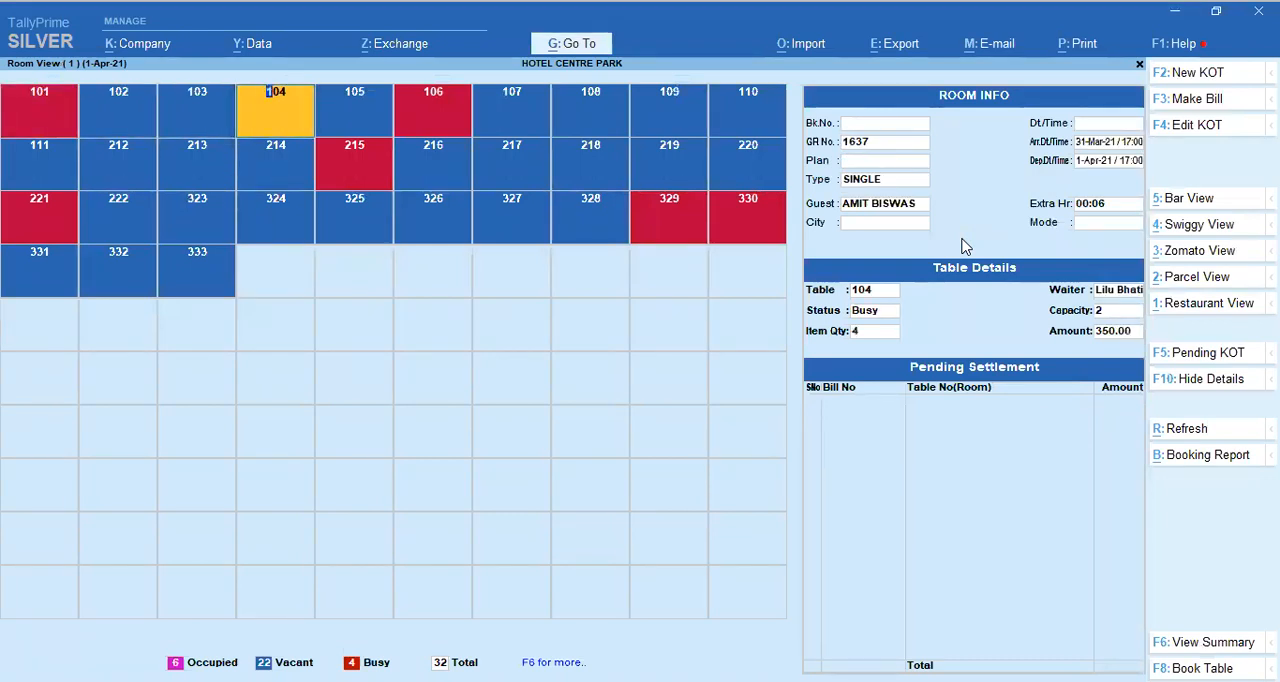
key(Right)
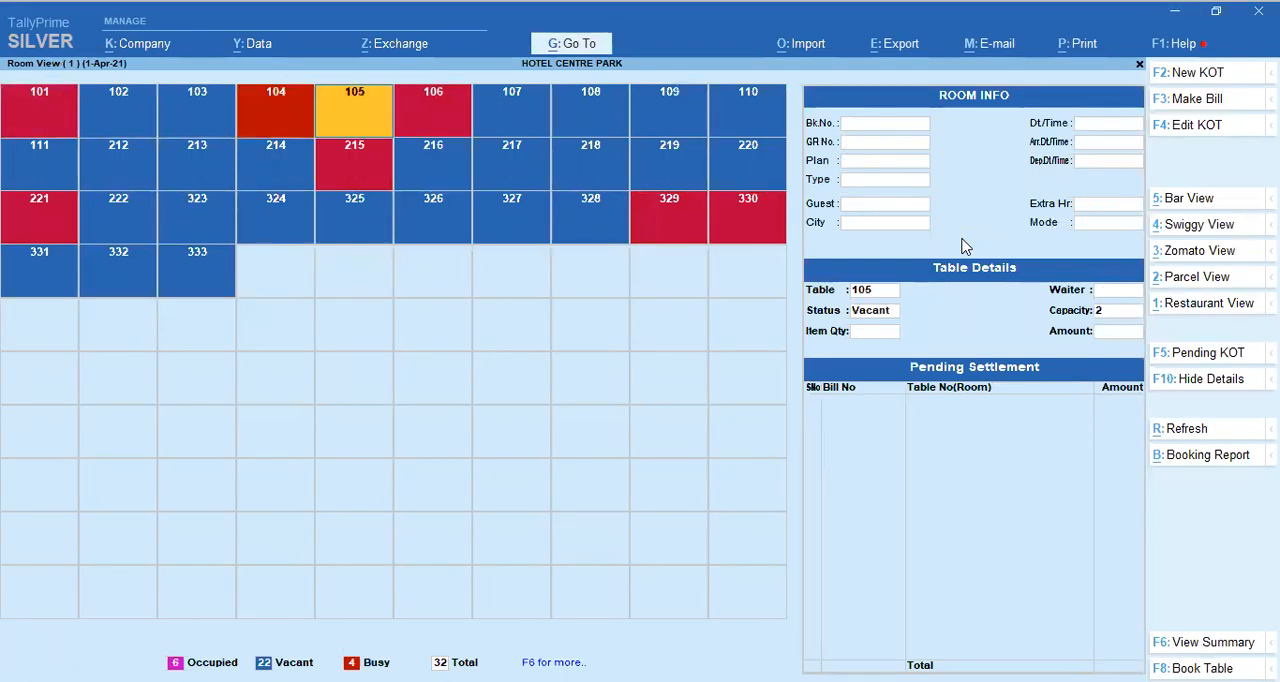
key(Left)
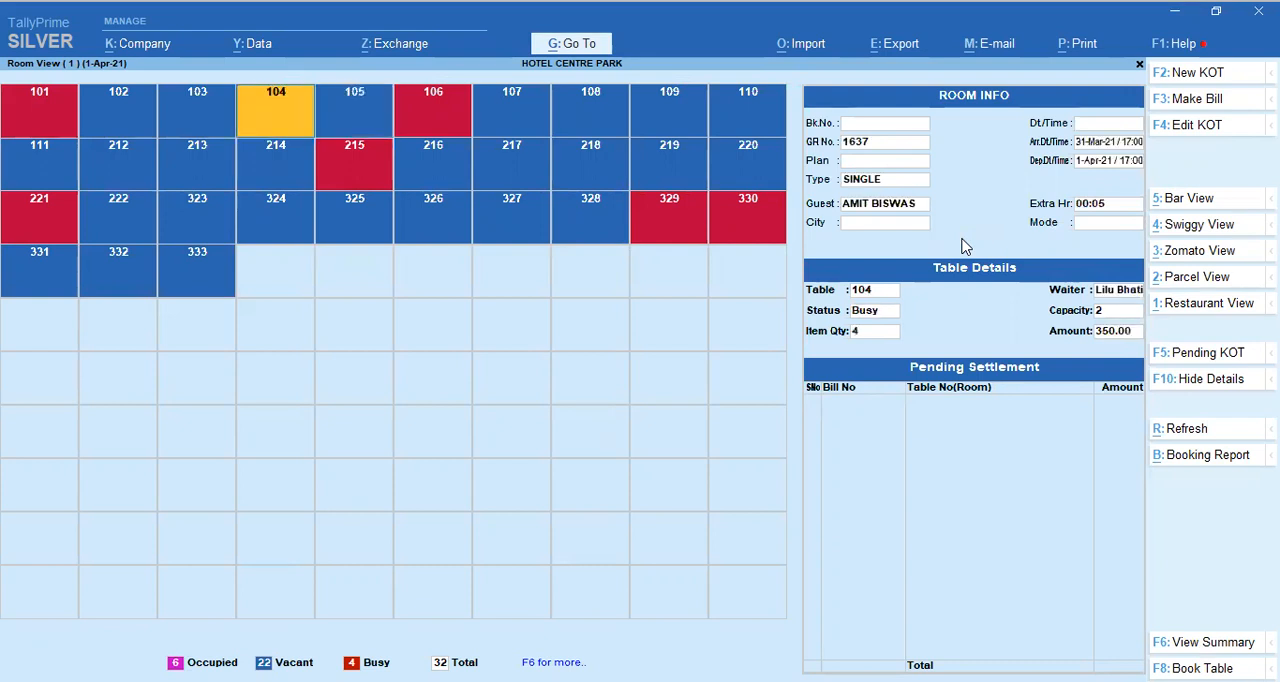
key(Left)
key(Left)
key(Left)
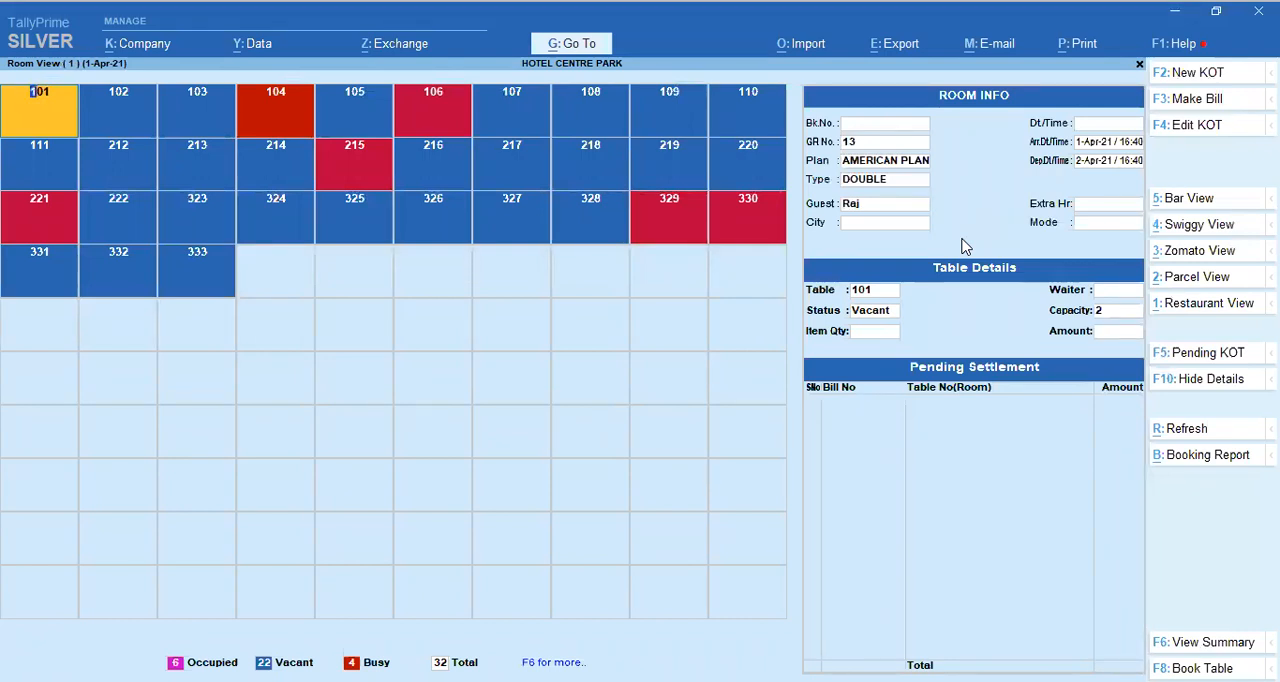
Step: Start a new KOT for room 101, leaving the guest count blank
key(Return)
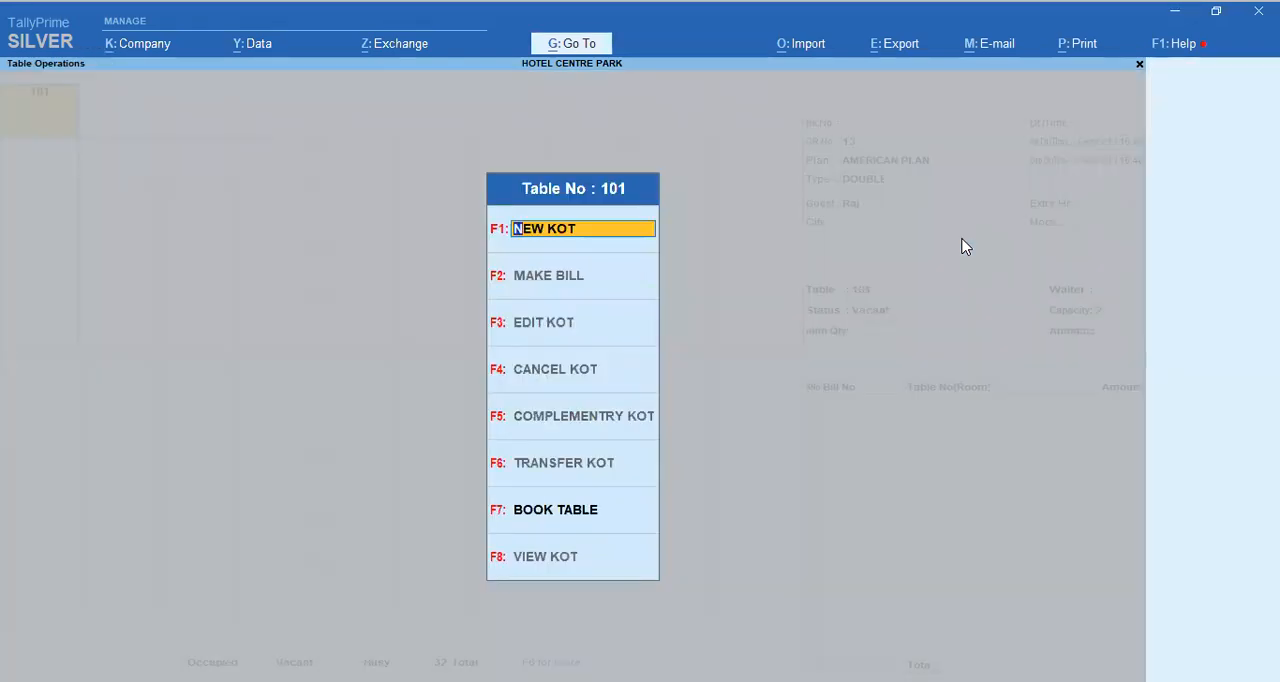
key(Return)
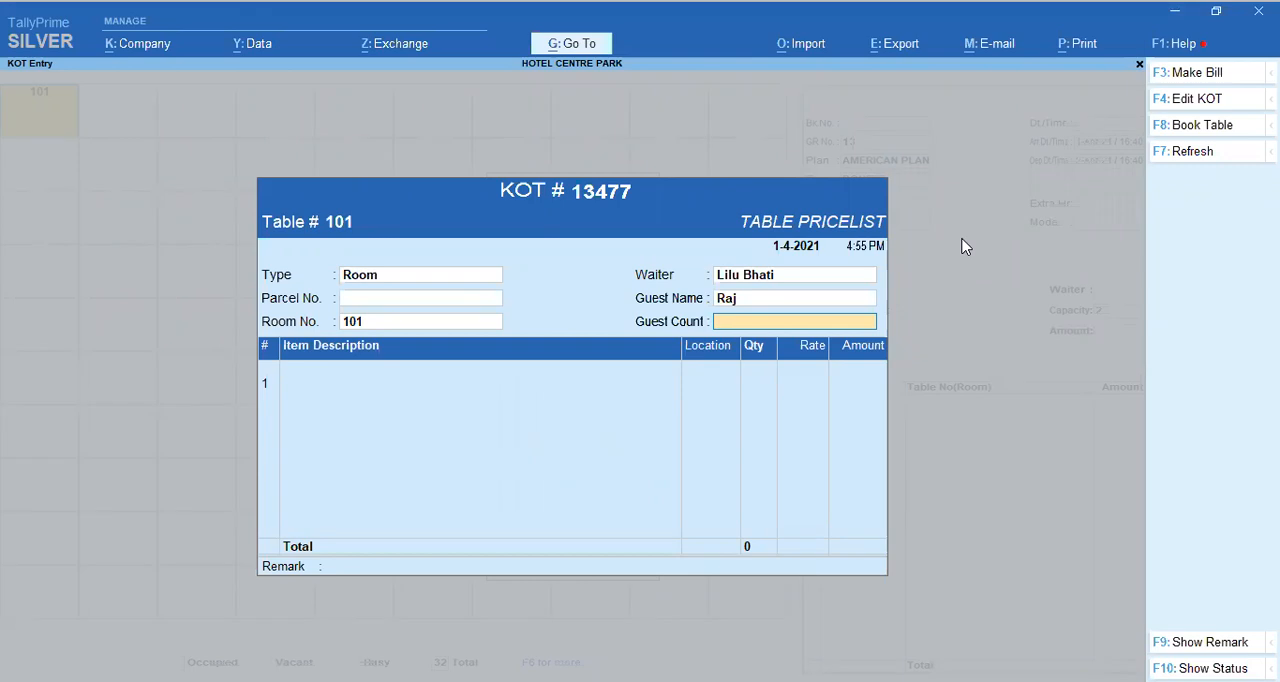
key(Return)
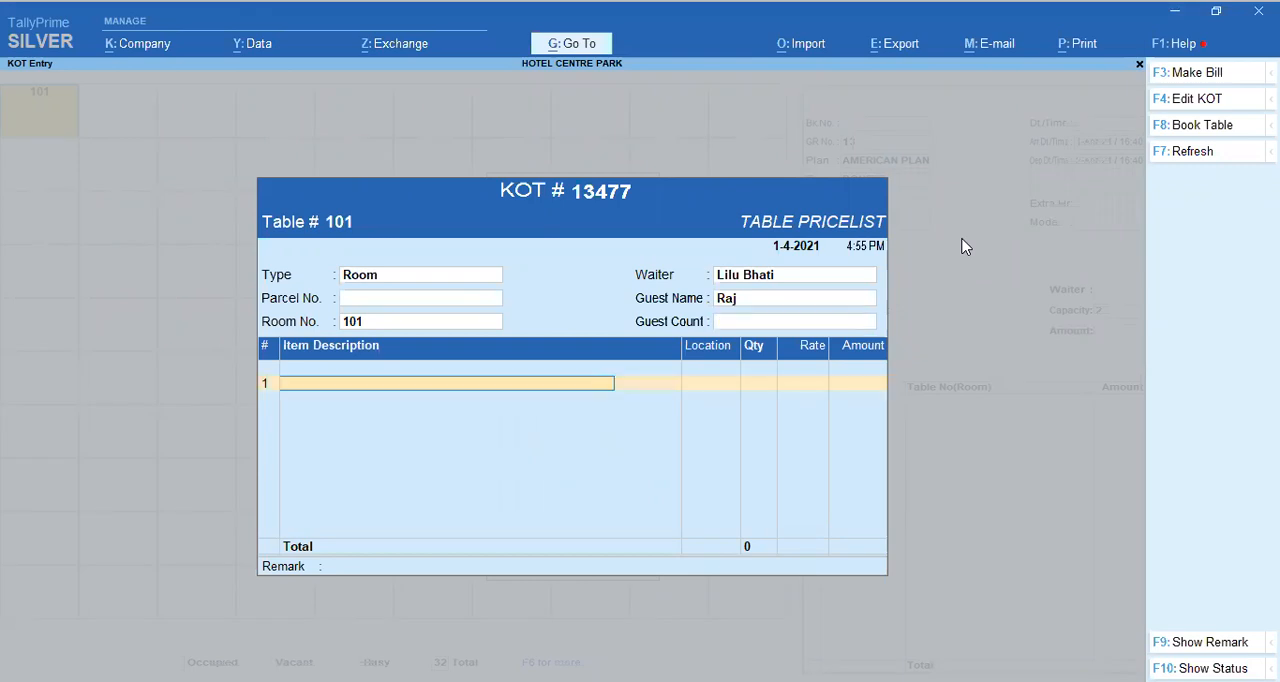
Step: Add Aloo Paratha with Pickle, quantity 1, as the first item of the KOT
key(Down)
key(Down)
key(Down)
key(Down)
key(Down)
key(Down)
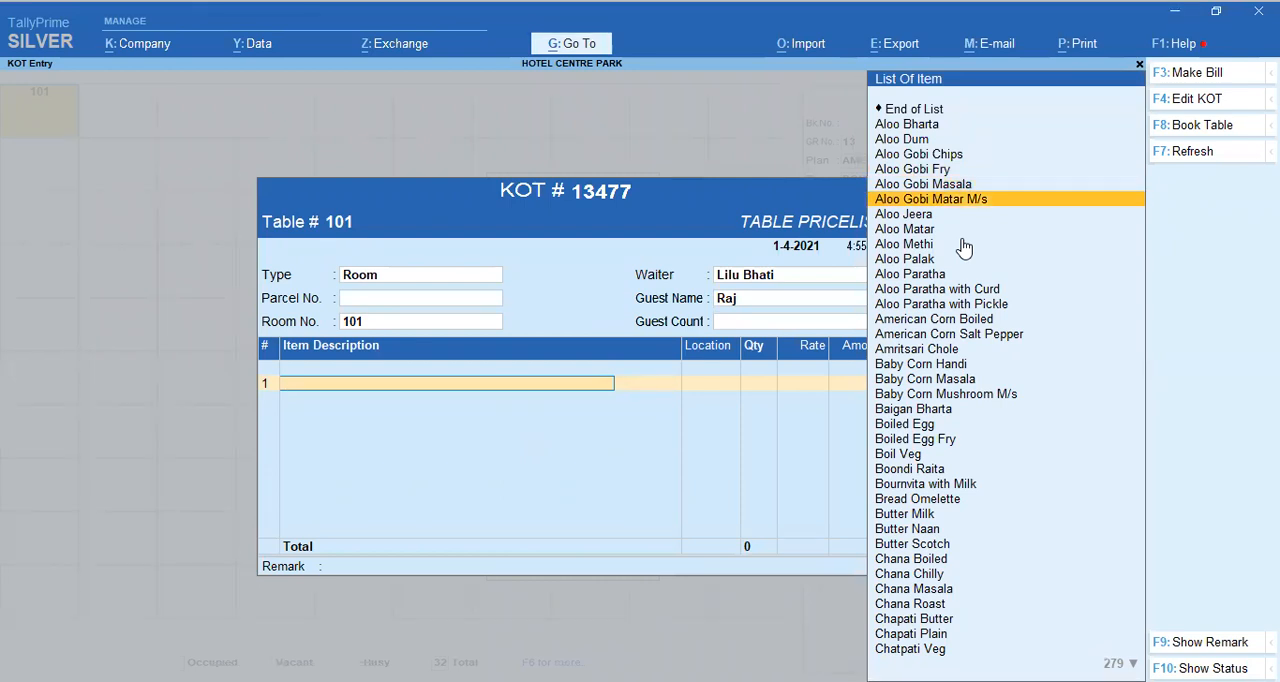
key(Down)
key(Down)
key(Down)
key(Down)
key(Down)
key(Down)
key(Down)
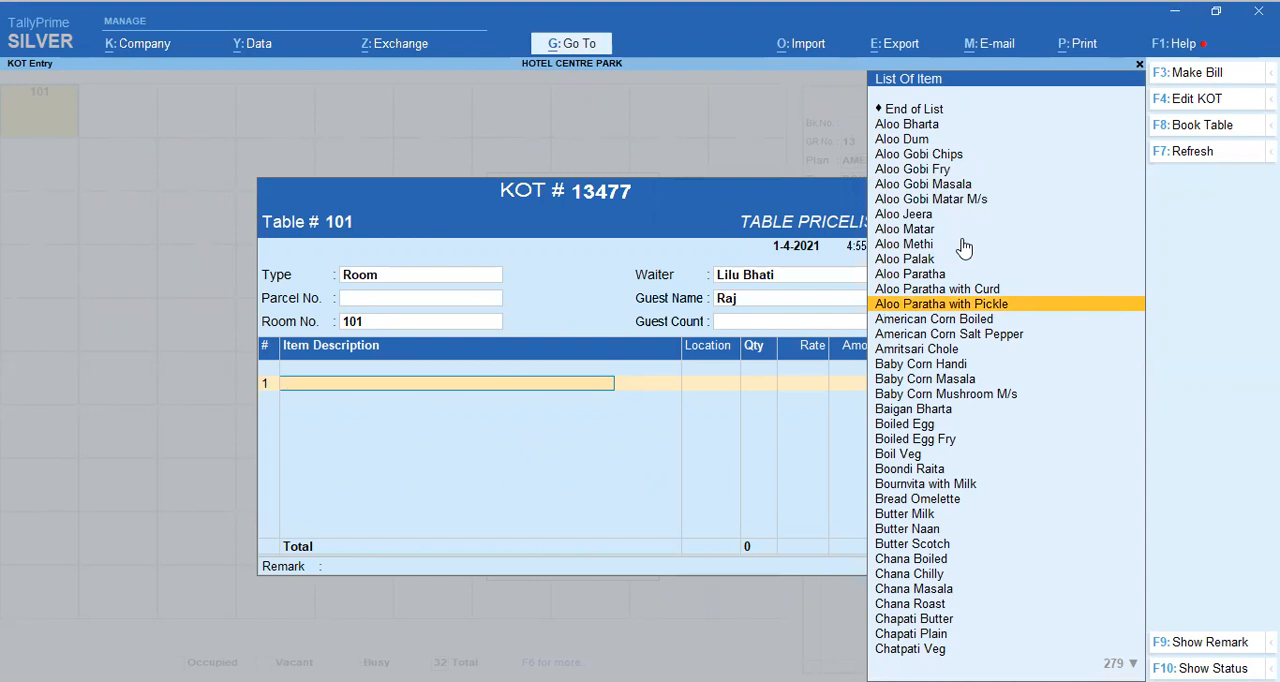
key(Return)
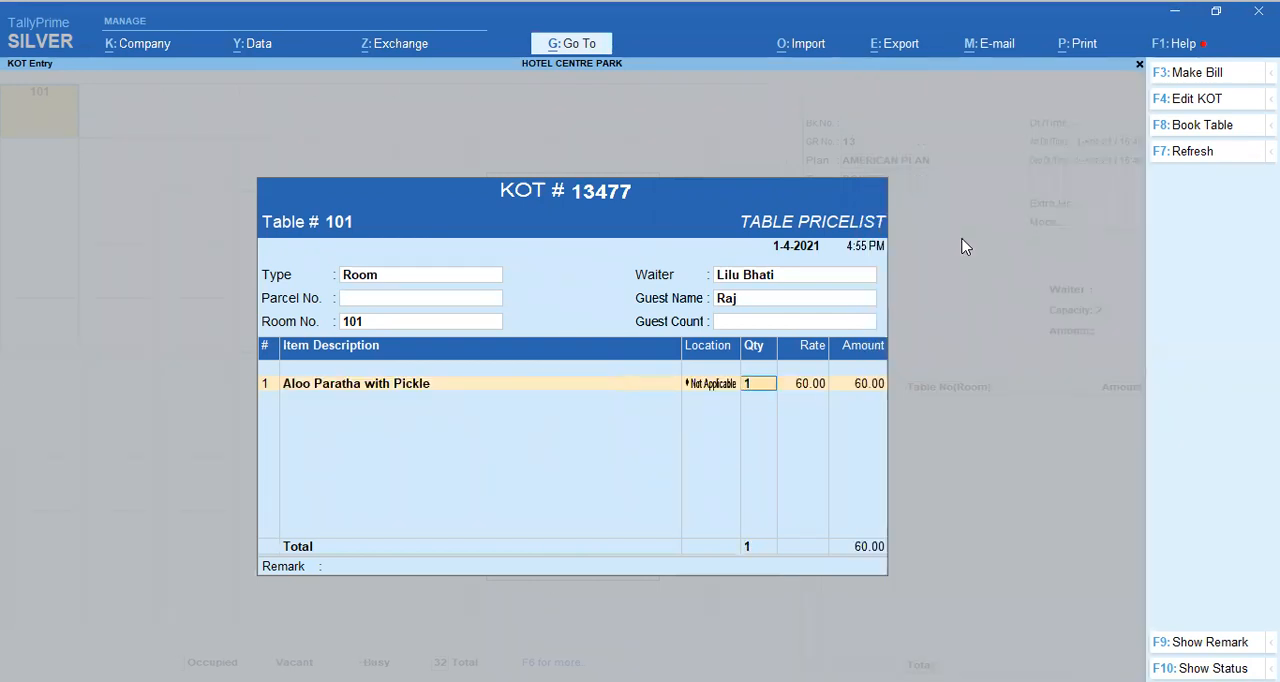
key(Return)
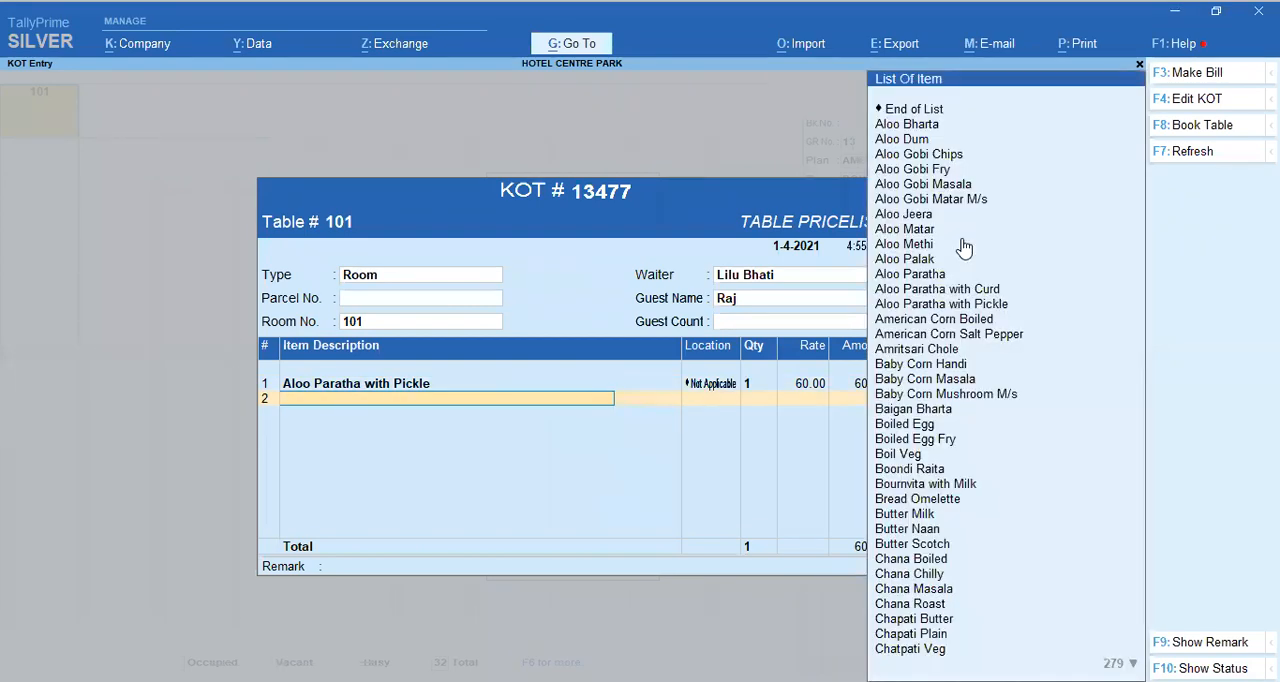
Step: Add Butter Naan, quantity 1, as the second item of the KOT and end the item list
key(Down)
key(Down)
key(Down)
key(Down)
key(Down)
key(Down)
key(Down)
key(Down)
key(Down)
key(Down)
key(Down)
key(Down)
key(Down)
key(Down)
key(Down)
key(Down)
key(Down)
key(Down)
key(Down)
key(Down)
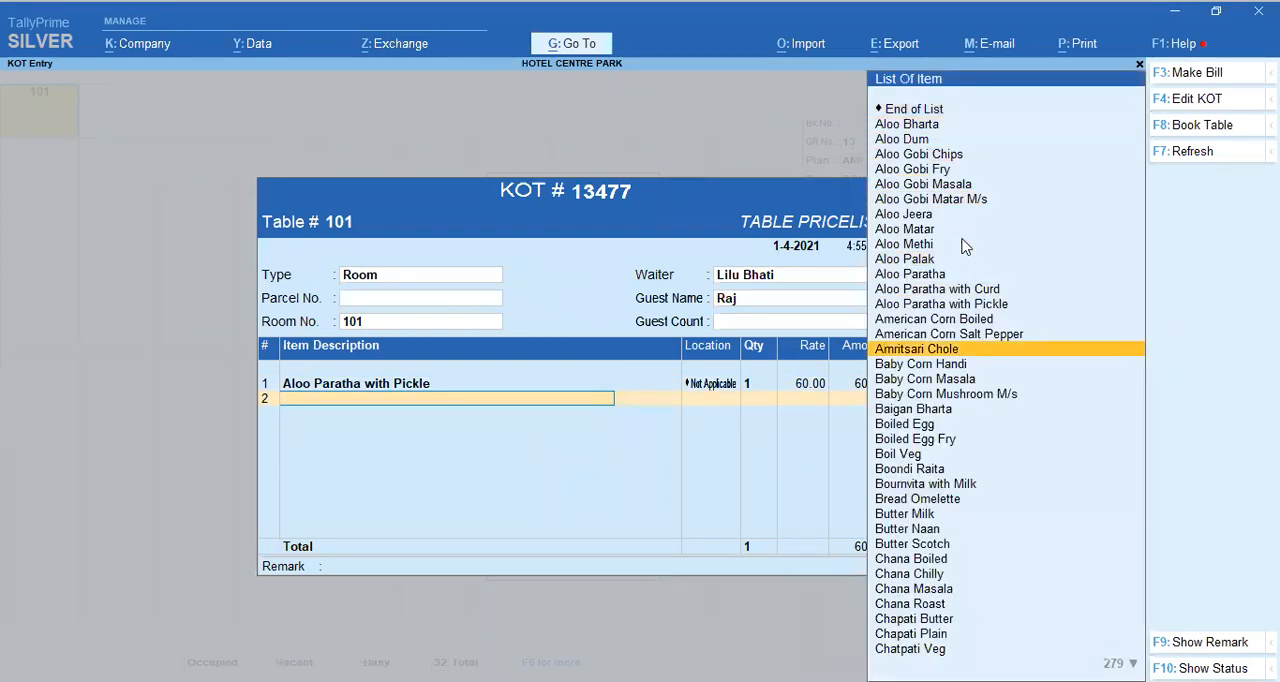
key(Return)
key(Return)
key(Return)
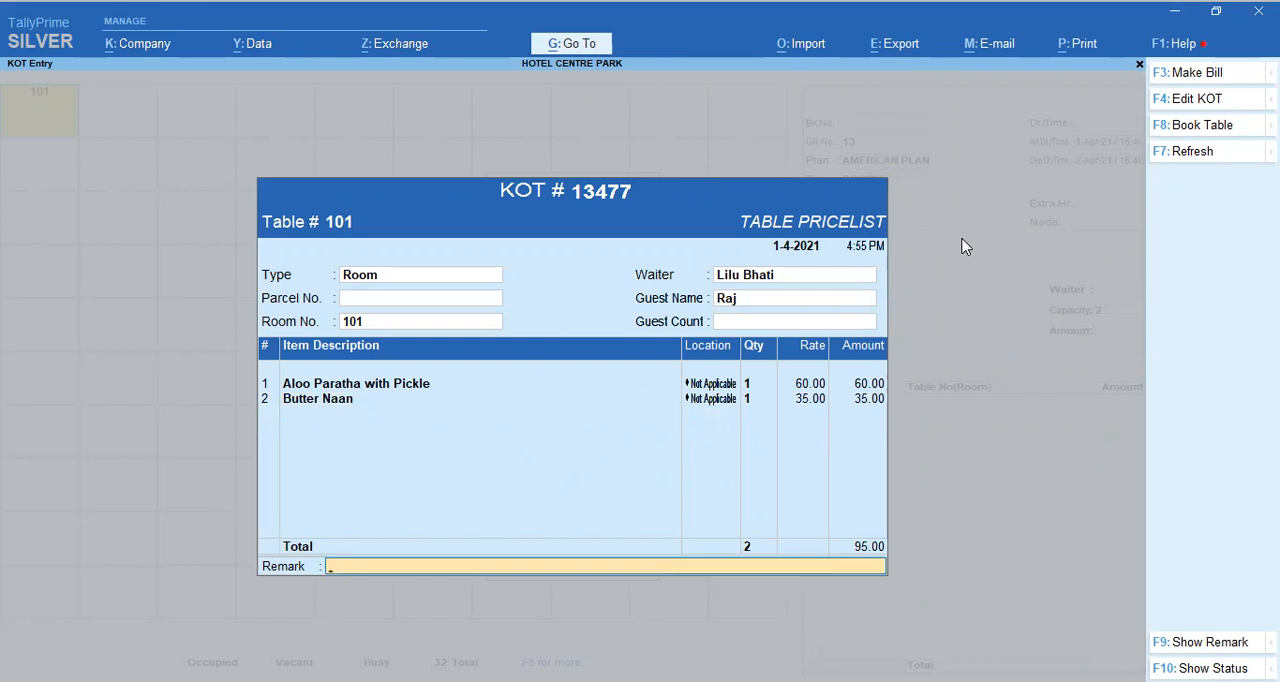
Step: Save room 101's KOT with the remark left blank and return to the room view
key(Return)
key(Return)
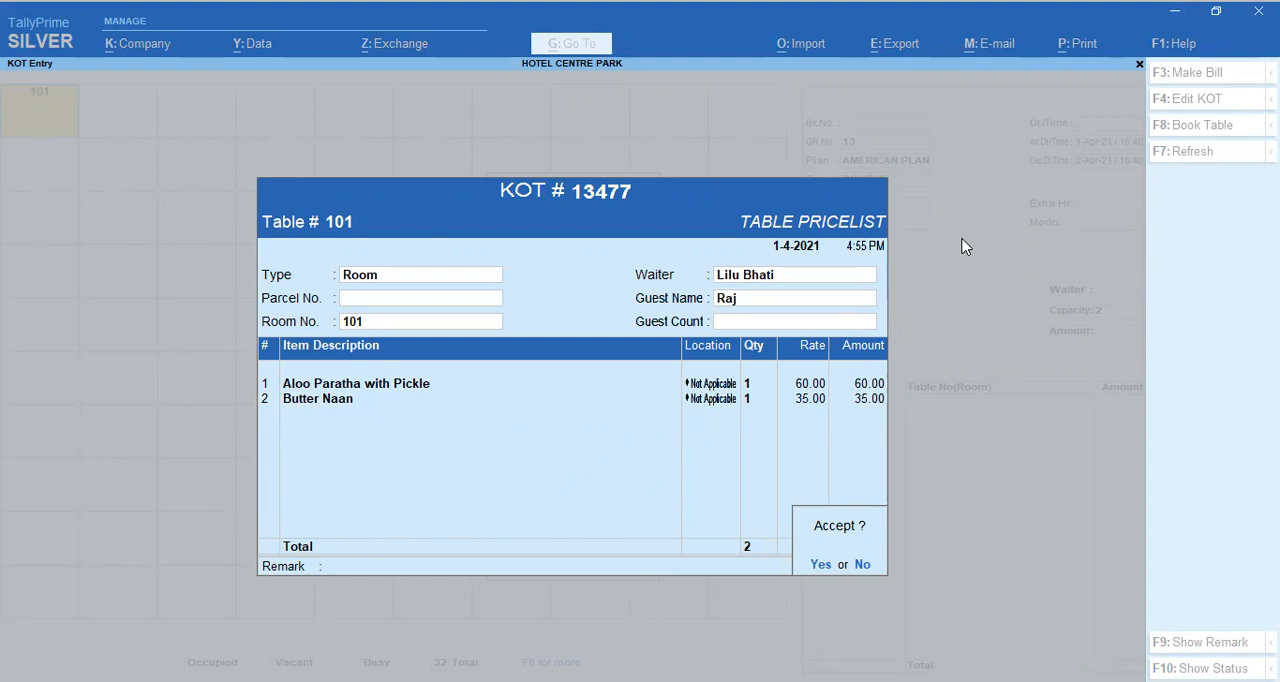
click(818, 565)
key(Escape)
key(Escape)
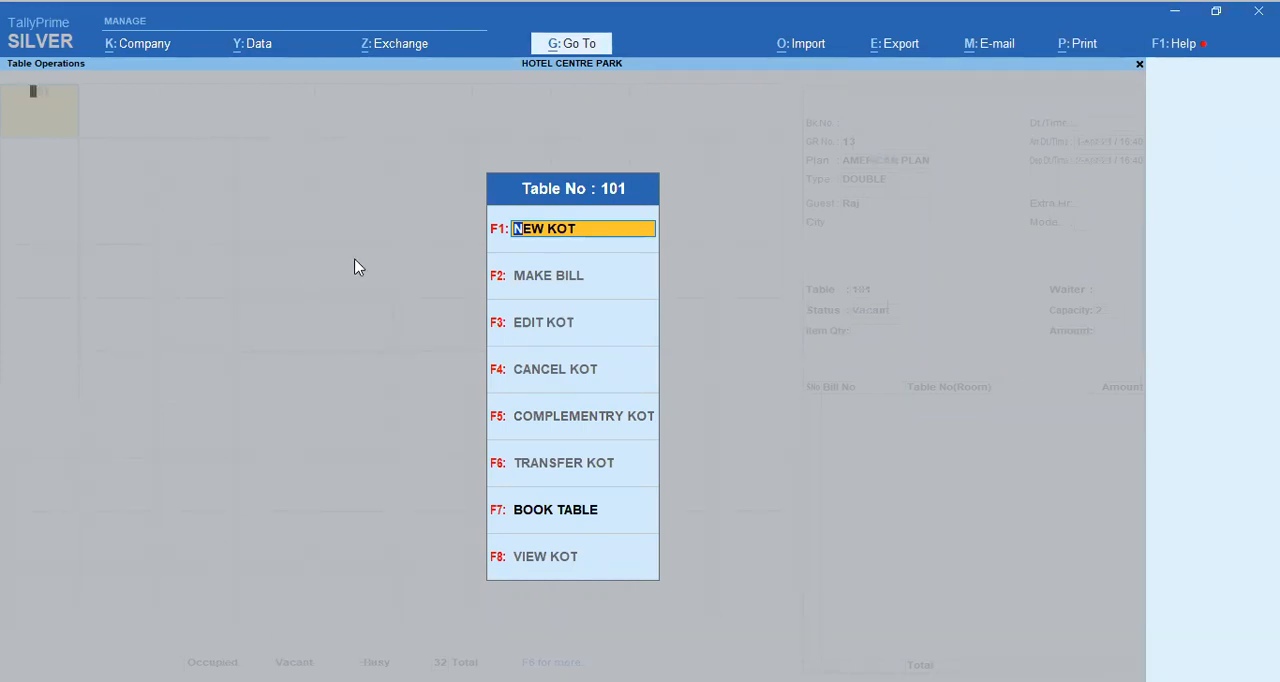
key(Escape)
Step: Review the ordered items of room 101 in the Edit KOT entry and close it without changes
key(Return)
key(Down)
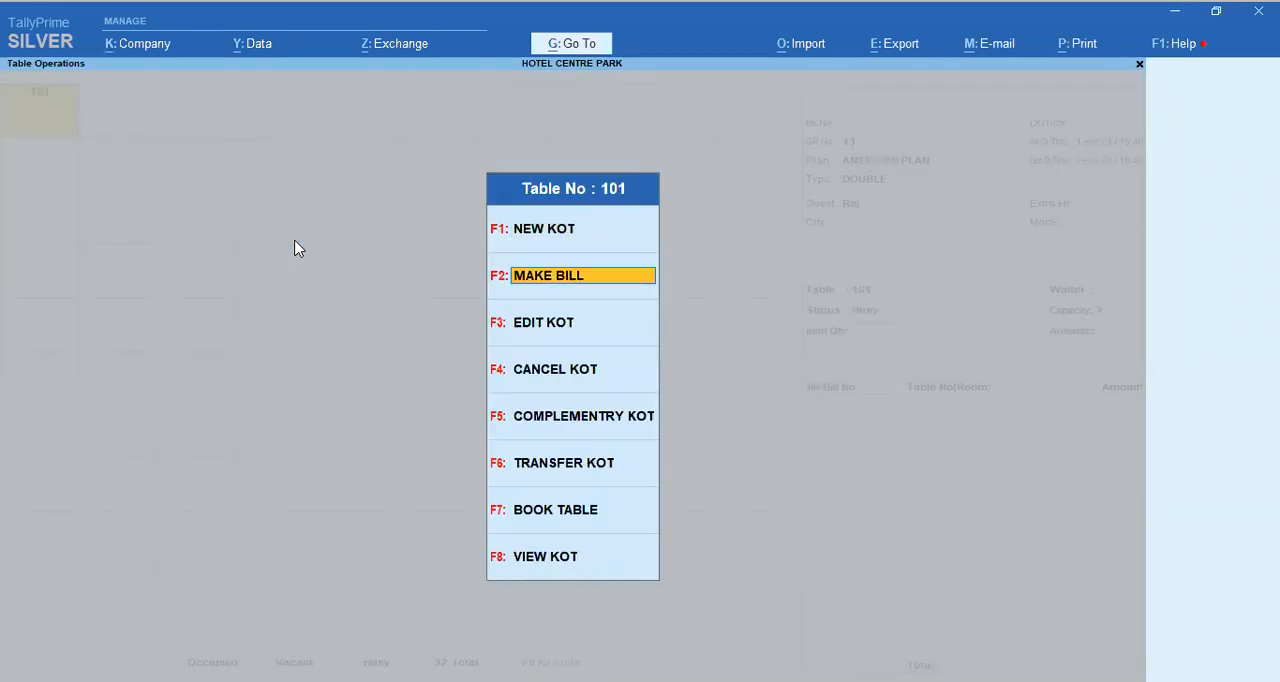
key(Down)
key(Return)
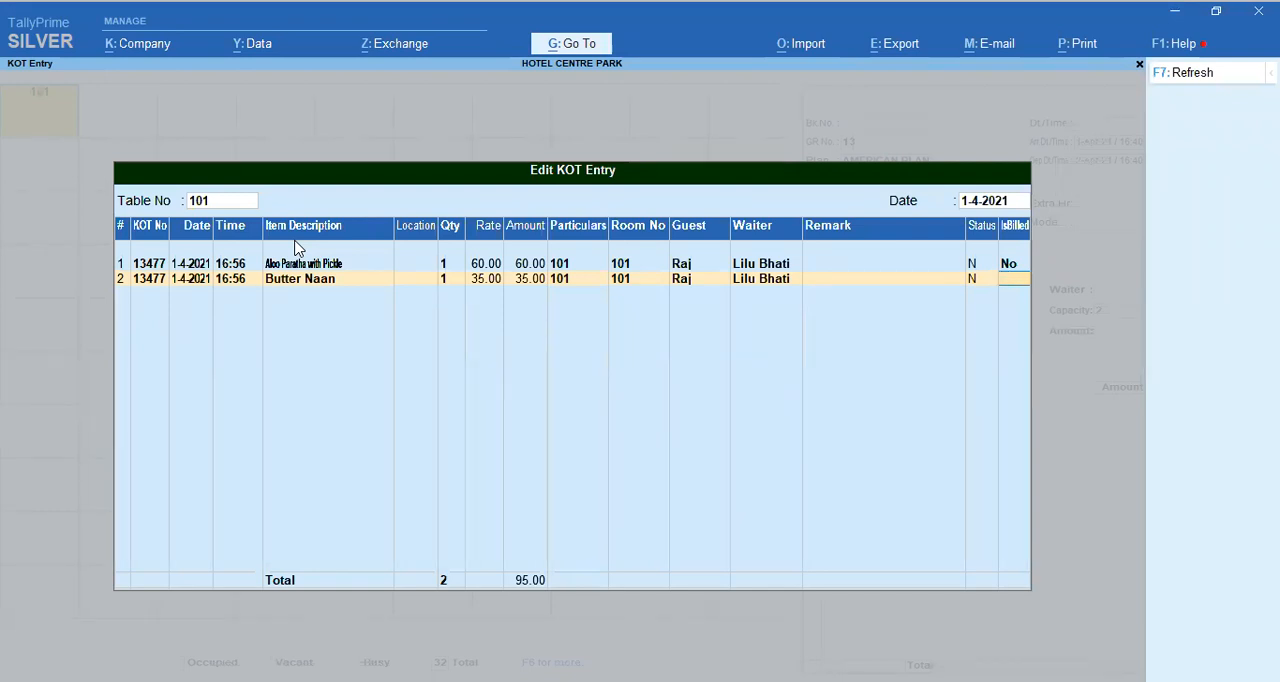
key(Escape)
key(Return)
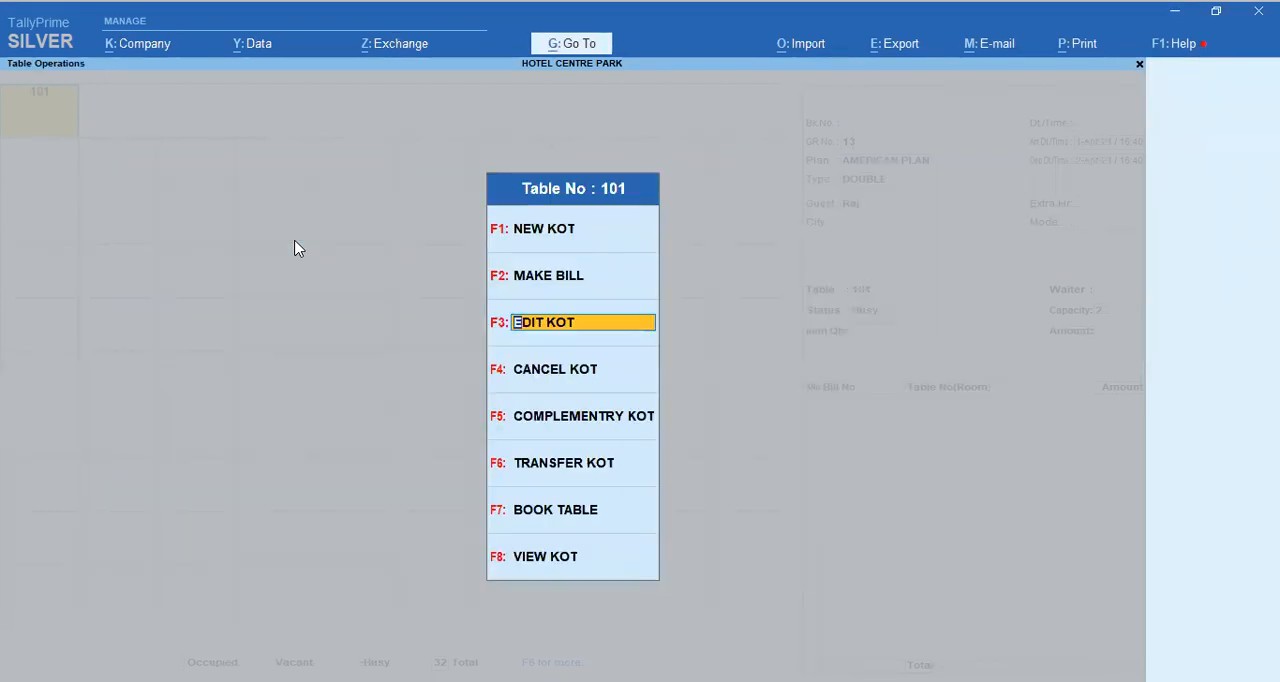
Step: Examine room 101's Cancel KOT entry, mark and unmark the Aloo Paratha with Pickle line, and leave without cancelling anything
key(Down)
key(Return)
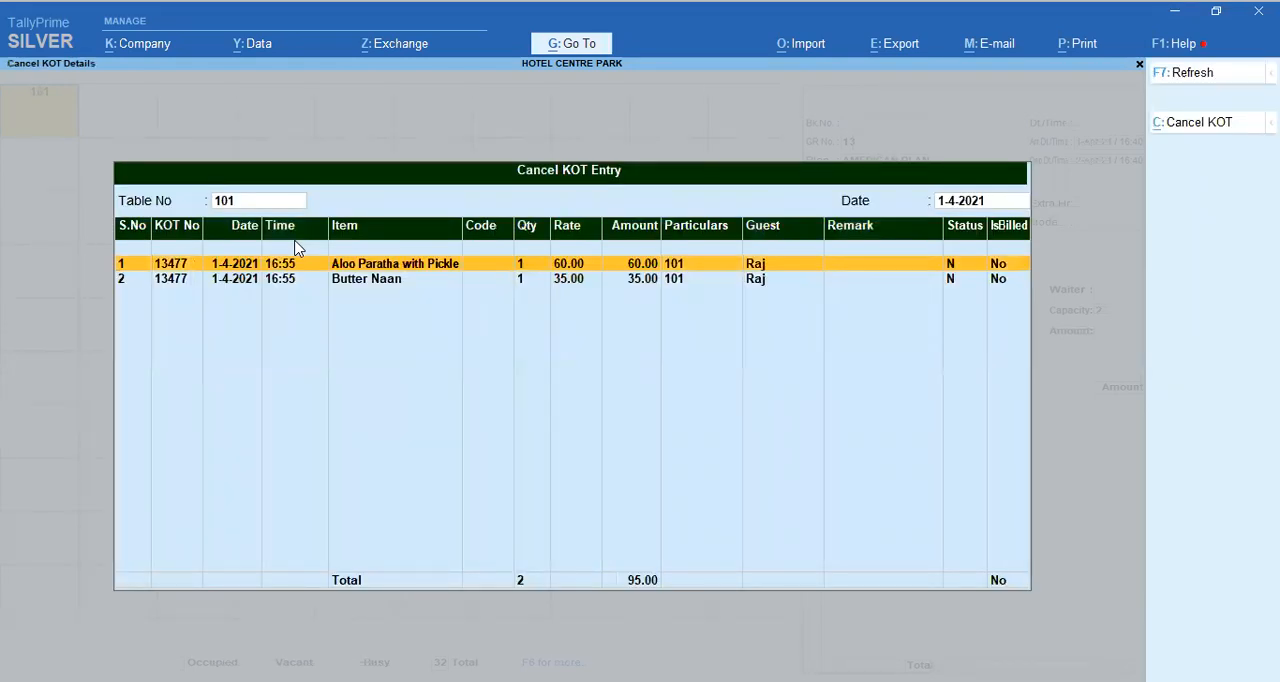
key(space)
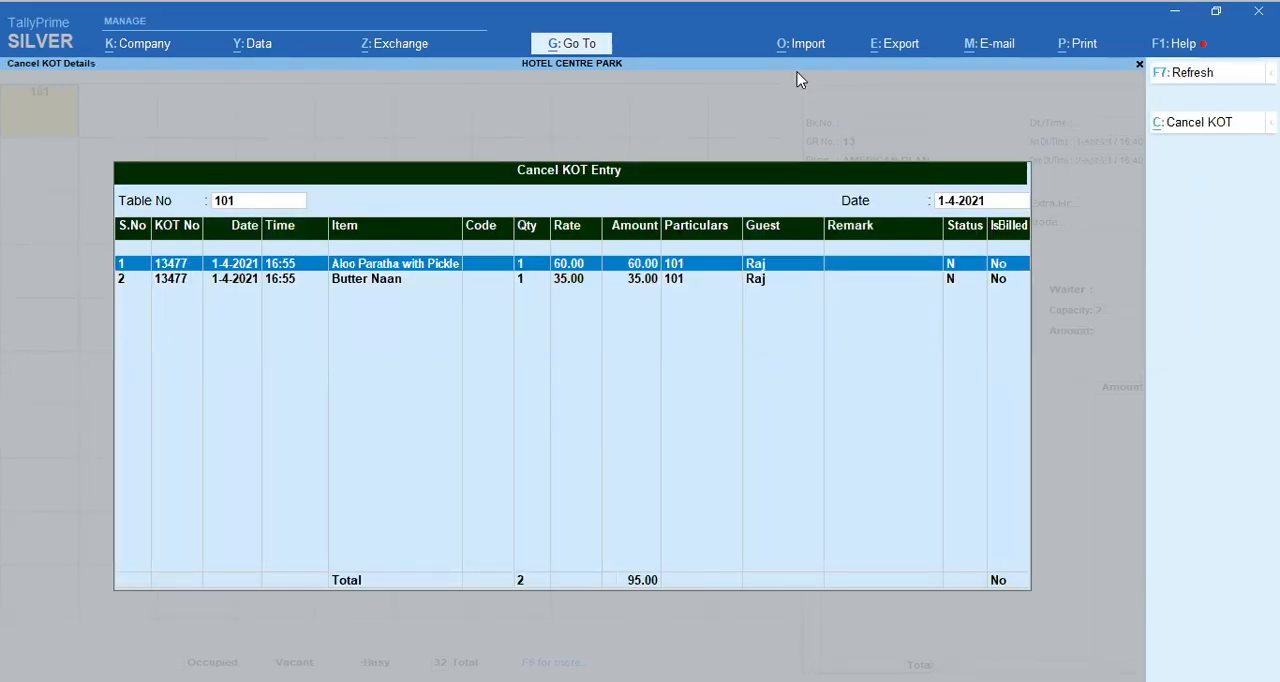
key(space)
key(Escape)
Step: View the Transfer KOT entry for room 101 and close it without transferring any item
key(Down)
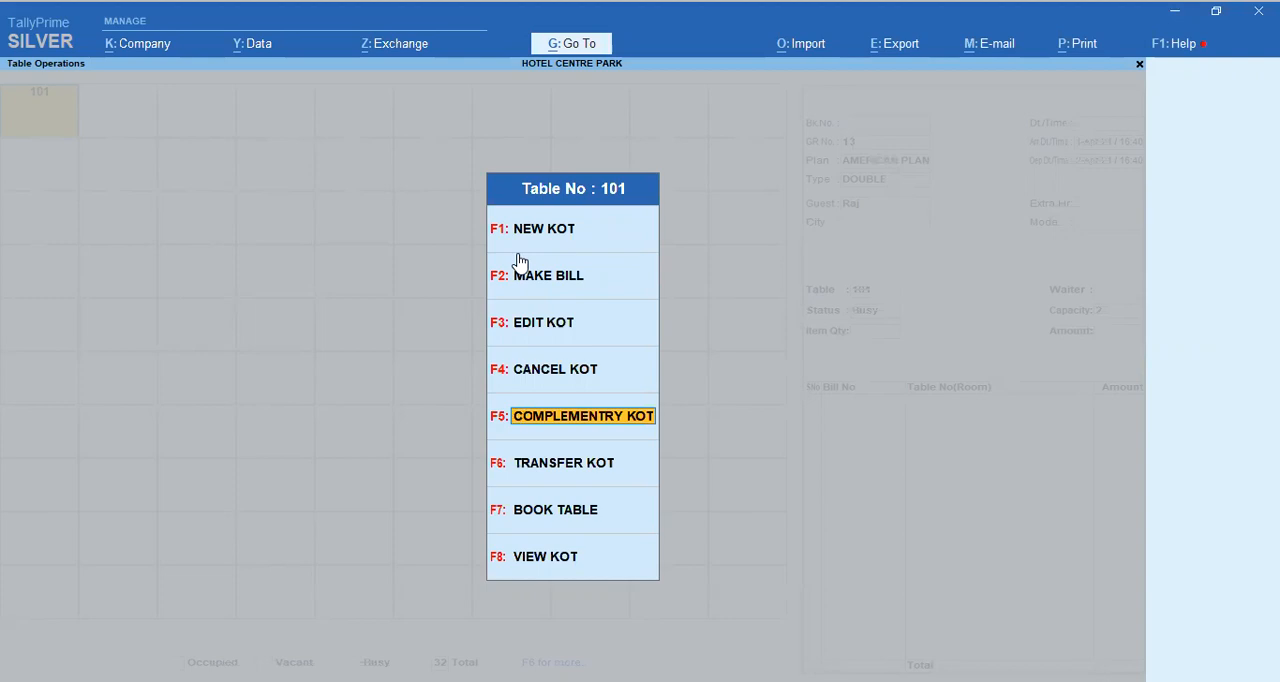
key(Down)
key(Down)
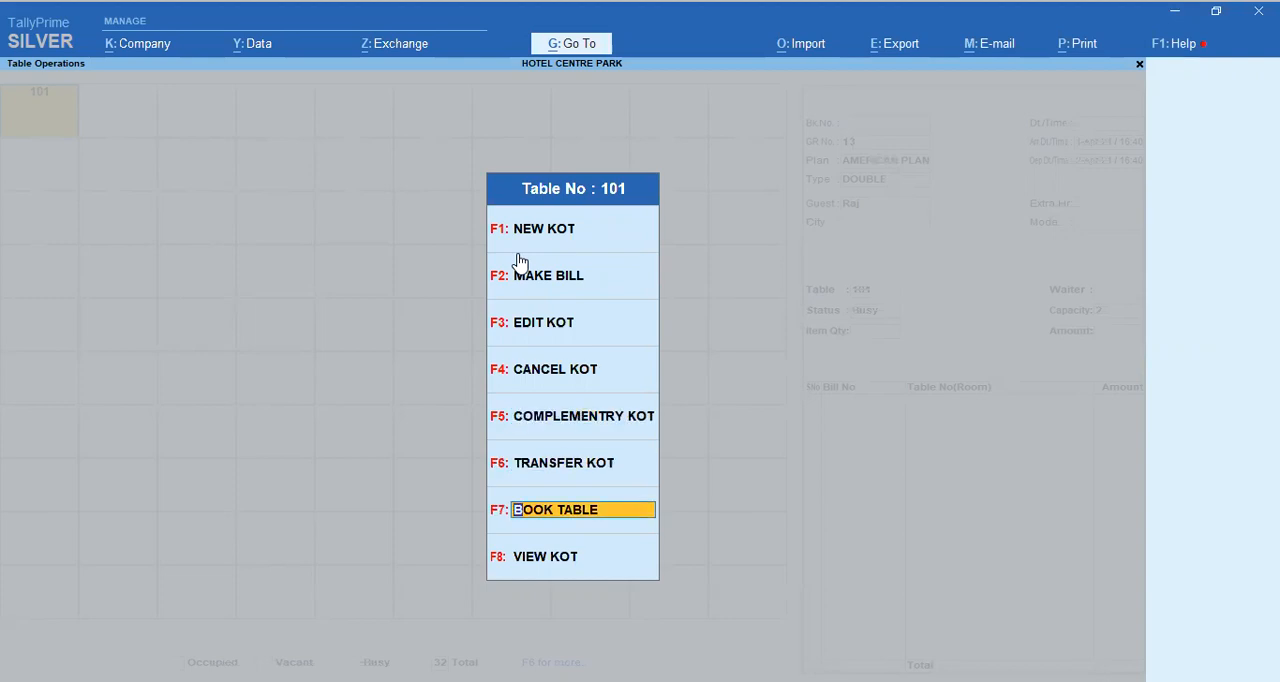
key(Up)
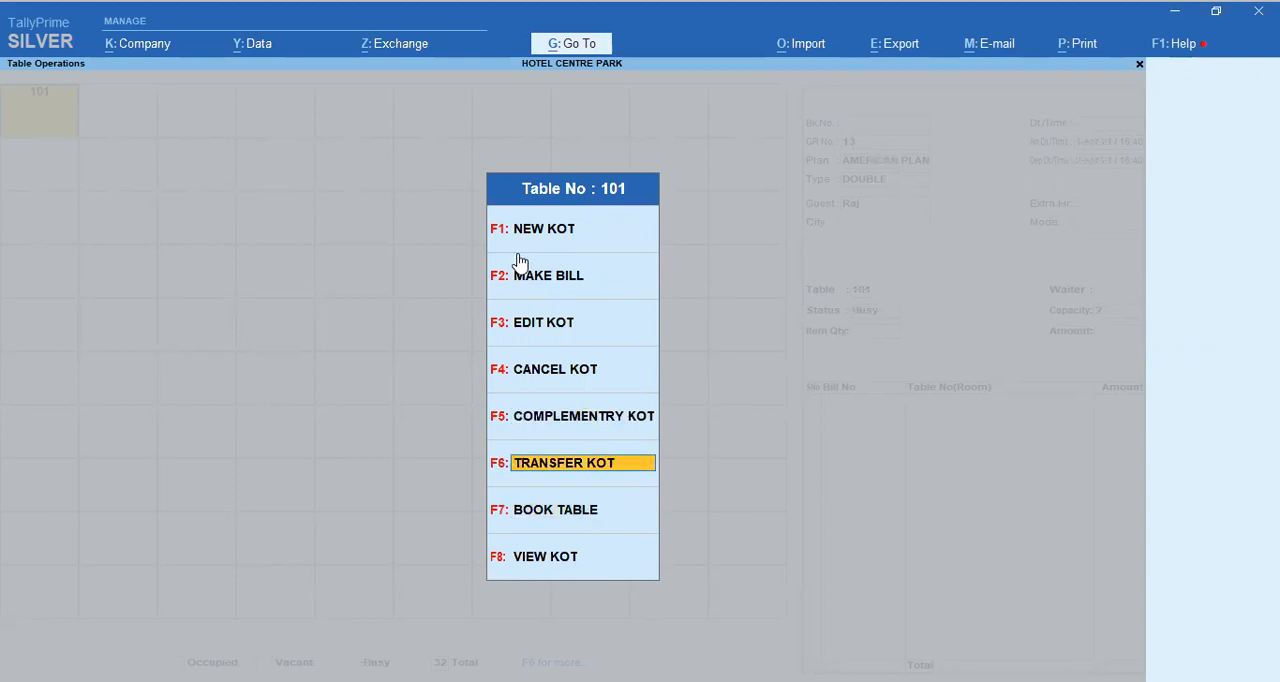
key(Return)
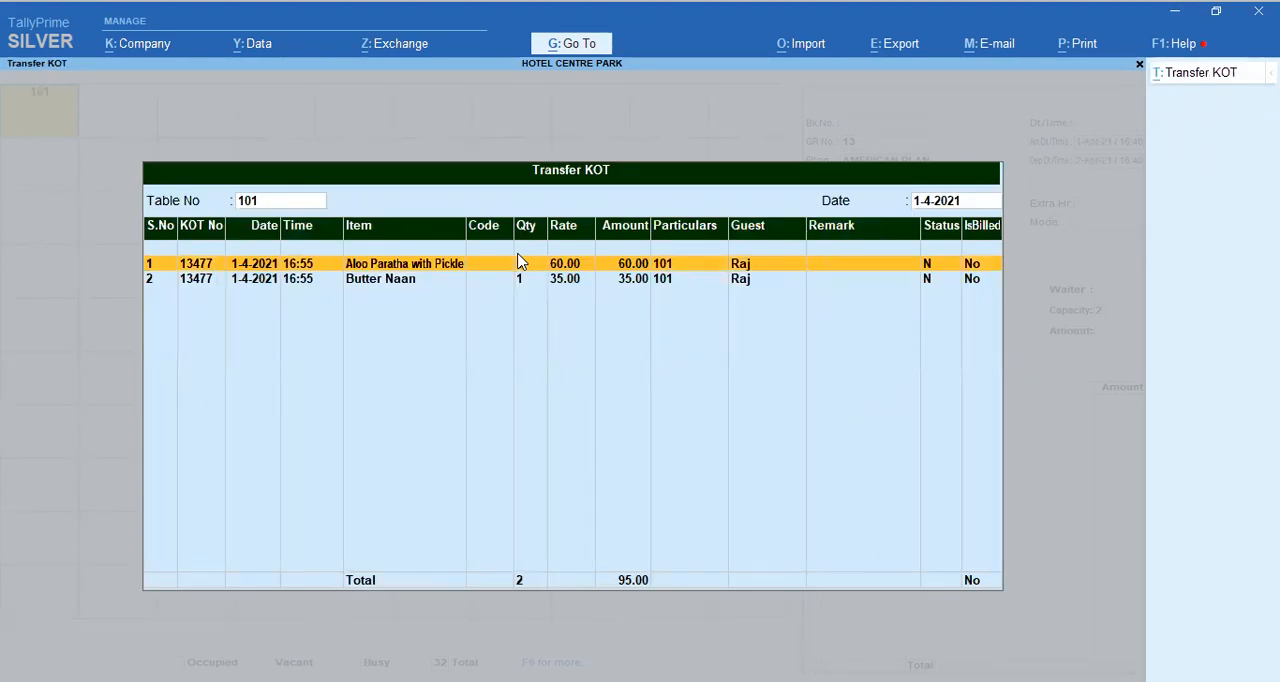
key(Escape)
Step: Start the bill for room 101 from its pending KOT with Aloo Paratha with Pickle and Butter Naan
key(Up)
key(Up)
key(Up)
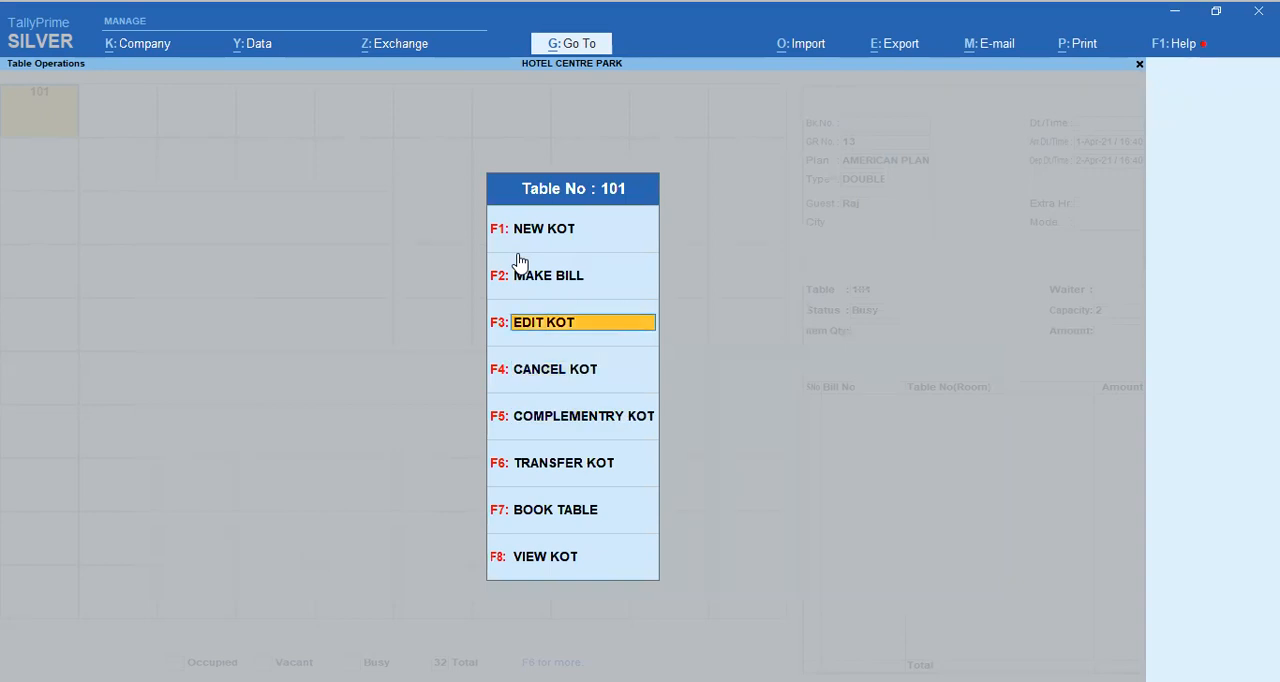
key(Up)
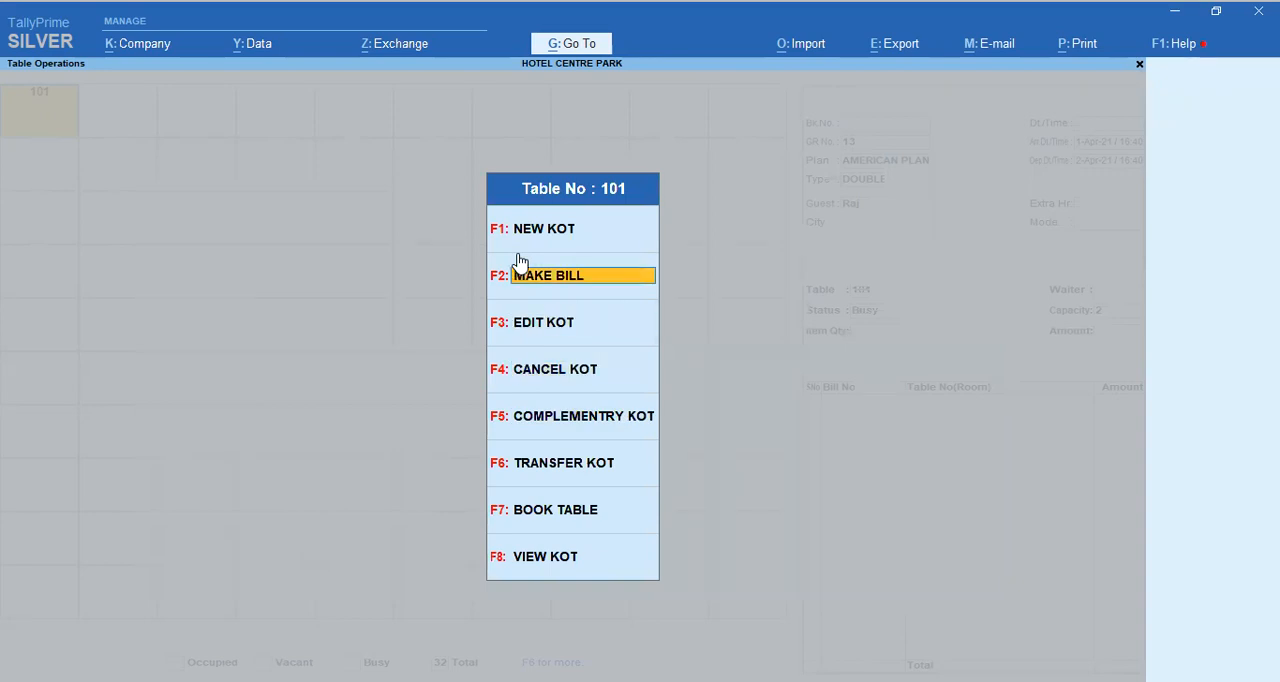
key(Return)
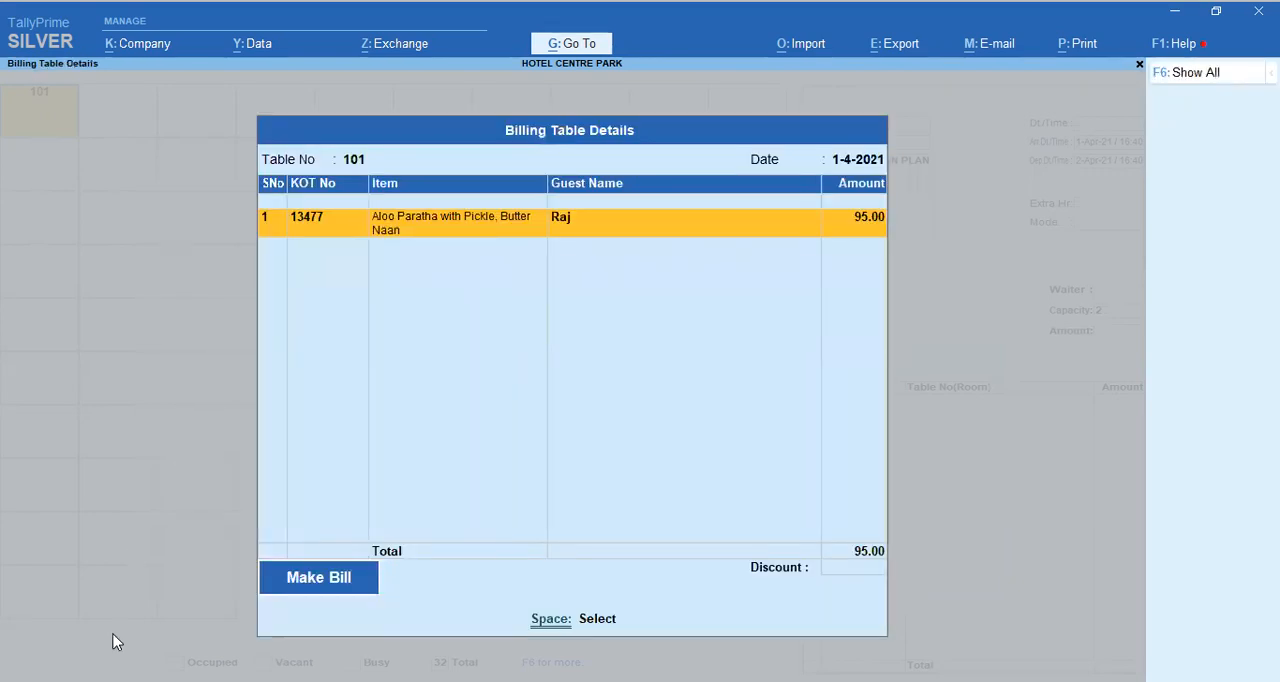
click(294, 582)
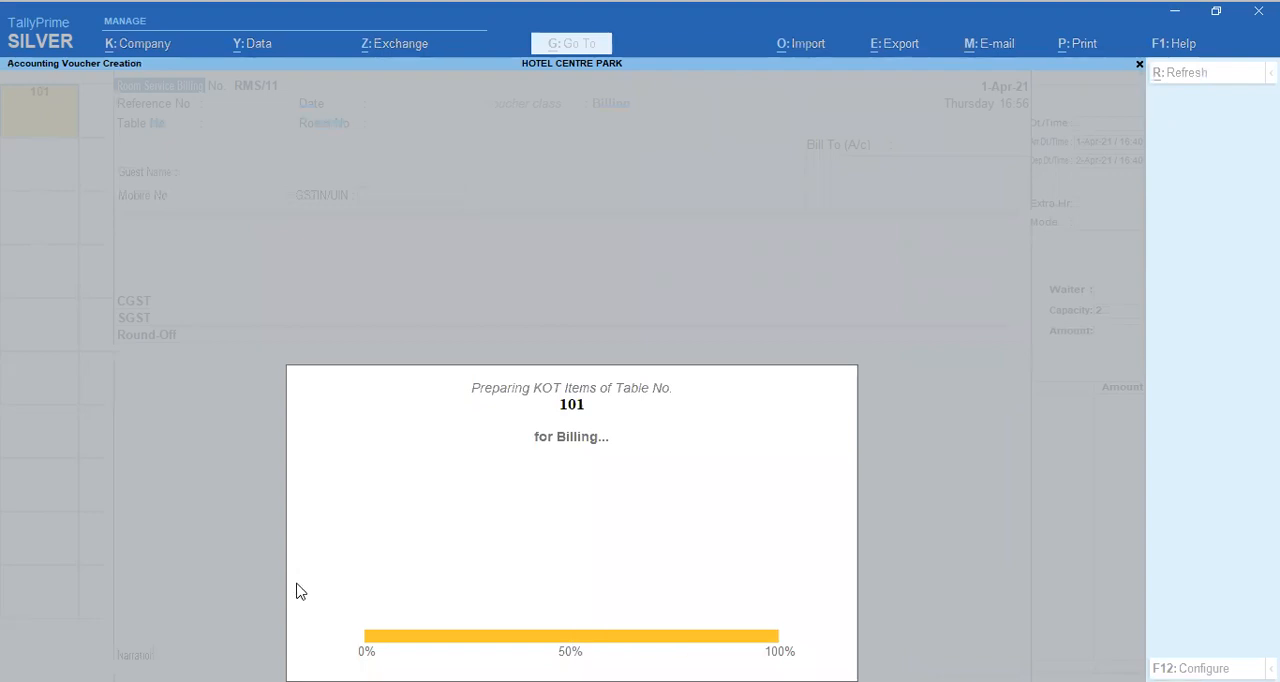
Step: Save the room service bill with its prefilled items and taxes, leaving the mobile number, GSTIN and narration blank
key(Return)
key(Return)
key(Return)
key(Return)
key(Return)
key(Return)
key(Return)
key(Return)
key(Return)
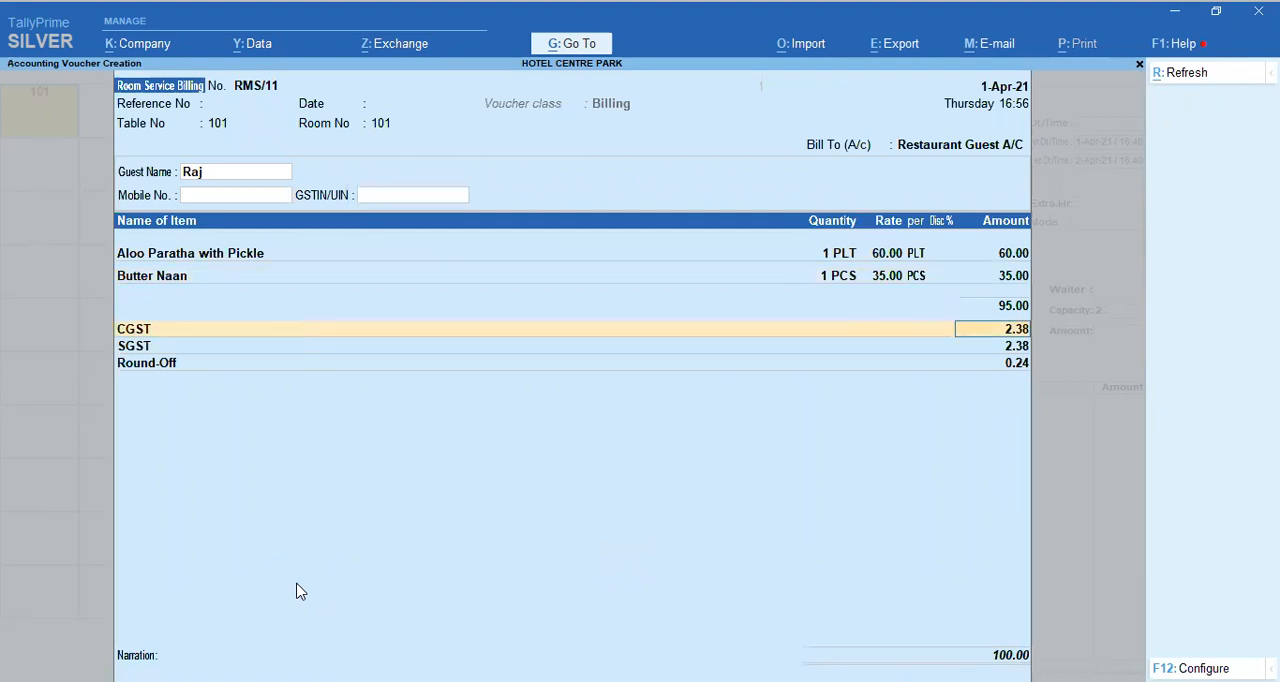
key(Return)
key(Return)
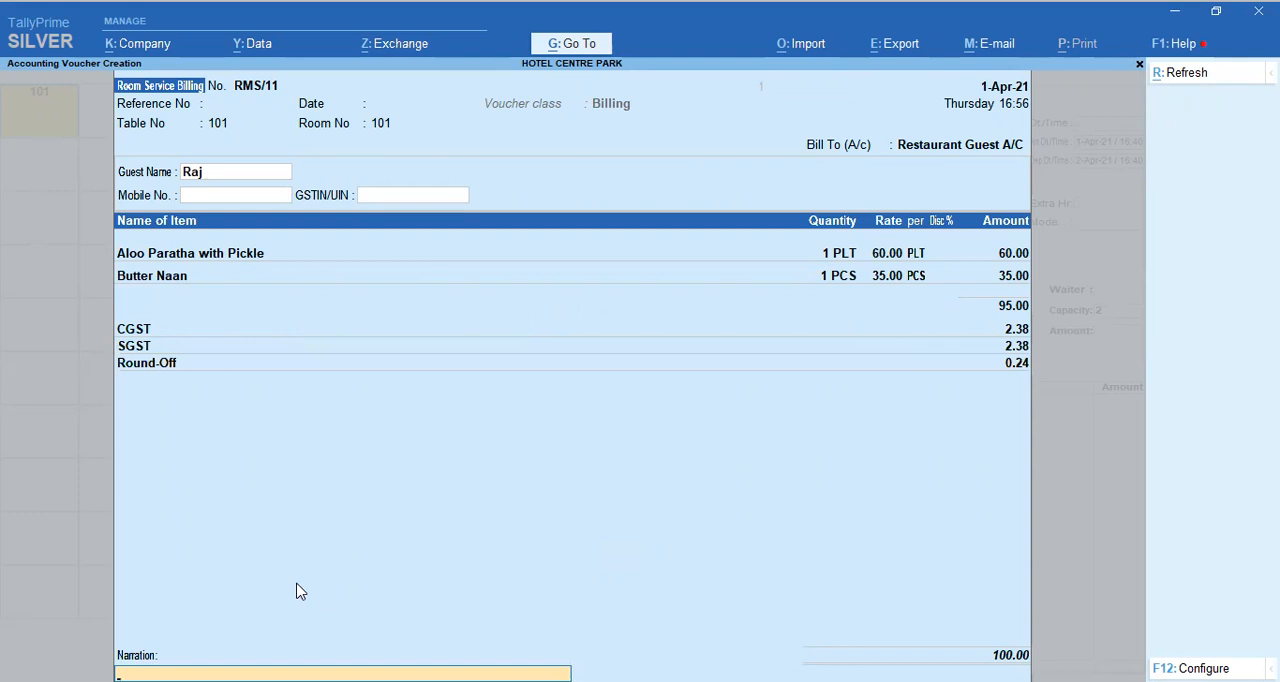
key(Return)
key(Return)
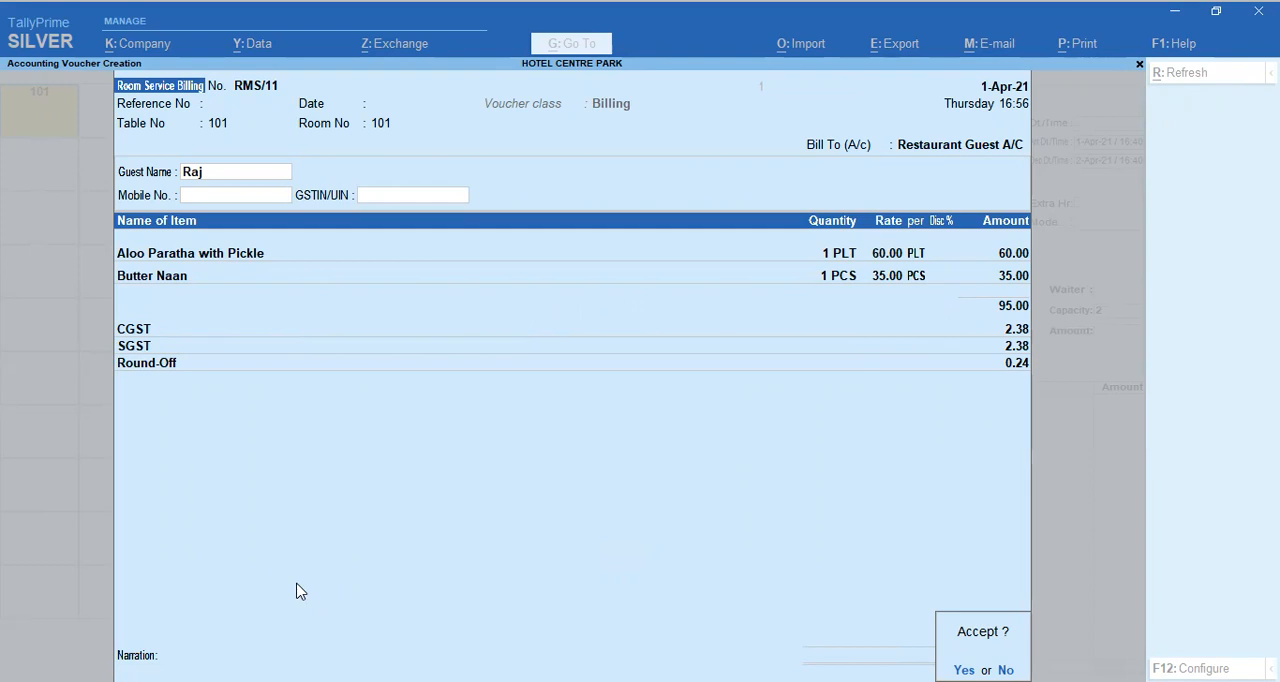
key(Return)
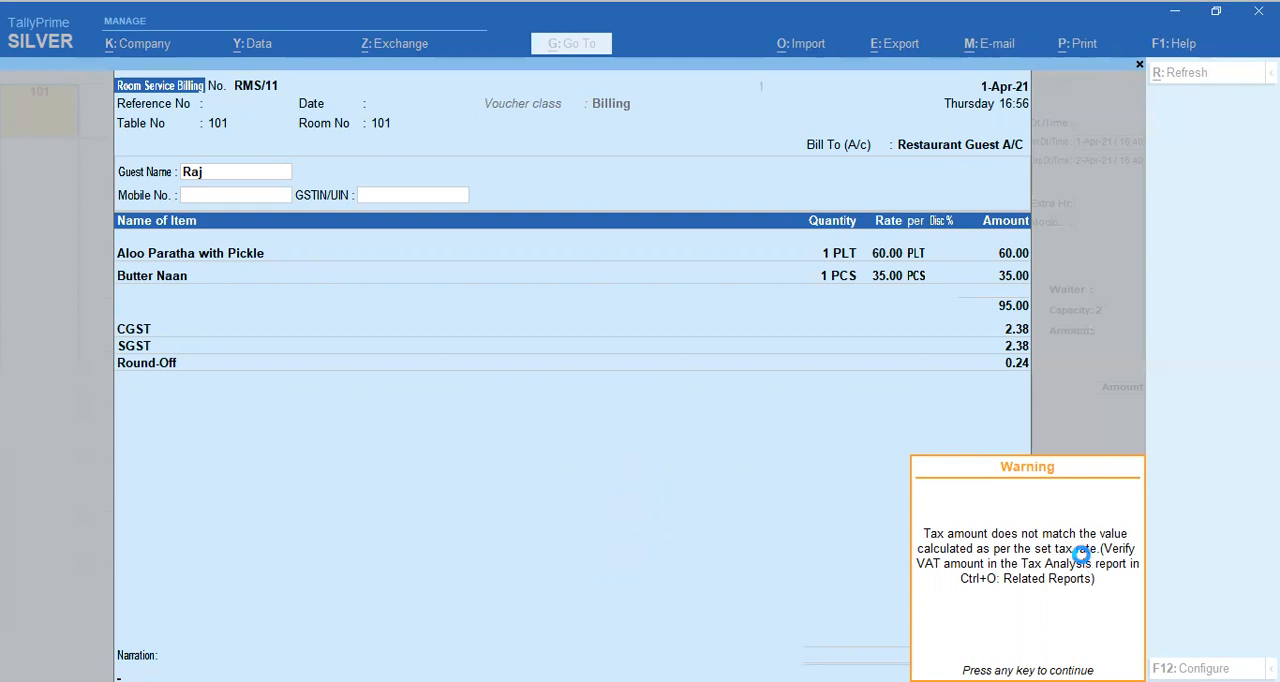
key(Return)
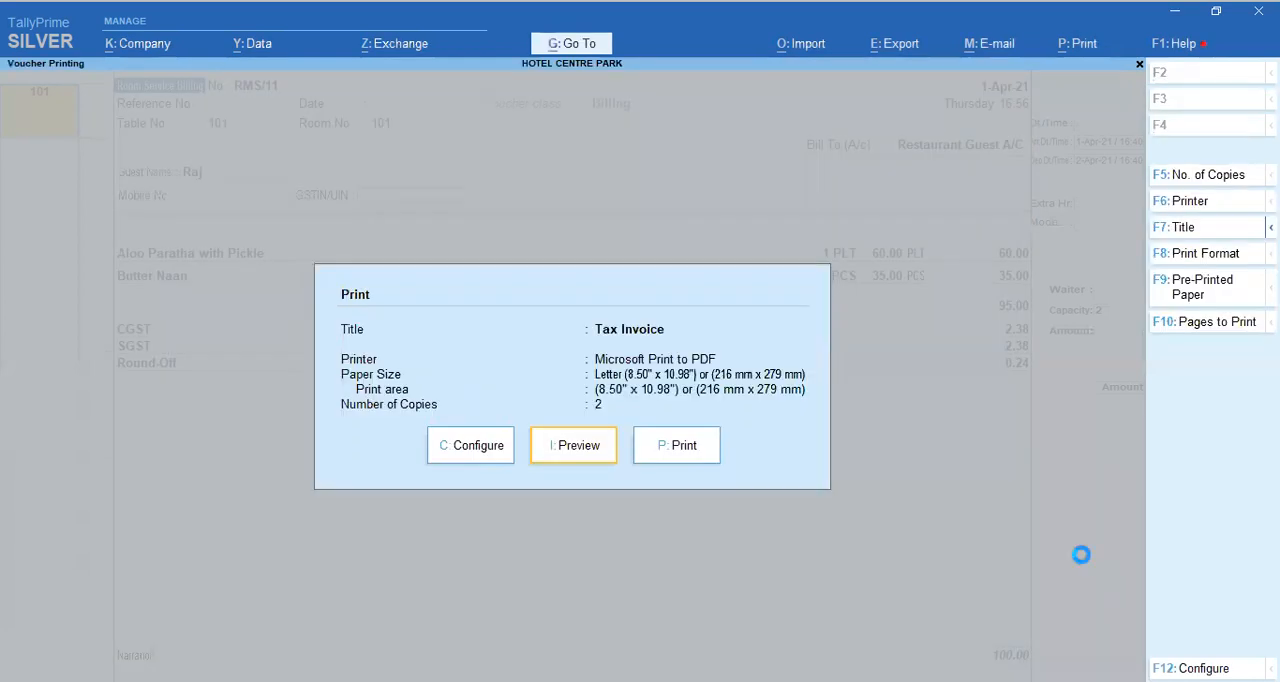
Step: Preview the tax invoice for room 101, zoom in to read it in full, and close the preview
key(Return)
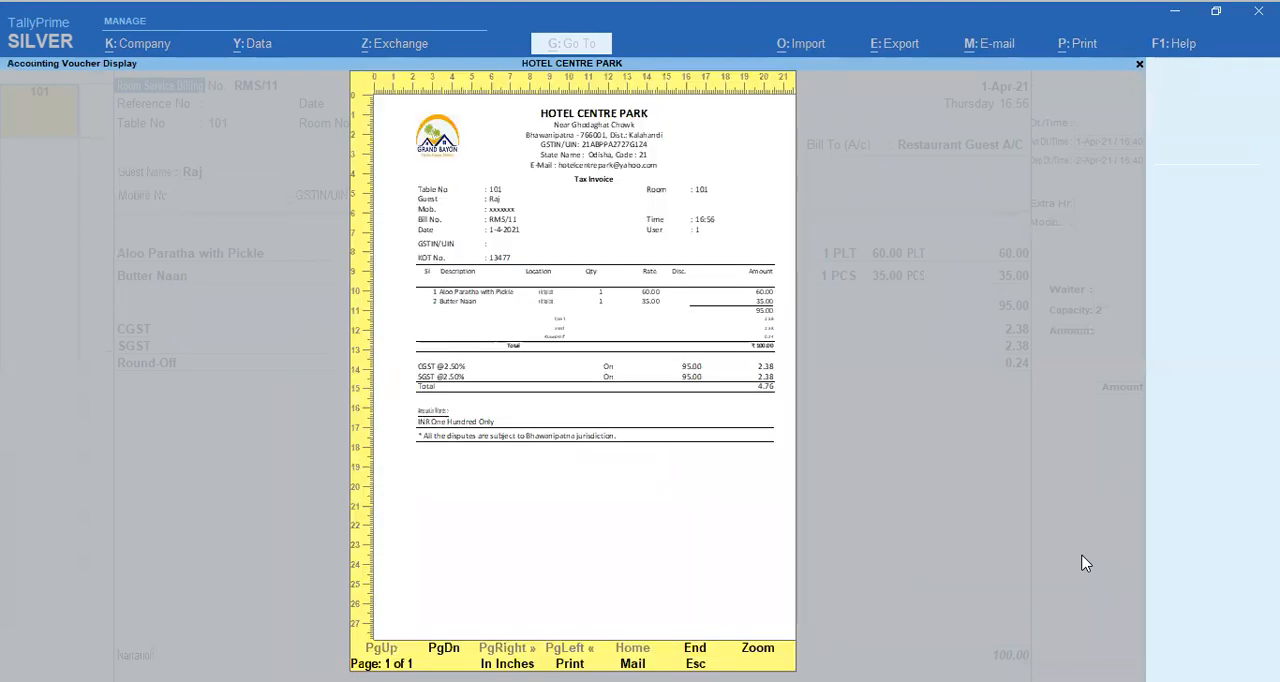
key(Return)
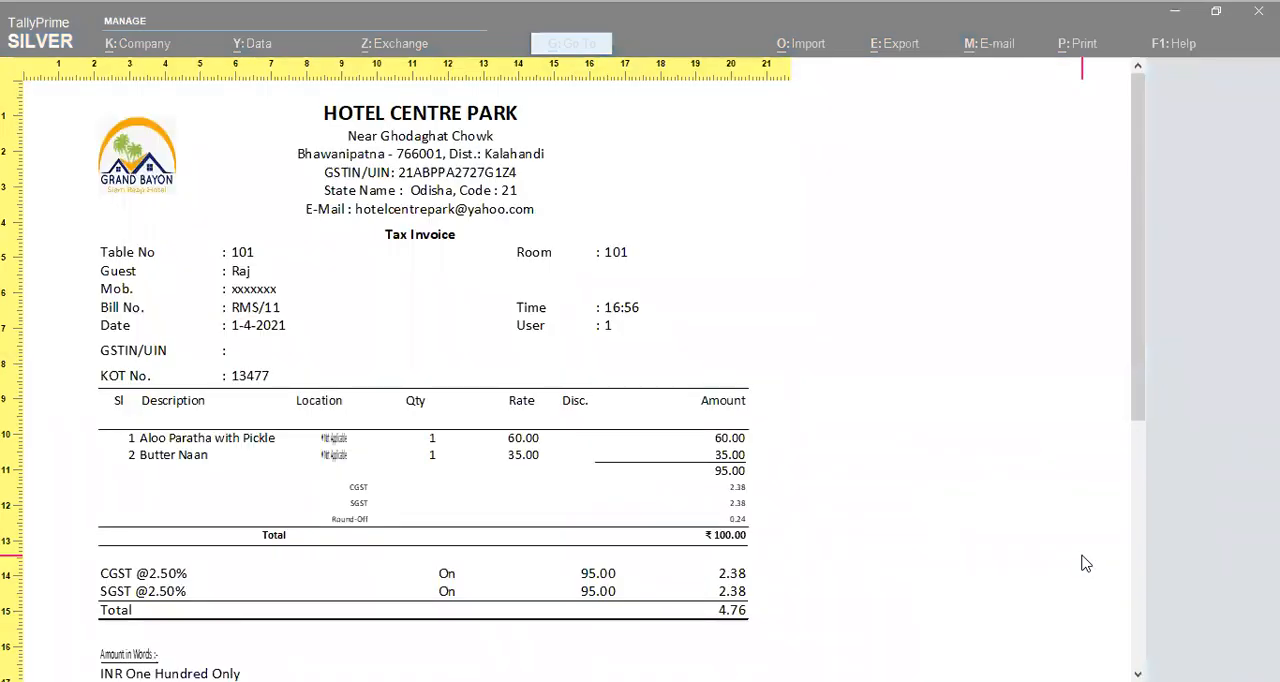
scroll(1086, 563, down, 3)
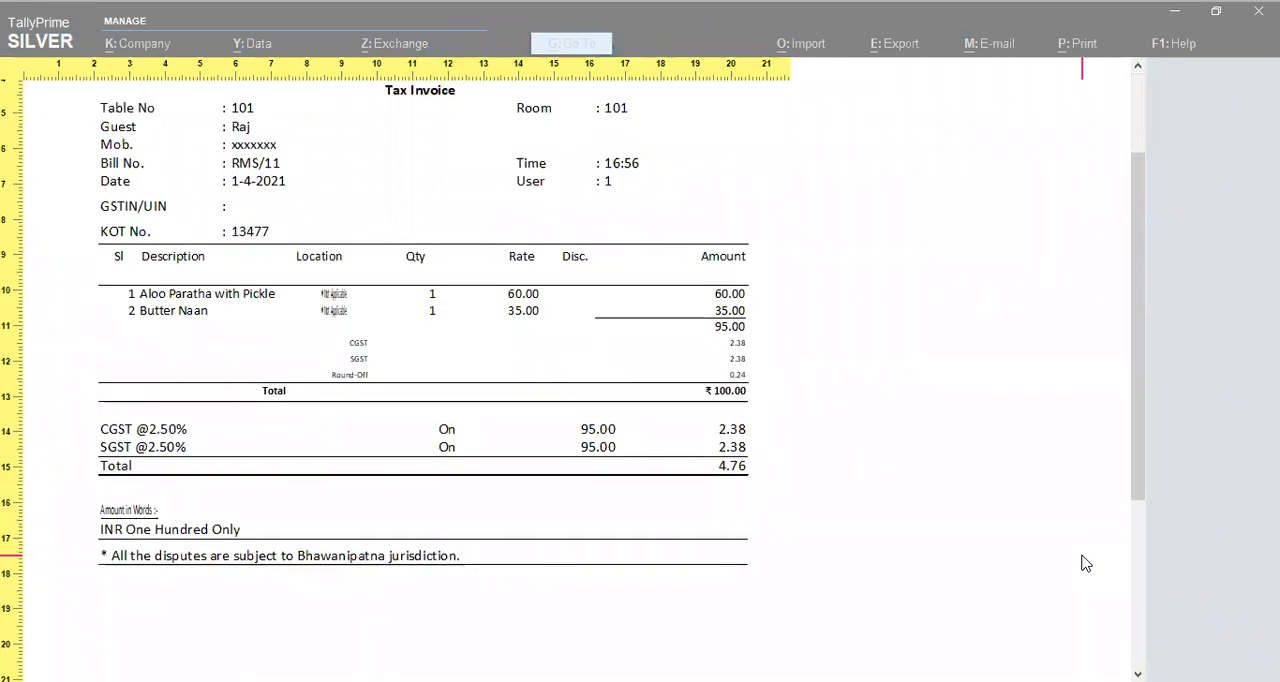
scroll(1086, 563, up, 3)
scroll(1086, 563, down, 8)
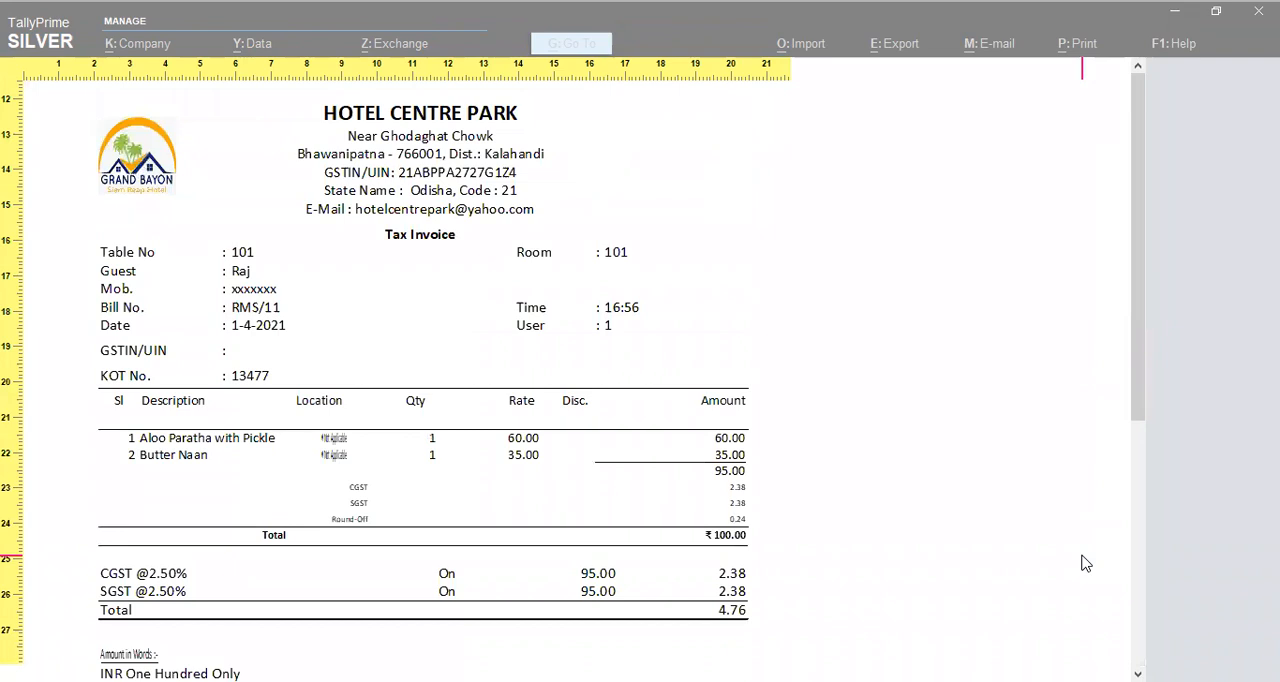
key(Escape)
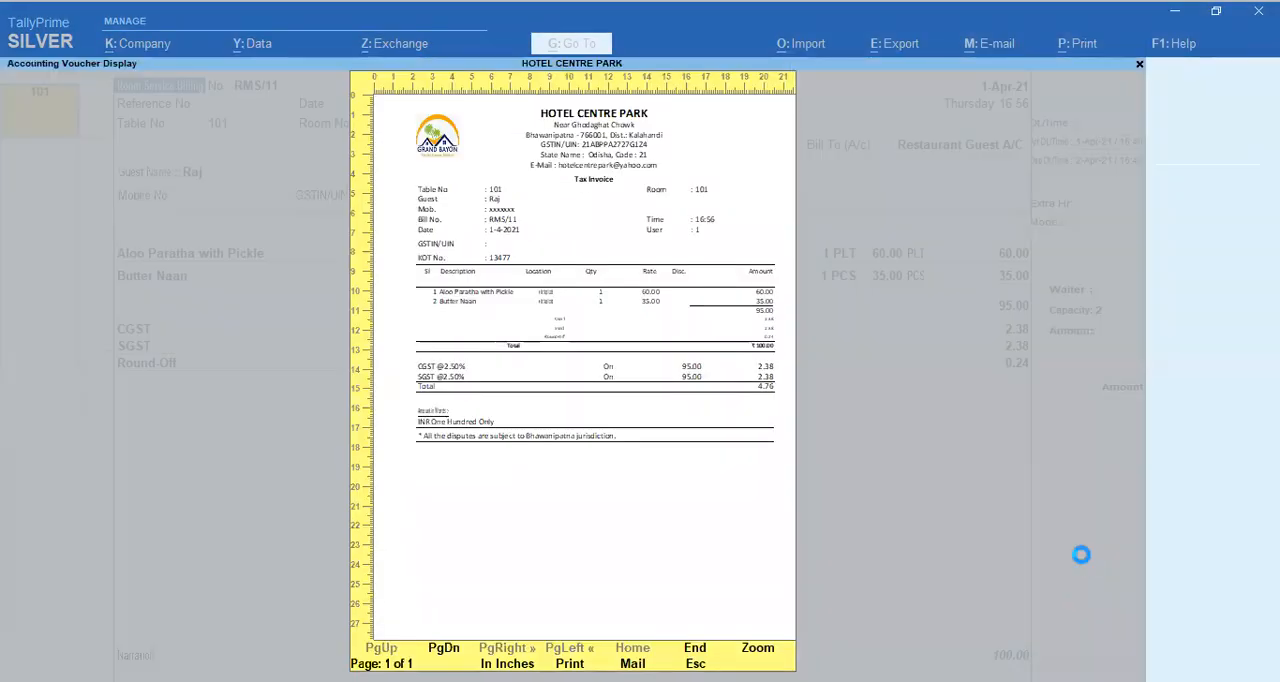
key(Escape)
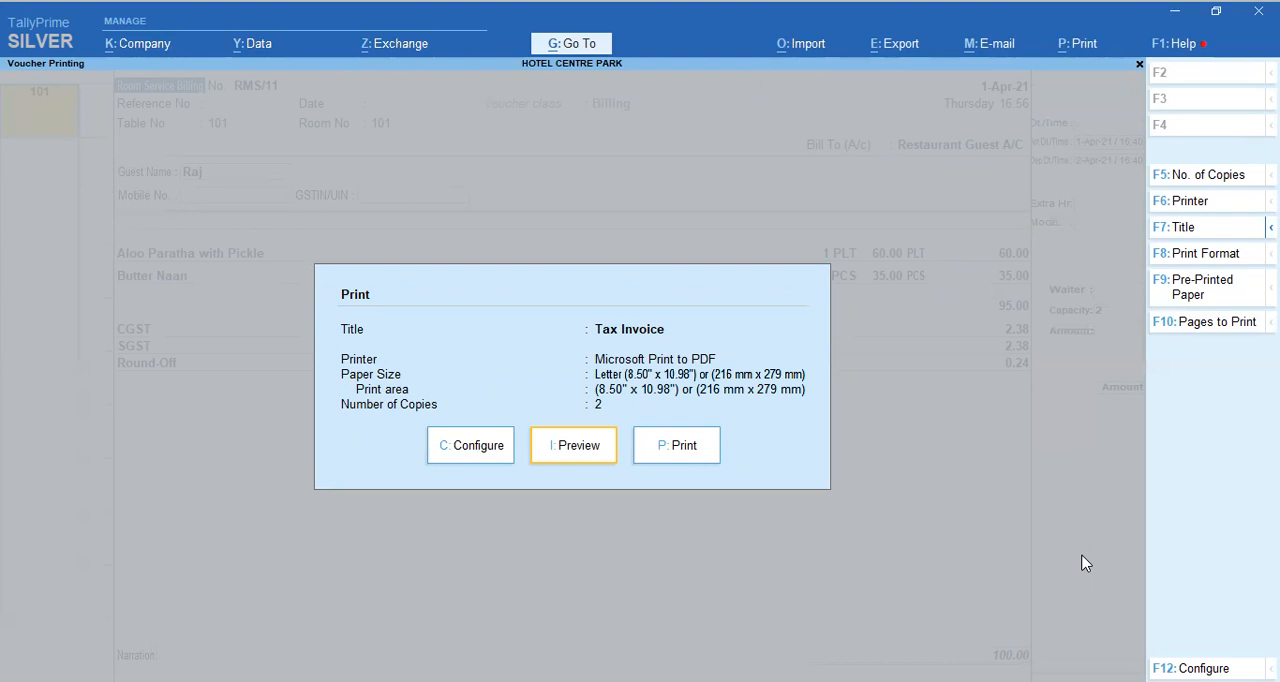
Step: Dismiss the invoice printing and bill entry without printing, and return to the room view
key(Escape)
key(Escape)
key(Escape)
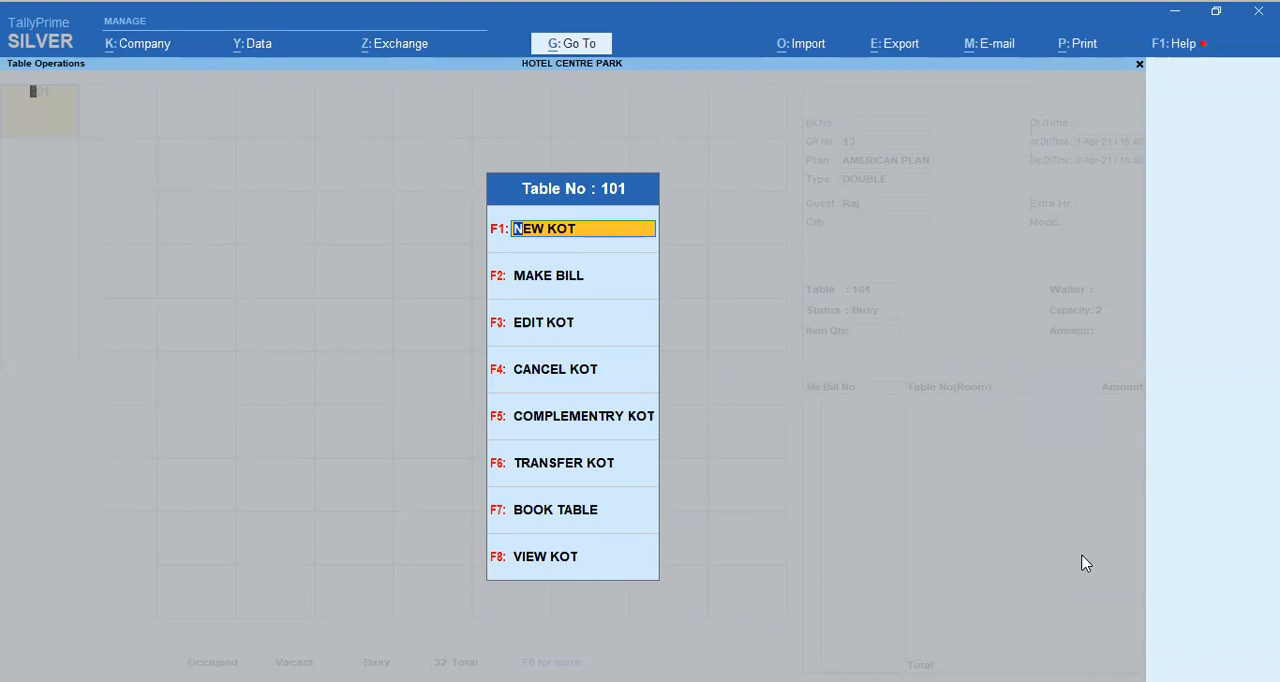
key(Escape)
key(Escape)
key(n)
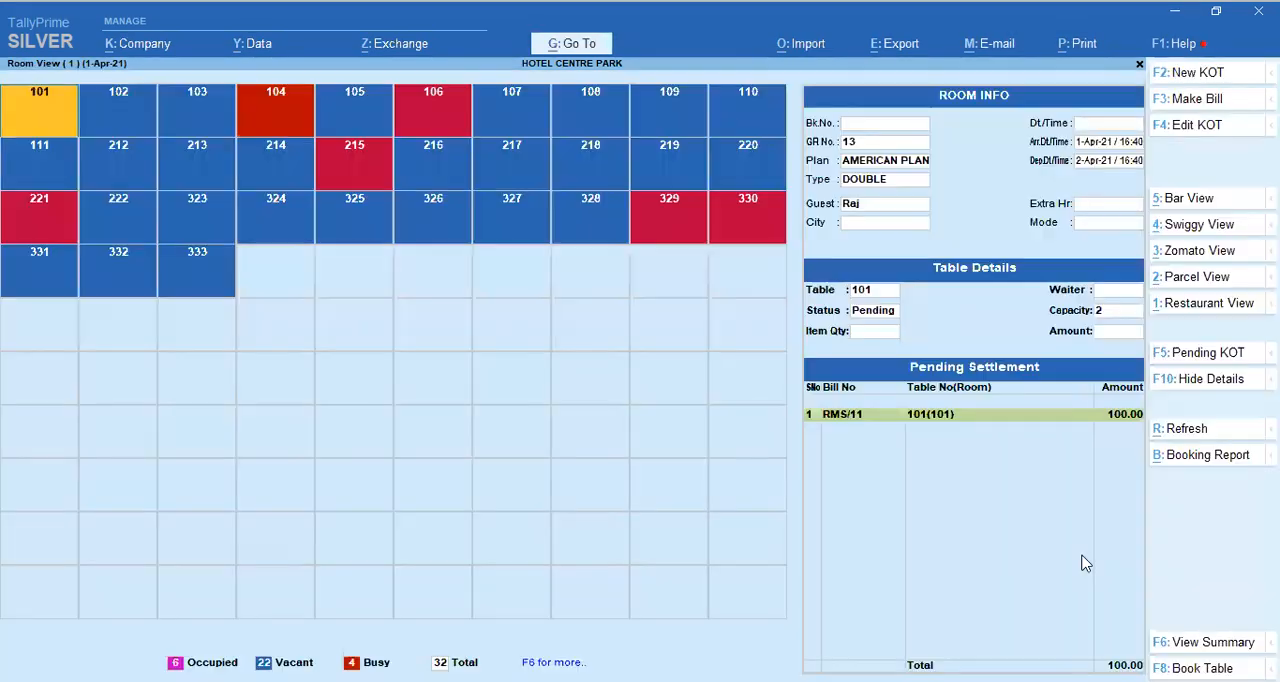
Step: Settle room 101's pending food bill with payment mode Transfer, posting 100.00 to room 101 as Food-Charges with the default remark
click(980, 425)
click(979, 418)
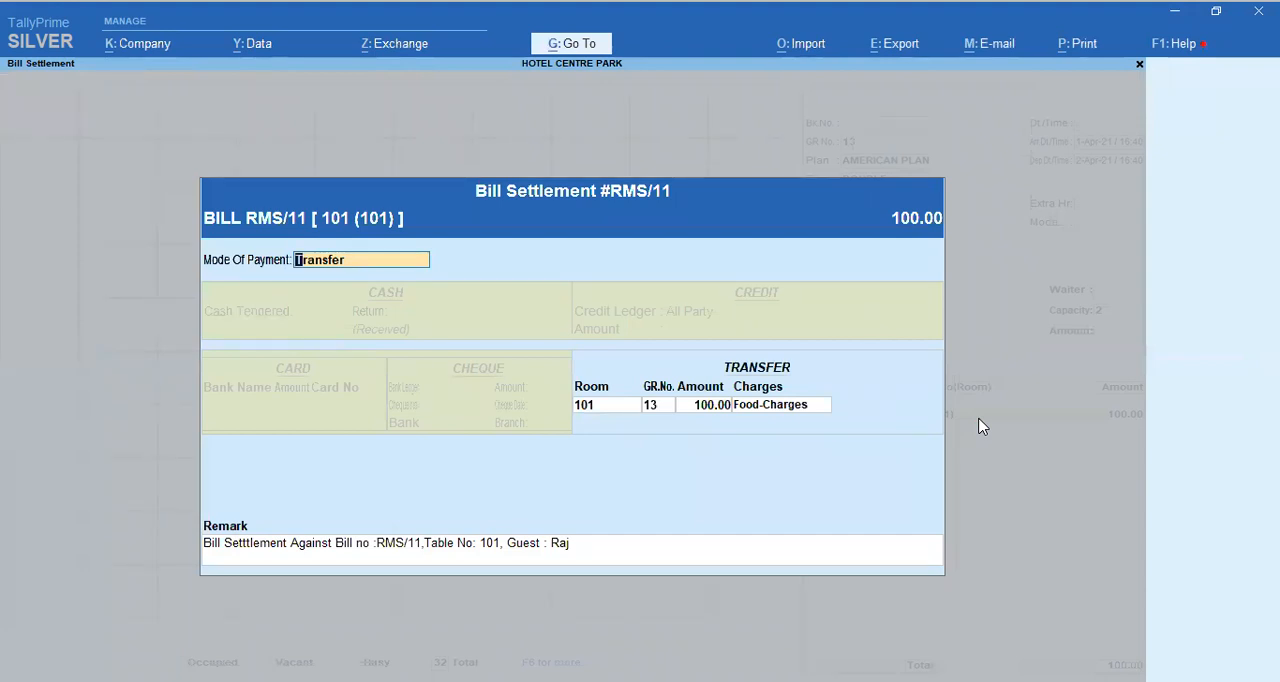
key(Return)
key(Return)
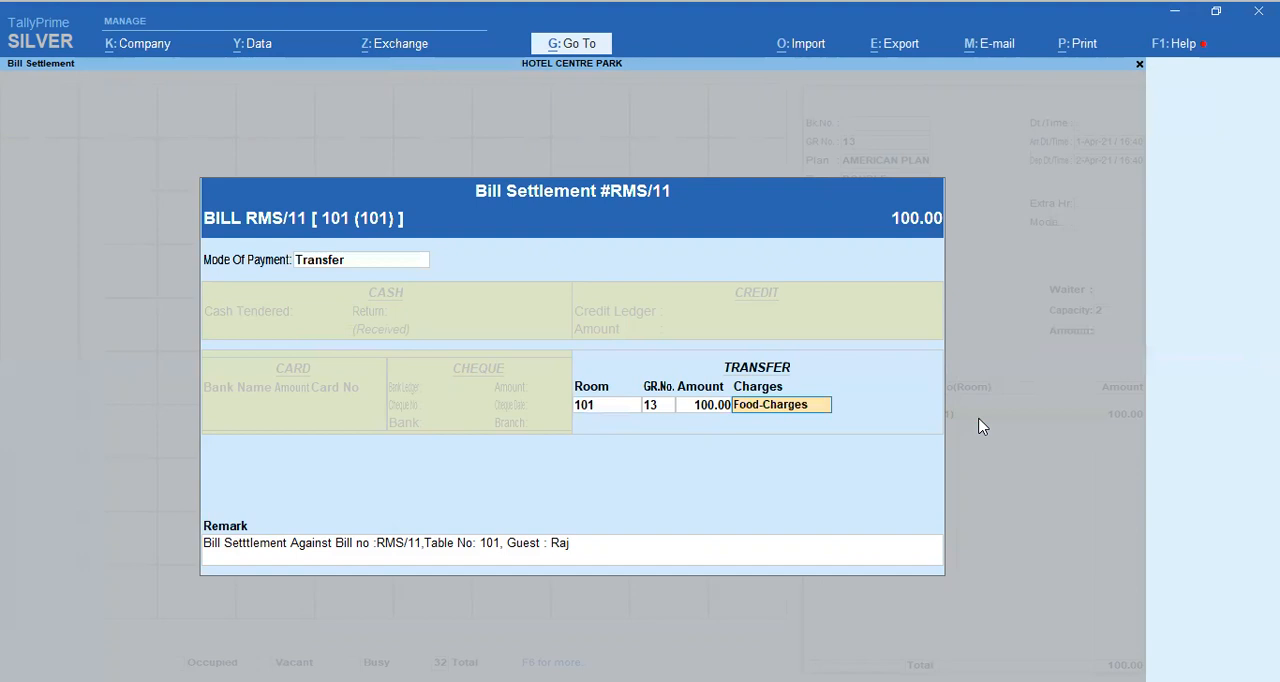
key(Return)
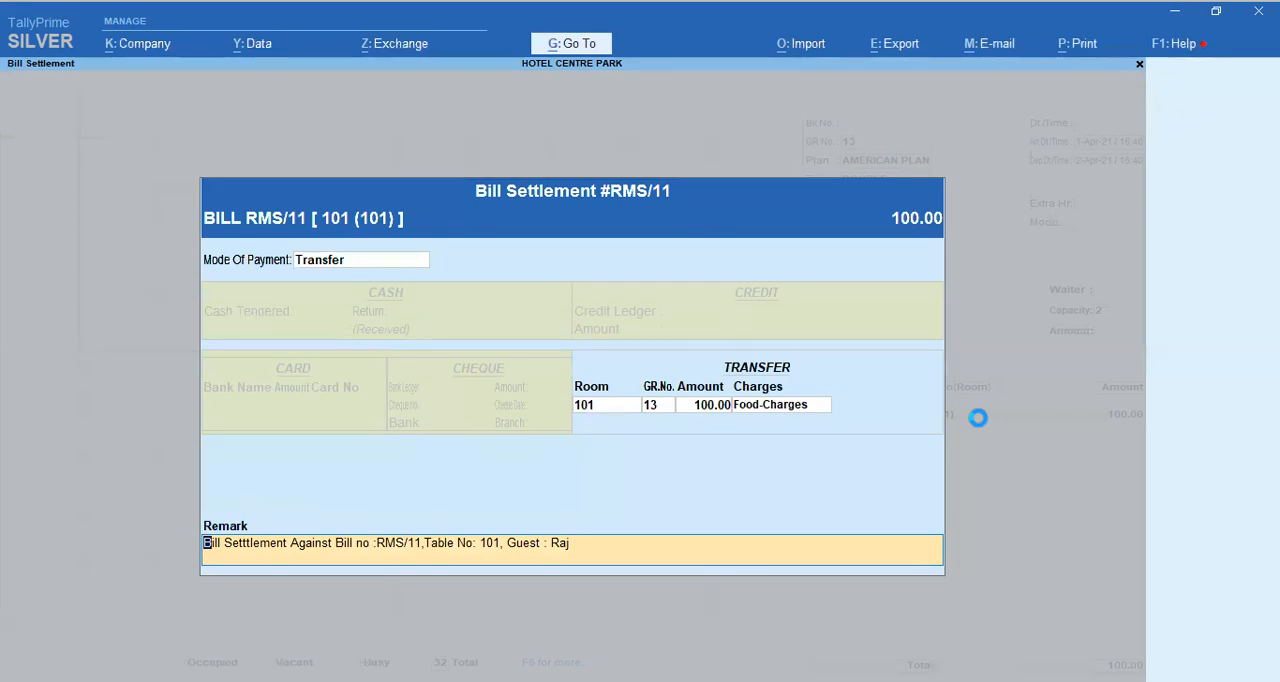
key(Return)
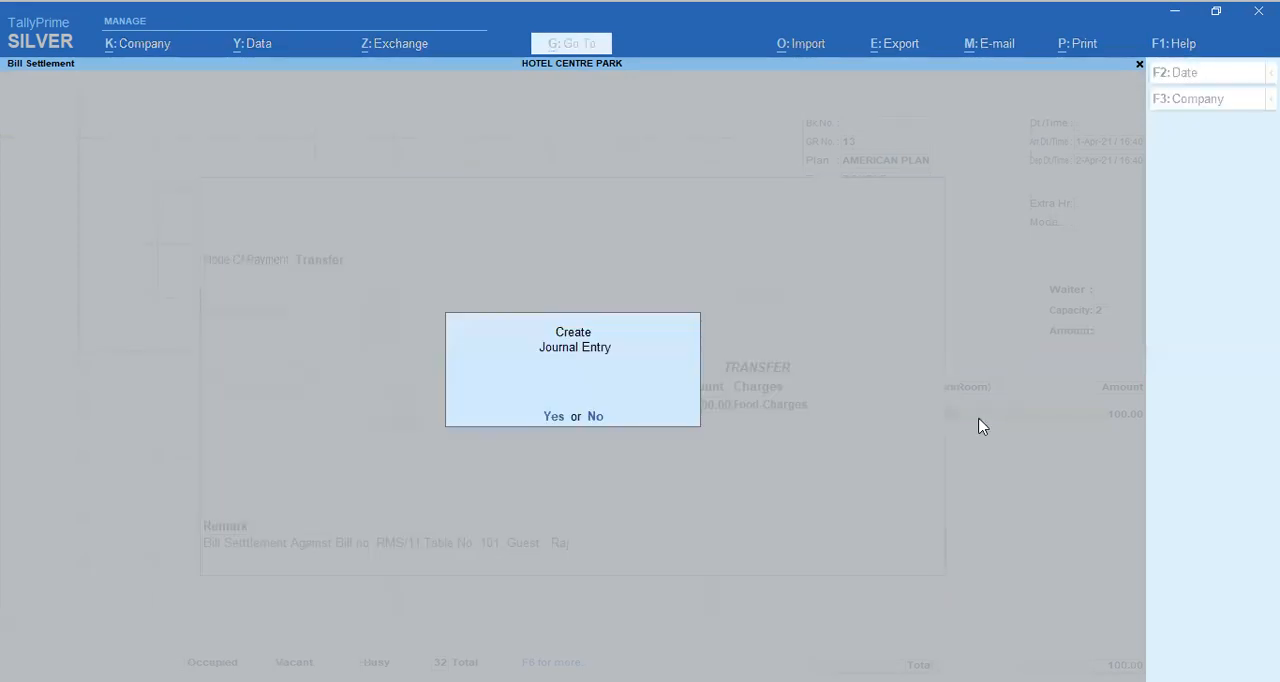
Step: Create and accept the Transfer Settlement journal entry debiting Food-Charges and crediting Restaurant Guest A/C with 100.00
key(Return)
key(Return)
key(Return)
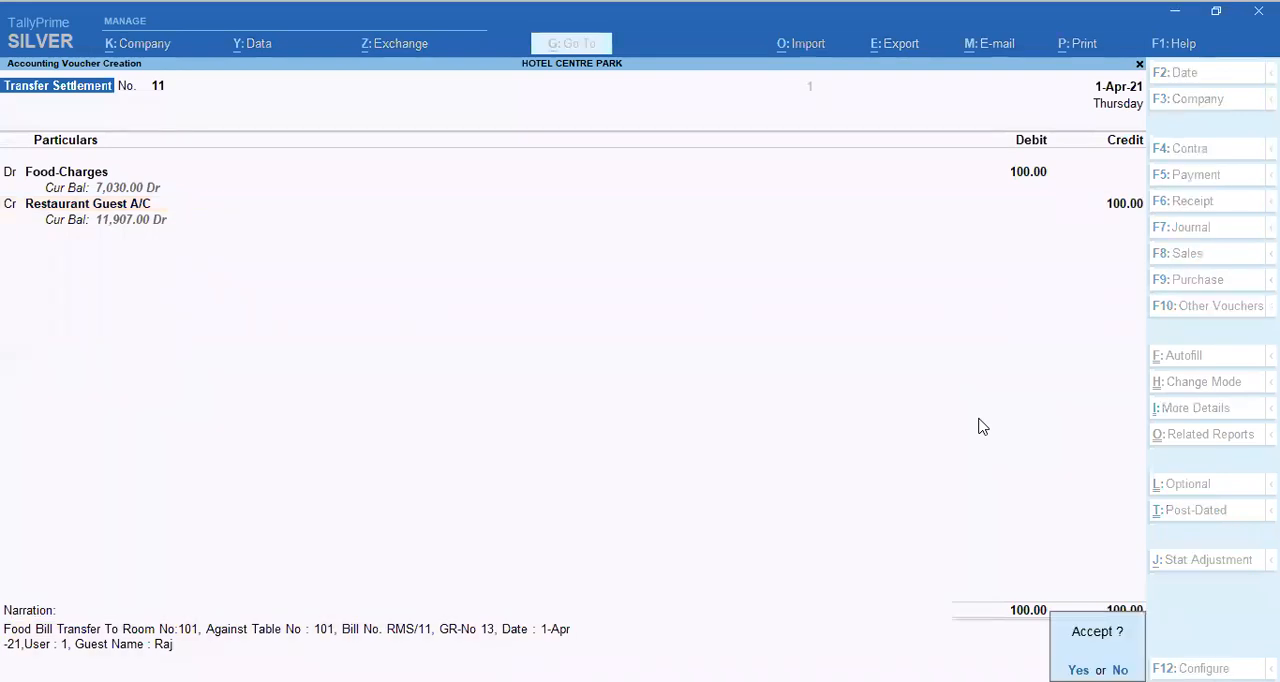
key(Return)
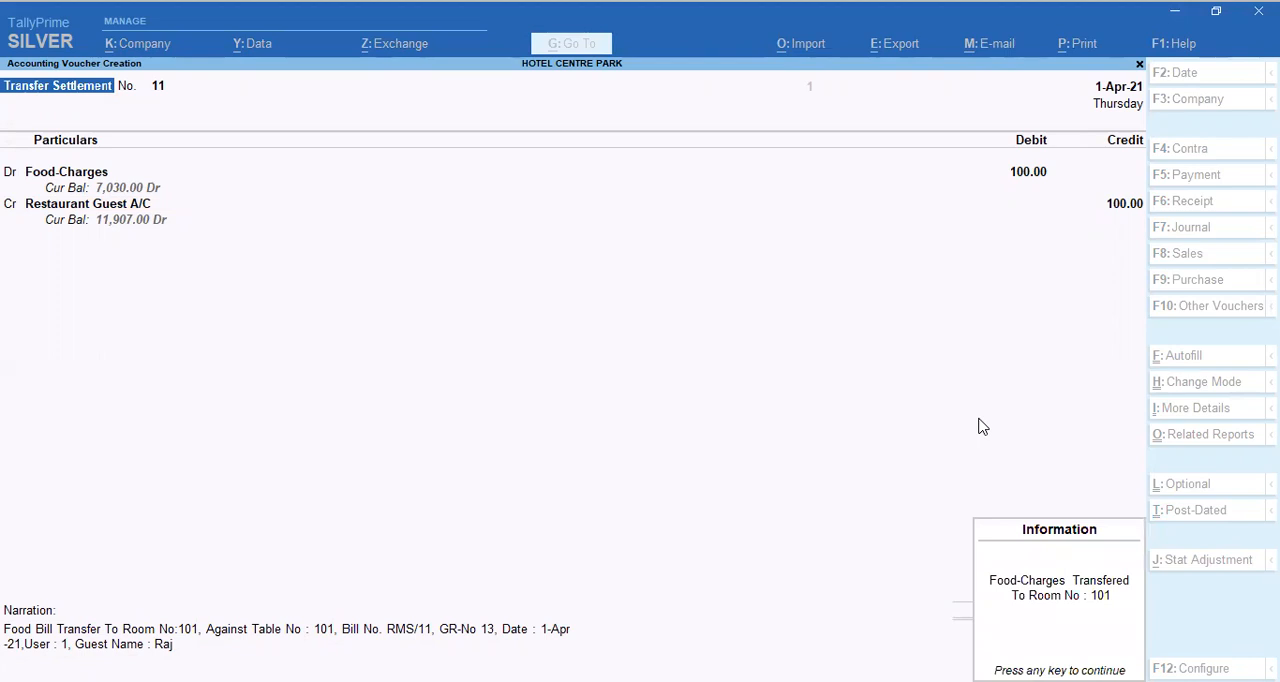
key(Return)
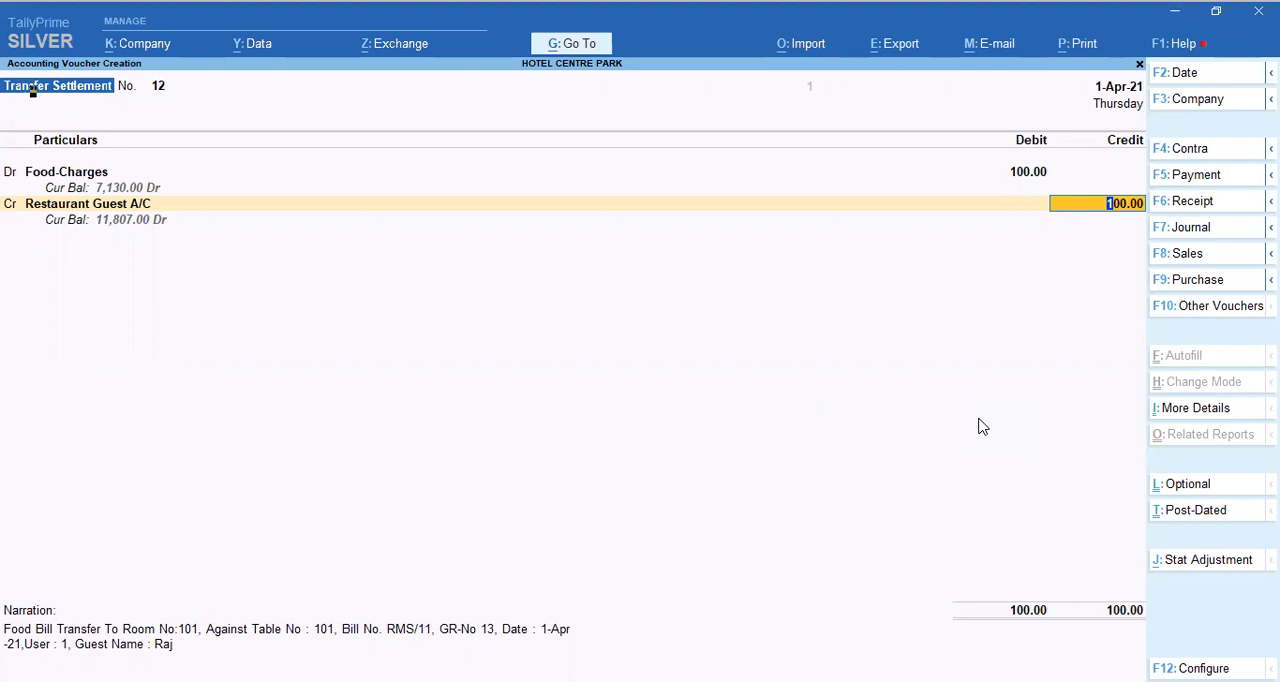
Step: Leave the transfer settlement entry and the food room view, and open the Room view under Lodge View
key(Escape)
key(Escape)
key(Escape)
key(y)
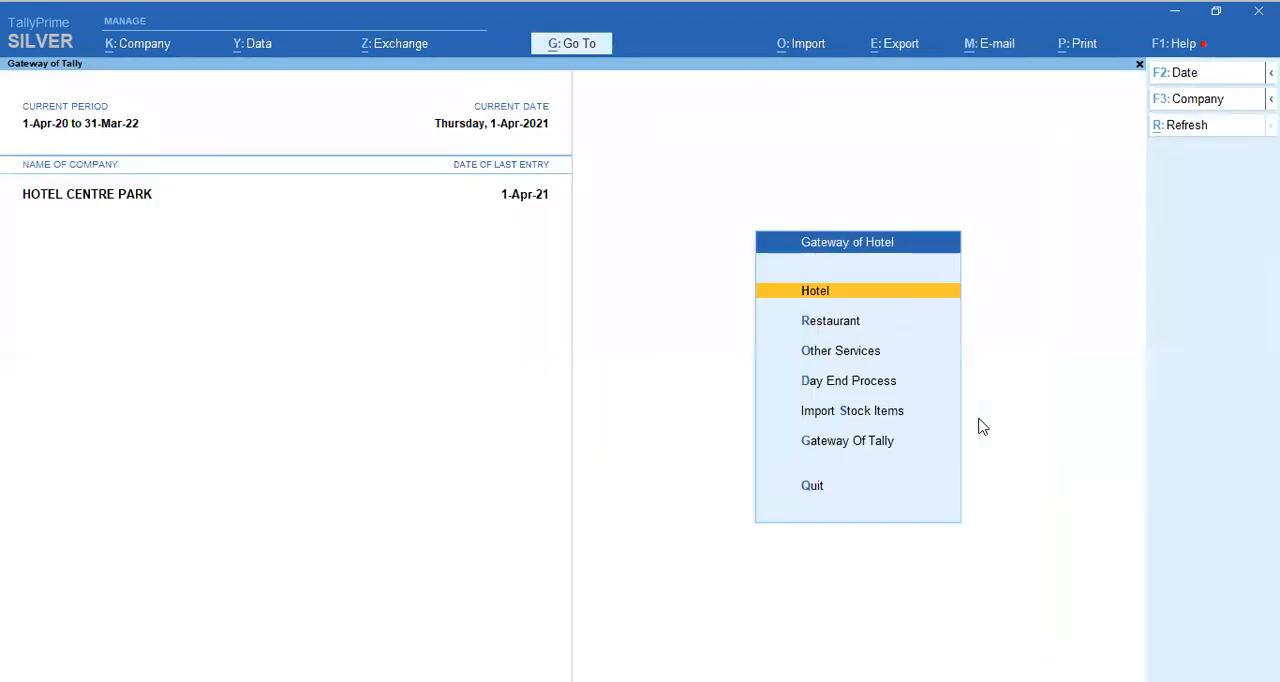
key(Return)
key(Down)
key(Down)
key(Down)
key(Down)
key(Down)
key(Down)
key(Down)
key(Down)
key(Down)
click(977, 418)
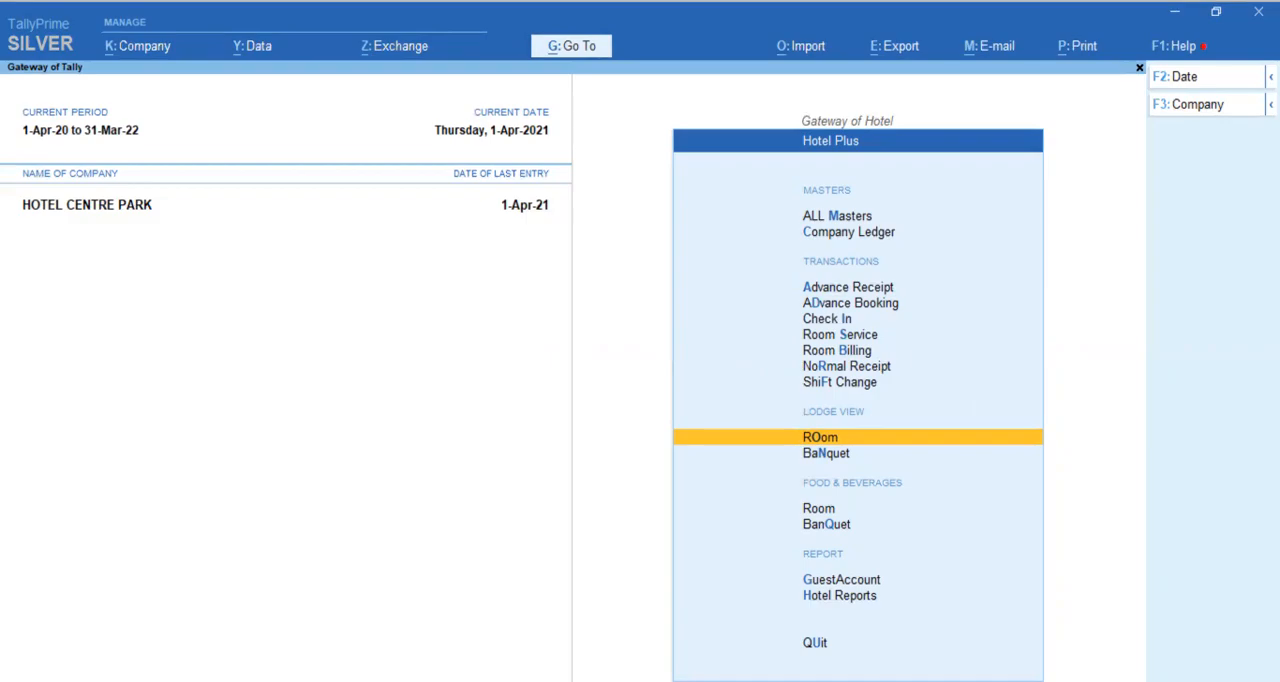
key(Return)
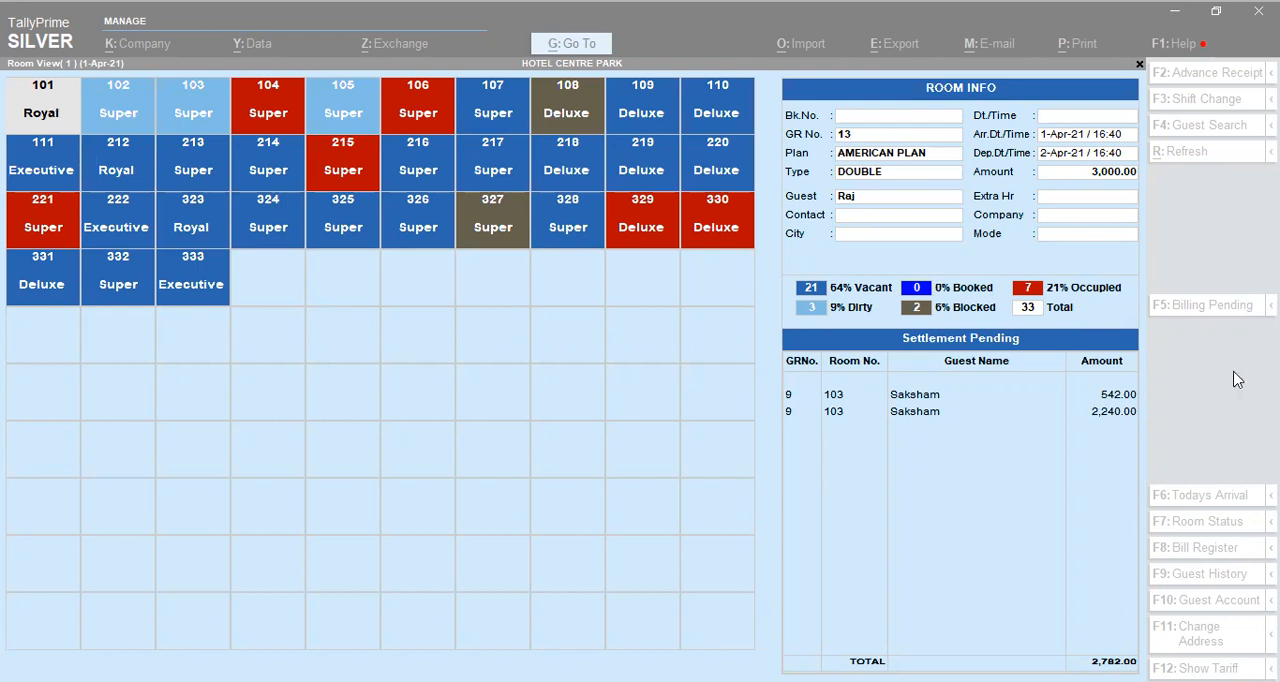
Step: View room 101's guest account, check its Food-Charges entry, and return to the room operations
click(50, 118)
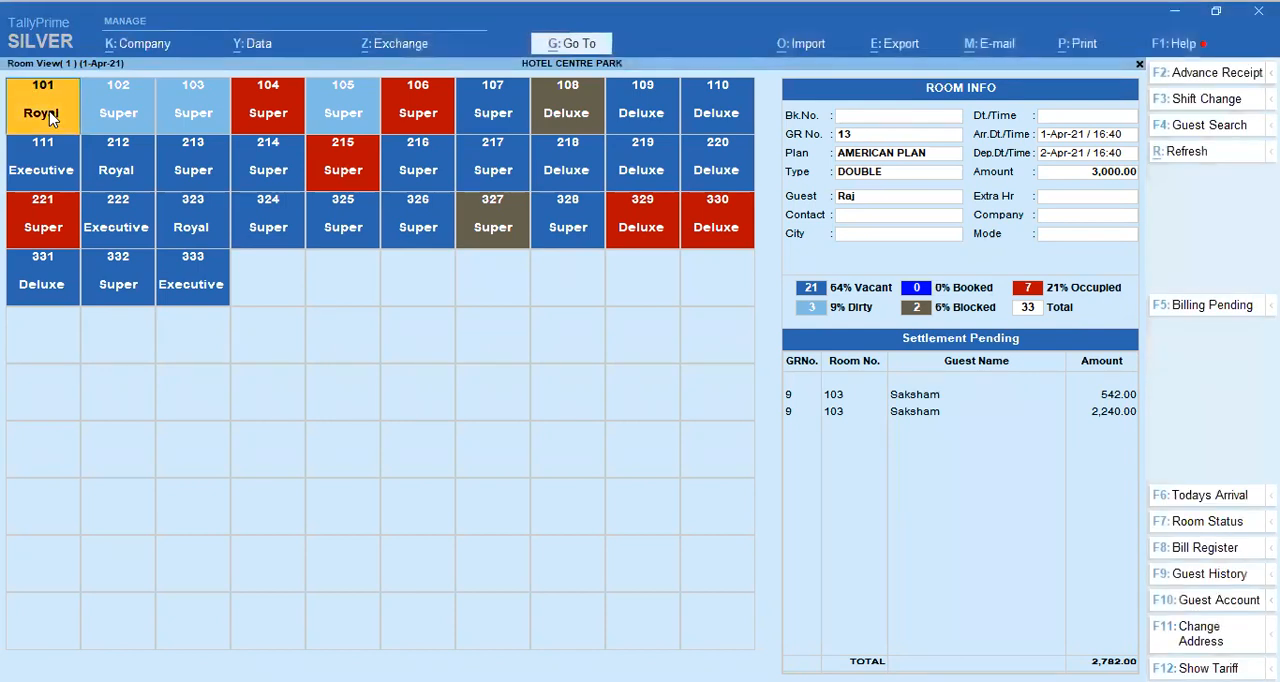
key(Return)
key(Down)
key(Down)
key(Down)
key(Down)
key(Down)
key(Down)
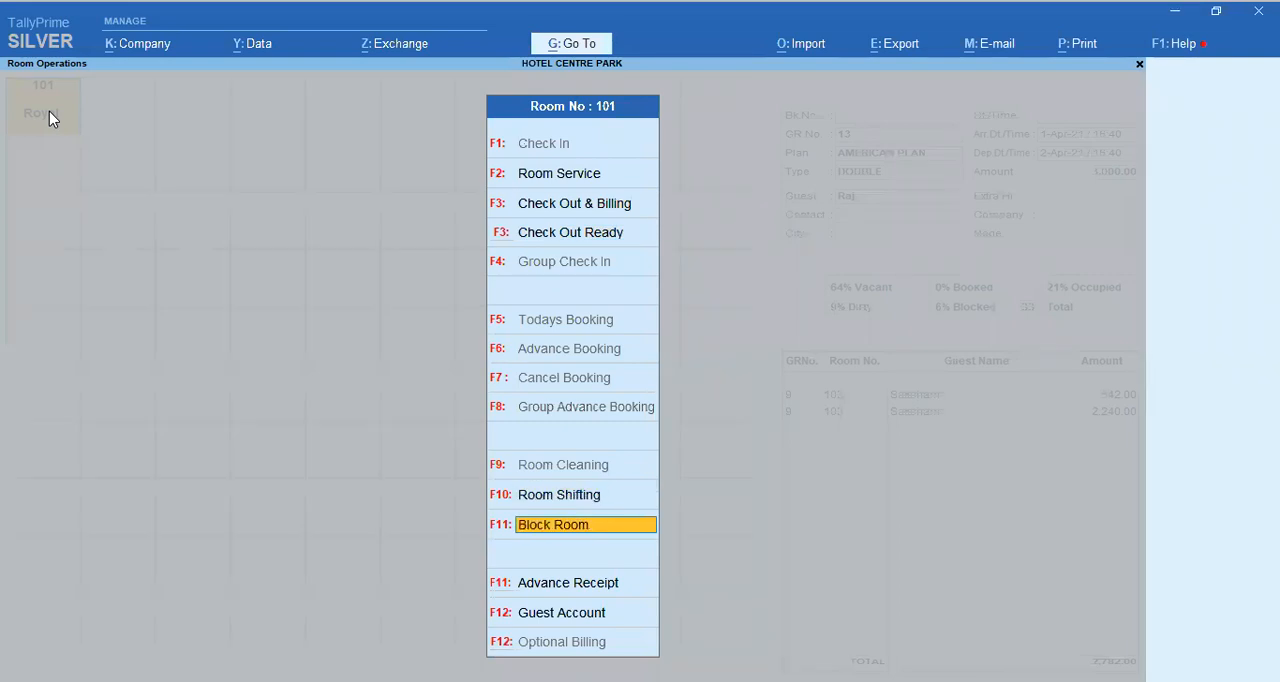
key(Return)
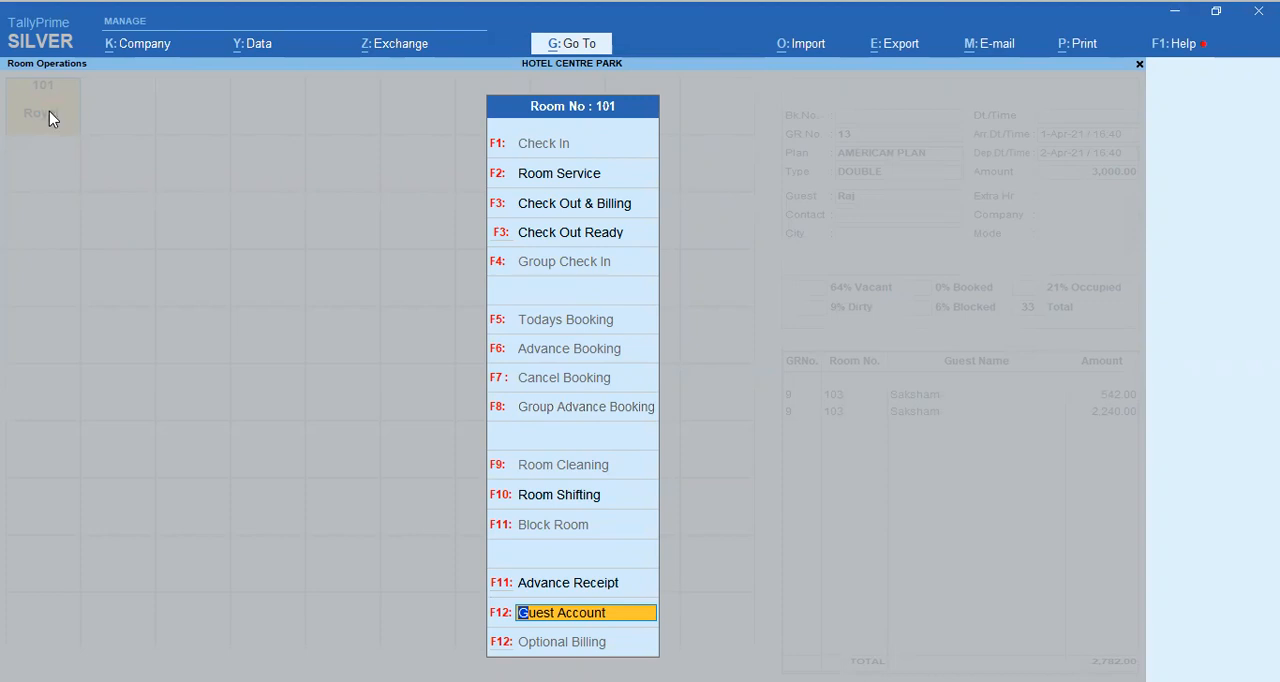
key(Return)
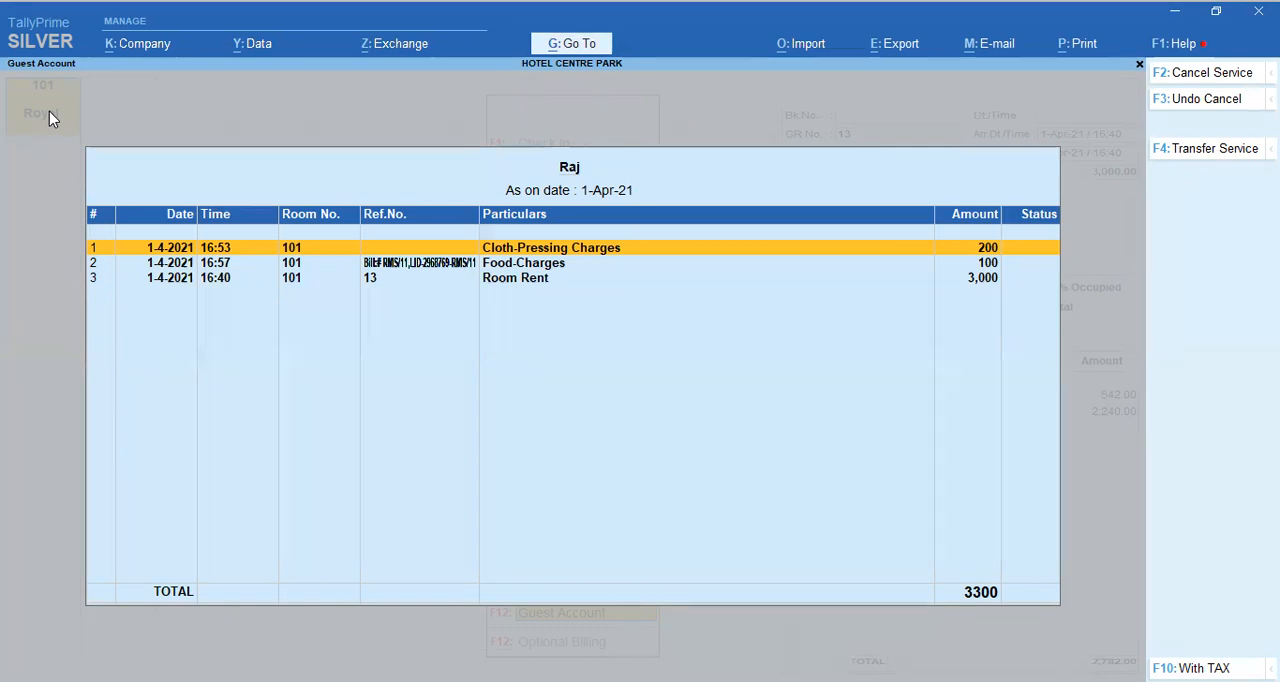
key(Down)
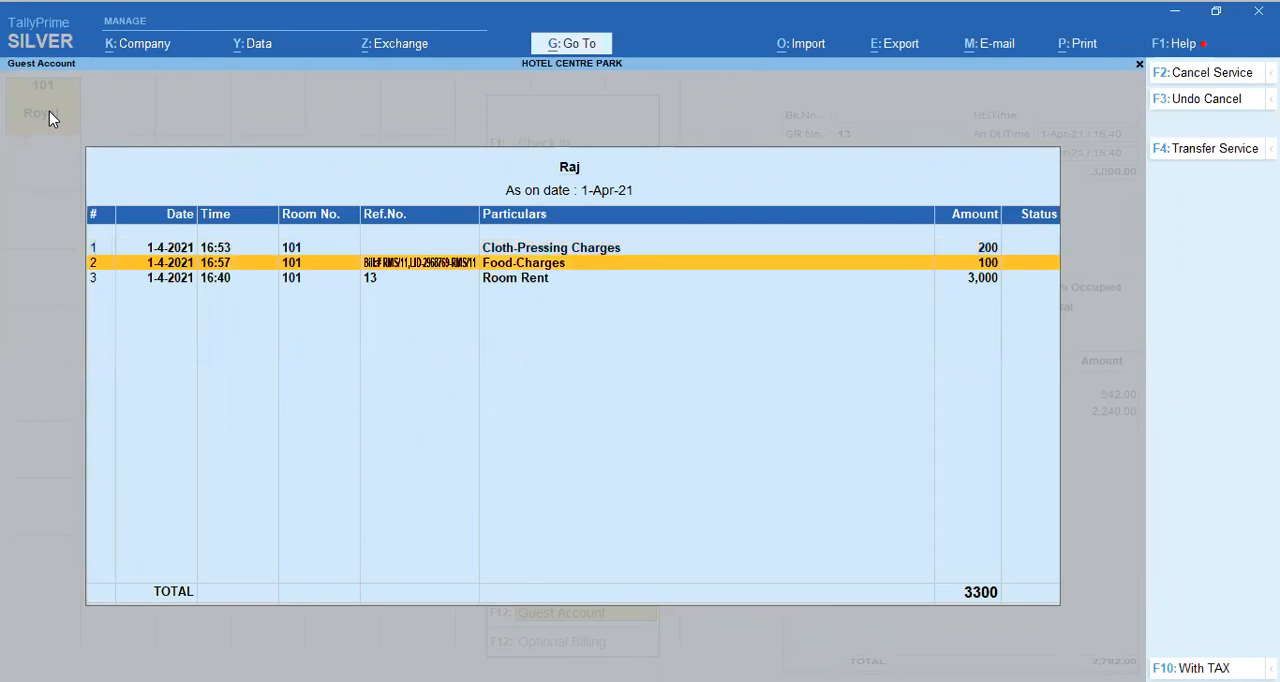
key(Escape)
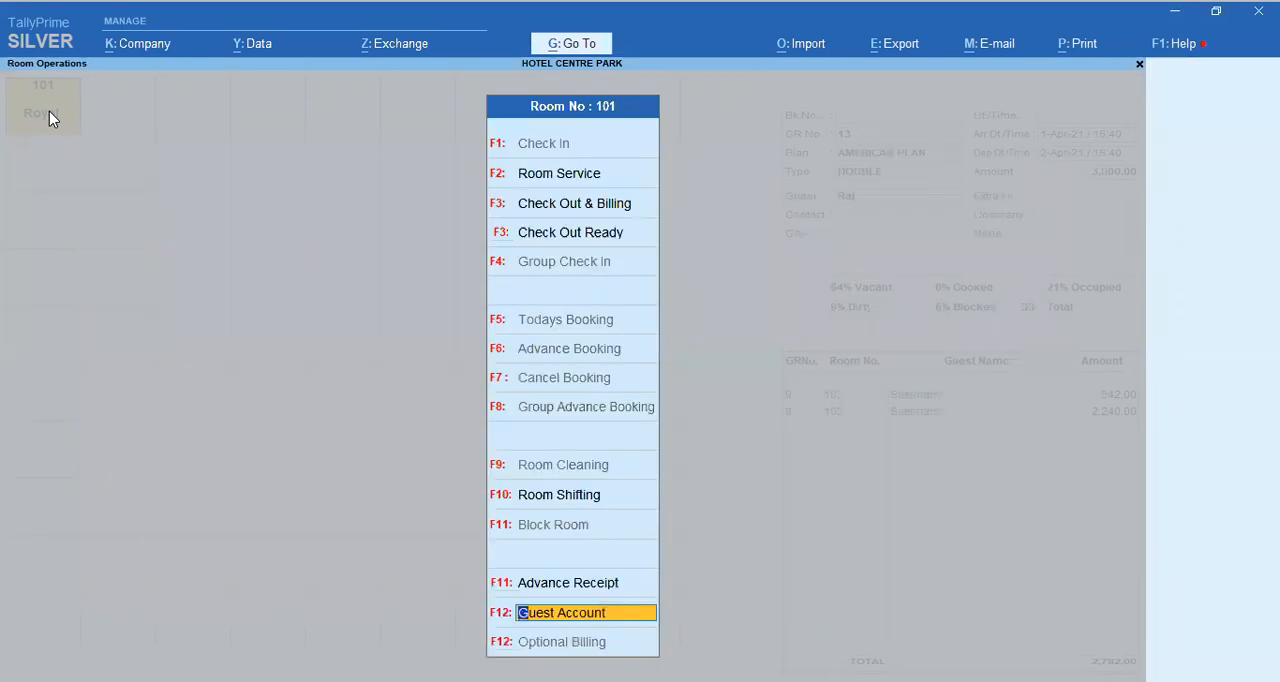
Step: Record a Cash advance receipt of 1,000.00 for room 101 with the default remark, and accept its voucher
key(Up)
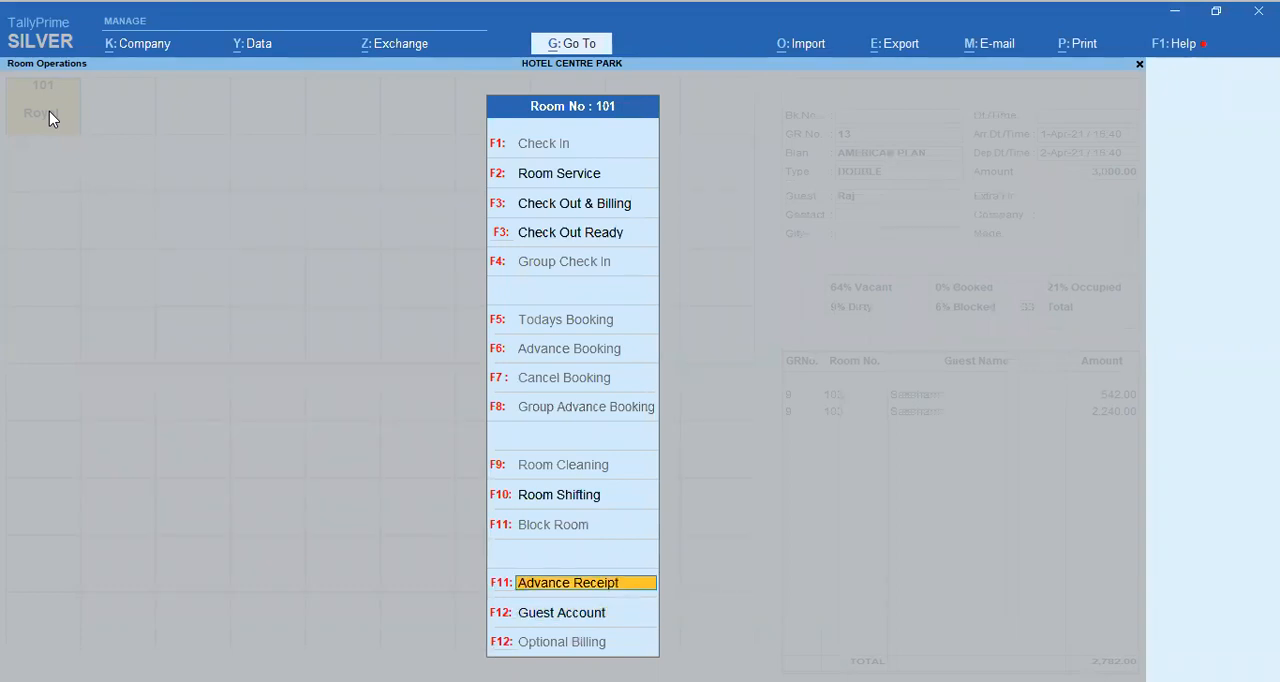
key(Return)
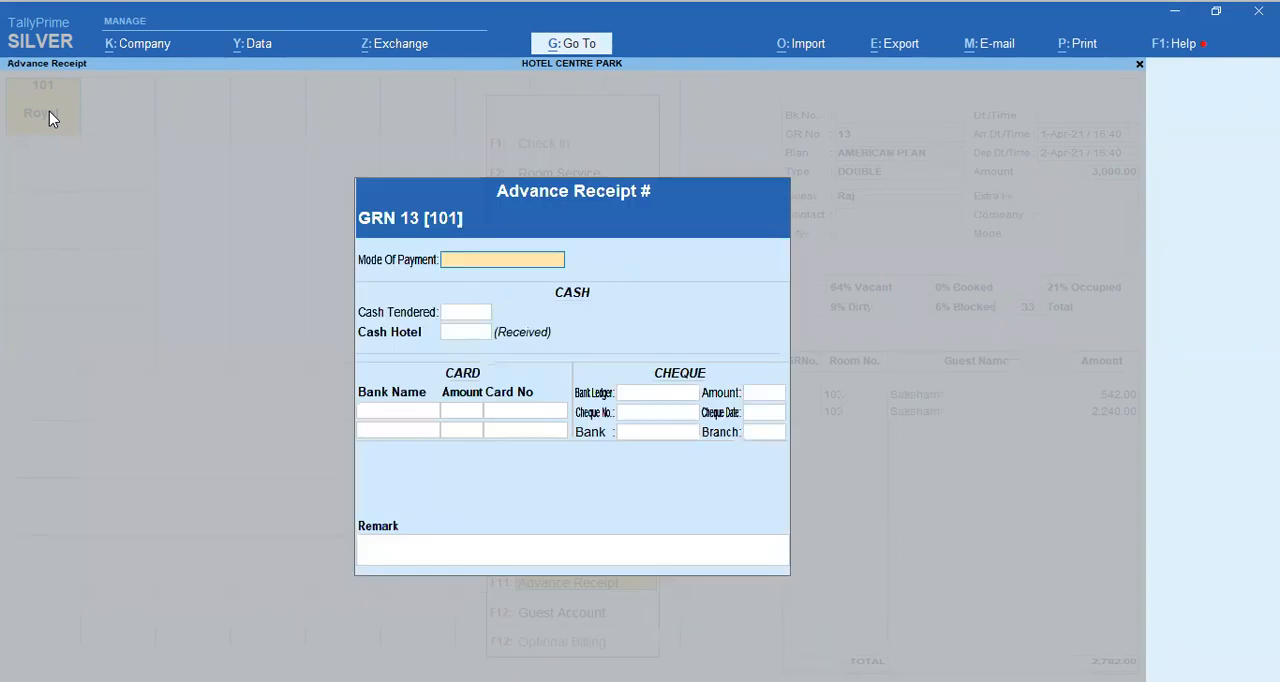
key(Down)
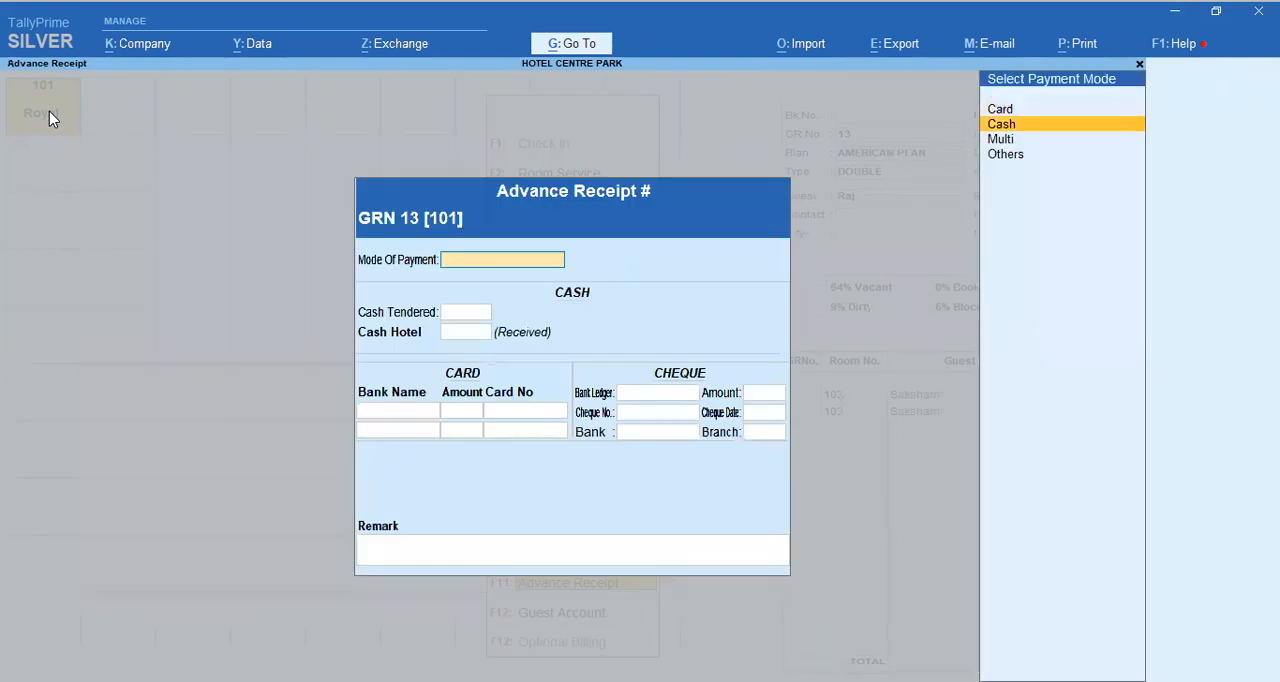
key(Return)
key(Return)
text(1000)
key(Return)
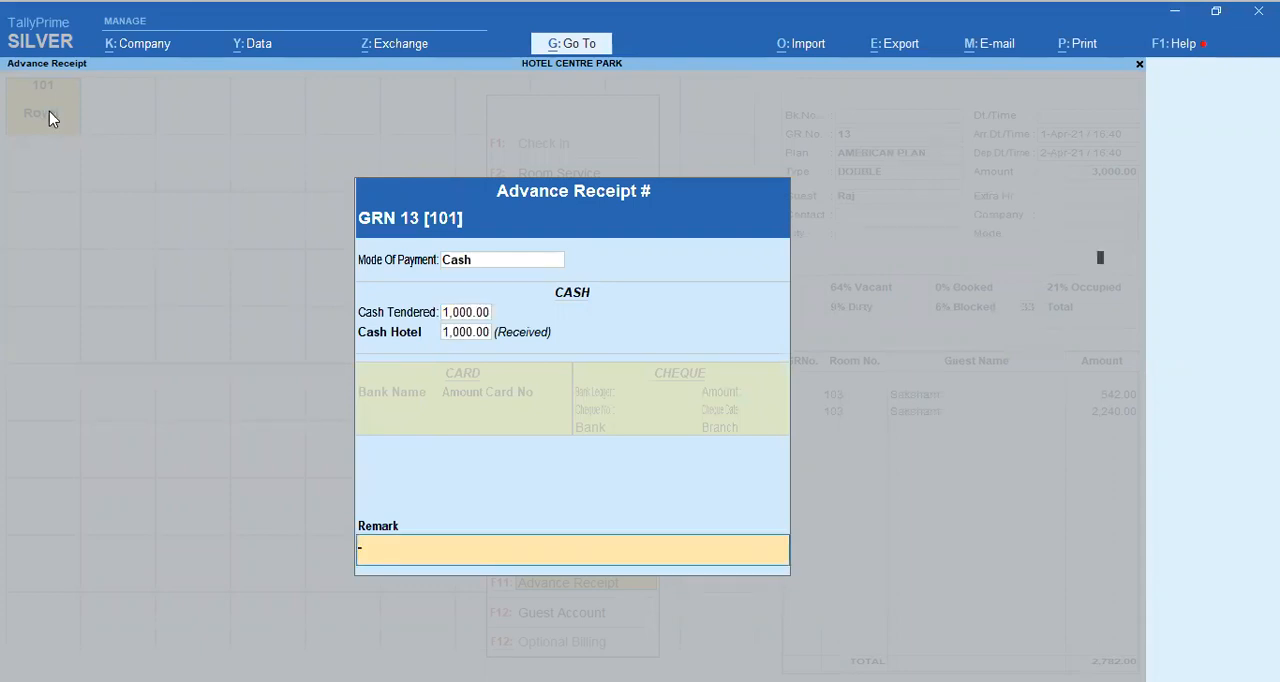
key(Return)
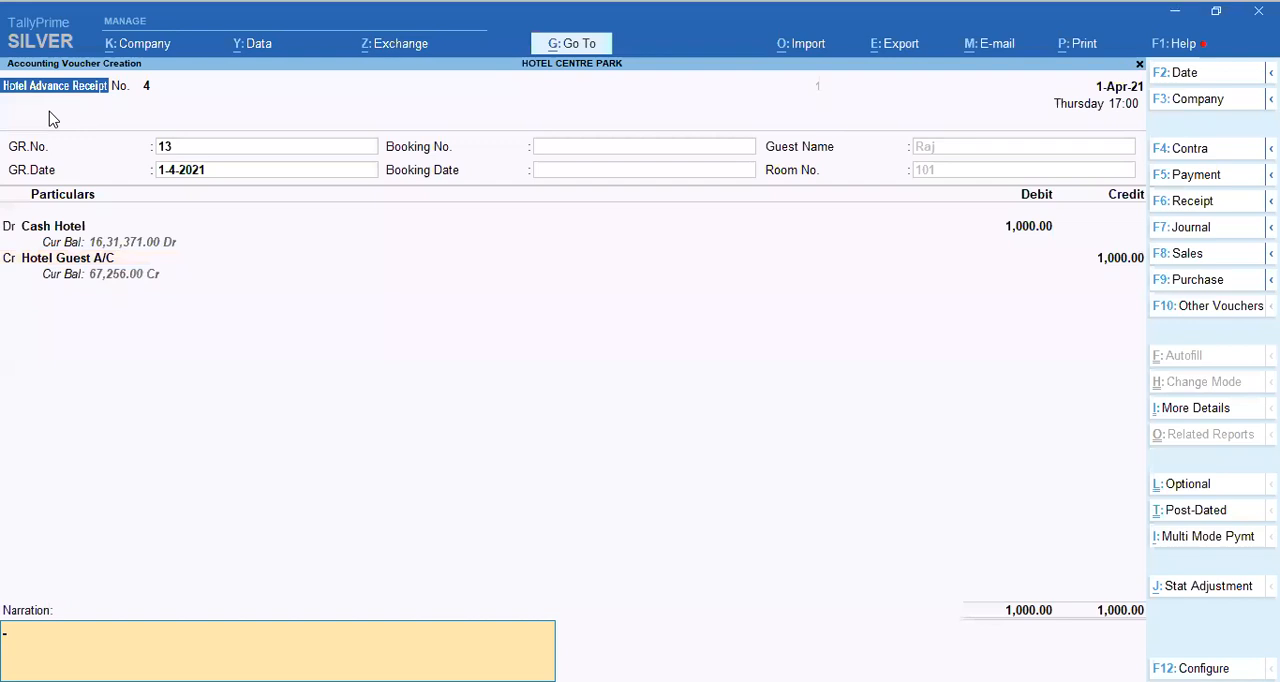
key(Return)
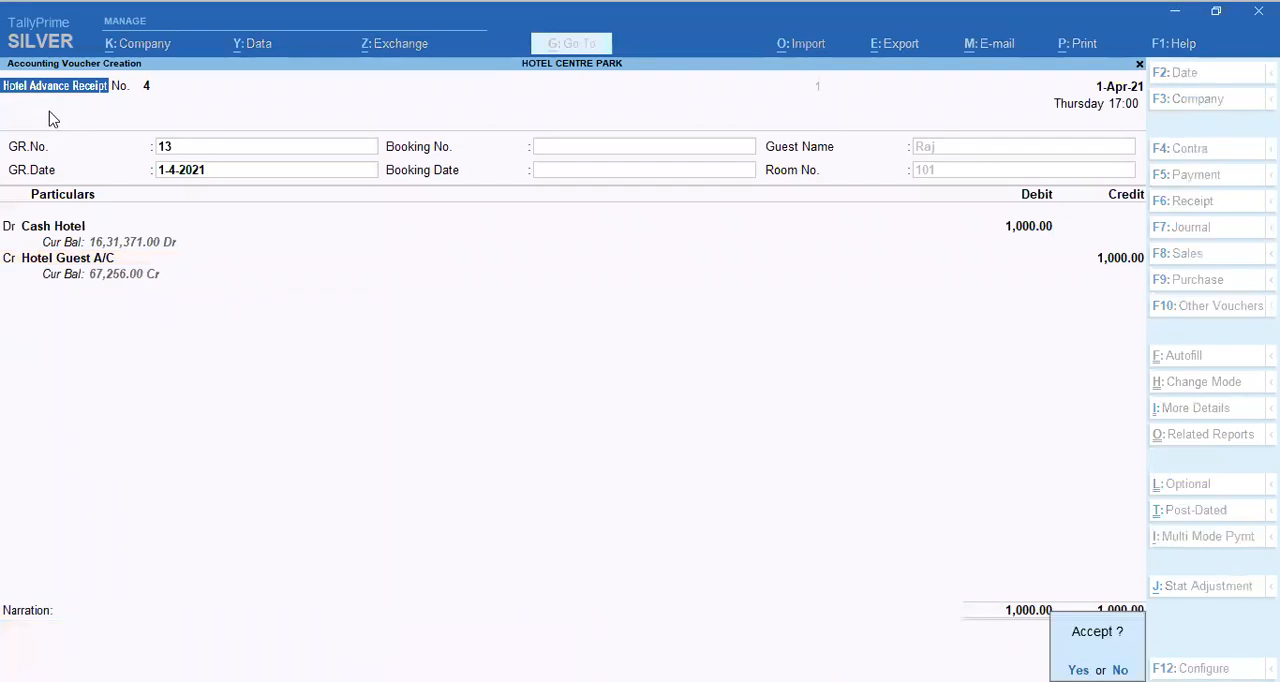
key(Return)
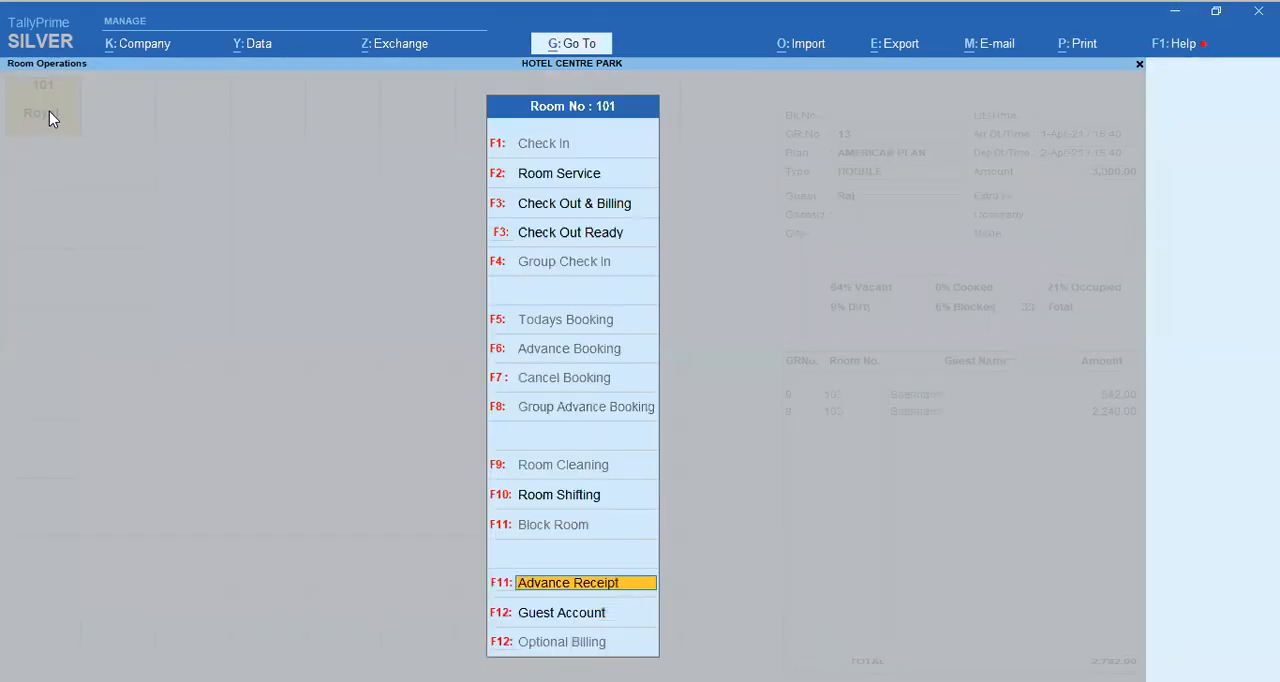
Step: Mark room 101 as Check Out Ready with the remark "Ok"
key(Up)
key(Up)
key(Up)
key(Up)
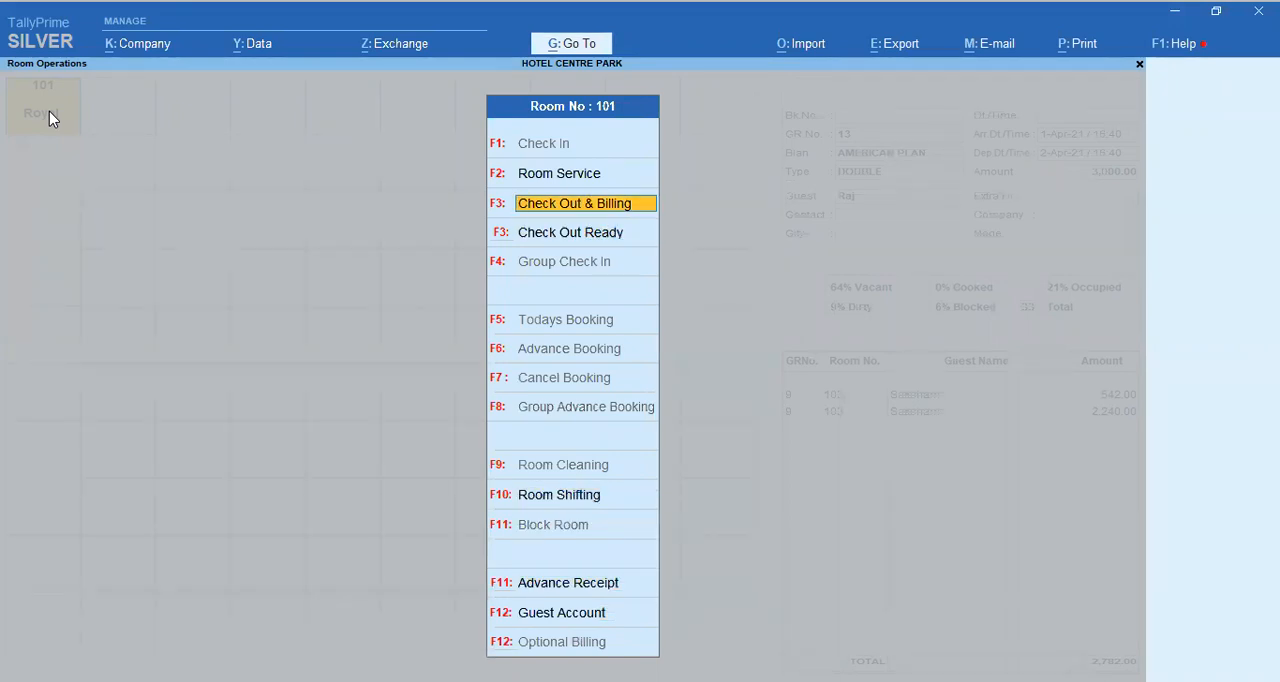
key(Down)
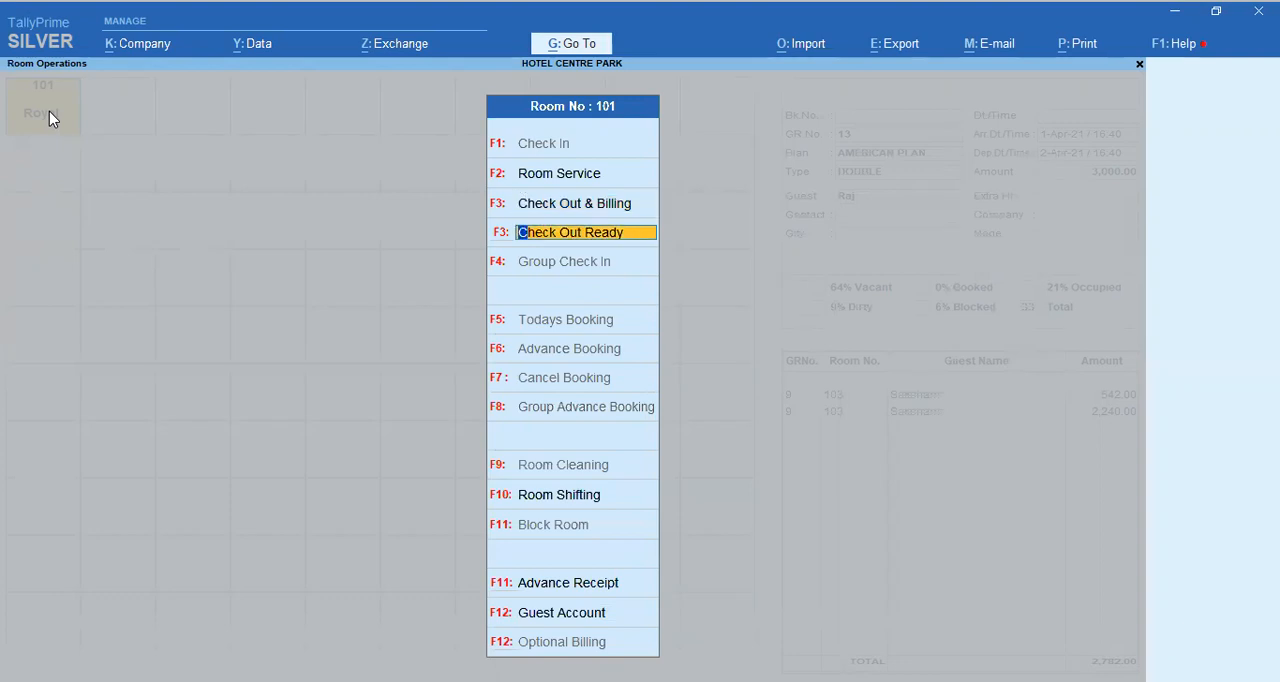
key(Return)
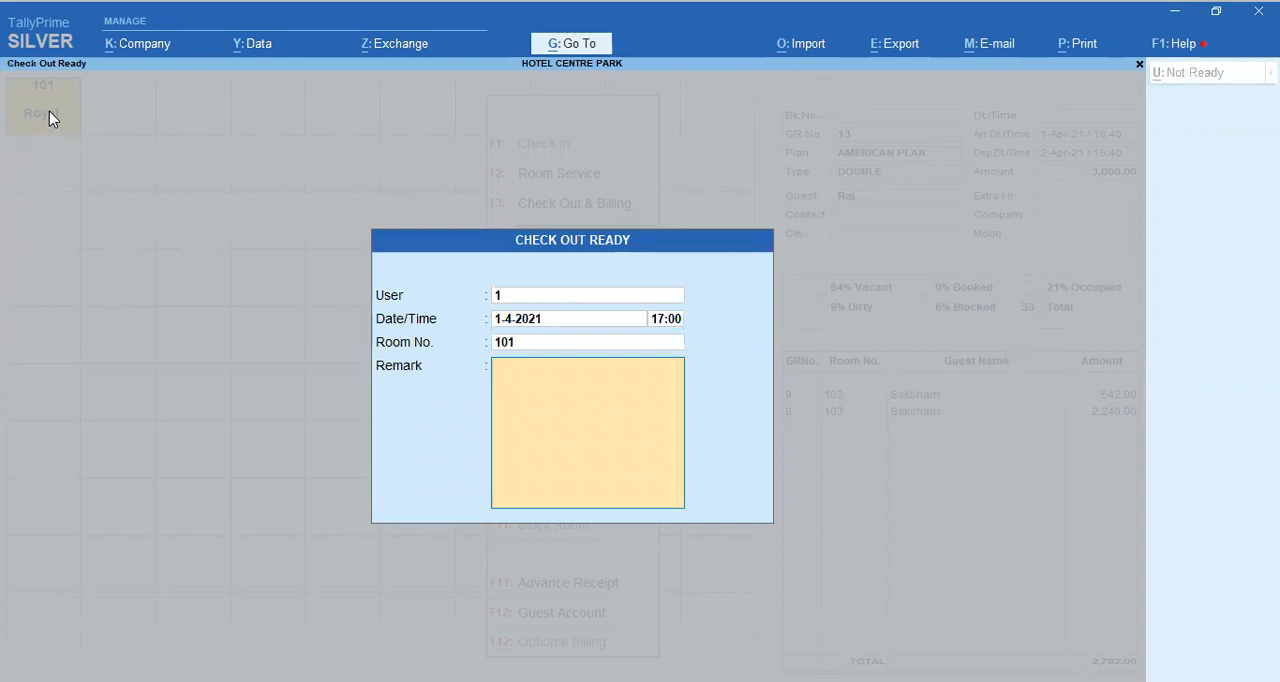
text(Ok)
key(Return)
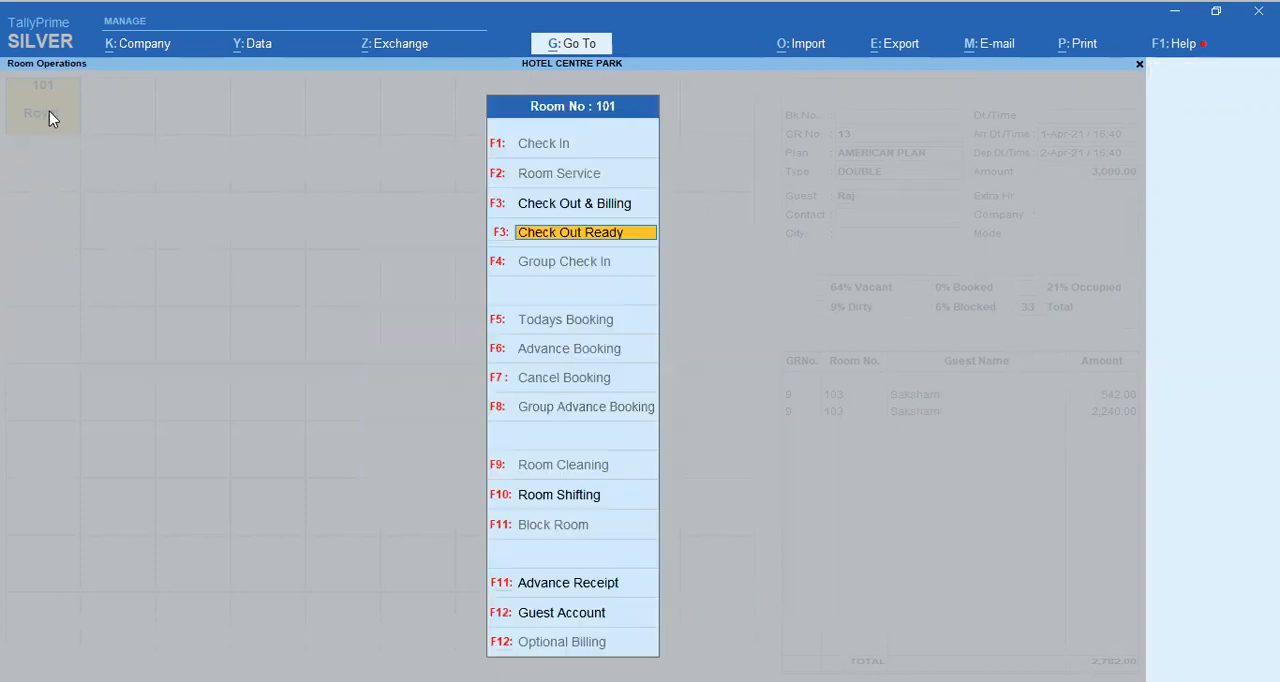
Step: Check out room 101 through Check Out & Billing and acknowledge the messages
key(Up)
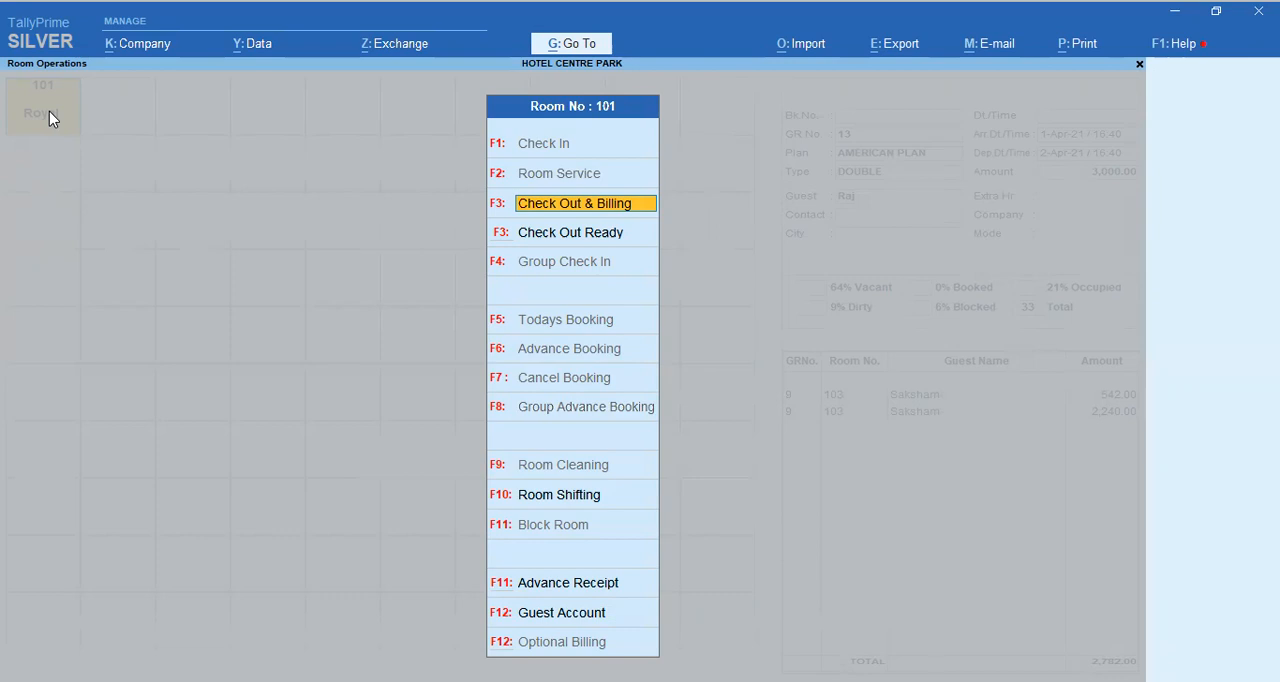
key(Return)
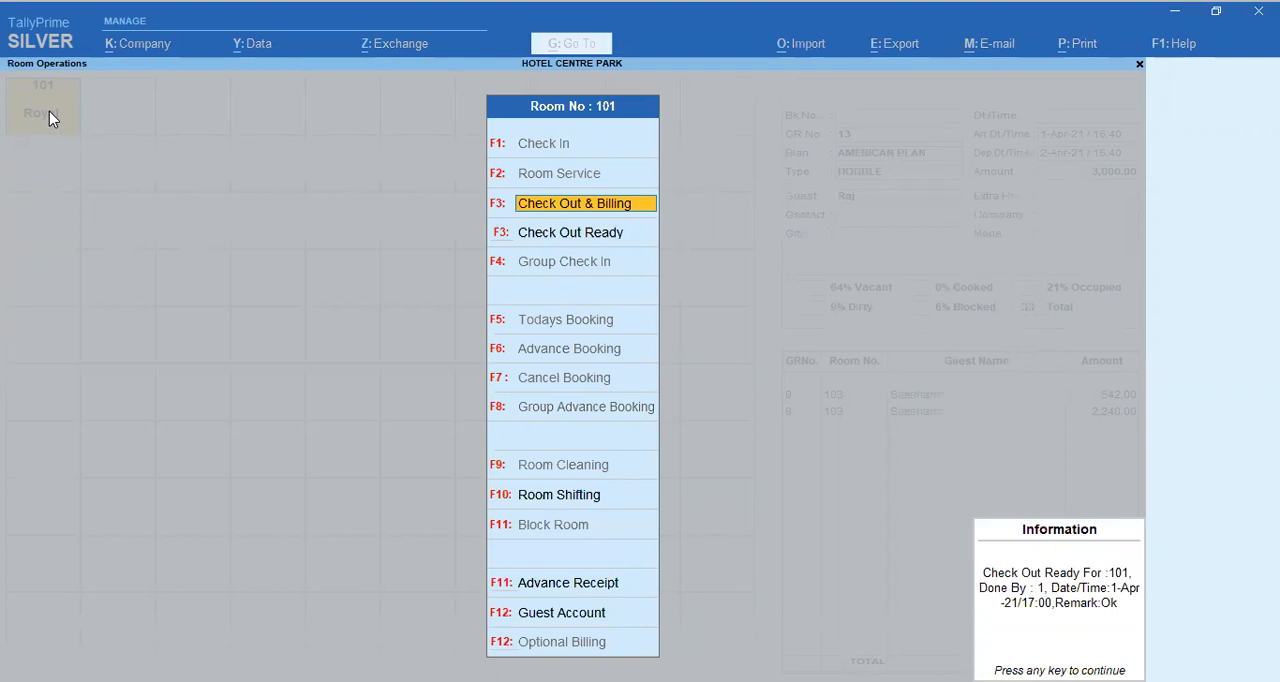
key(Return)
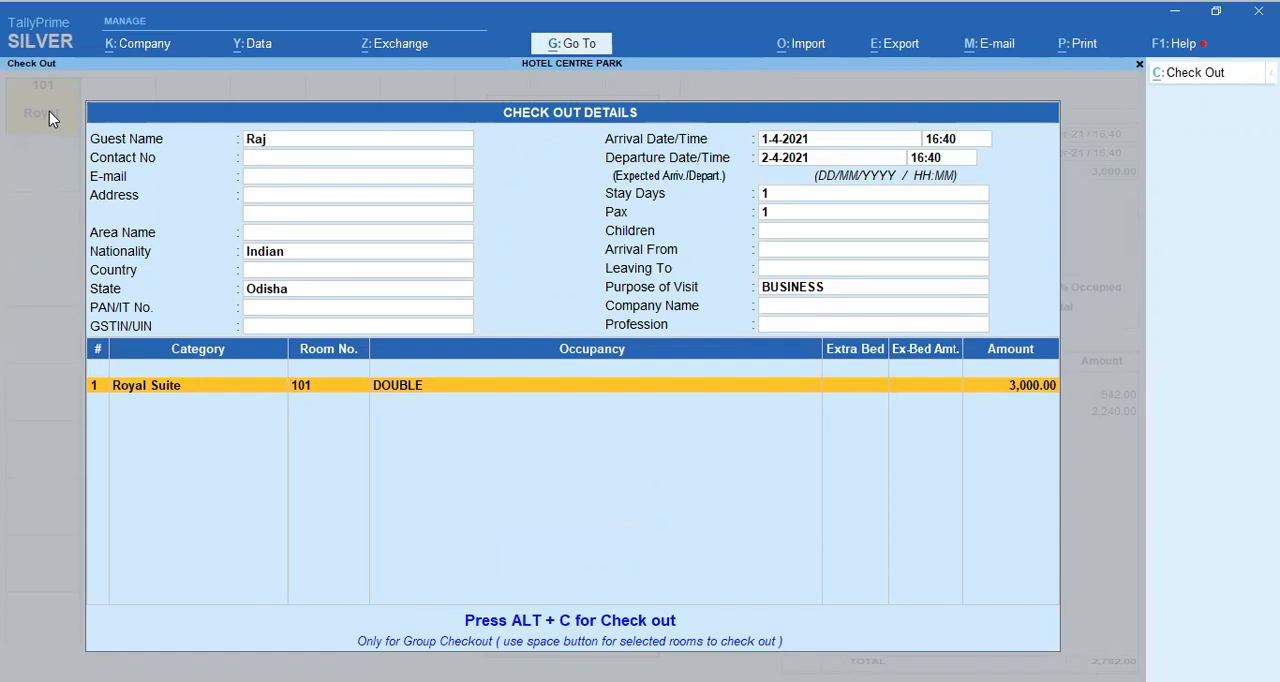
key(alt+c)
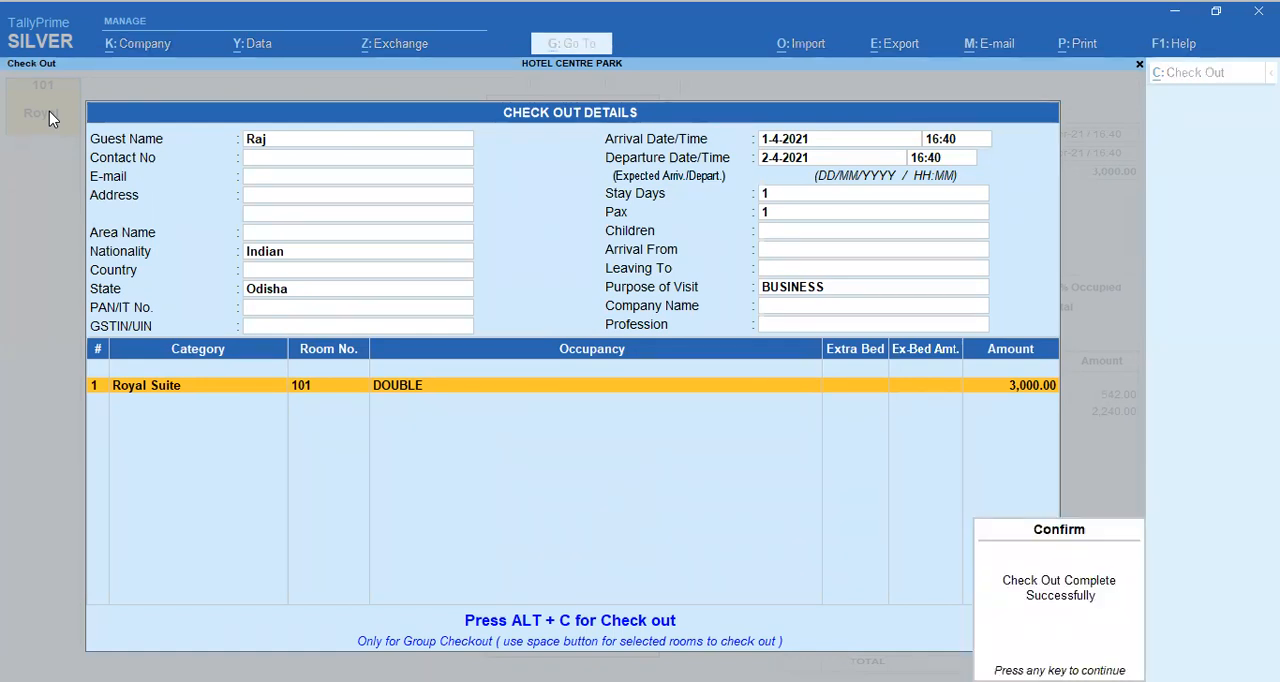
key(Return)
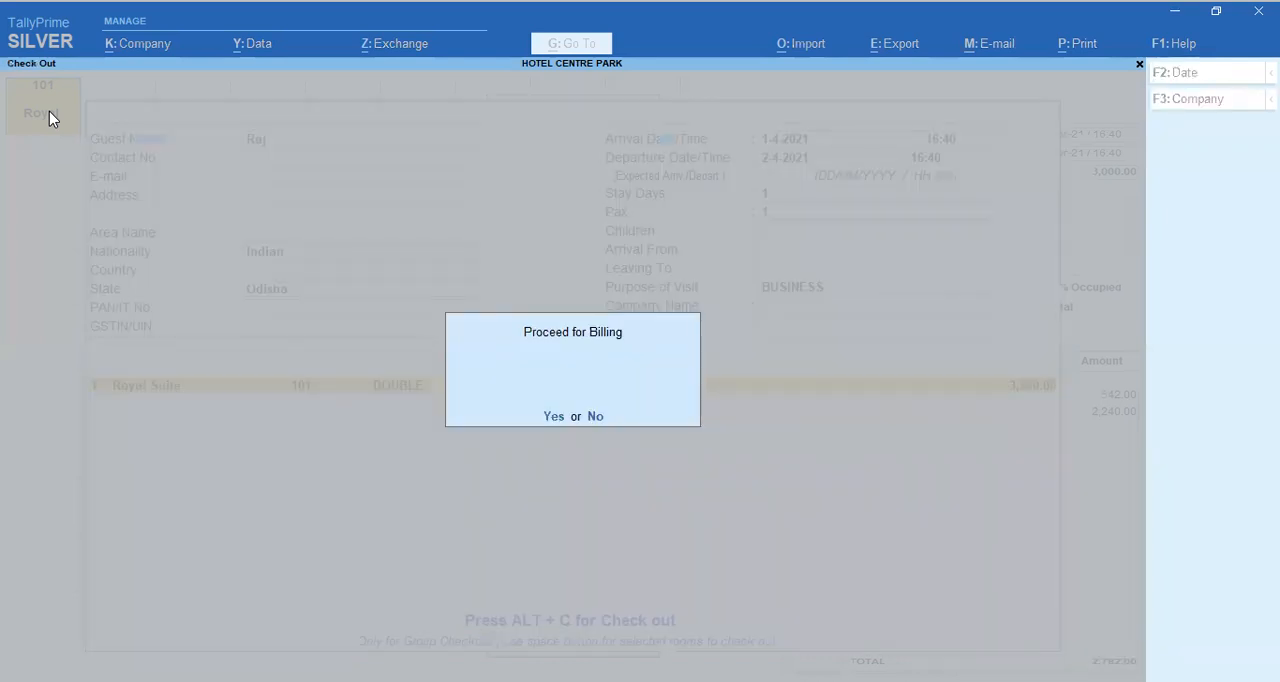
Step: Proceed to billing for room 101's guest, with Room No. set to ALL and Separate Billing set to No
key(Return)
key(Return)
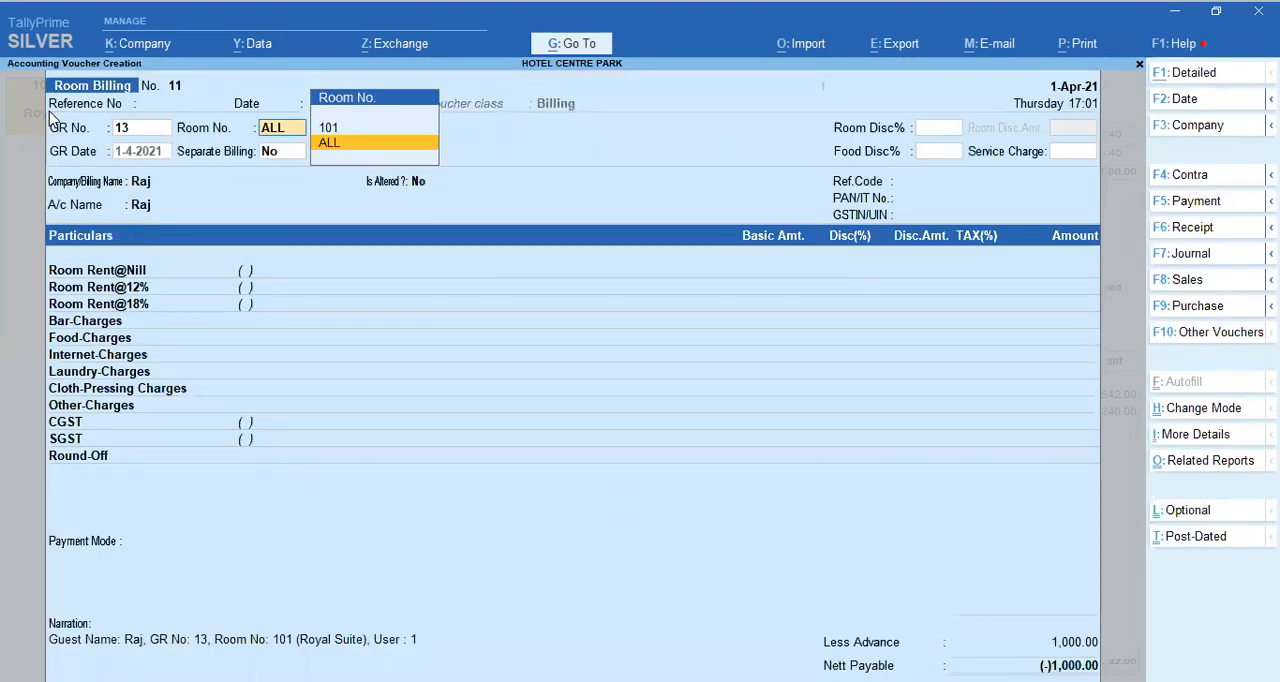
key(Return)
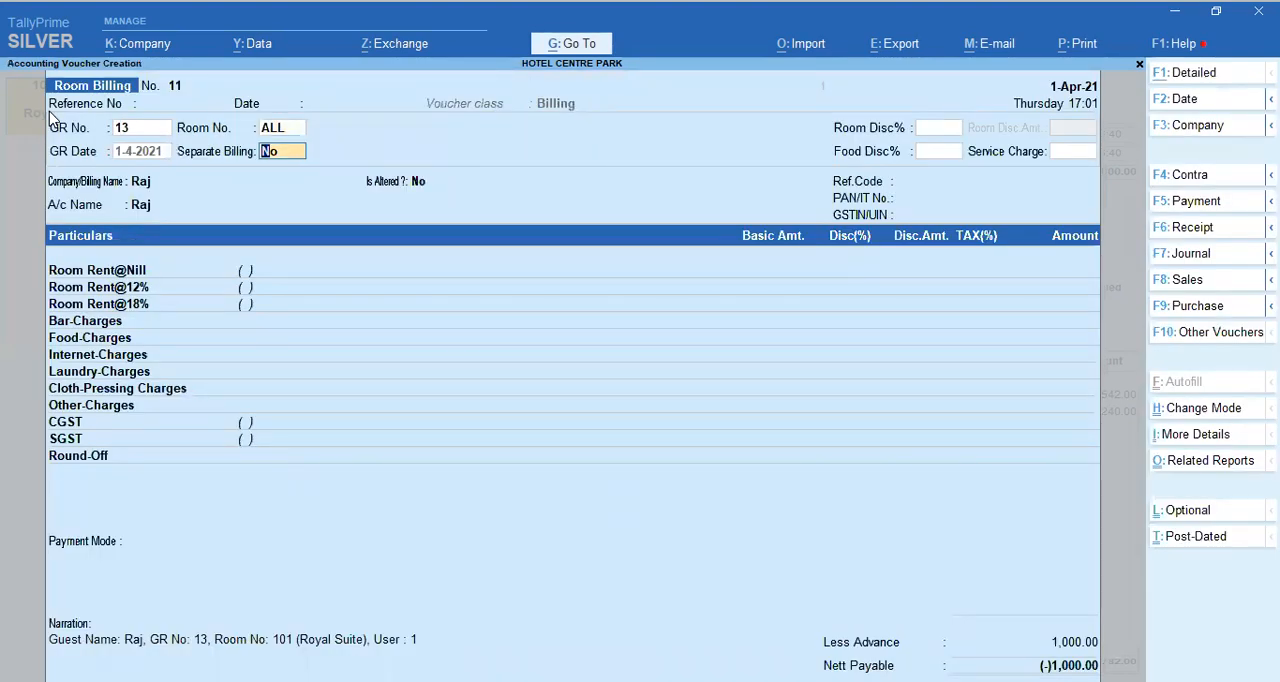
key(Return)
key(Return)
key(Return)
key(Escape)
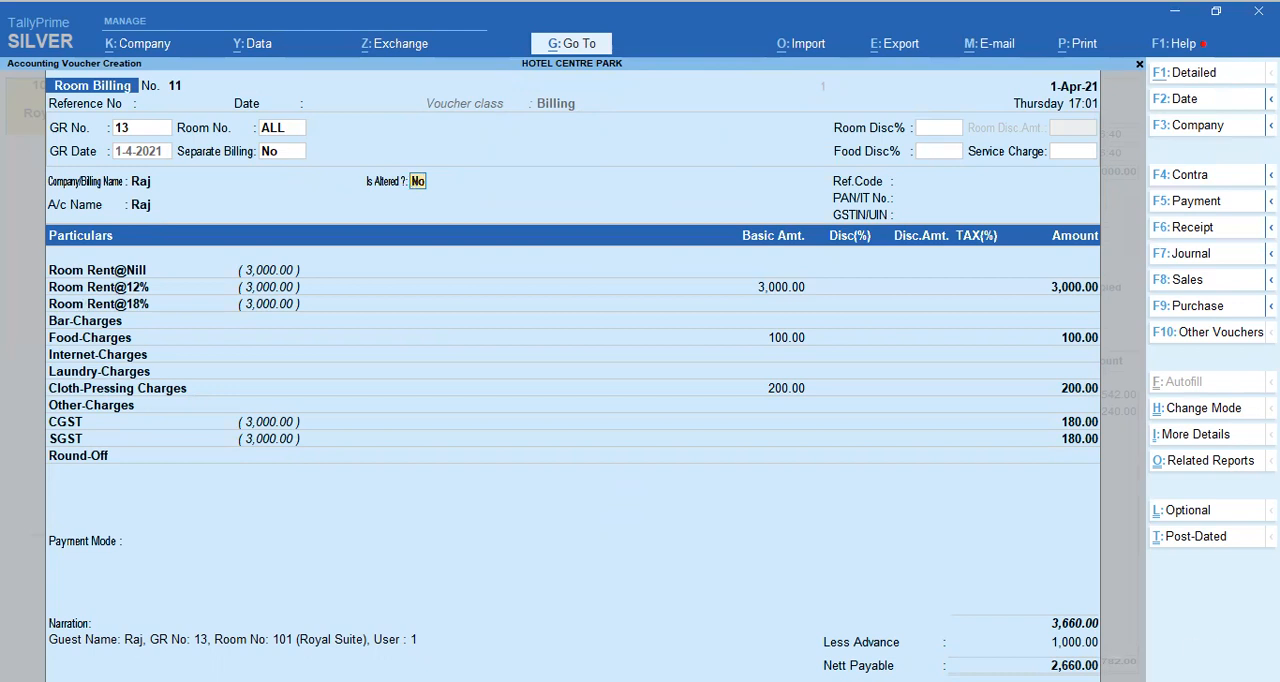
Step: Keep Is Altered at No, accept the filled-in room, food, cloth-pressing and tax amounts, and set the payment mode to Card
key(Return)
key(Return)
key(Return)
key(Return)
key(Return)
key(Return)
key(Return)
key(Return)
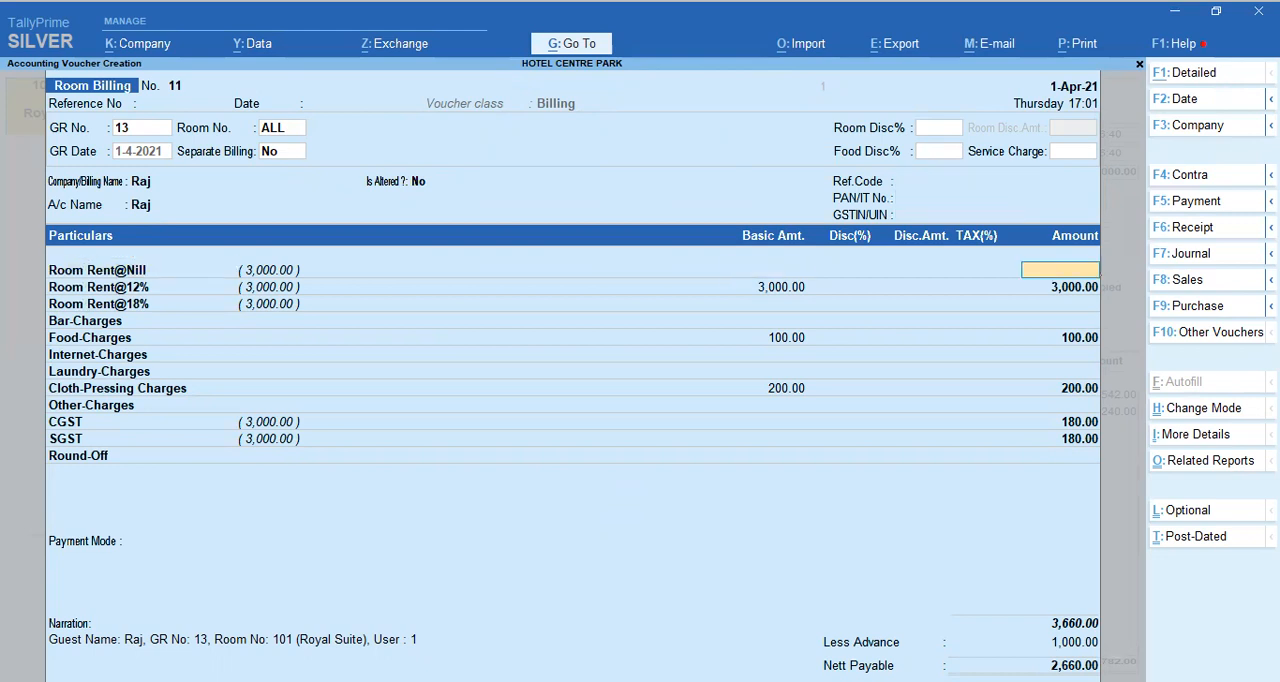
key(Return)
key(Return)
key(Return)
key(Return)
key(Return)
key(Return)
key(Return)
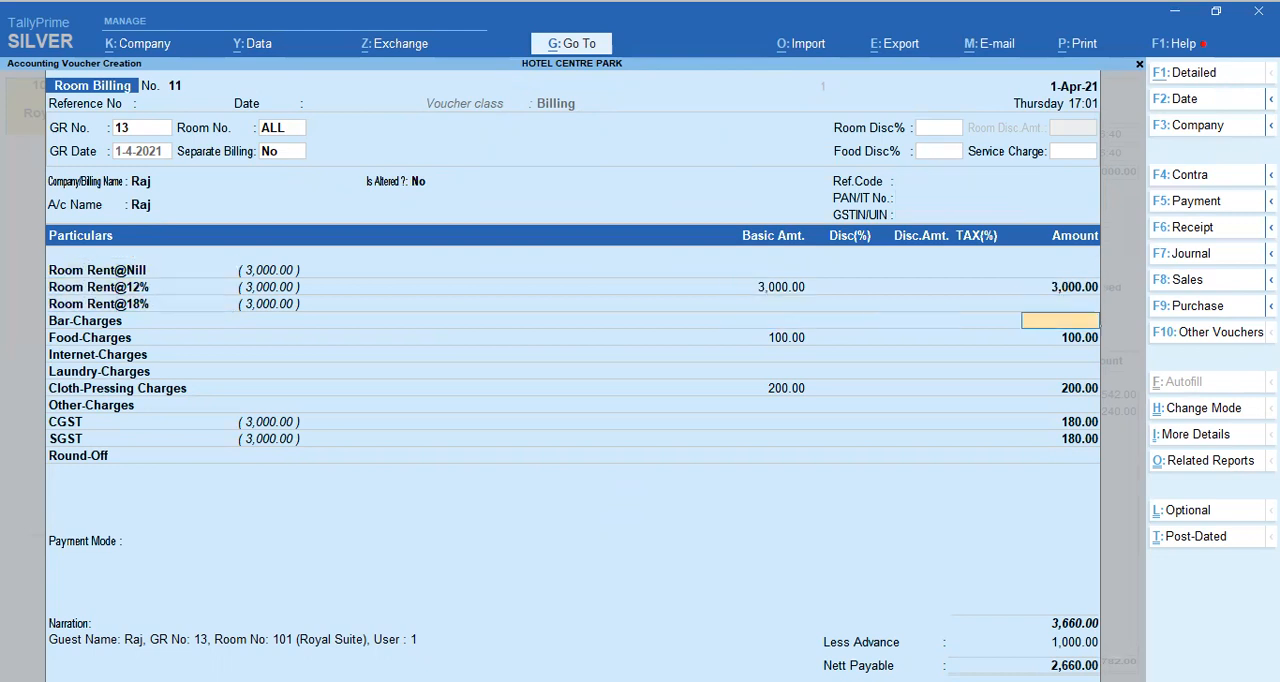
key(Return)
key(Return)
key(Return)
key(Return)
key(Return)
key(Return)
key(Return)
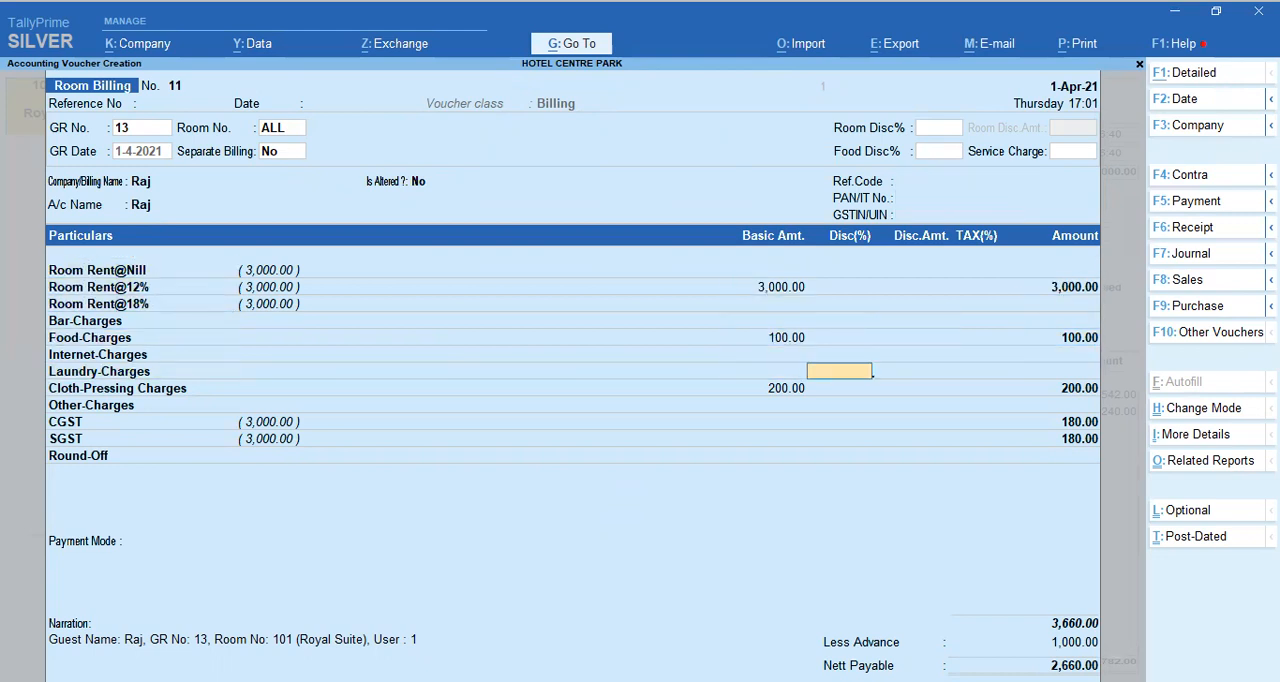
key(Return)
key(Return)
key(Return)
key(Return)
key(Return)
key(Return)
key(Return)
key(Return)
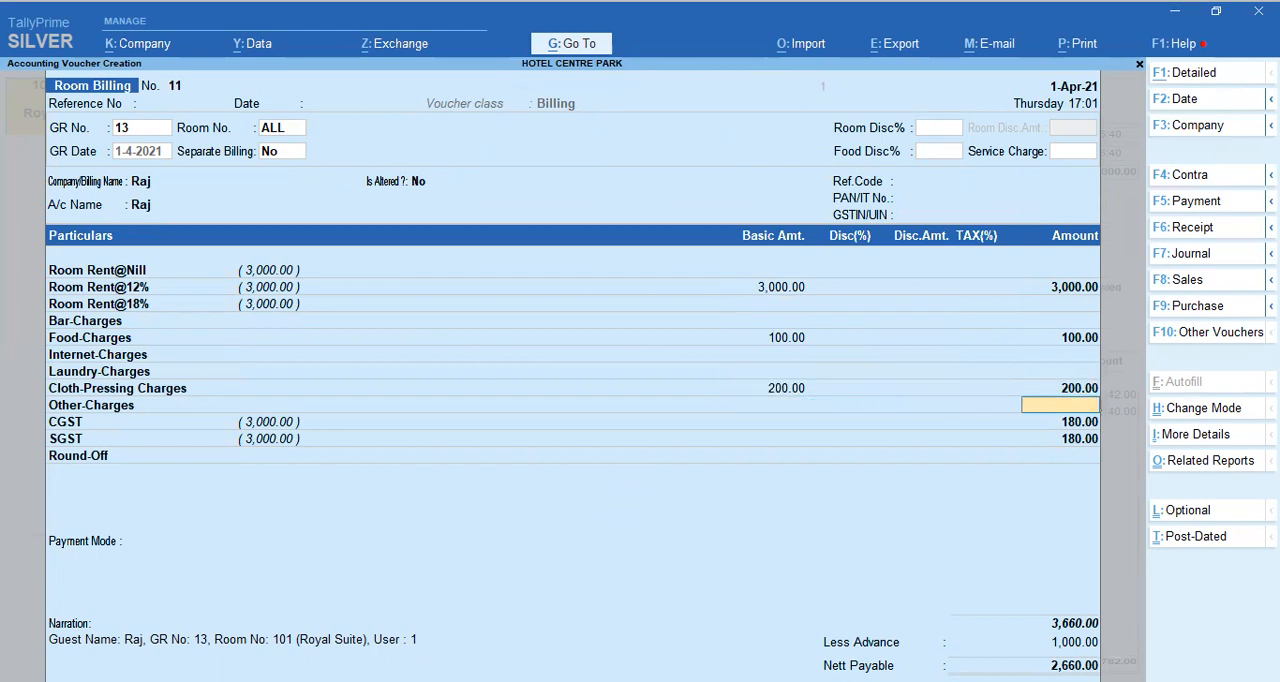
key(Return)
key(Return)
key(Return)
key(Return)
key(Return)
key(Return)
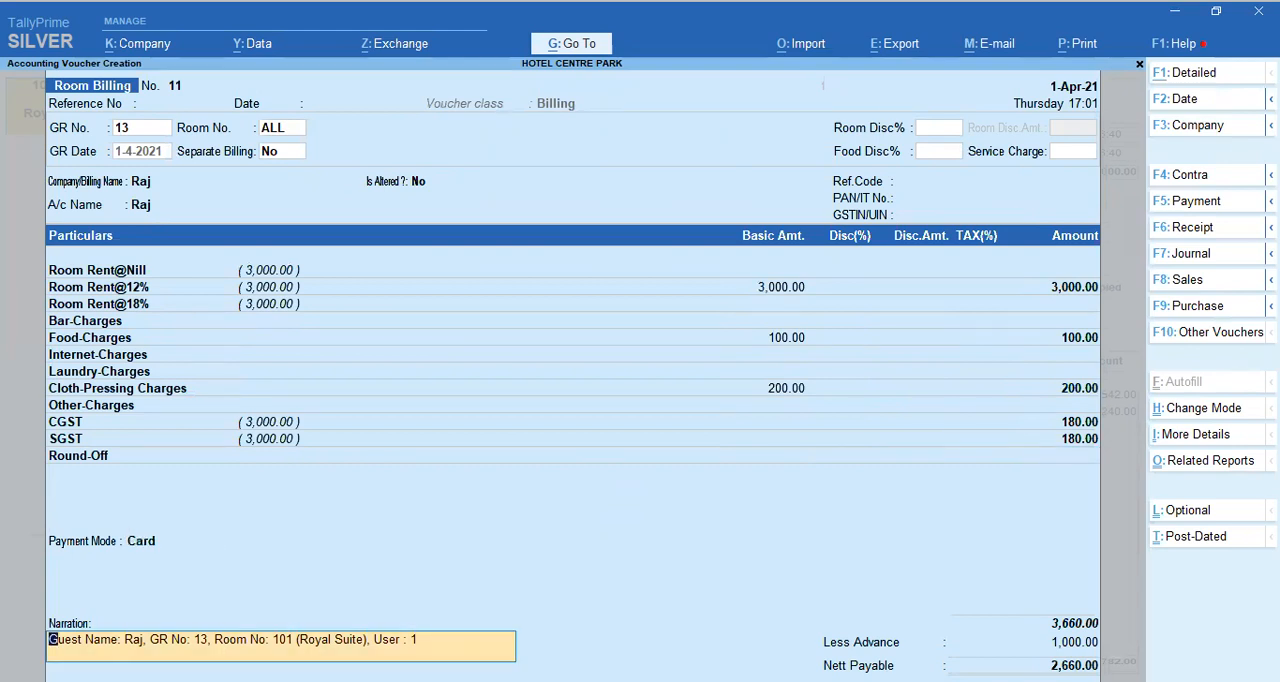
Step: Change the payment mode to Cash, keep the default narration, and accept the Room Billing voucher
key(BackSpace)
key(Down)
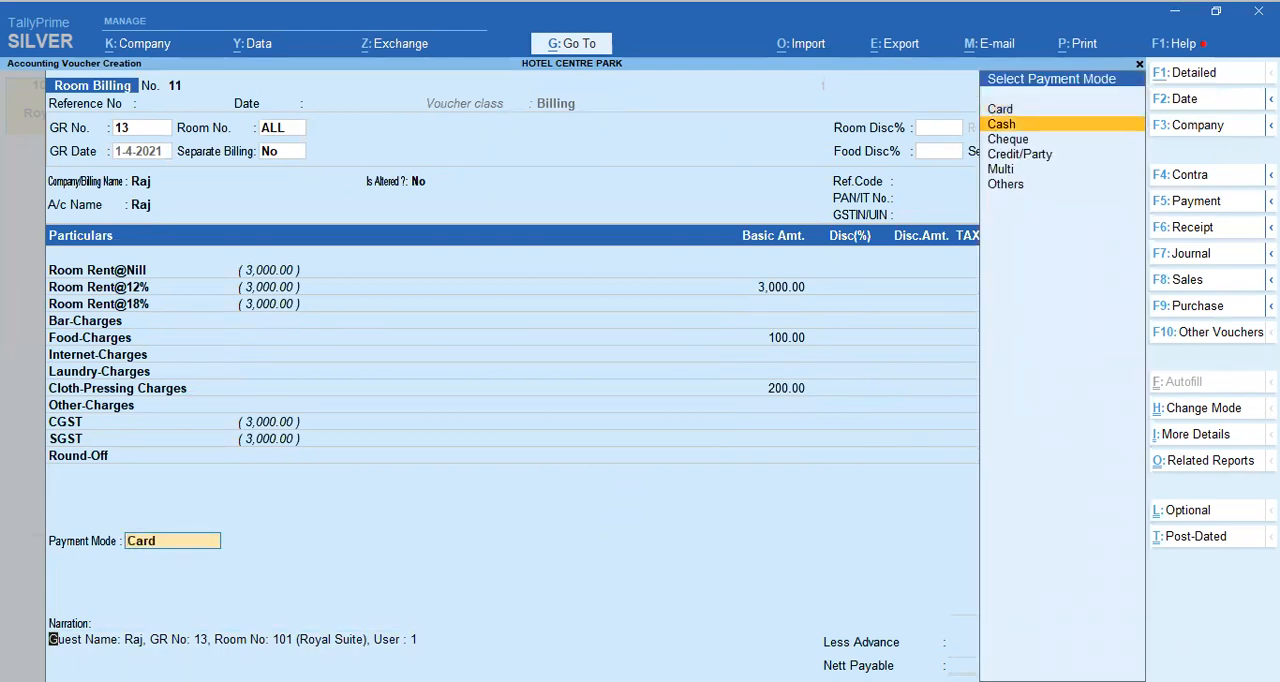
key(Return)
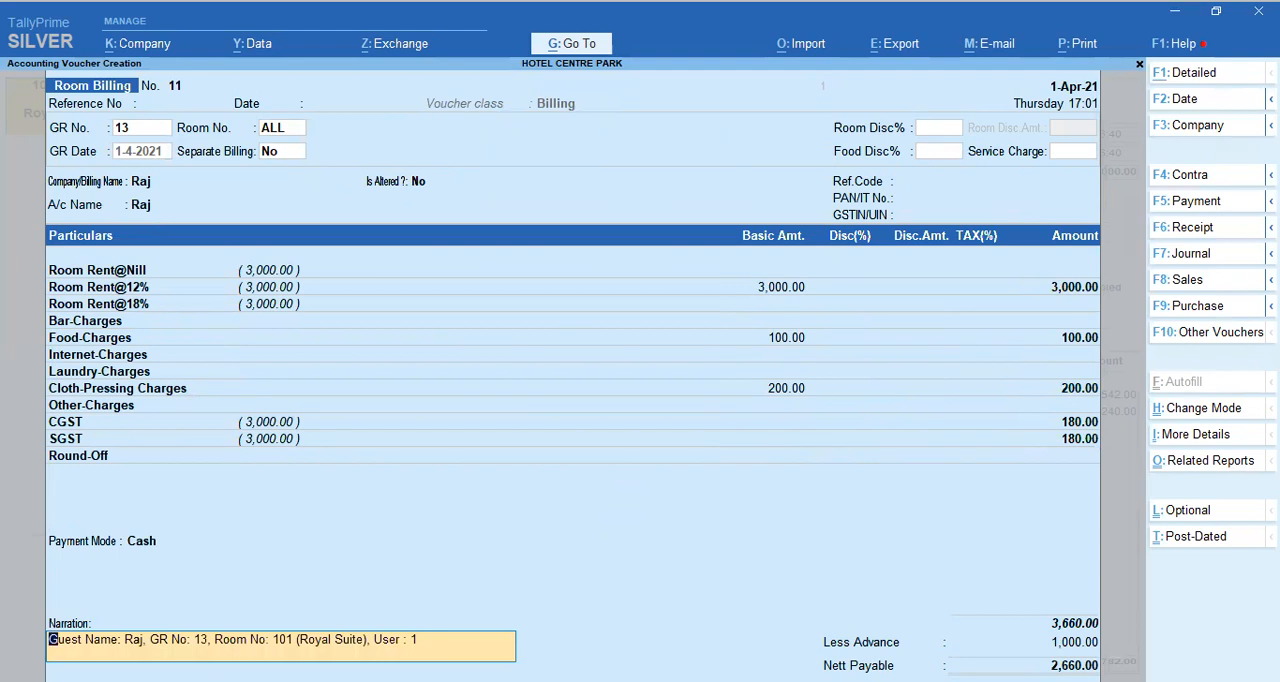
key(Return)
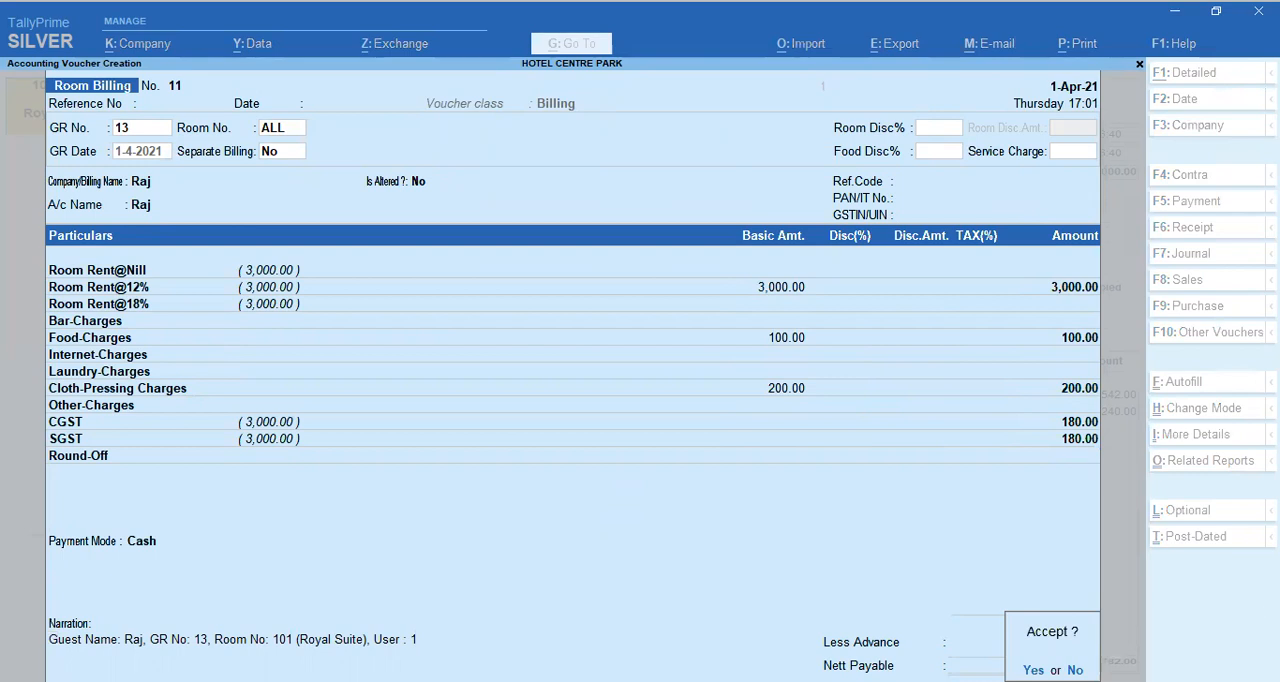
key(Return)
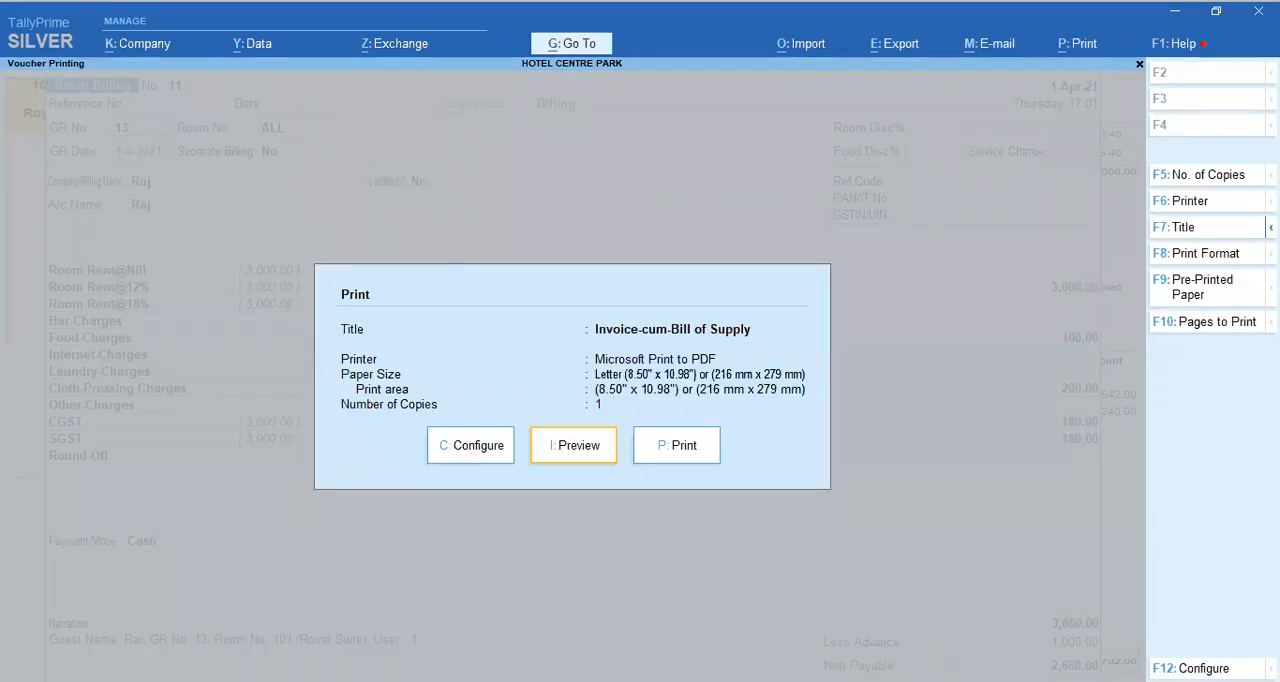
Step: Preview room 101's room bill, zoom in to review the charges, advance deduction and tax summary, and close the print preview
key(Return)
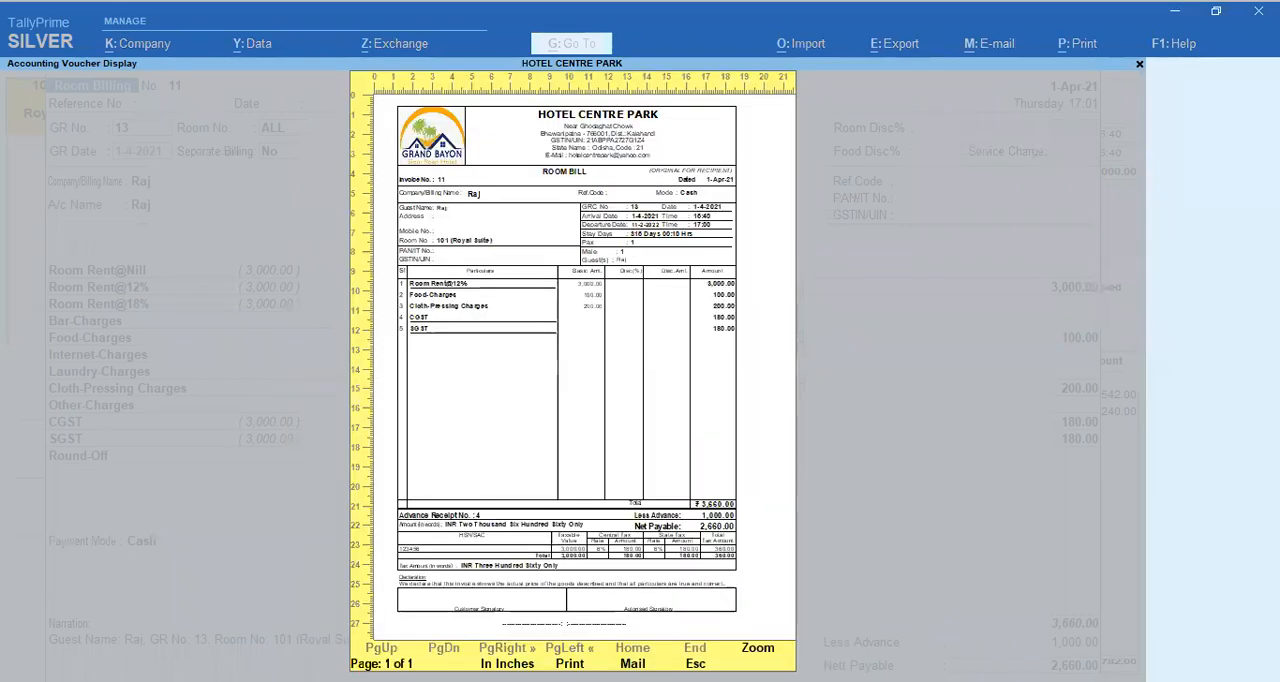
key(alt+z)
scroll(1082, 555, down, 3)
scroll(370, 380, down, 3)
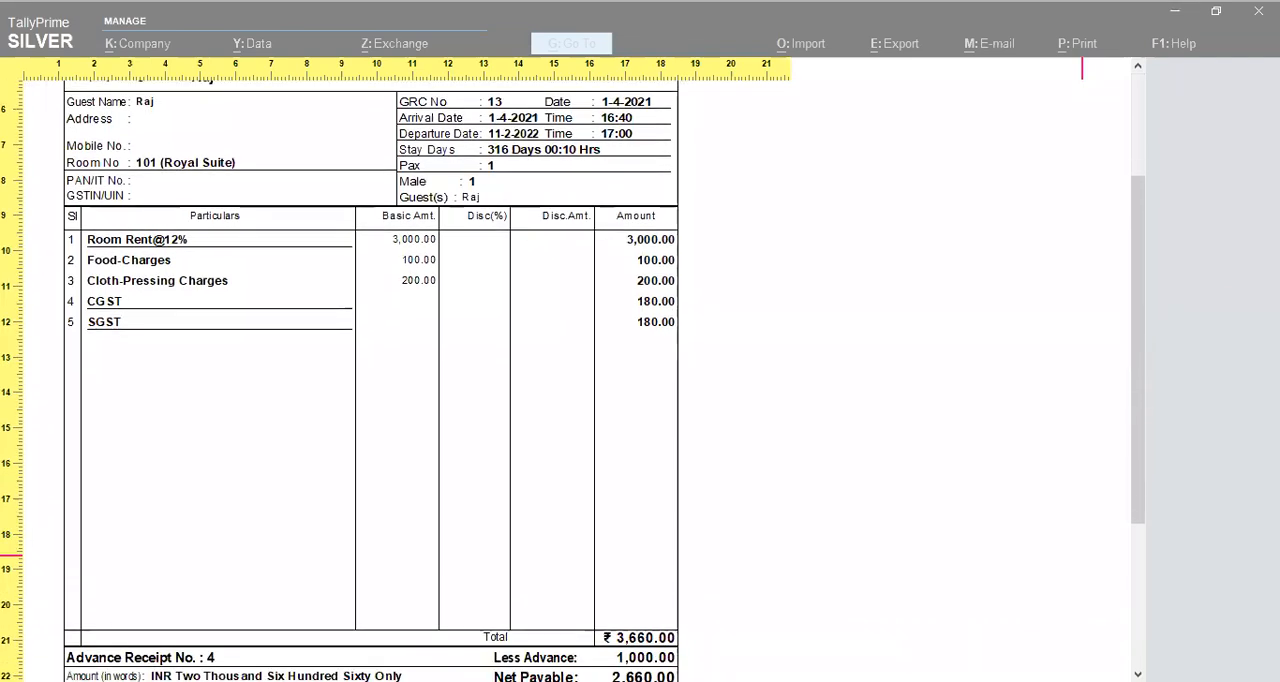
scroll(1082, 553, down, 5)
scroll(370, 380, down, 5)
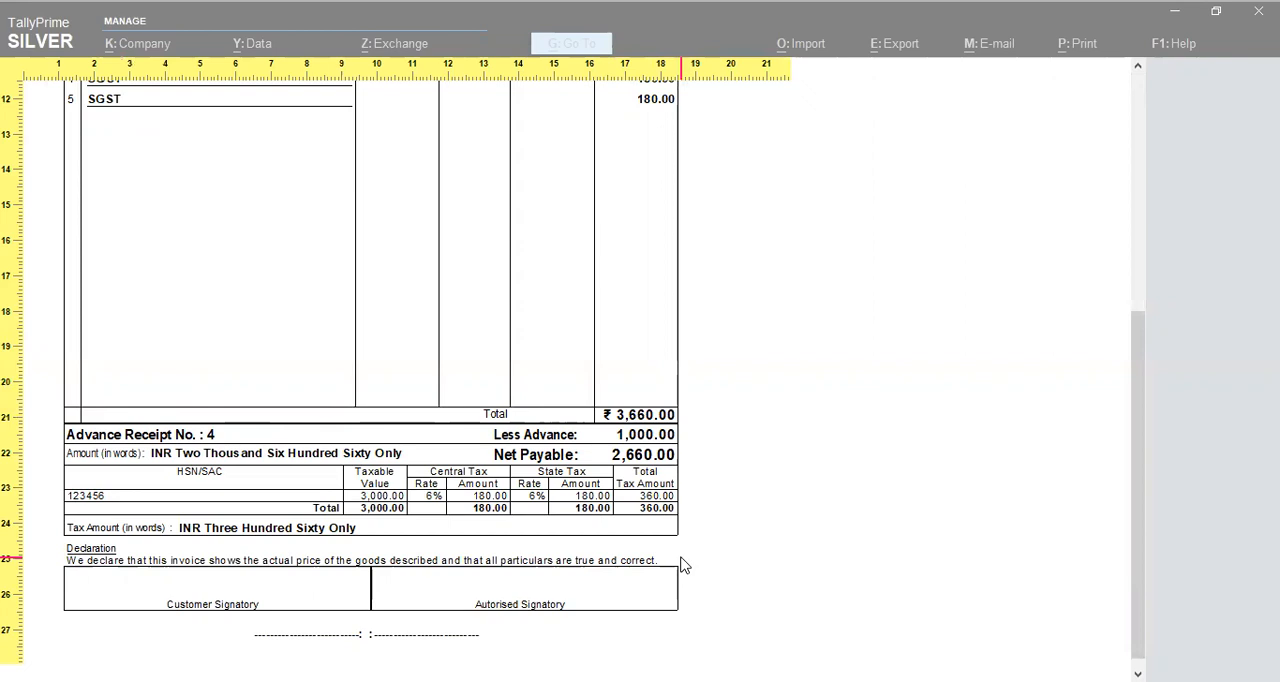
key(Escape)
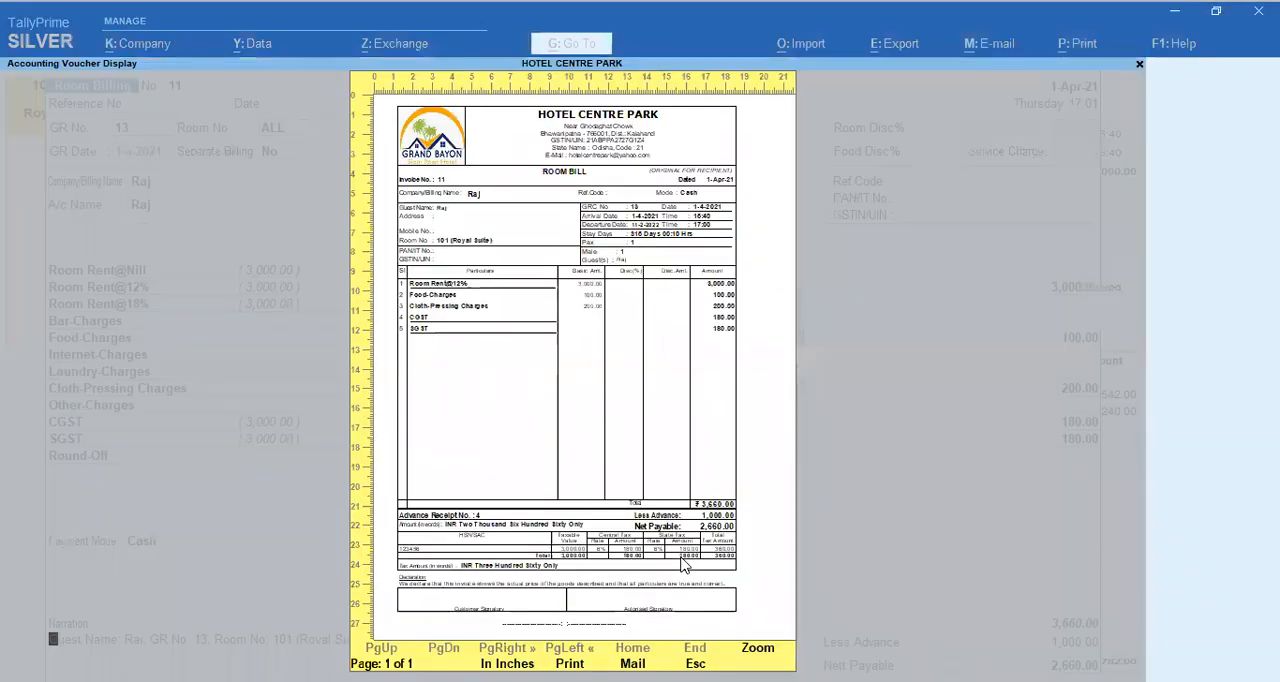
key(Escape)
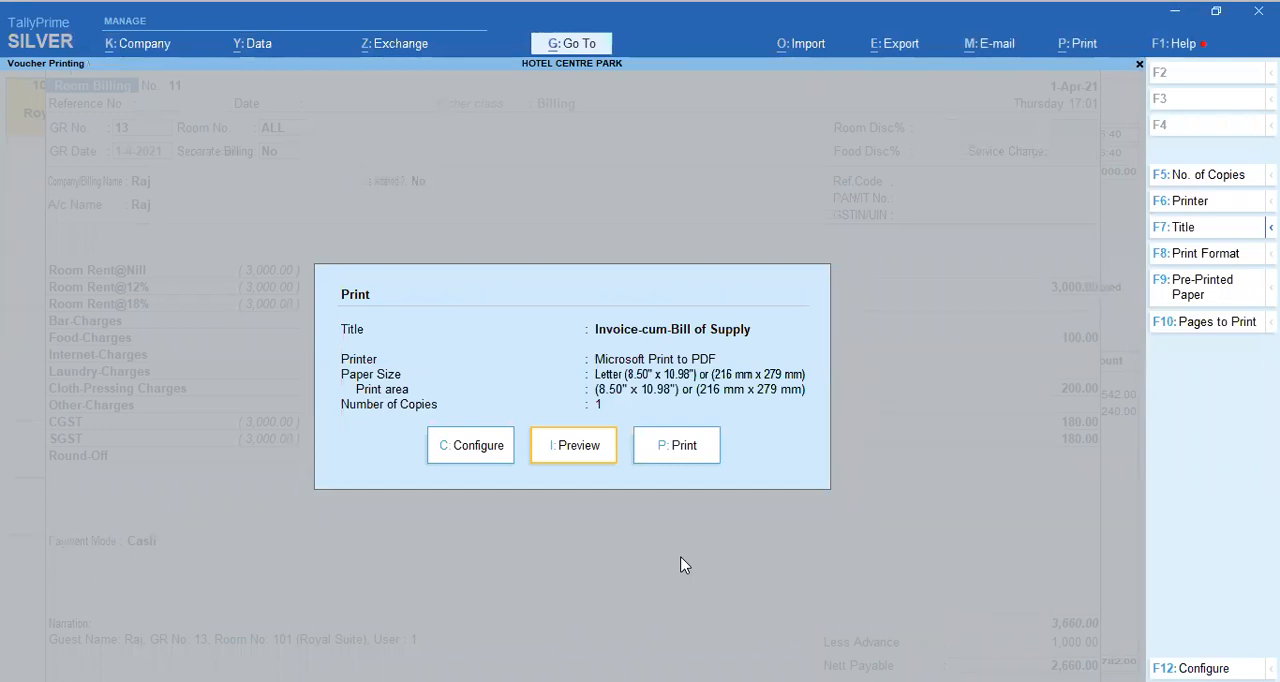
key(Escape)
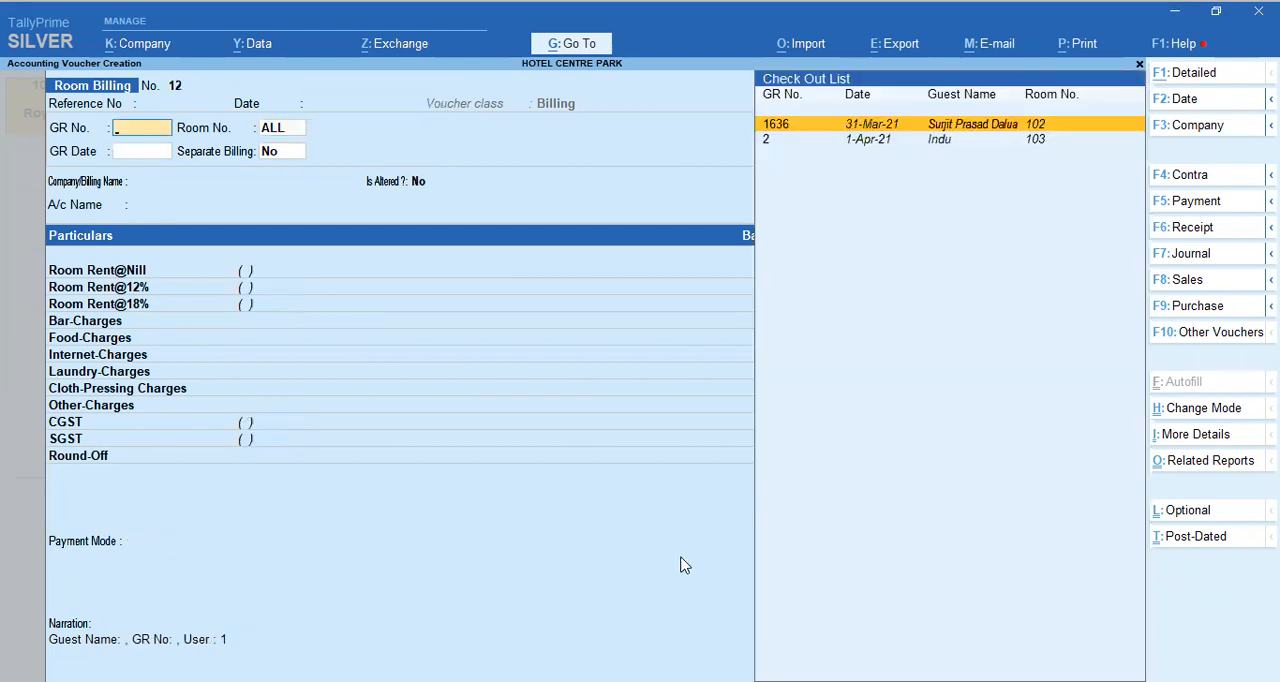
Step: Quit the blank Room Billing voucher and room 101's check-out screens, staying in Room View
key(Escape)
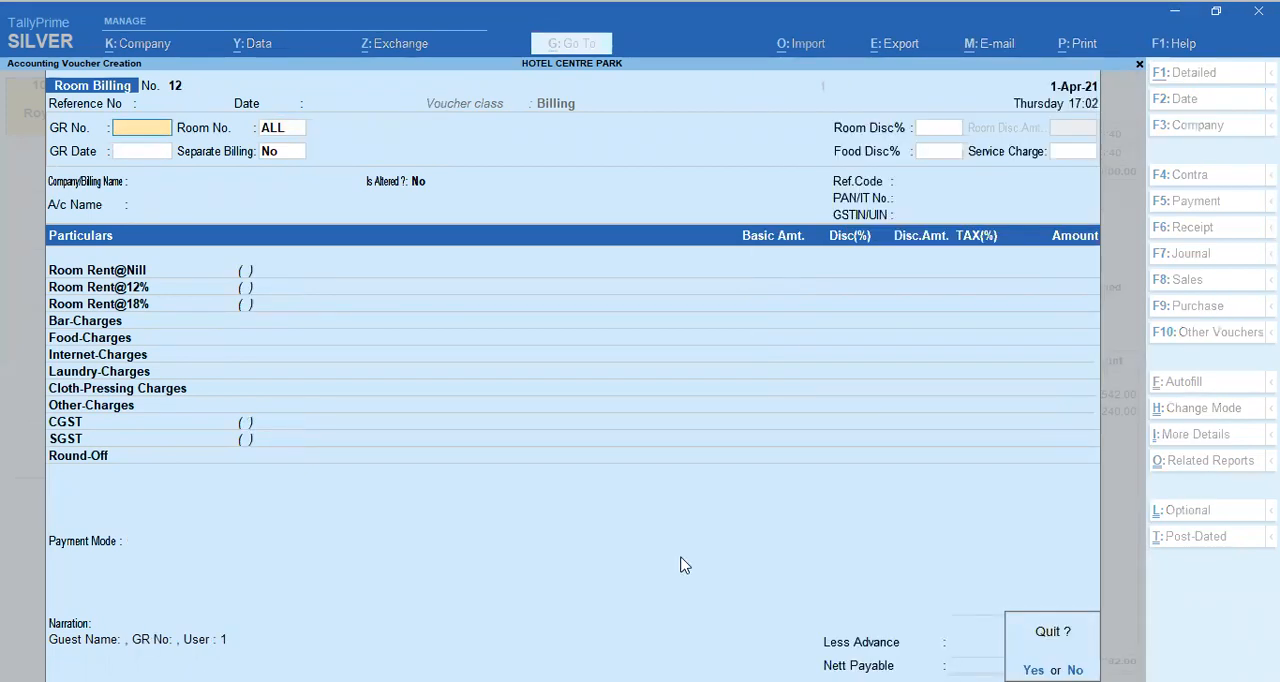
key(y)
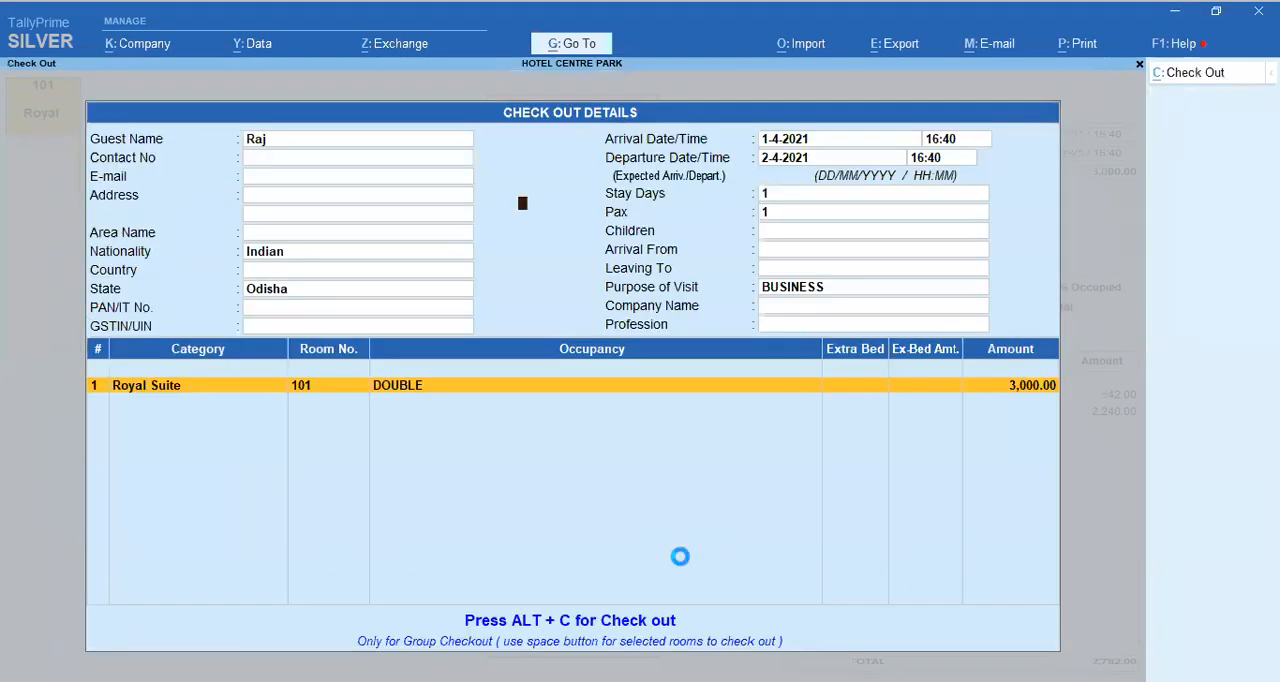
key(Escape)
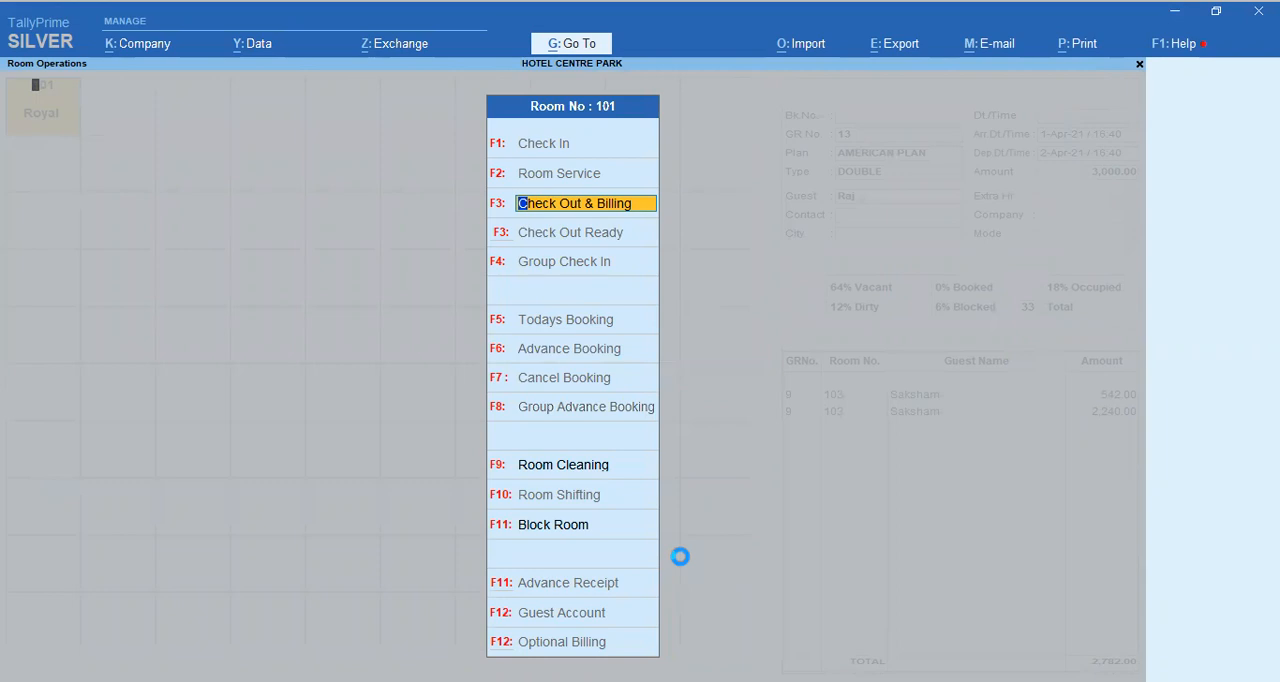
key(Escape)
key(Escape)
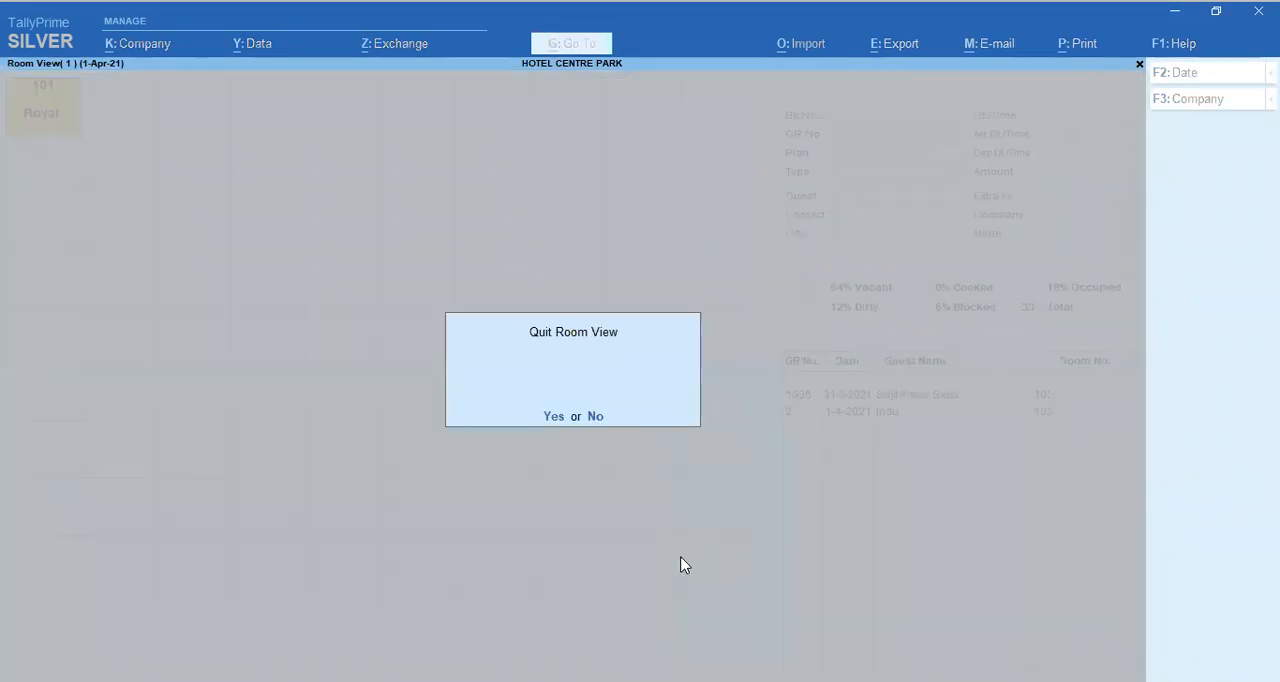
key(n)
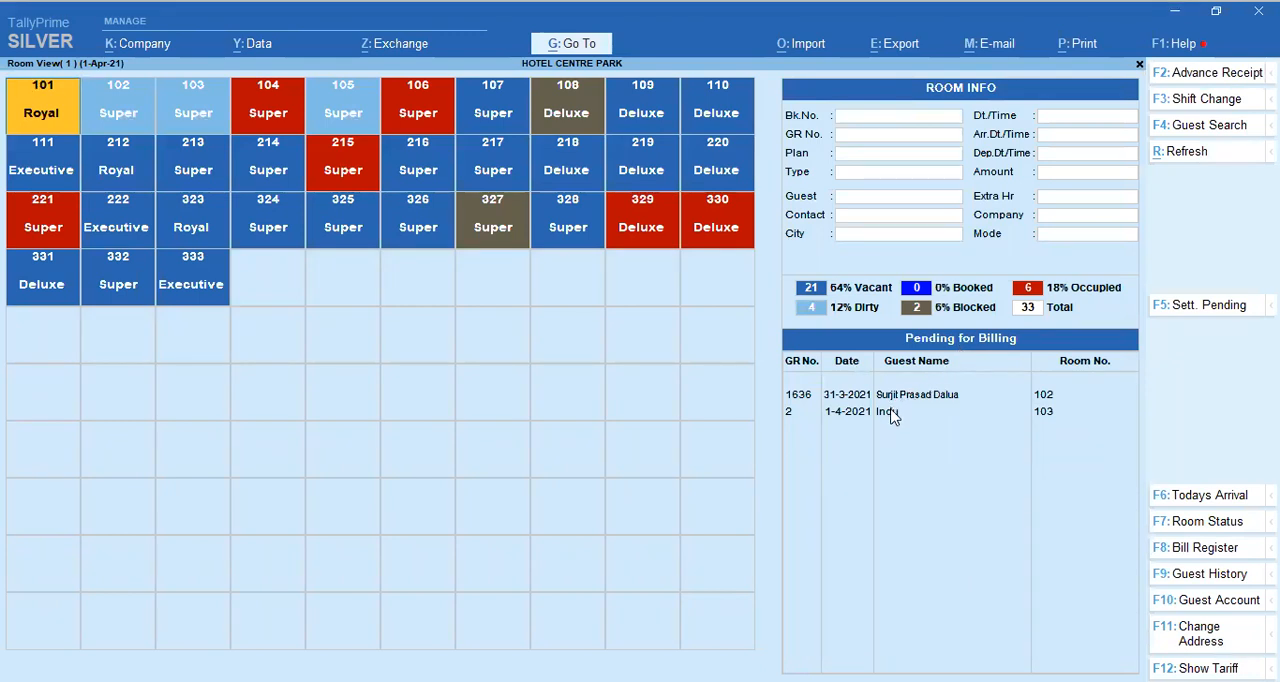
Step: Open room 101's bill from the pending settlements and keep Cash as the mode of payment
click(1195, 310)
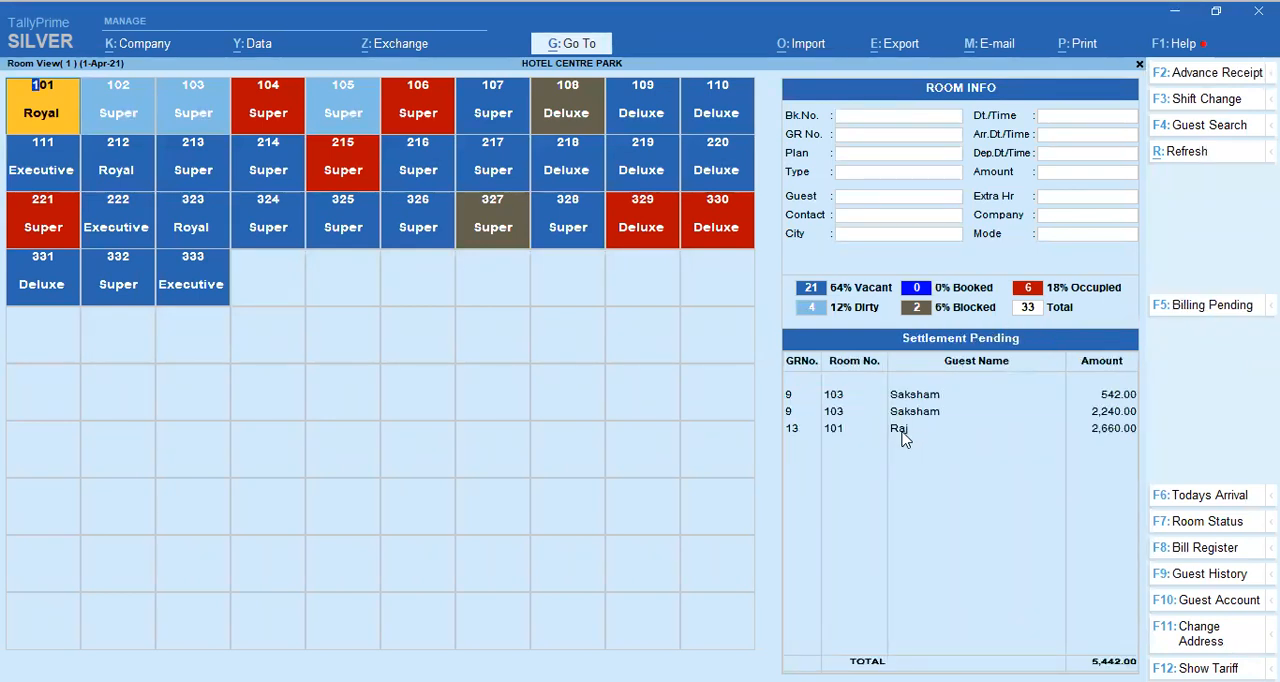
click(903, 438)
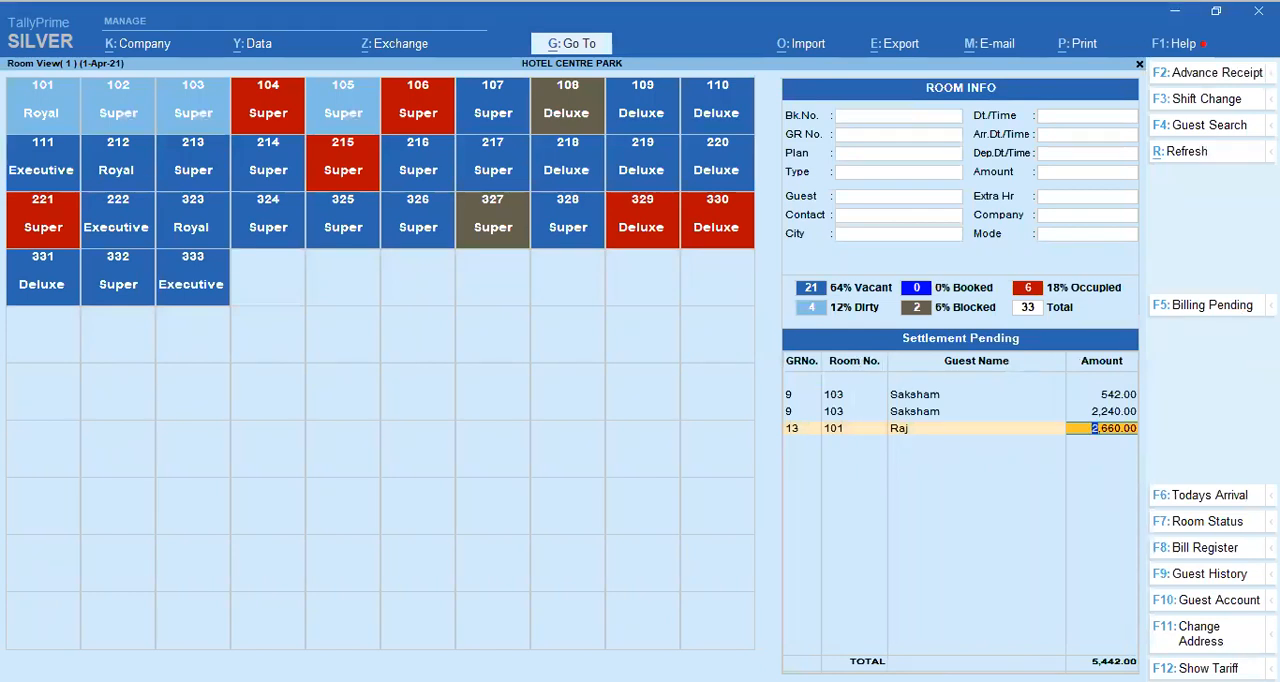
key(Return)
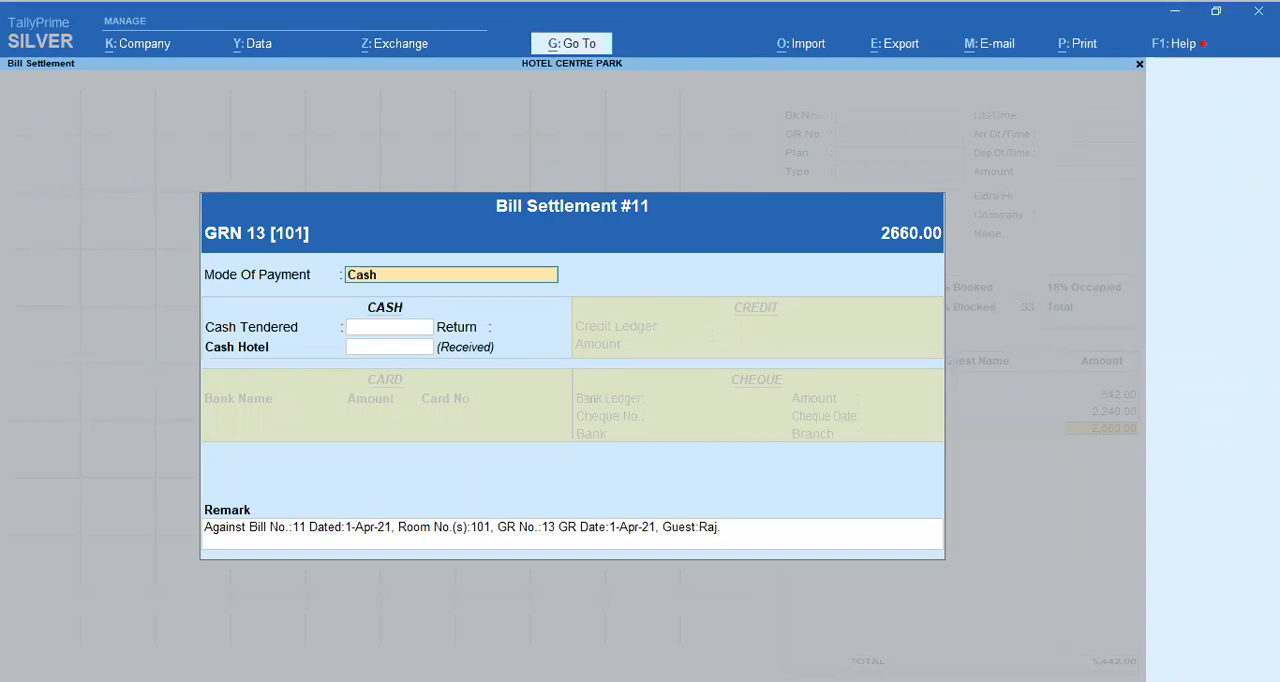
key(Return)
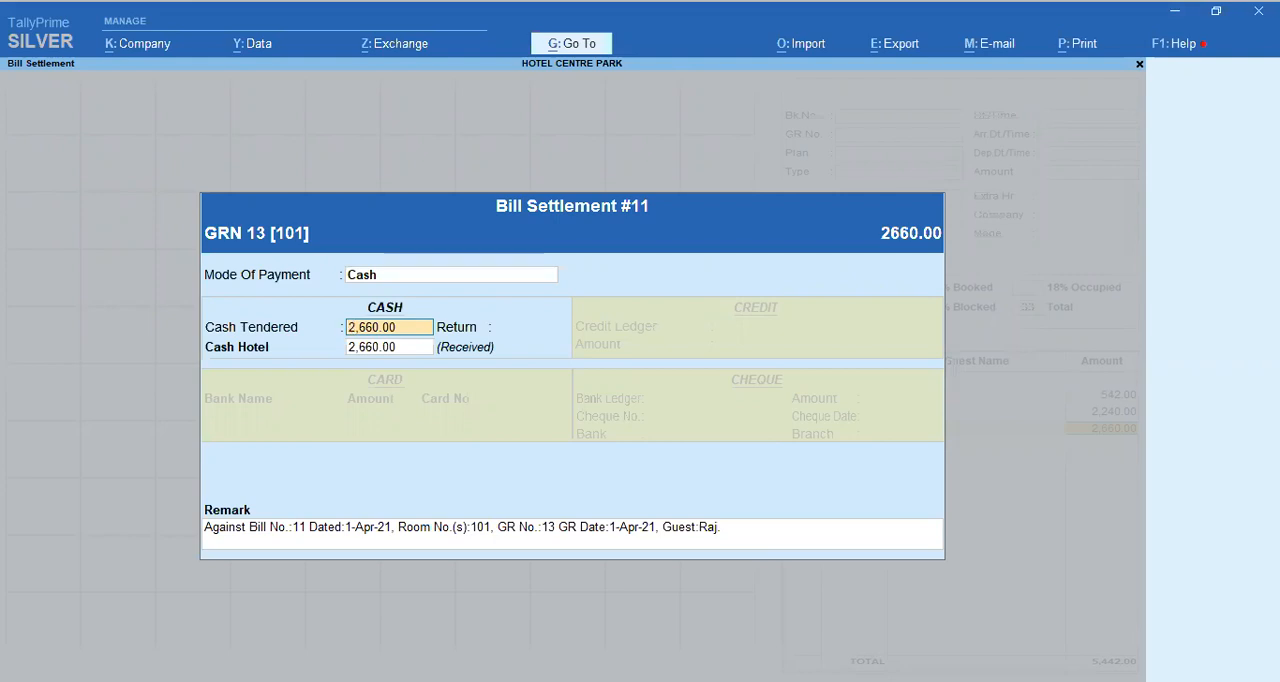
Step: Set the cash tendered to 3,000, keep the default remark and narration, and accept the Hotel Bill Settlement voucher
text(3000)
key(Return)
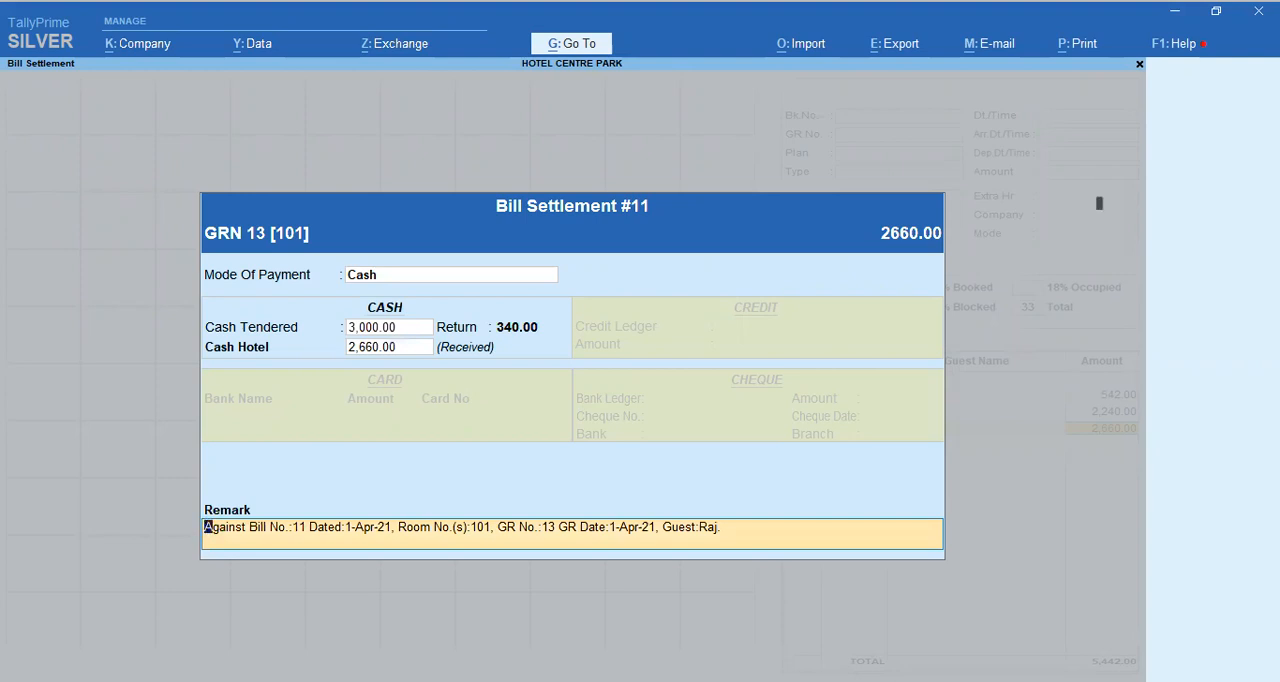
key(Return)
key(Return)
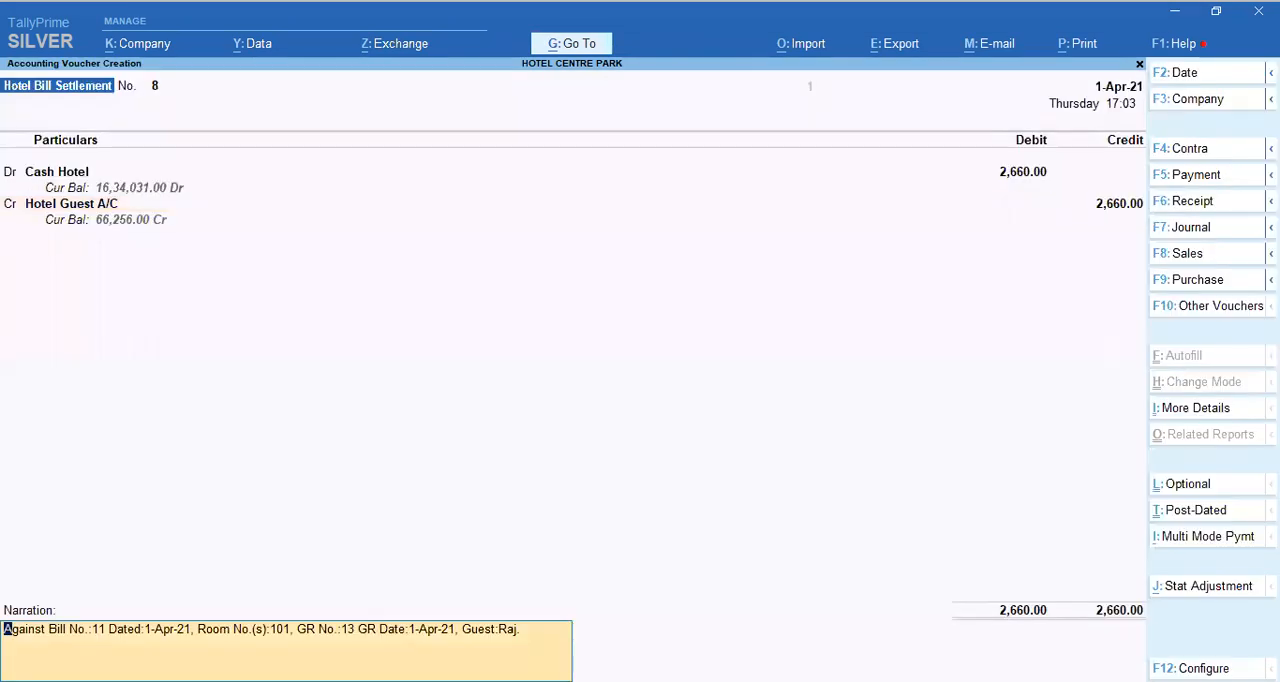
key(Return)
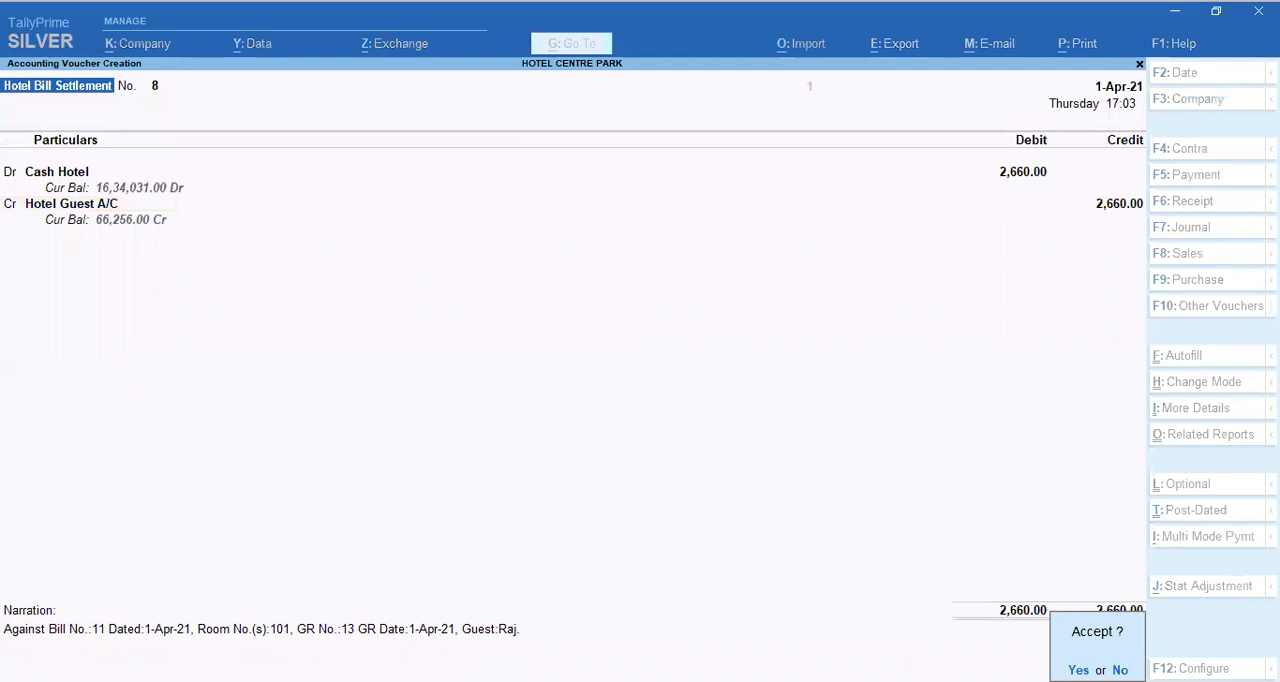
key(Return)
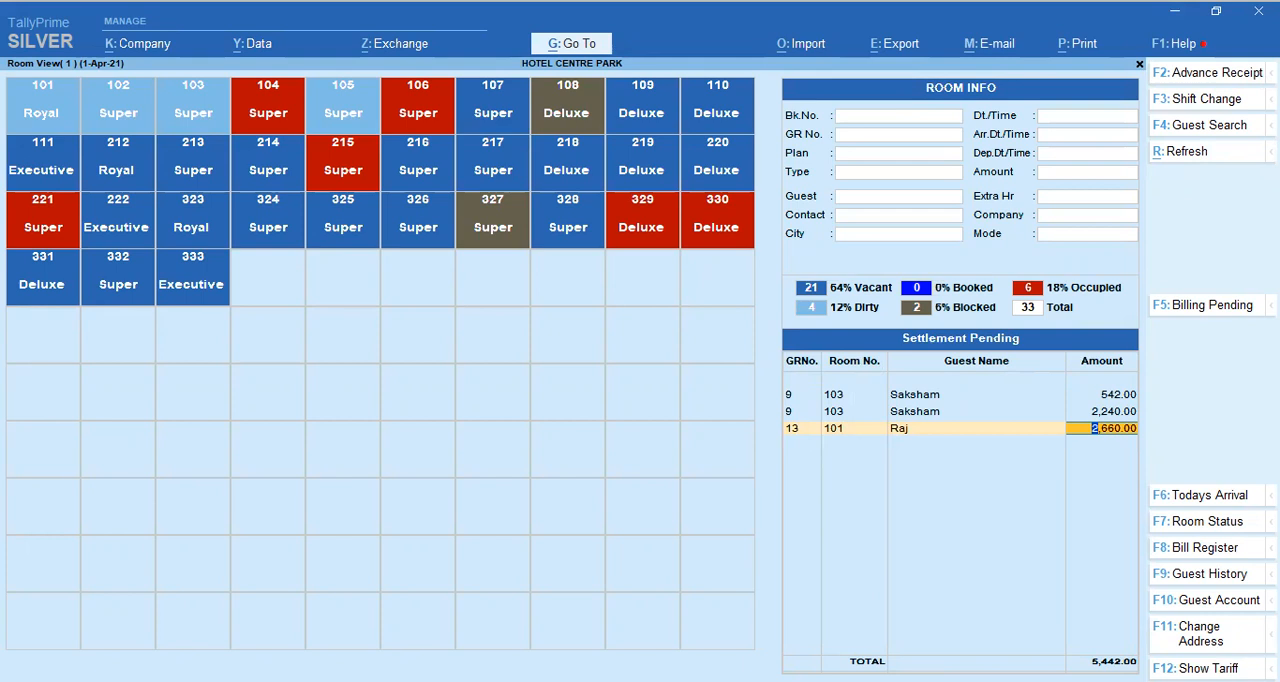
Step: Check the pending billing and pending settlement lists, and quit Room View
key(F5)
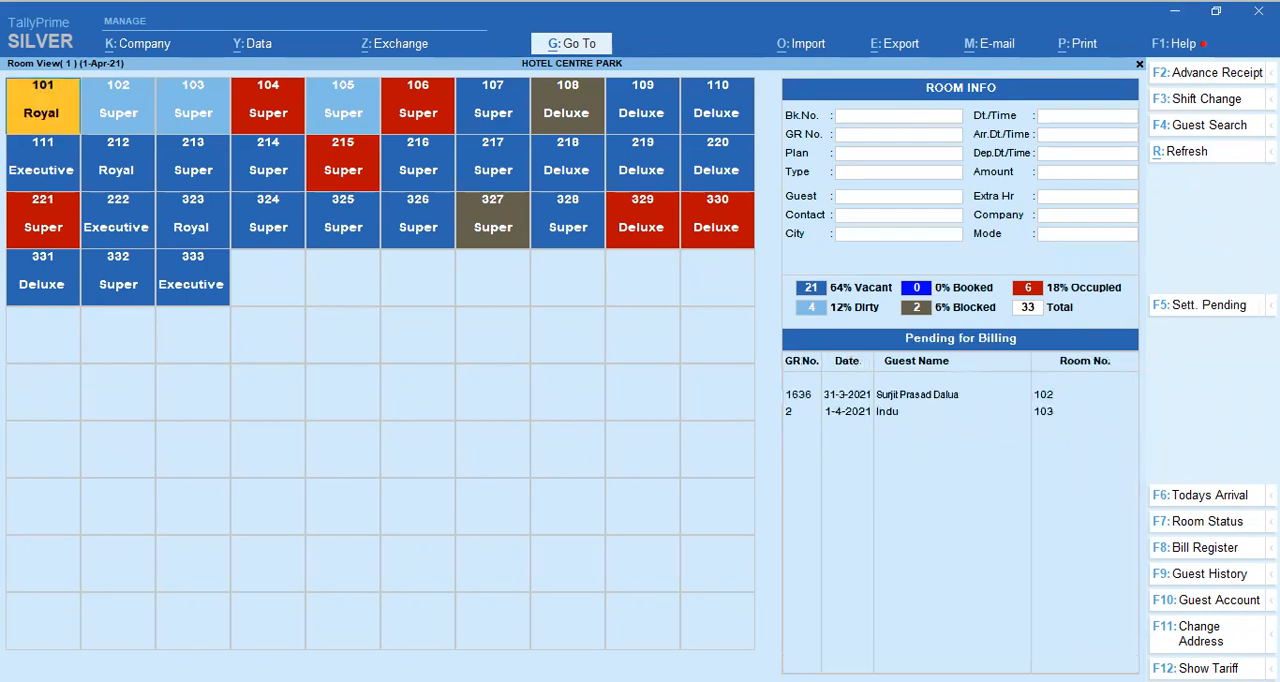
key(F5)
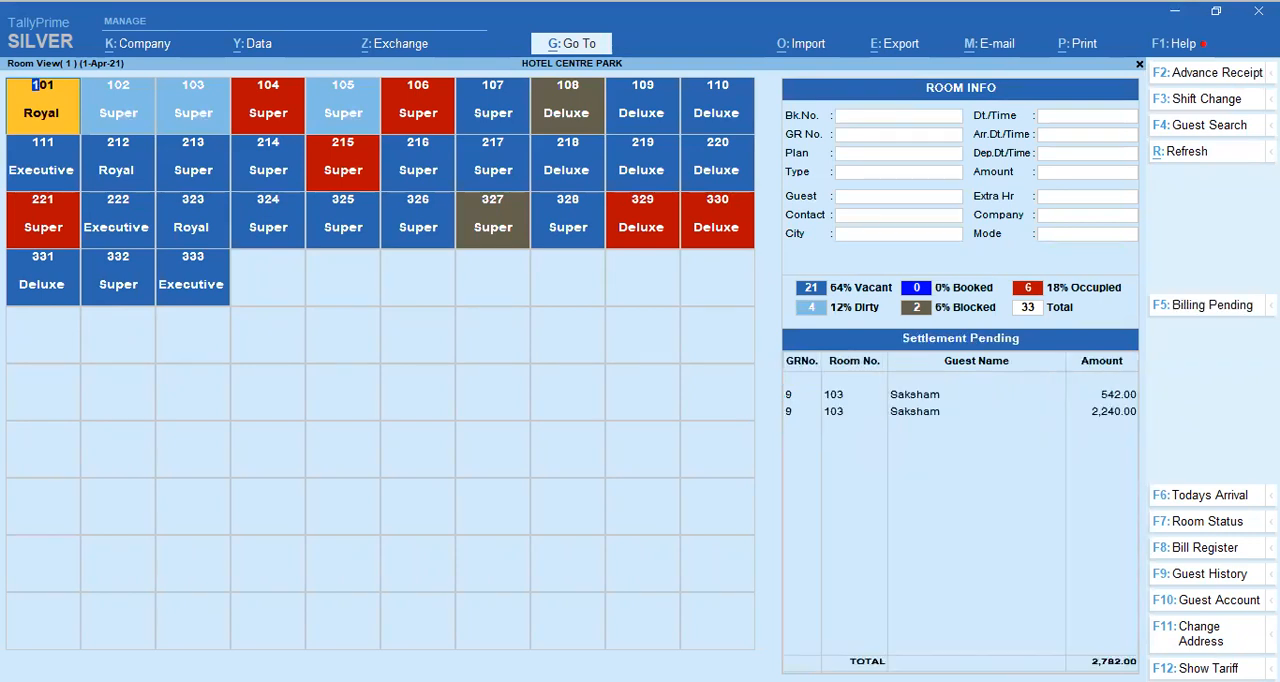
key(Escape)
key(y)
Step: Open the Hotel Reports list from Hotel Plus
key(Down)
key(Down)
key(Down)
key(Down)
key(Down)
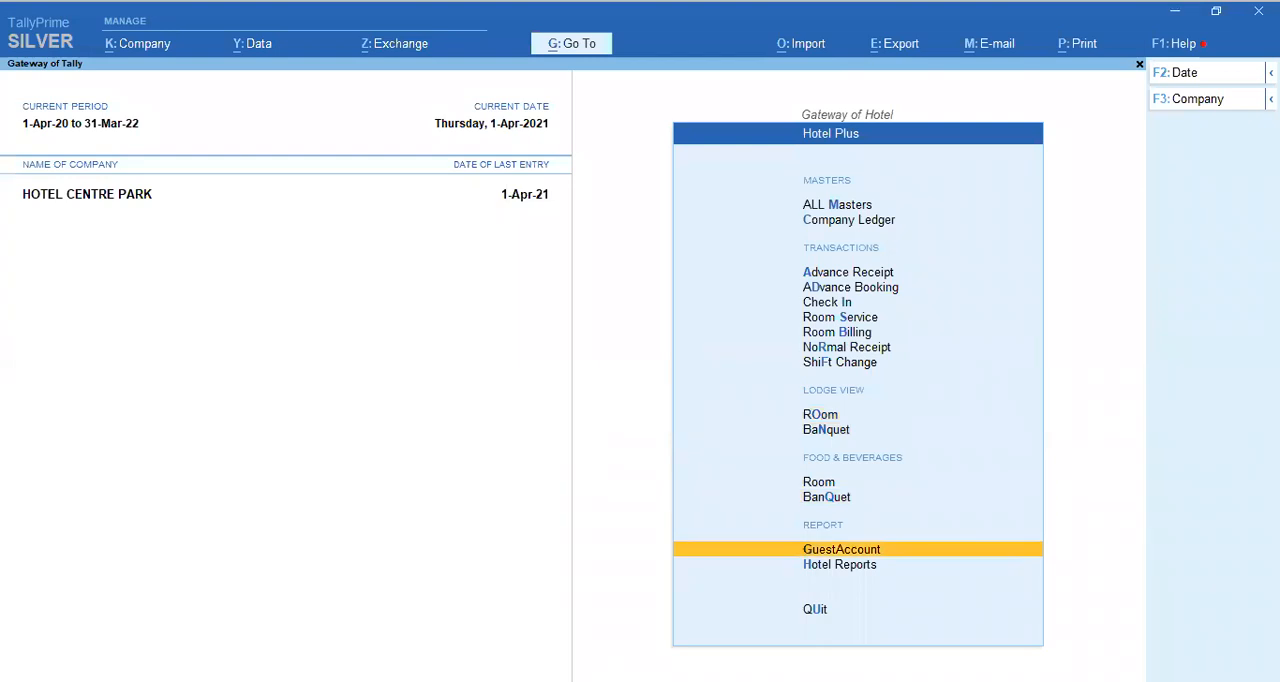
key(Return)
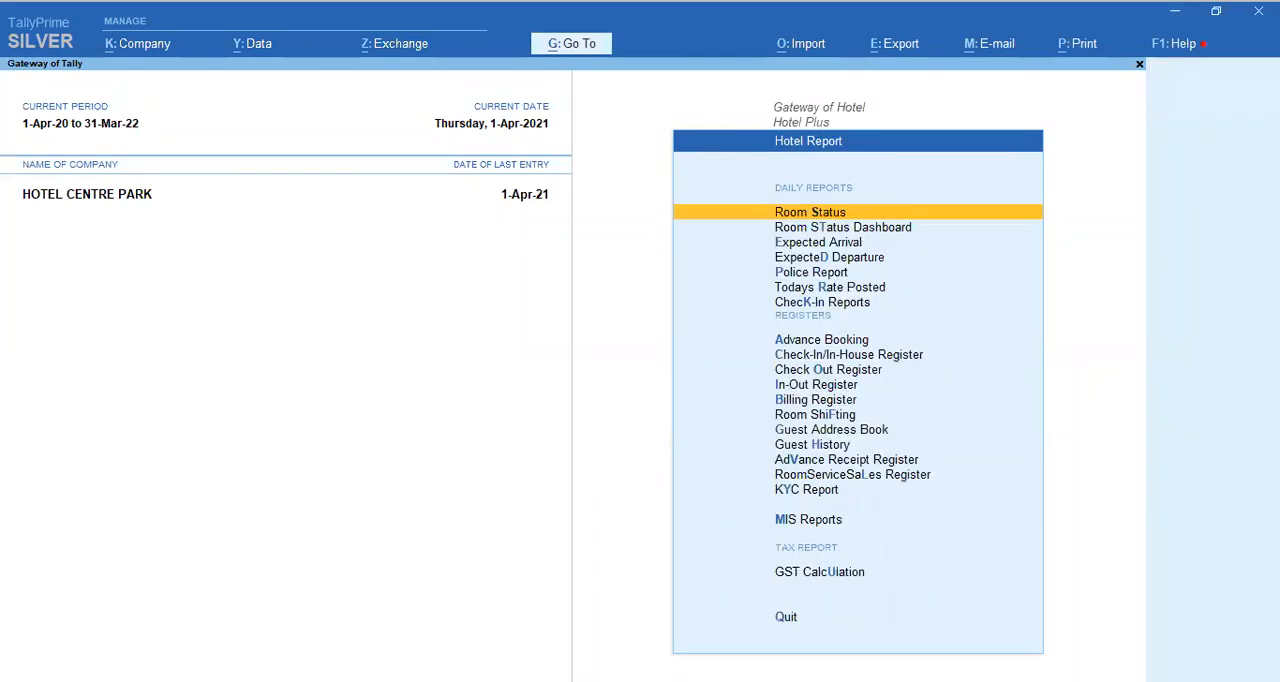
Step: Look through the available daily reports and registers, from Room Status Dashboard down to MIS Reports
key(Down)
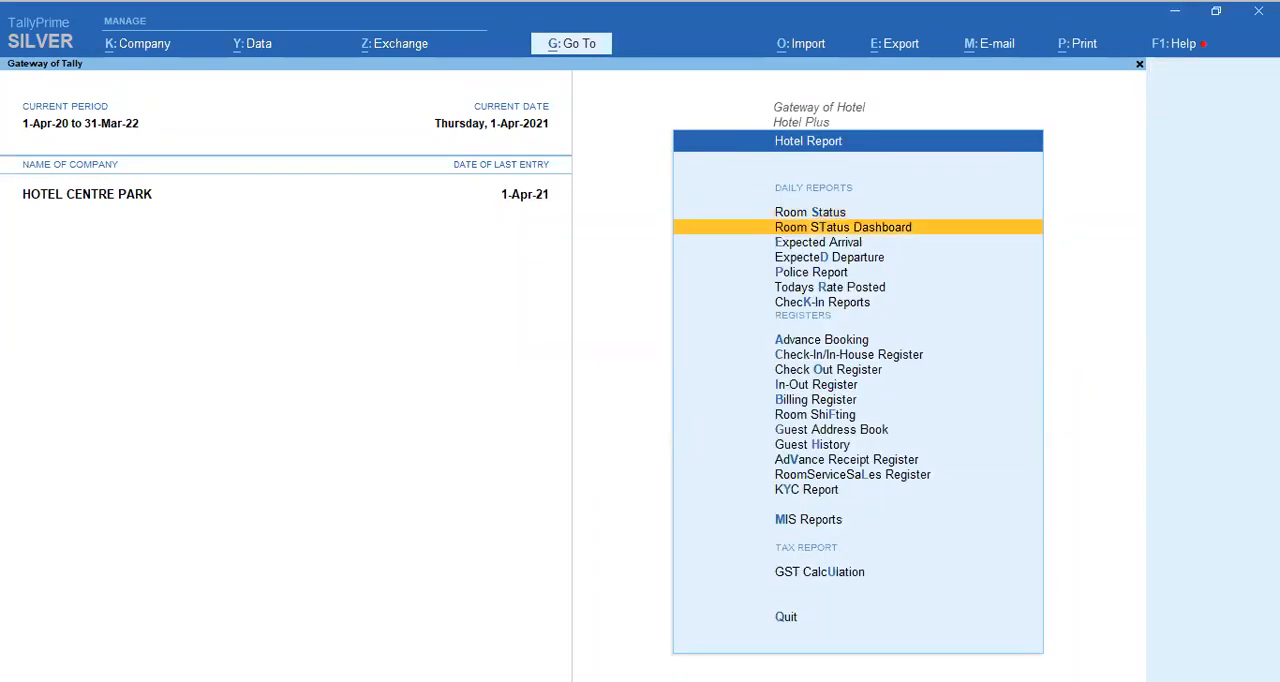
key(Down)
key(Down)
key(Down)
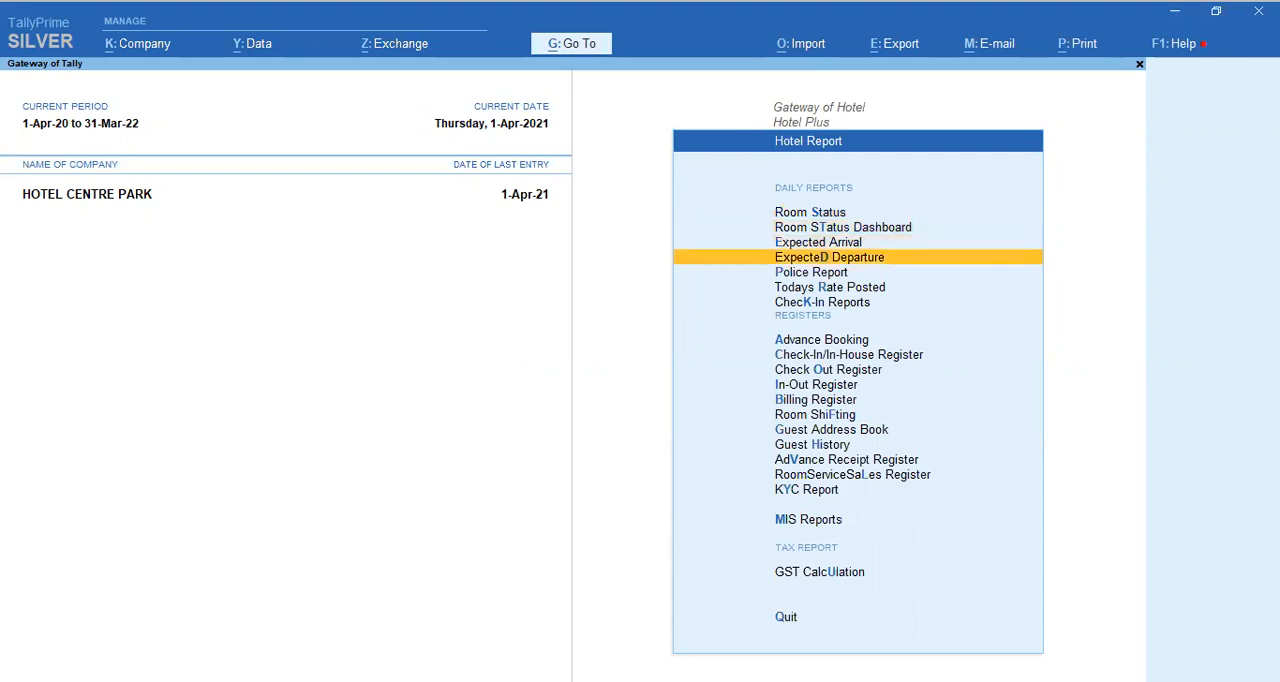
key(Down)
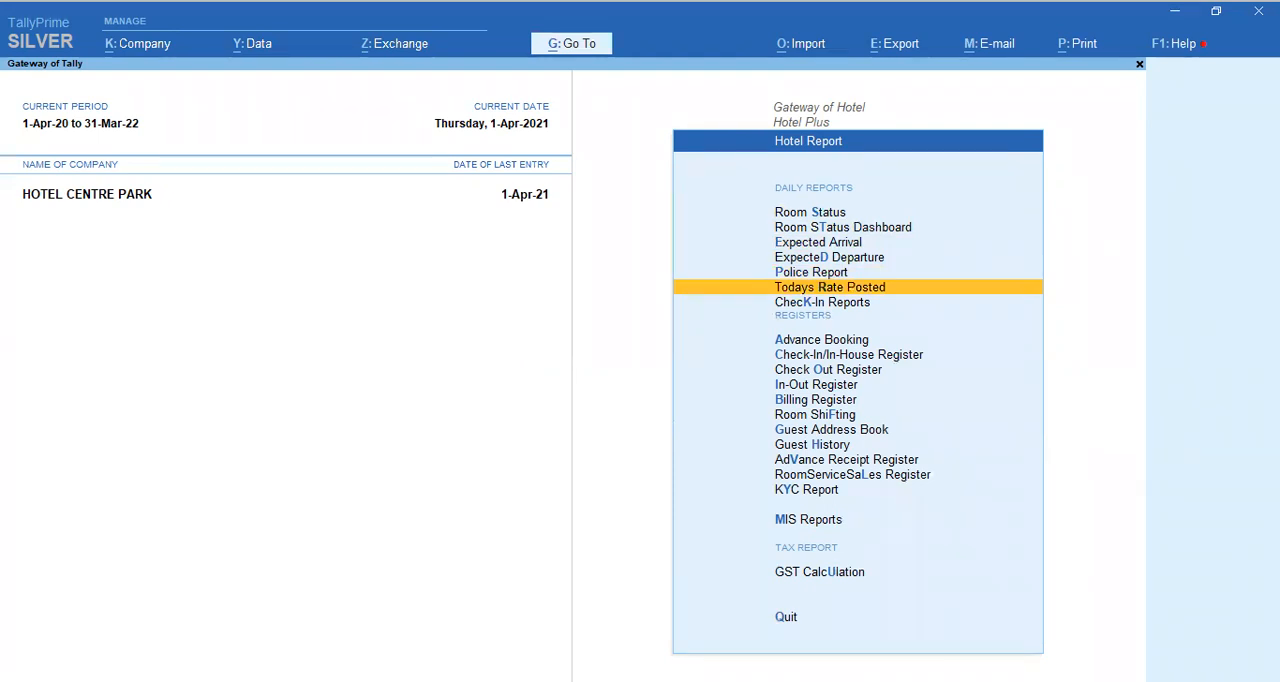
key(Down)
key(Down)
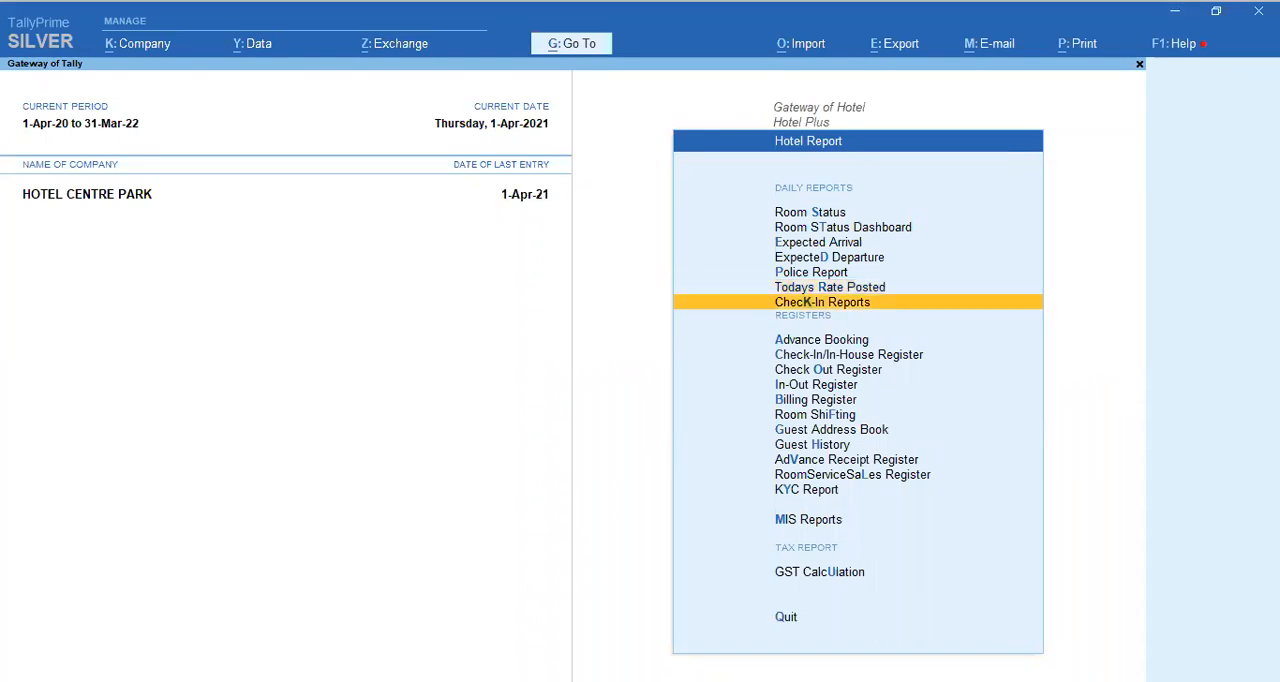
key(Down)
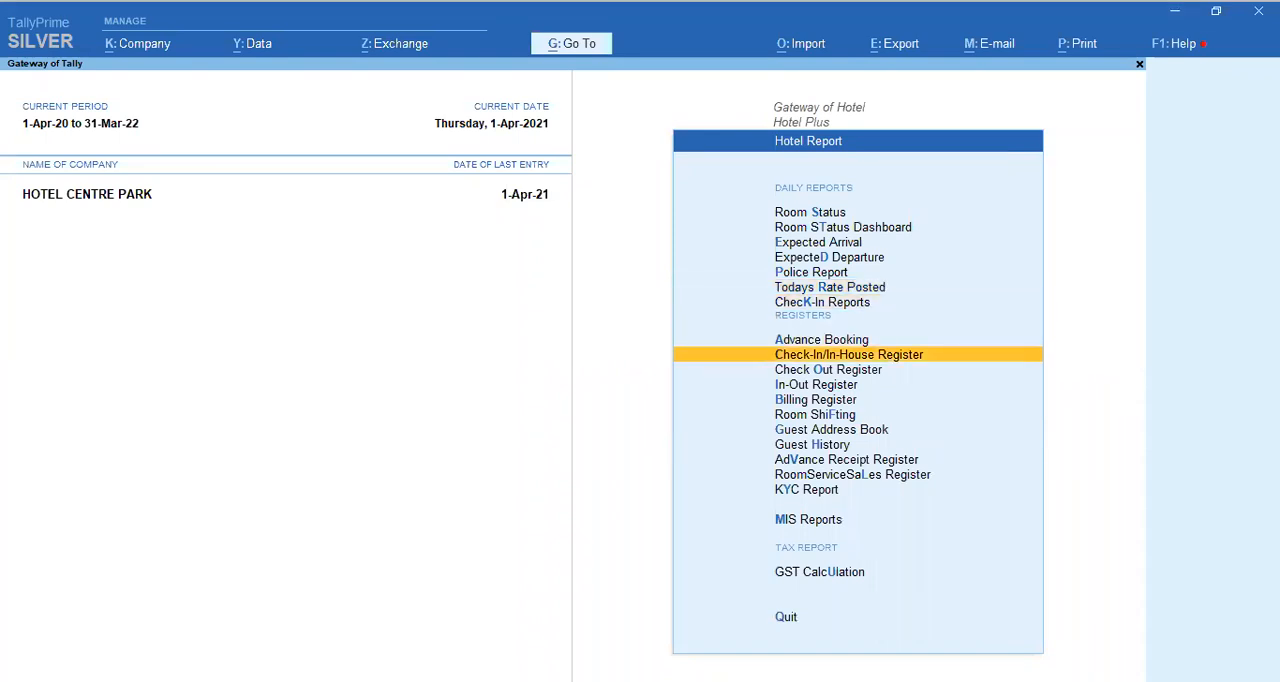
key(Down)
key(Down)
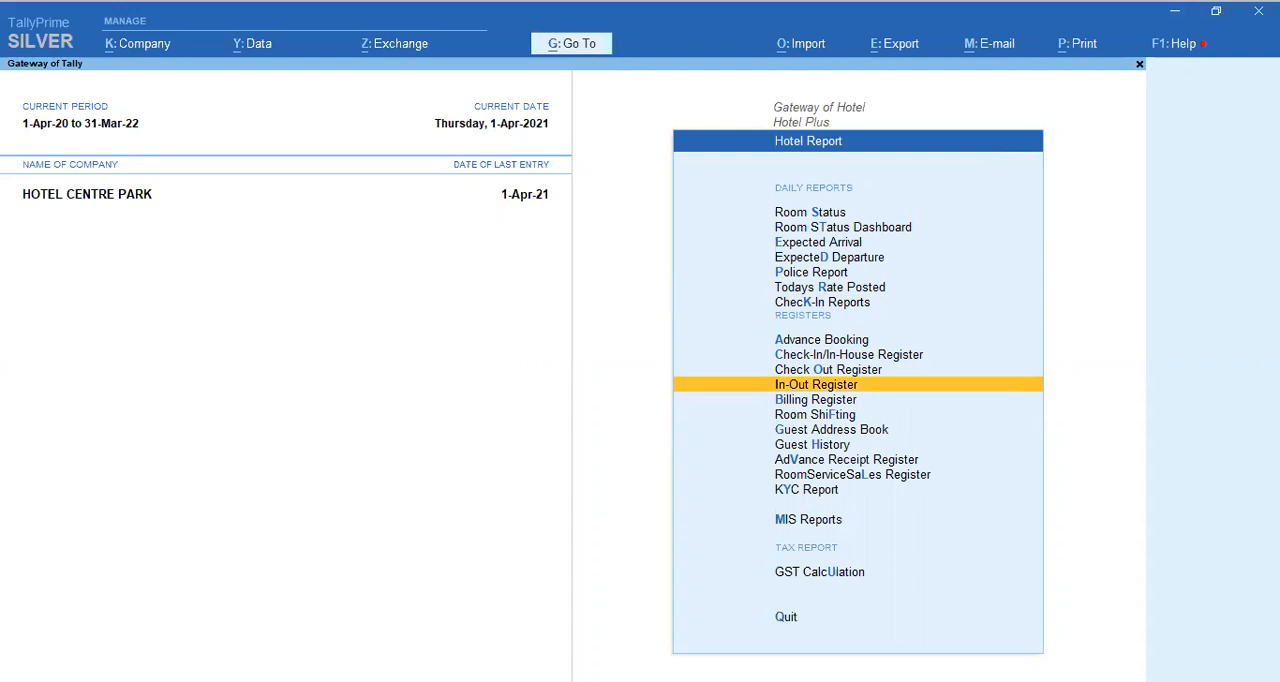
key(Down)
key(Down)
key(Down)
key(Down)
key(Down)
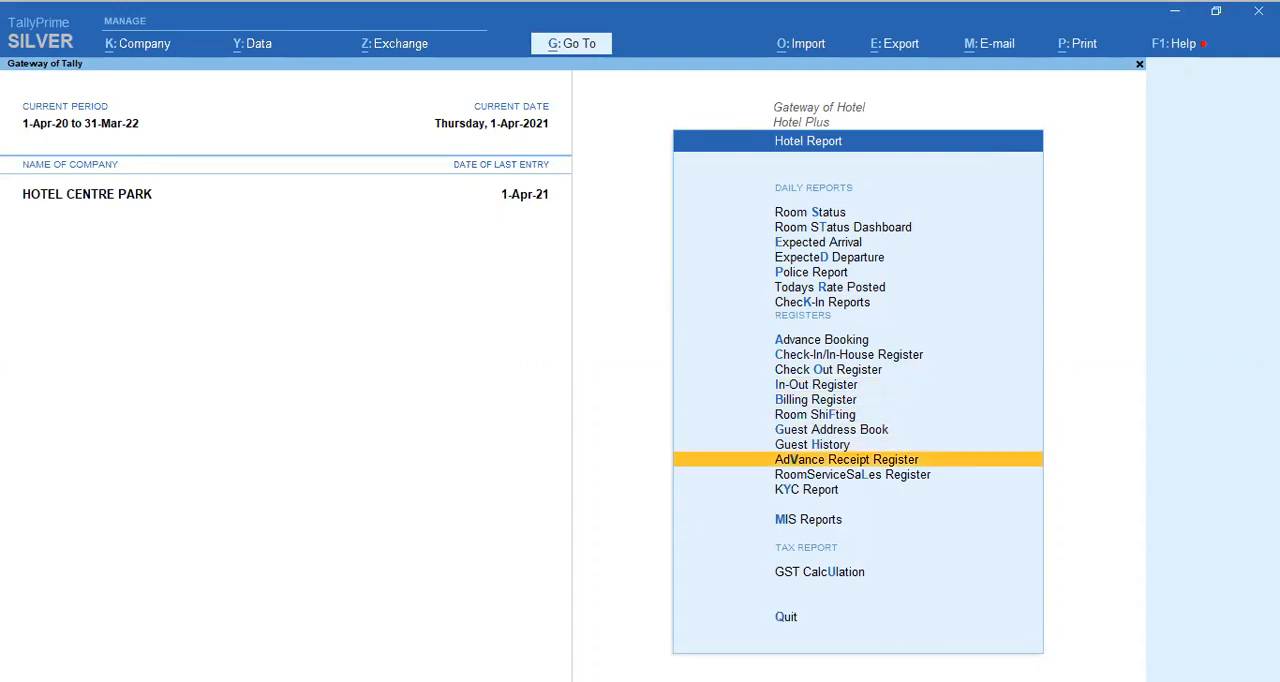
key(Down)
key(Down)
key(Down)
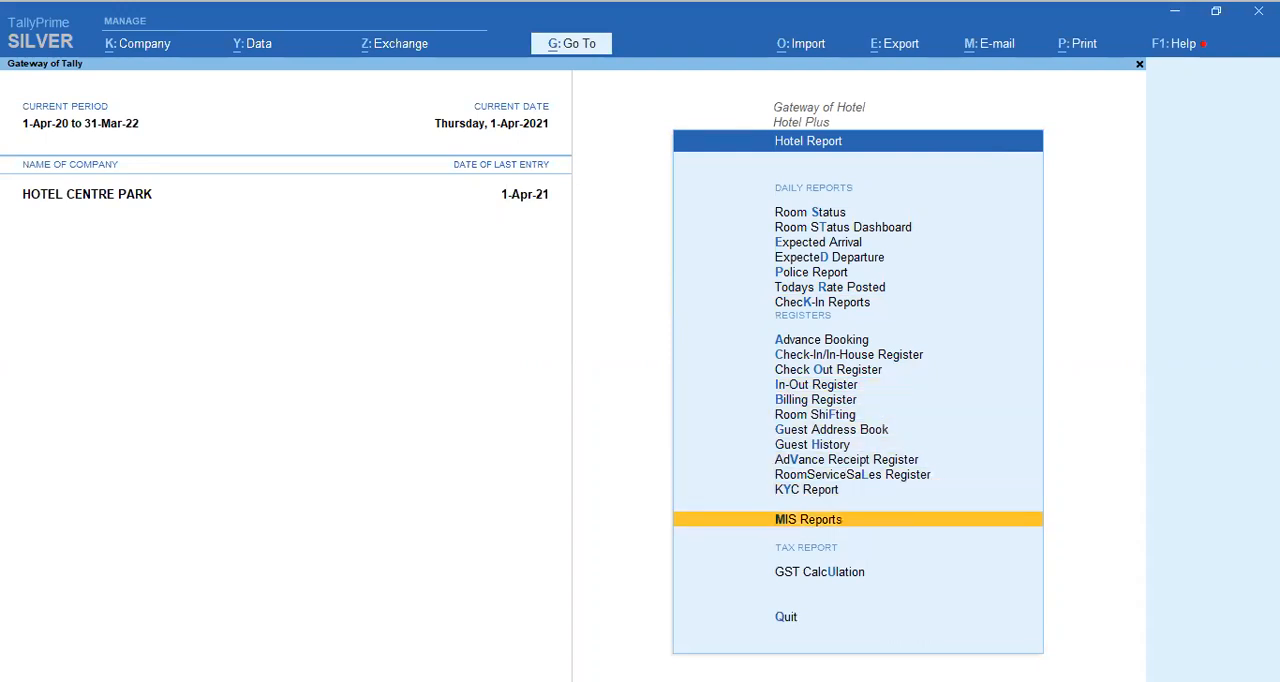
Step: Open MIS Reports and look through its reports, from Day End Report down to Room Bill vs Bill Settlement
key(Return)
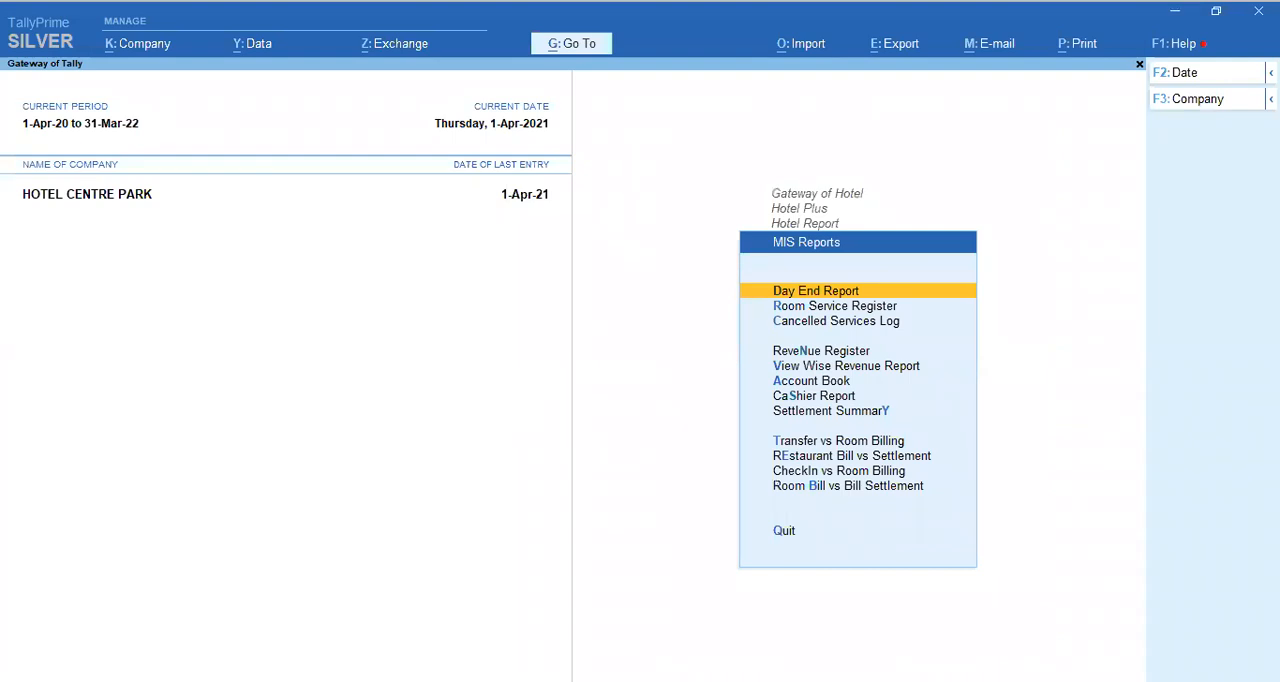
key(Down)
key(Down)
key(Down)
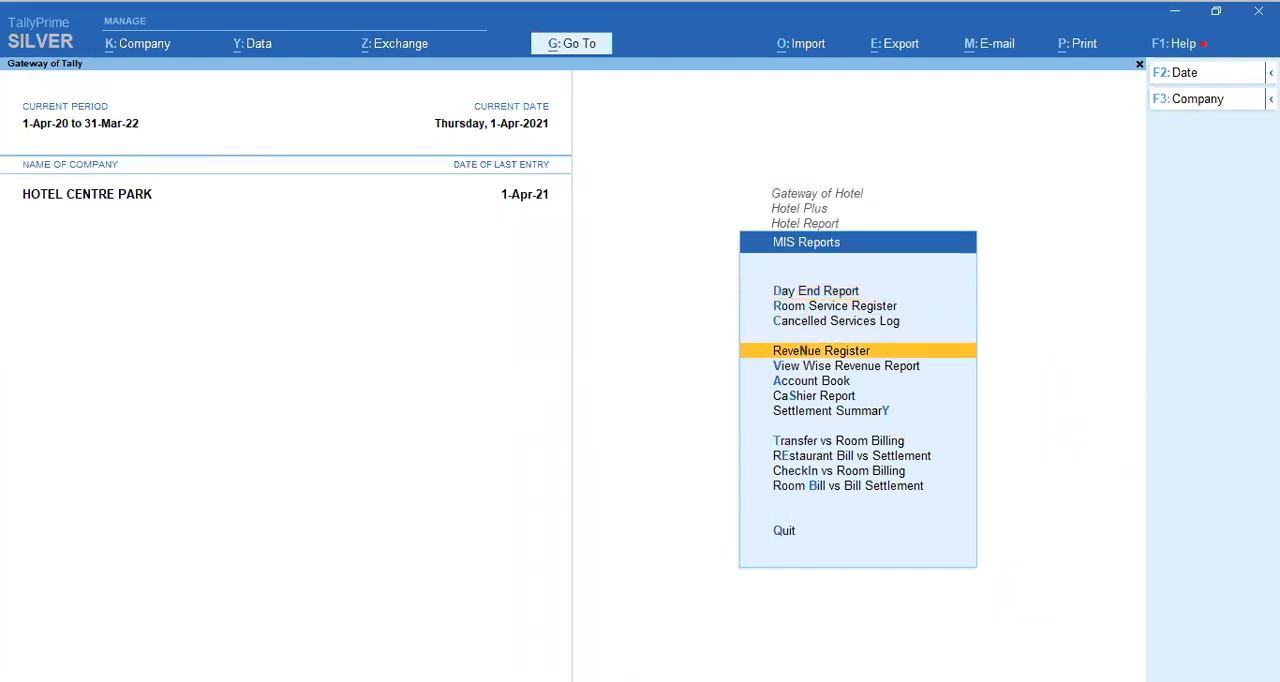
key(Down)
key(Down)
key(Down)
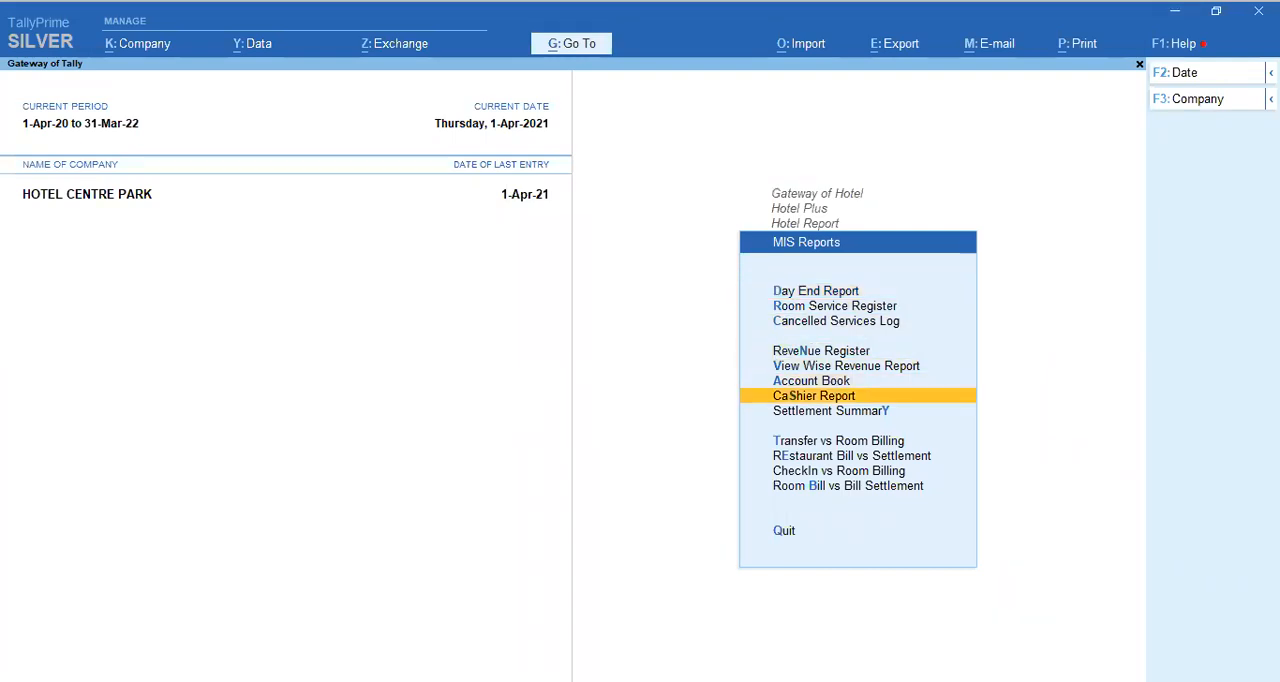
key(Down)
key(Down)
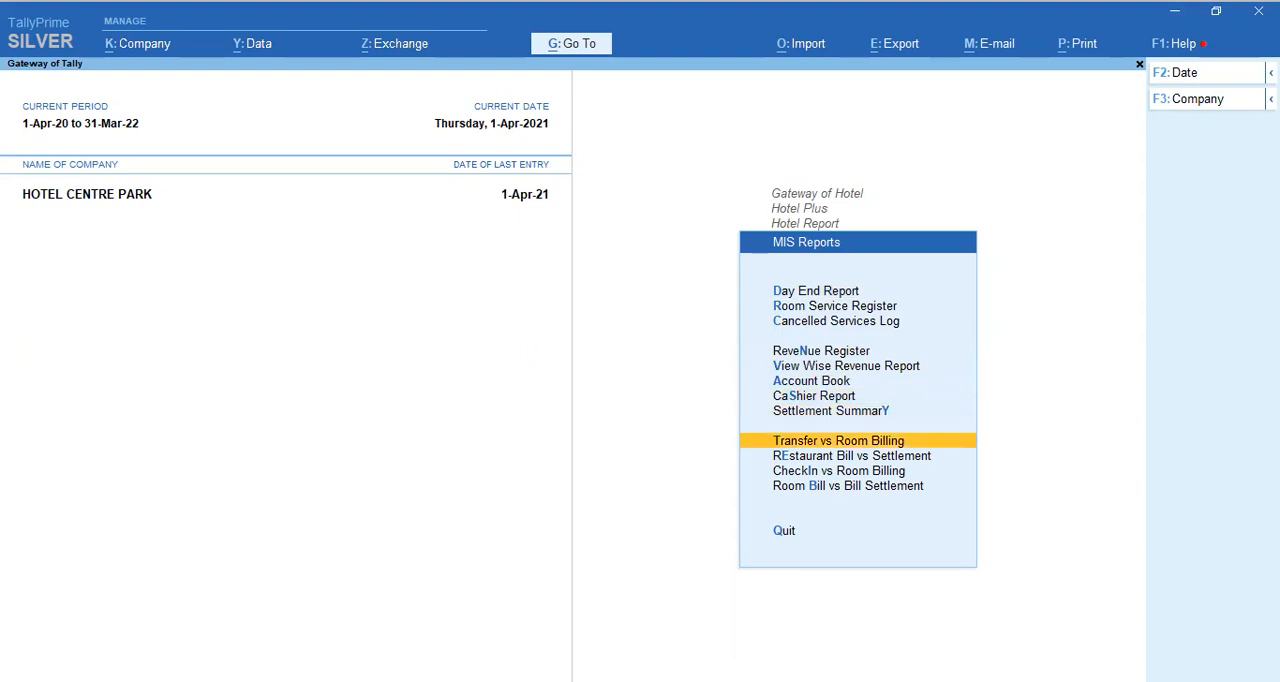
key(Down)
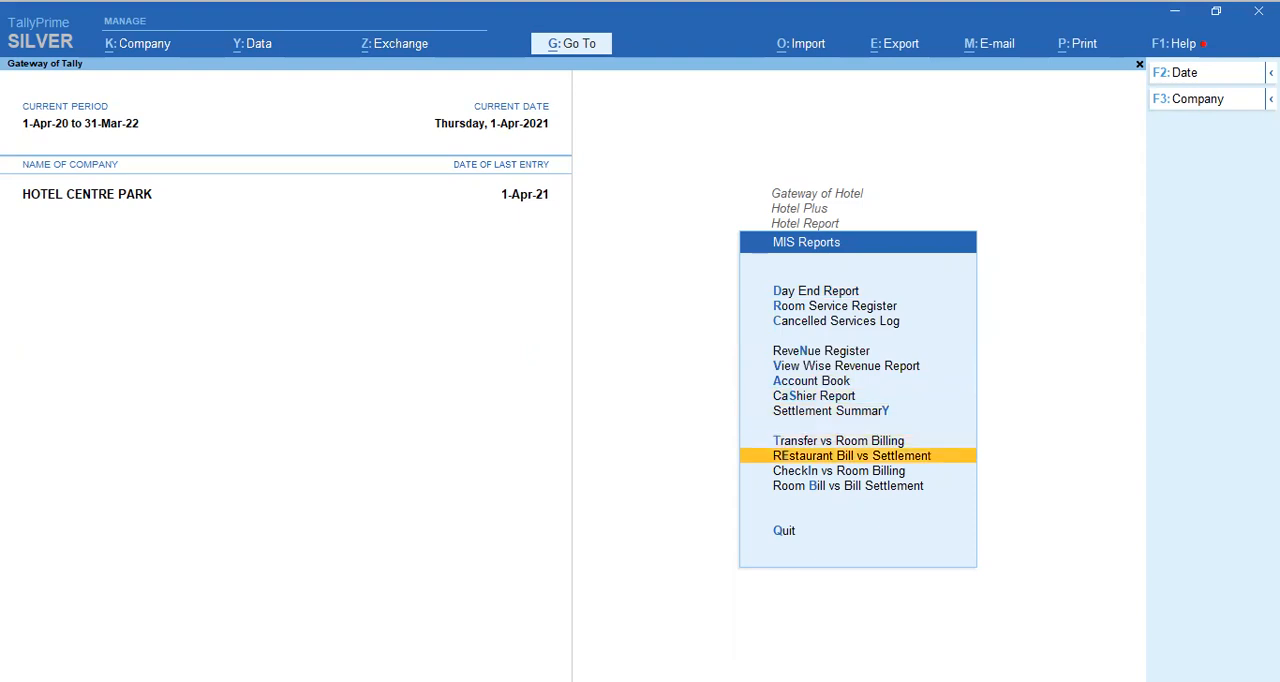
key(Up)
key(Down)
key(Down)
key(Down)
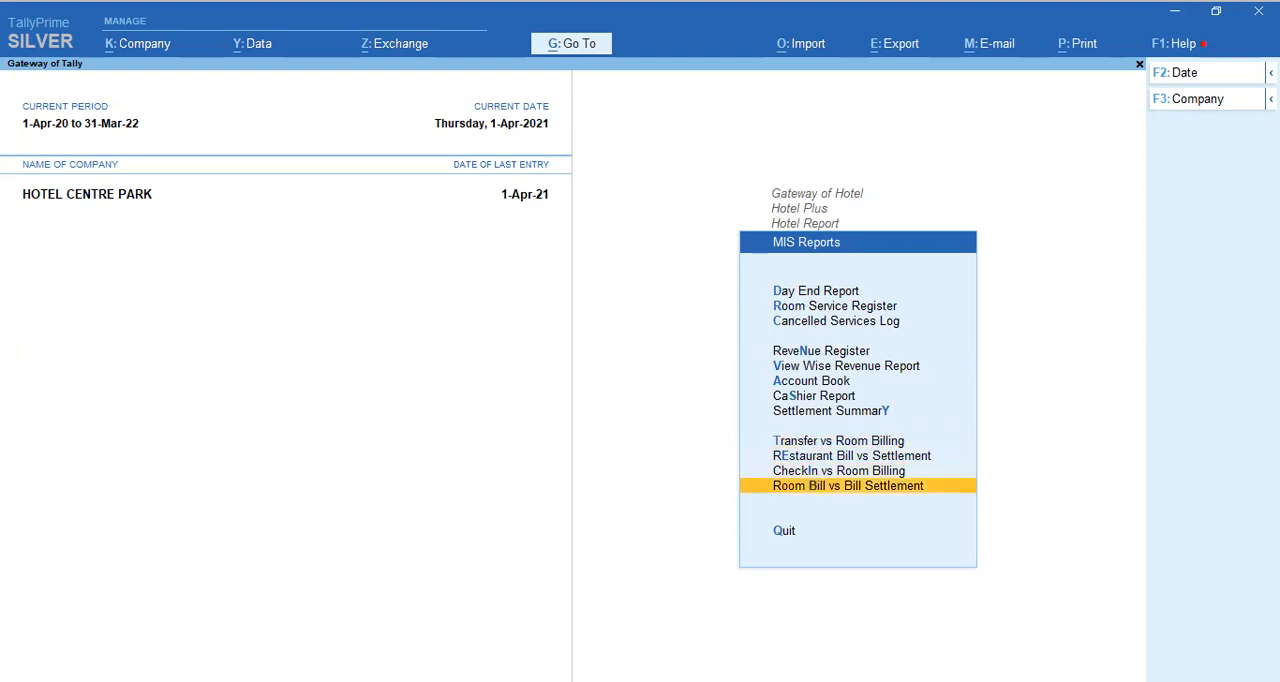
Step: Leave the hotel reports and Hotel Plus, and open the Restaurant Menu from Gateway of Hotel
key(Escape)
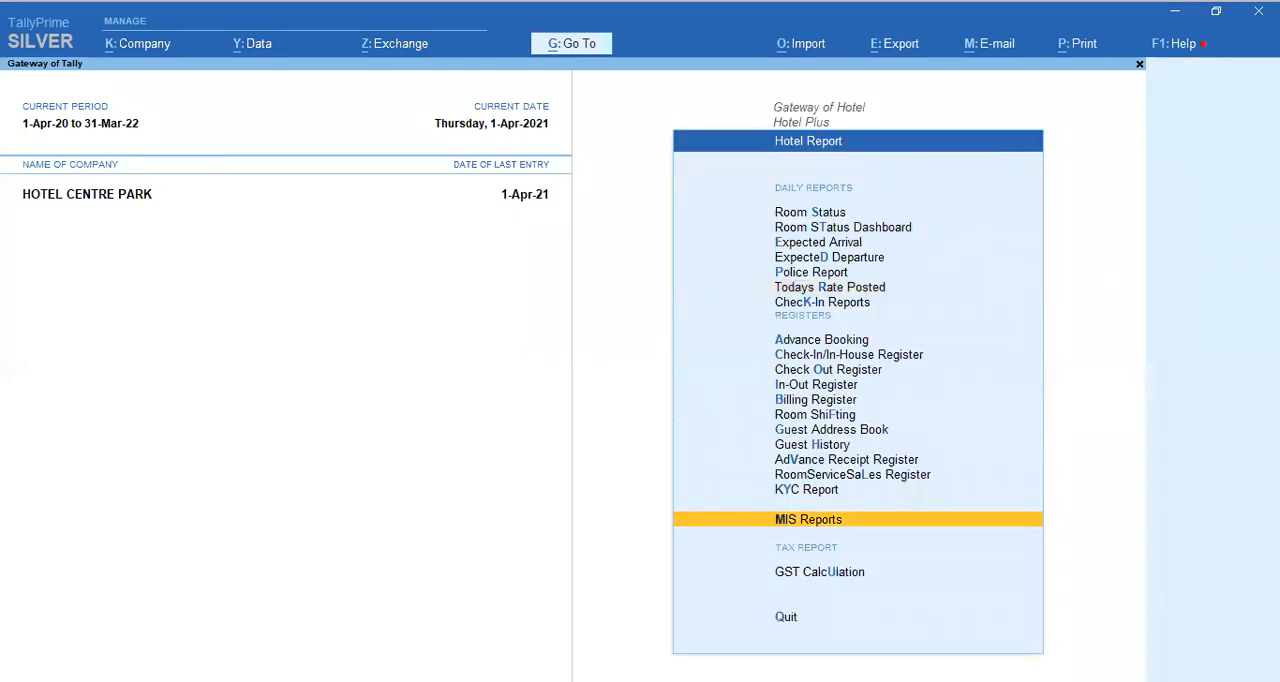
key(Escape)
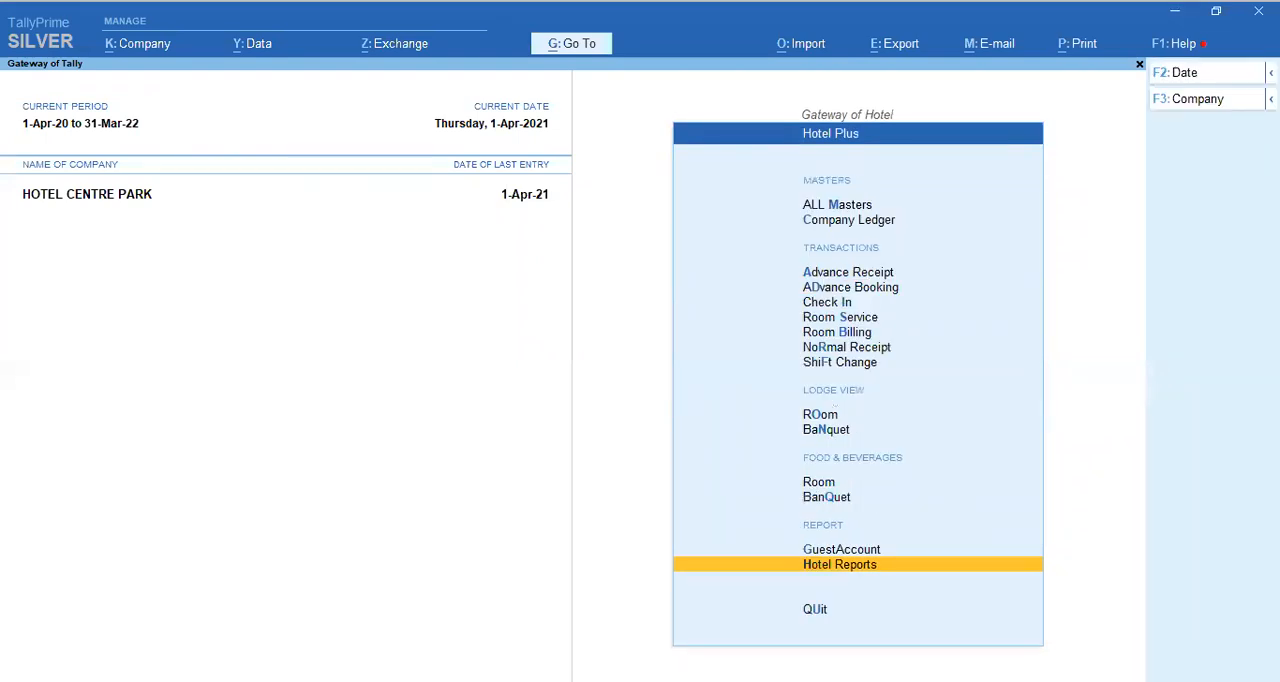
key(Escape)
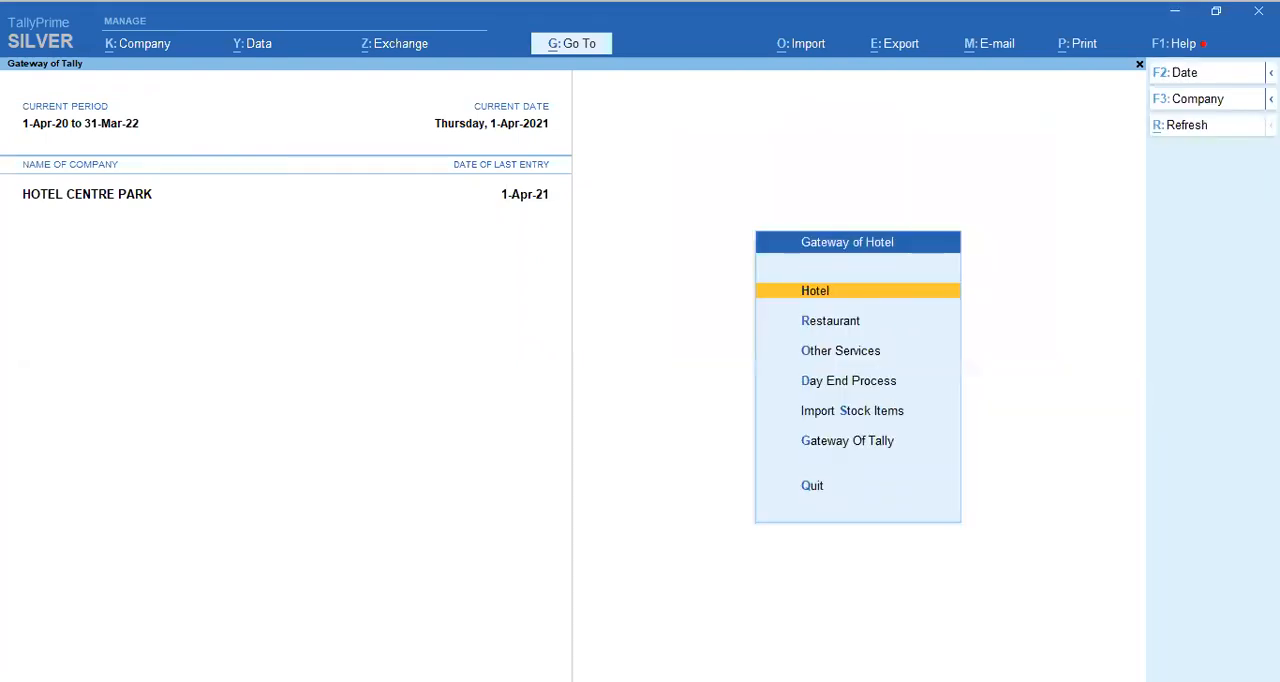
key(Down)
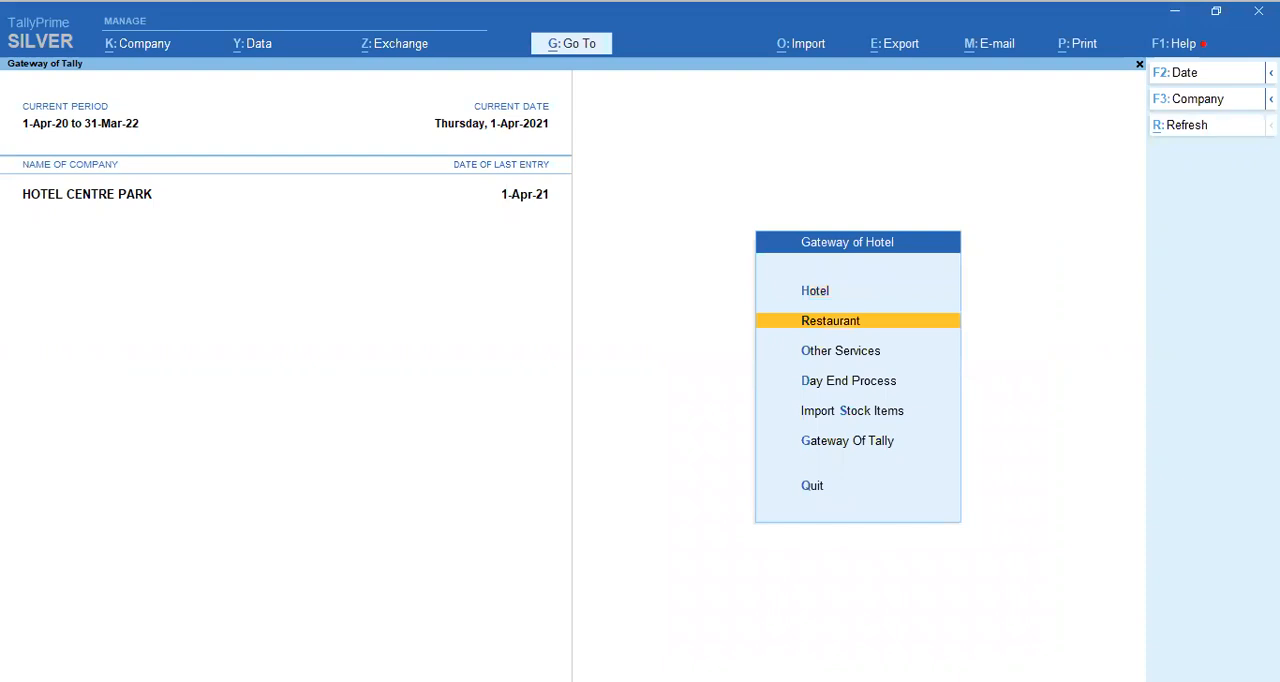
key(Return)
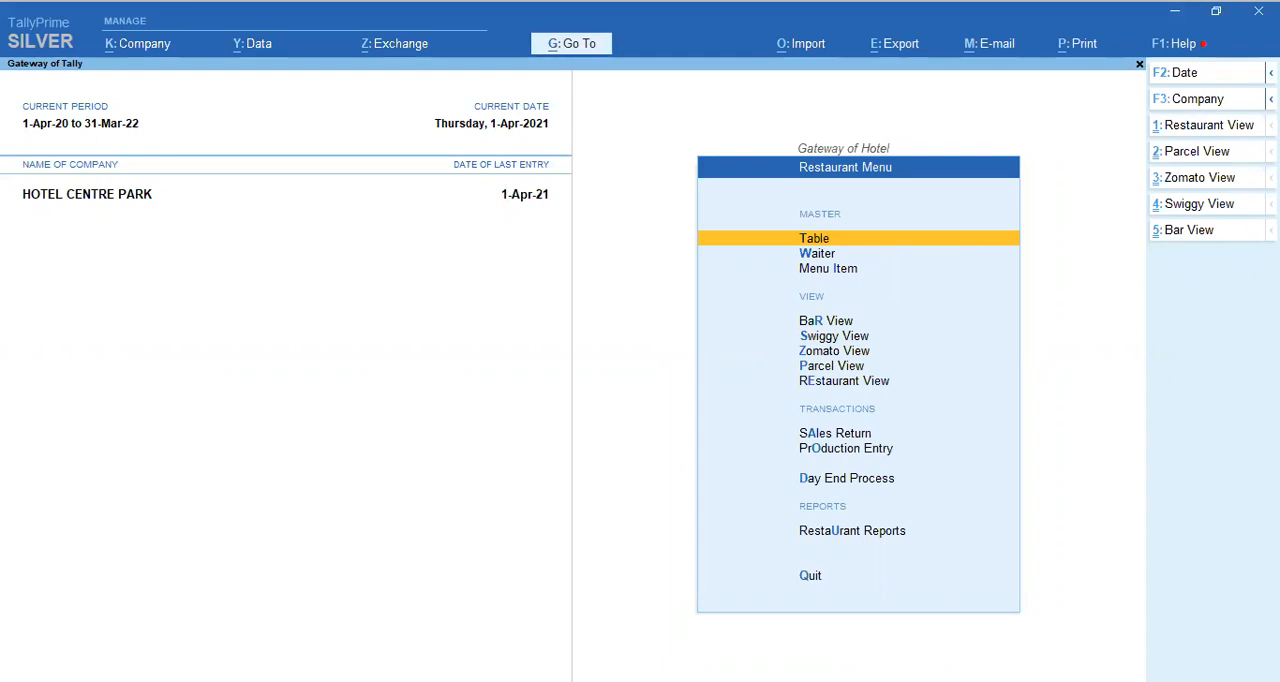
Step: Open the Table master list and look through the tables down to T 04
key(Return)
key(Down)
key(Down)
key(Down)
key(Down)
key(Down)
key(Down)
key(Down)
key(Down)
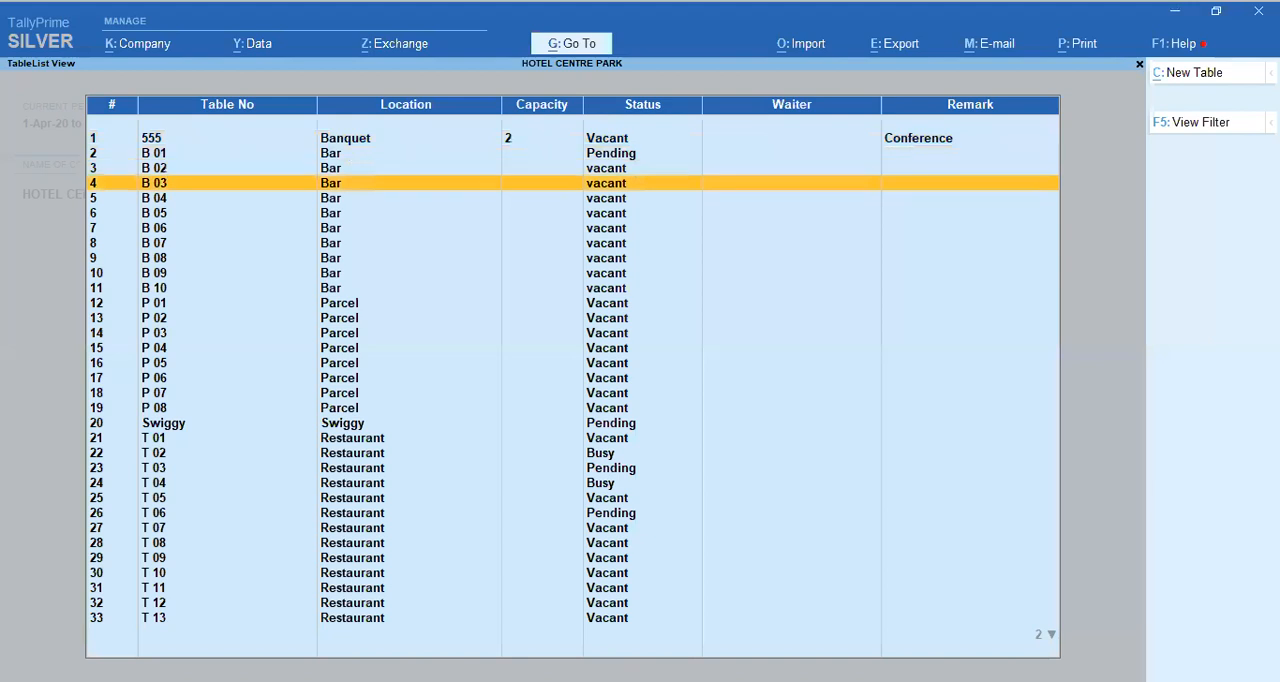
key(Down)
key(Down)
key(Down)
key(Down)
key(Down)
key(Down)
key(Down)
key(Down)
key(Down)
key(Down)
key(Down)
key(Down)
key(Down)
key(Down)
key(Down)
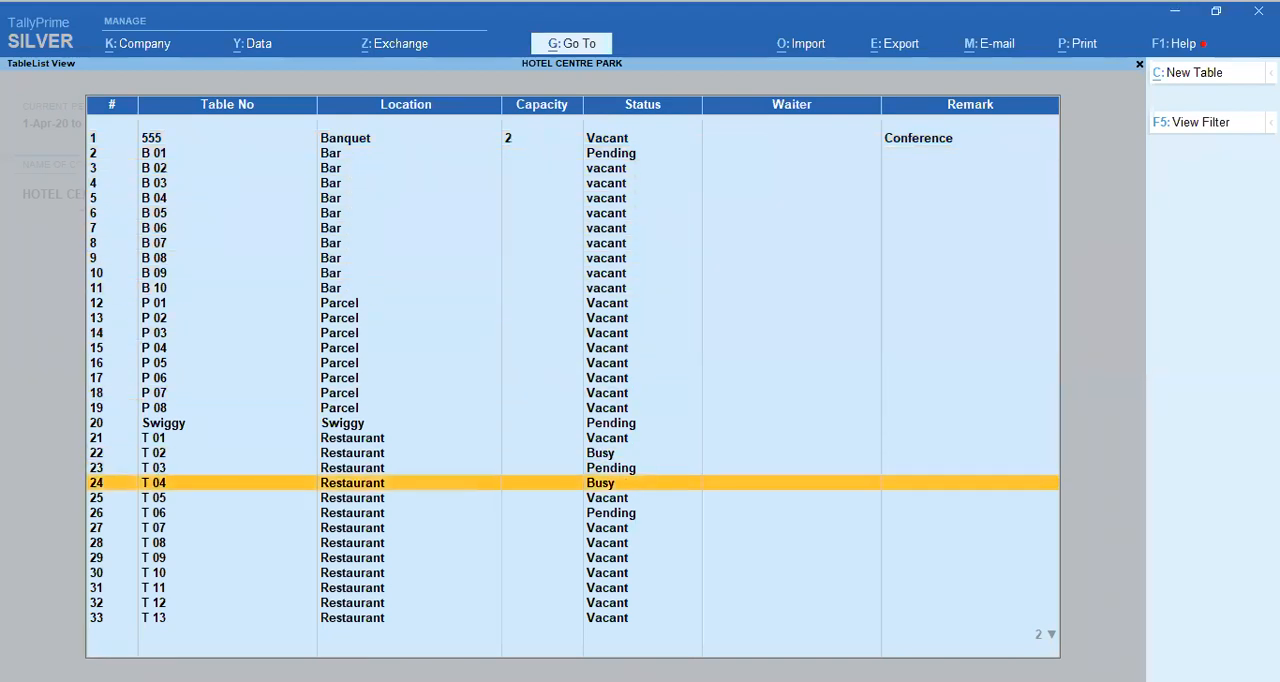
Step: Open table T 04's master, view the available table locations, and leave the table list without saving
key(Return)
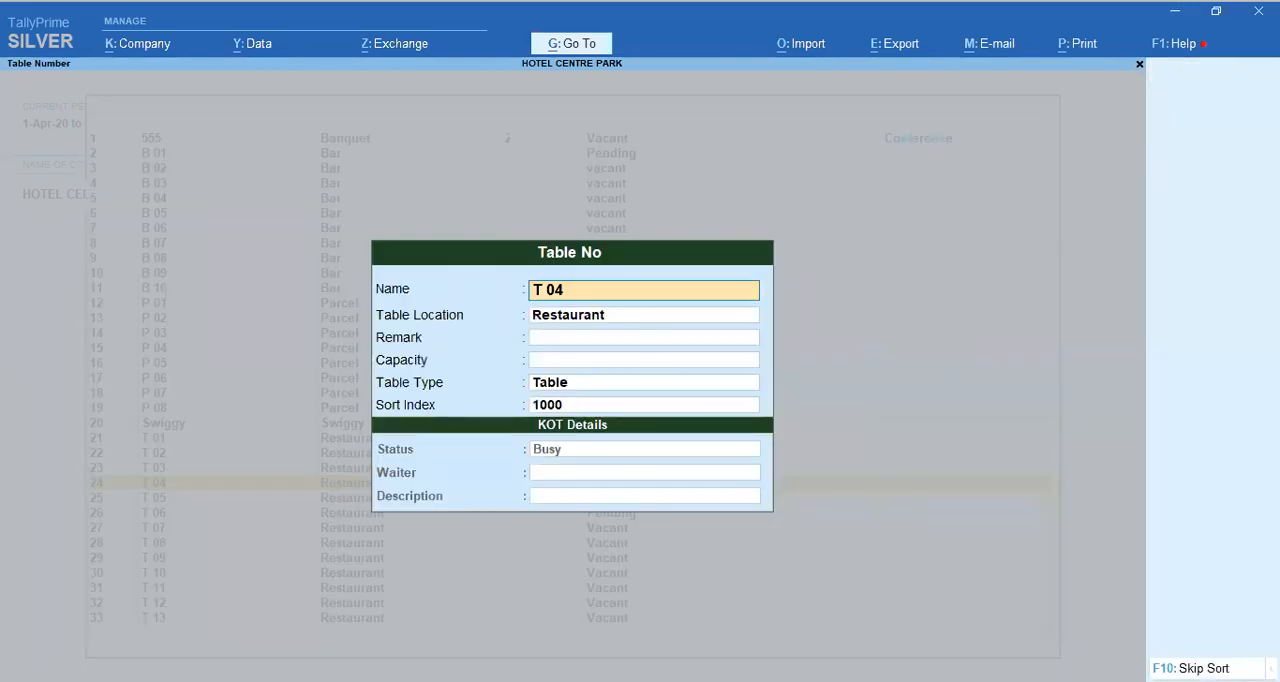
key(Return)
key(Return)
key(Up)
key(BackSpace)
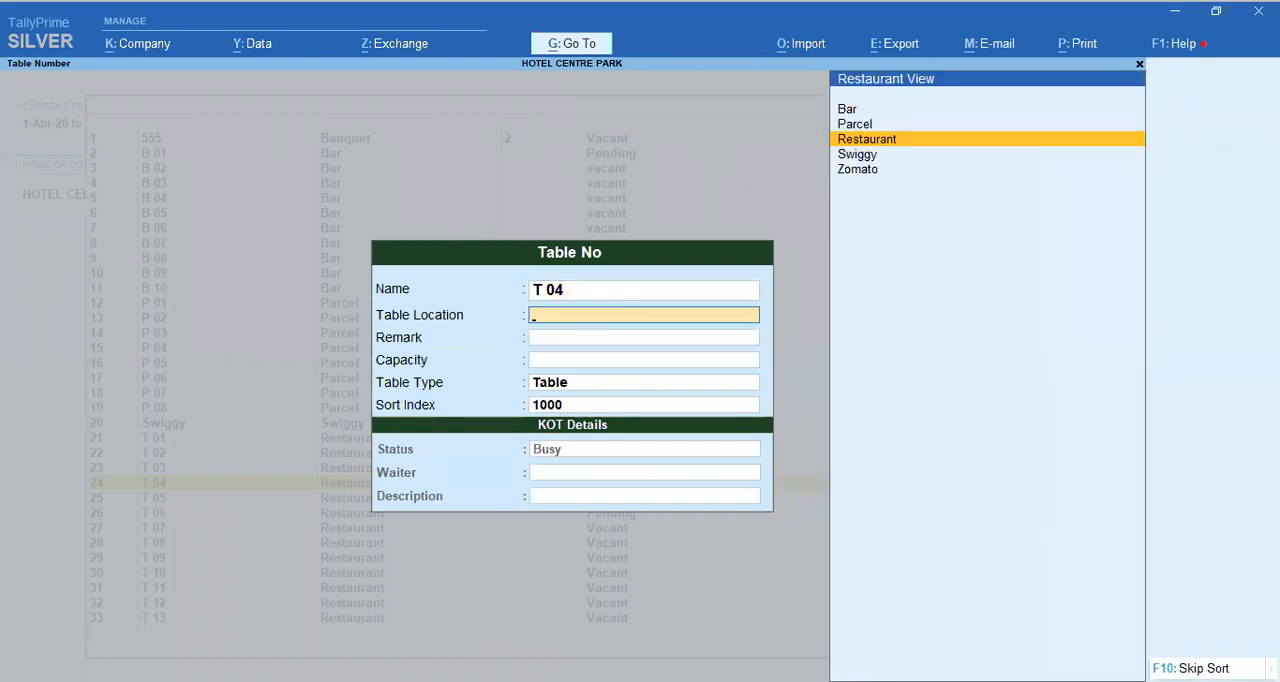
key(Escape)
key(Escape)
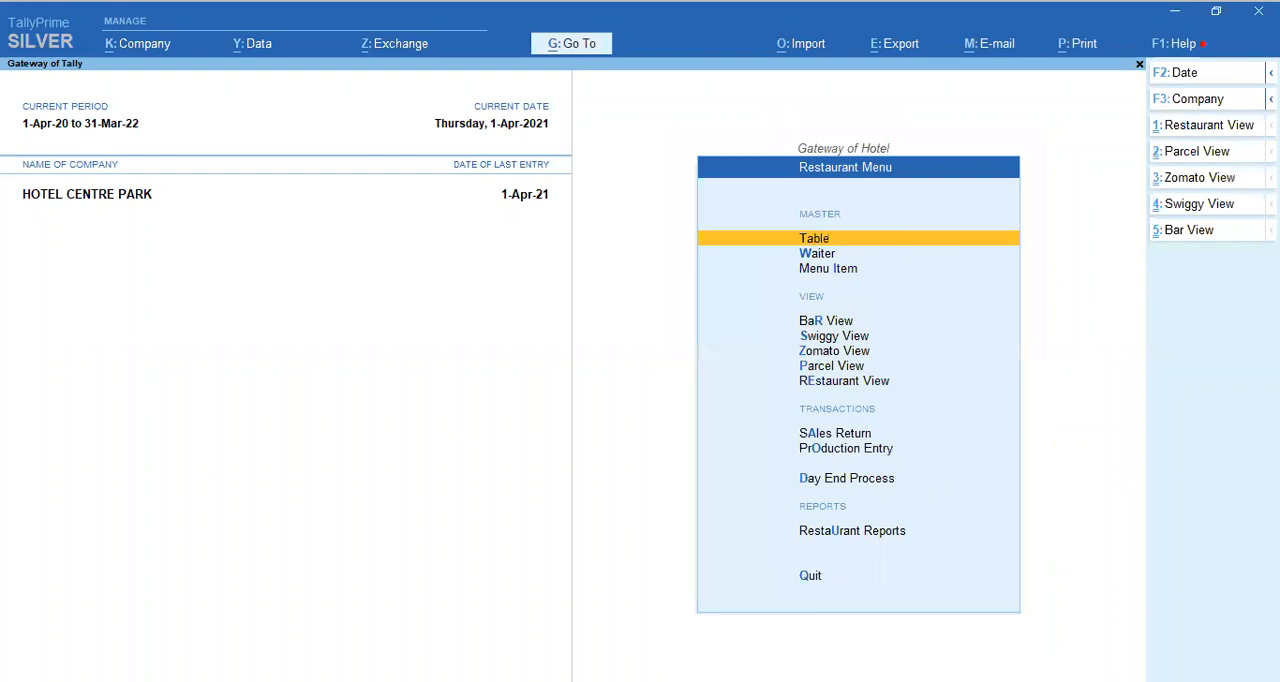
Step: Look through the order views offered in the Restaurant Menu: Bar, Swiggy, Zomato, Parcel and Restaurant
key(Down)
key(Down)
key(Down)
key(Down)
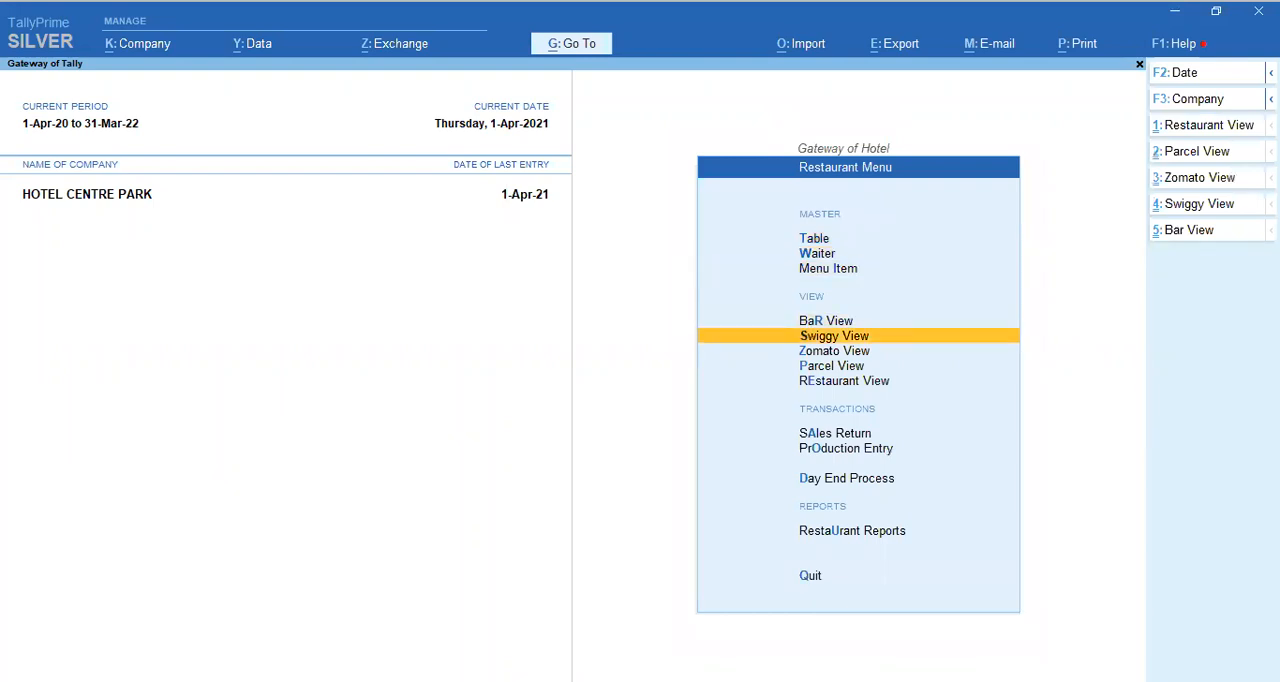
key(Down)
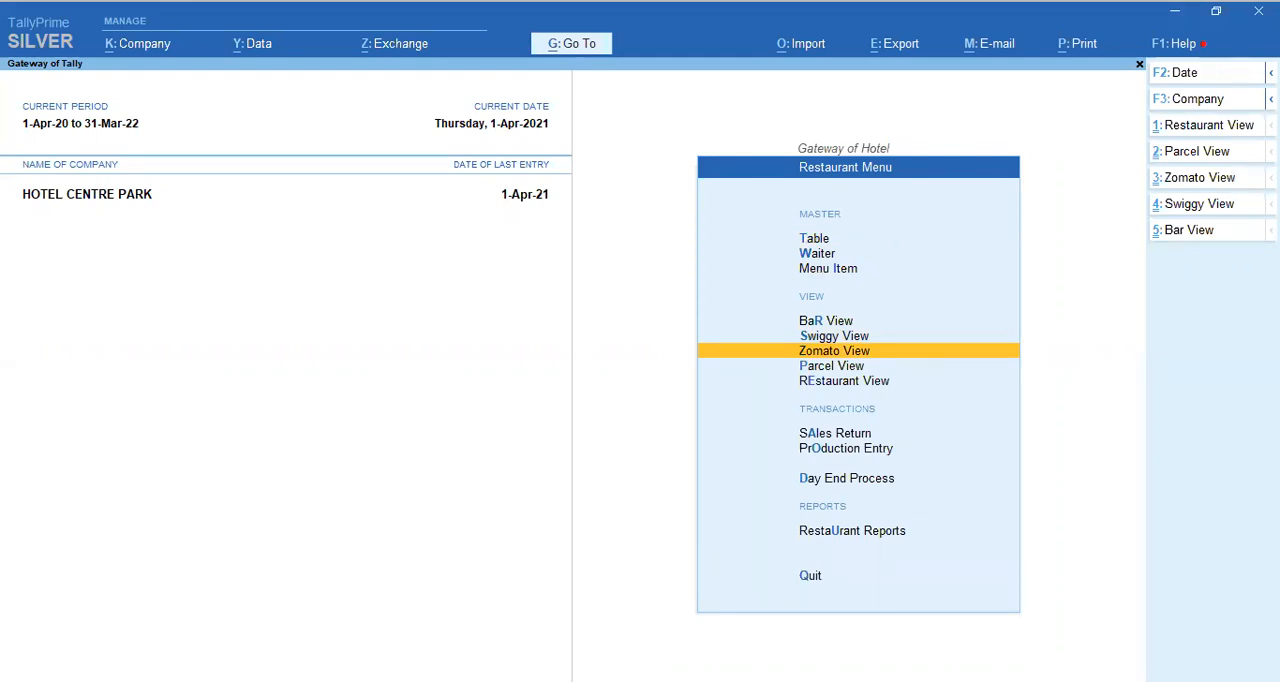
key(Down)
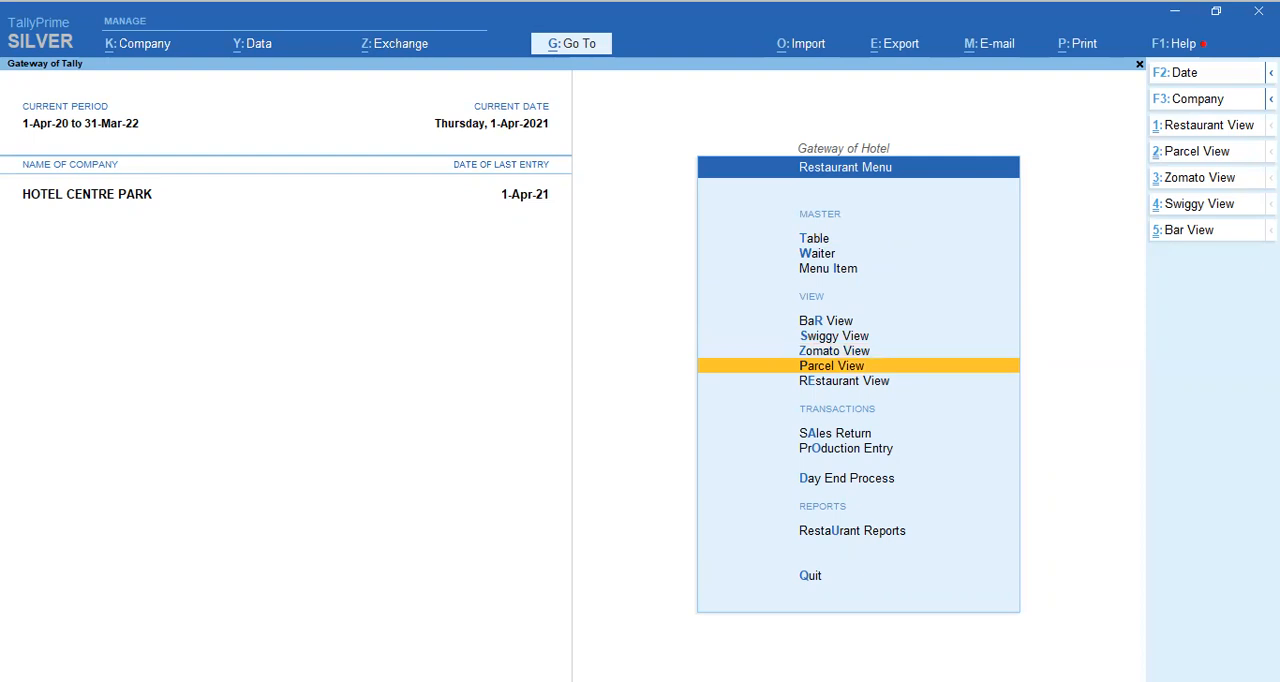
key(Down)
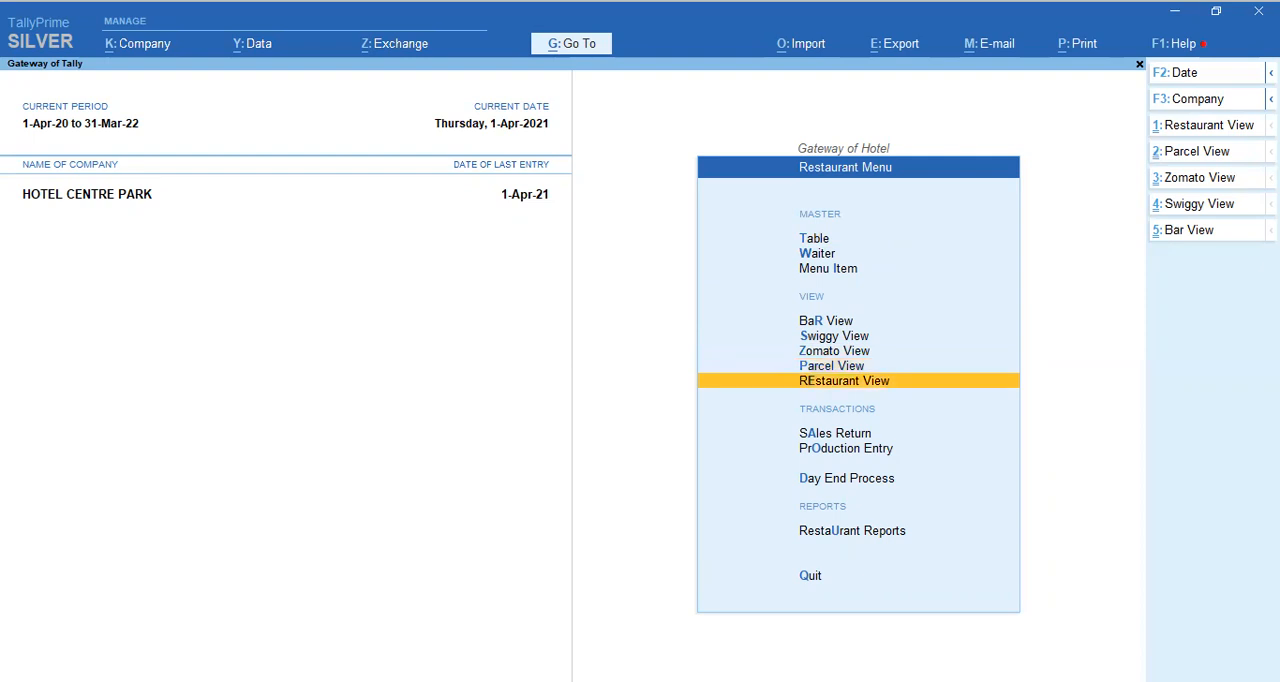
key(Up)
key(Up)
key(Up)
key(Up)
key(Up)
key(Up)
key(Up)
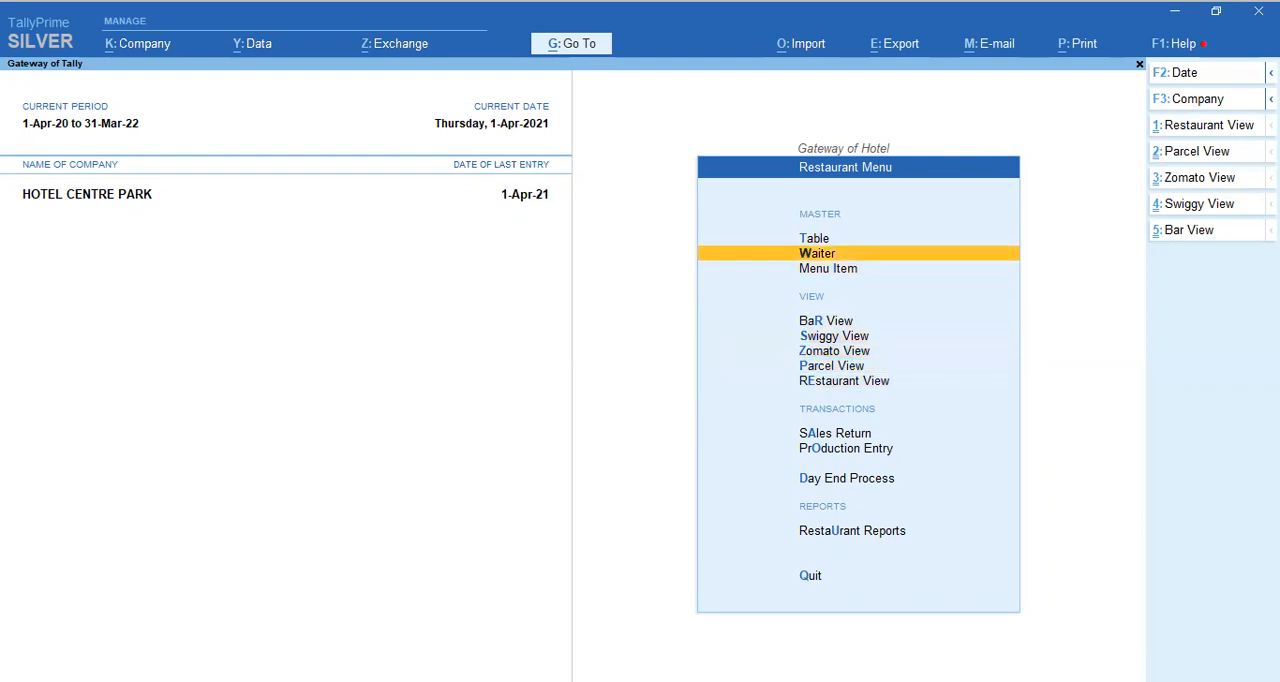
Step: Open the existing waiter's master for alteration, inspect its fields, and quit the Waiter master without saving
key(Down)
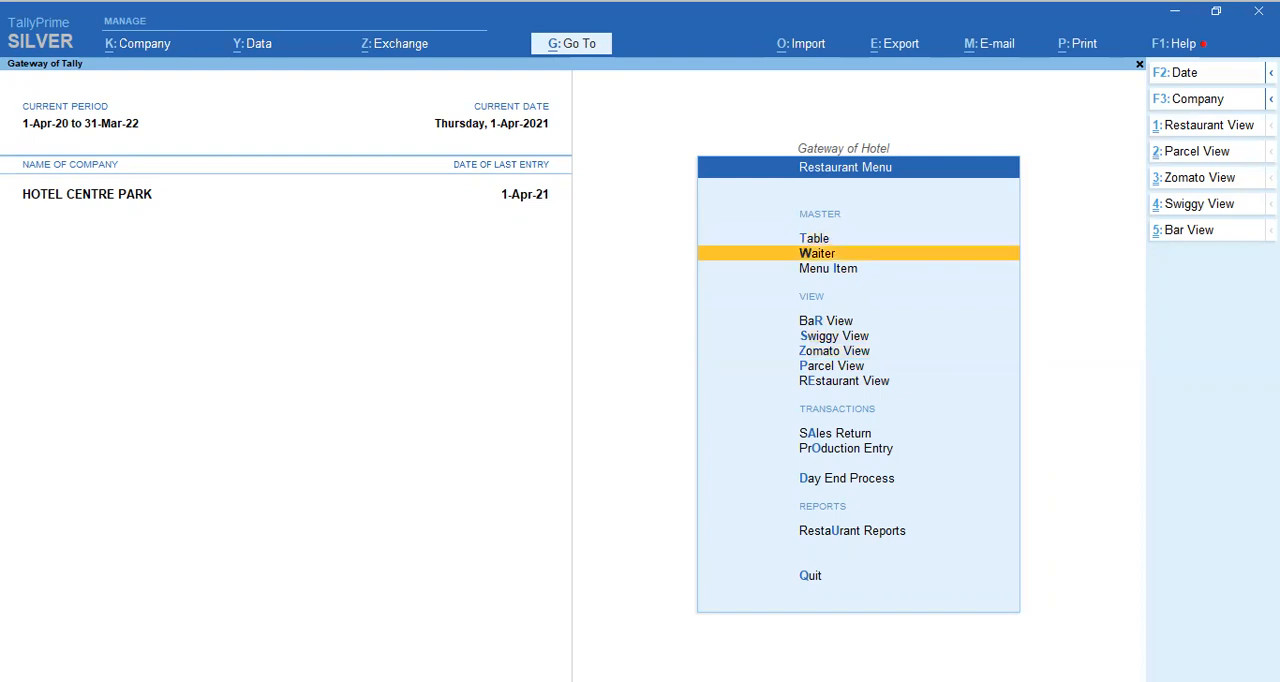
key(Return)
key(Down)
key(Down)
key(Return)
key(Return)
key(Delete)
key(Delete)
key(Delete)
key(Delete)
key(Delete)
key(Delete)
key(Delete)
key(Delete)
key(Delete)
key(Delete)
key(Escape)
key(y)
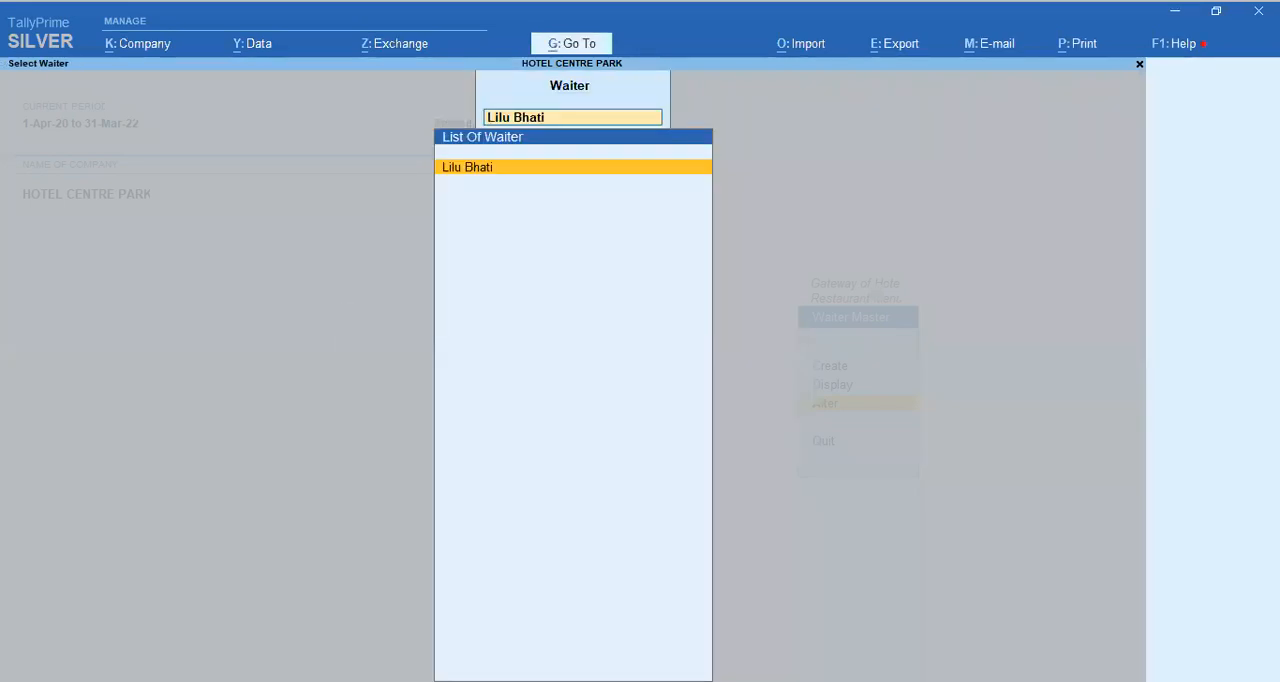
key(Escape)
key(Escape)
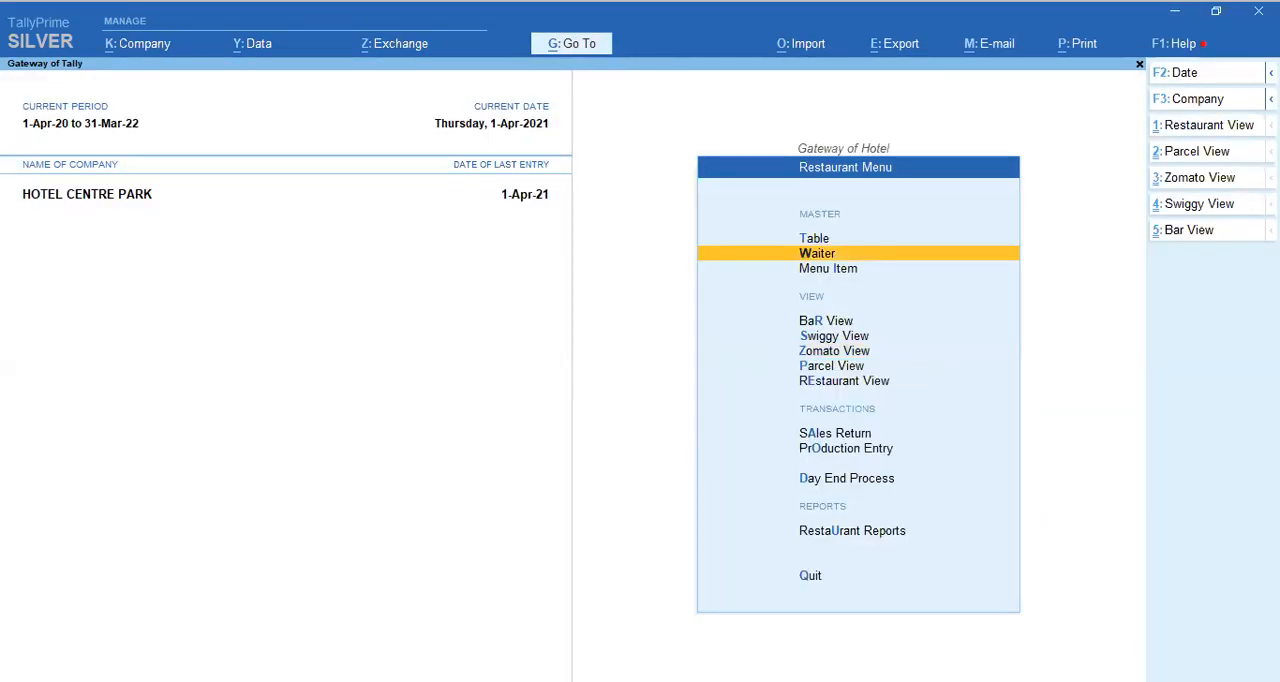
Step: Open Restaurant View and check the status details of tables T 01 to T 05
key(Down)
key(Down)
key(Down)
key(Down)
key(Down)
key(Down)
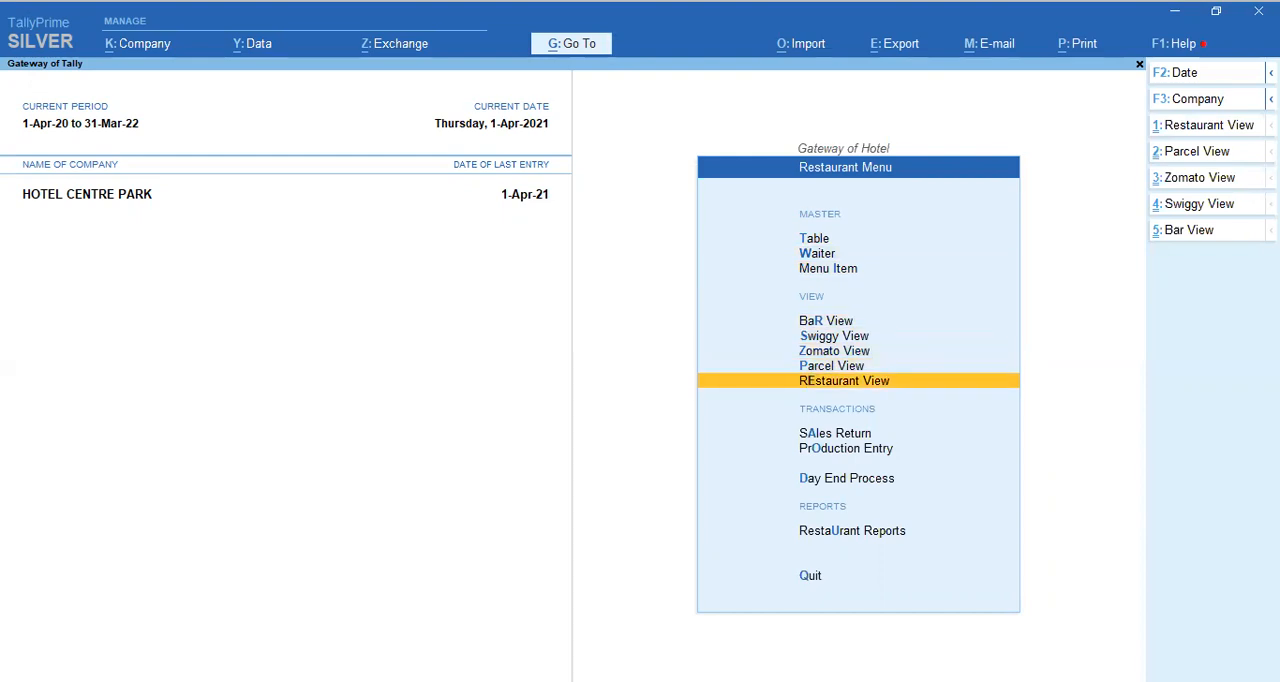
key(Return)
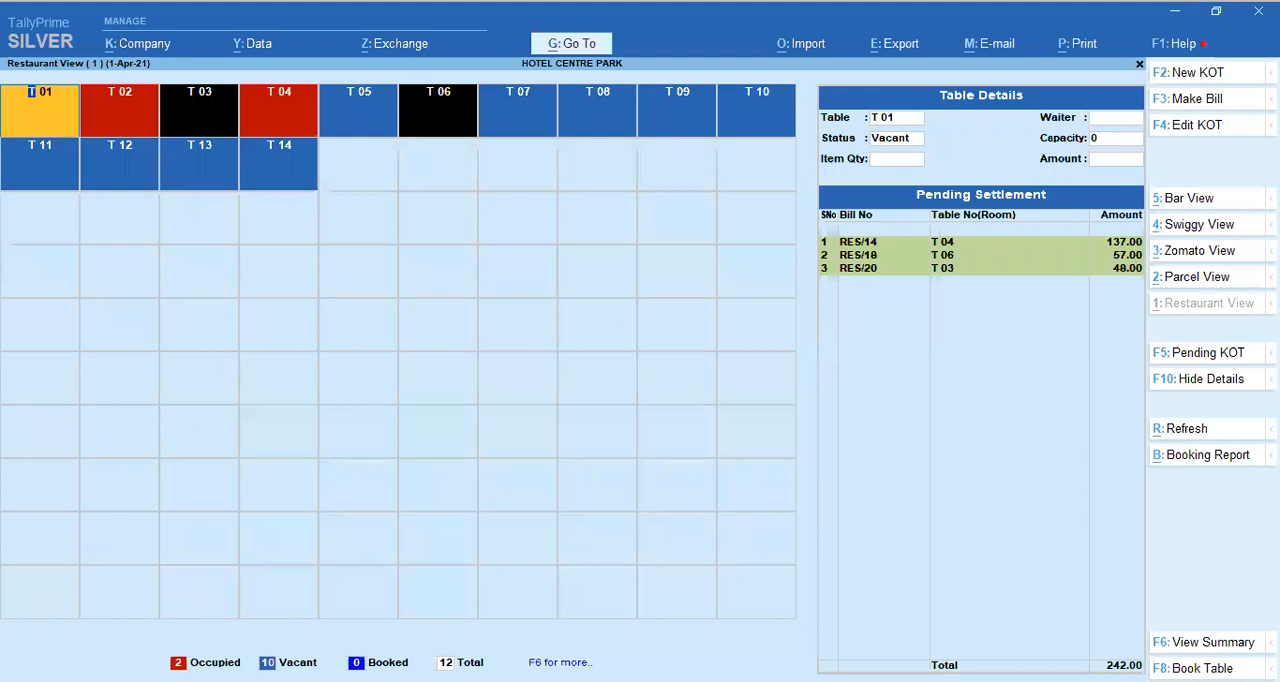
key(Right)
key(Right)
key(Right)
key(Right)
key(Right)
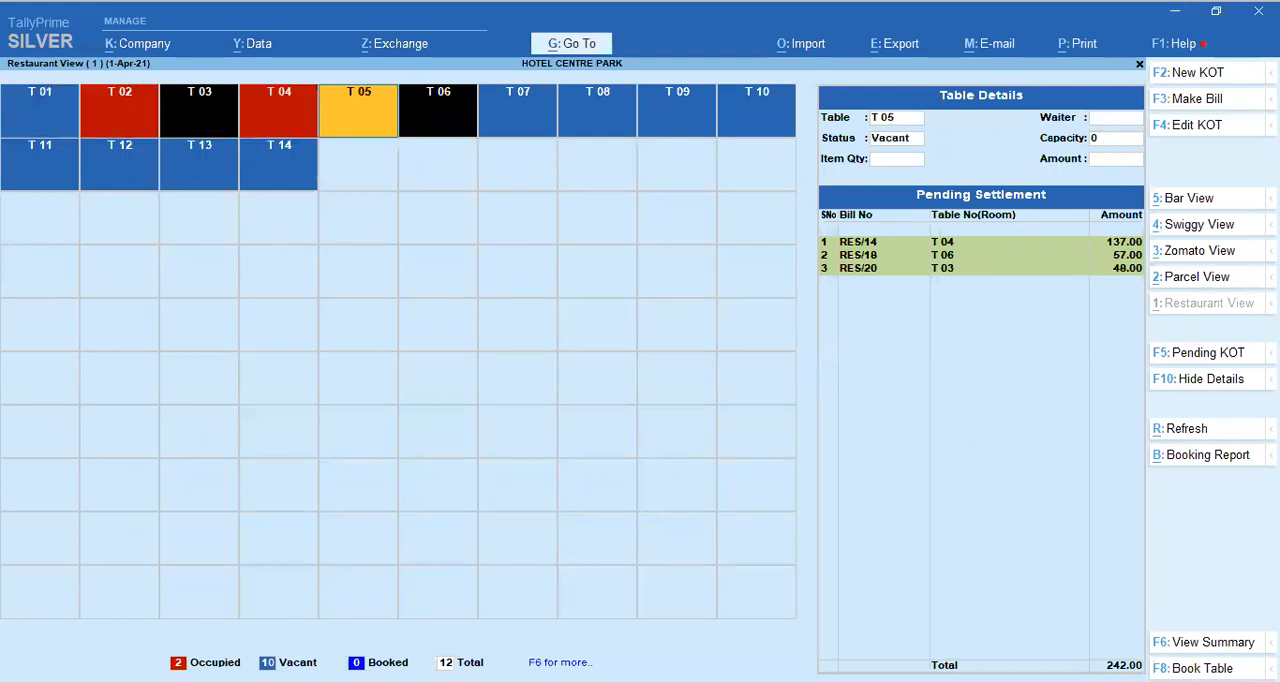
Step: Stay in the table view, check Bar View's tables and pending settlements, and return to Restaurant View
key(Escape)
key(n)
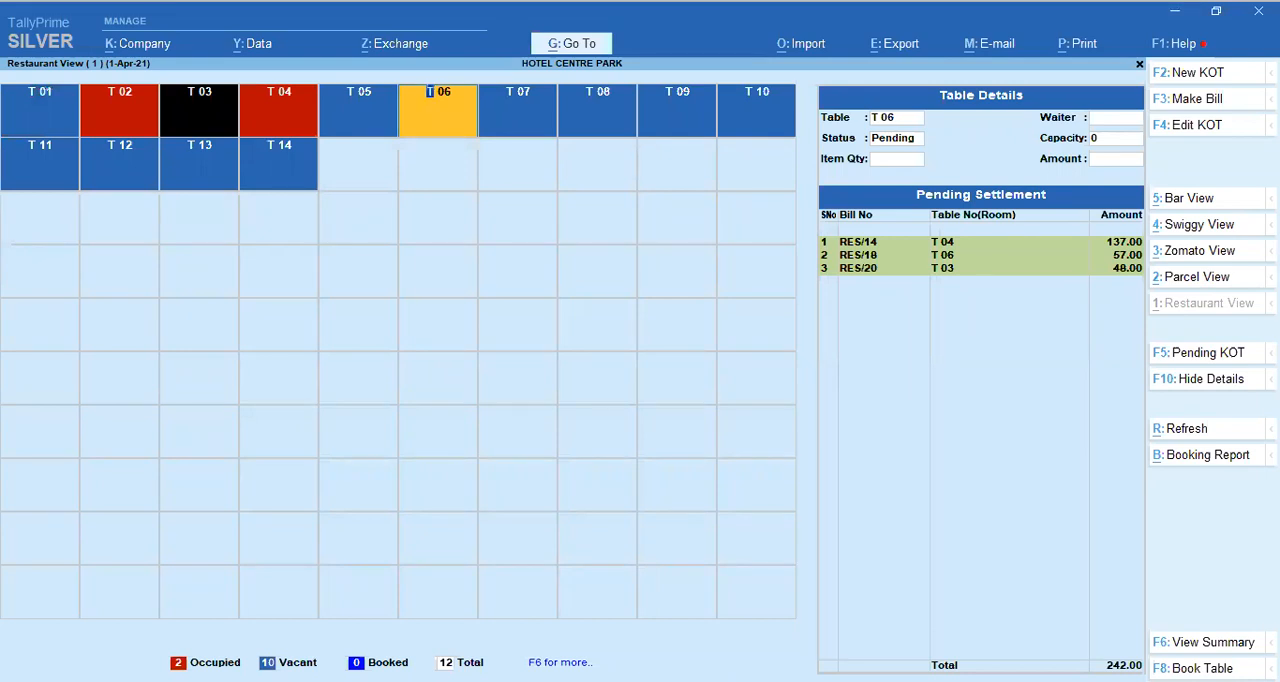
click(1194, 206)
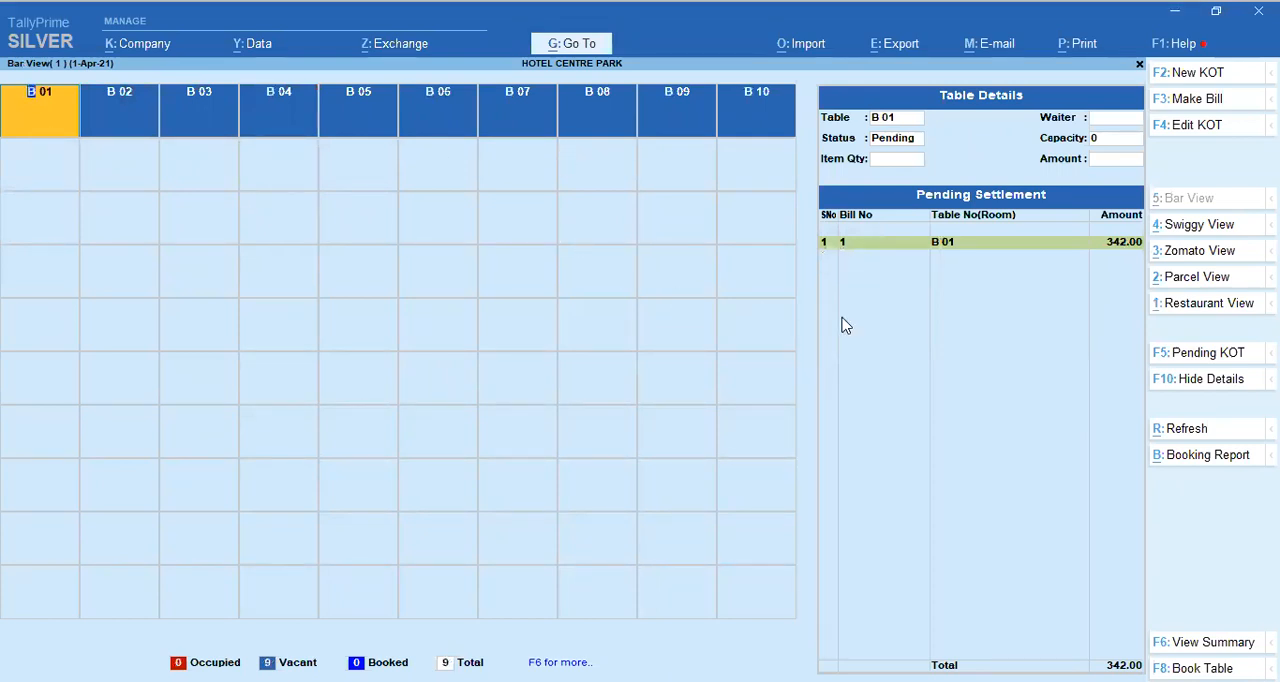
click(1187, 306)
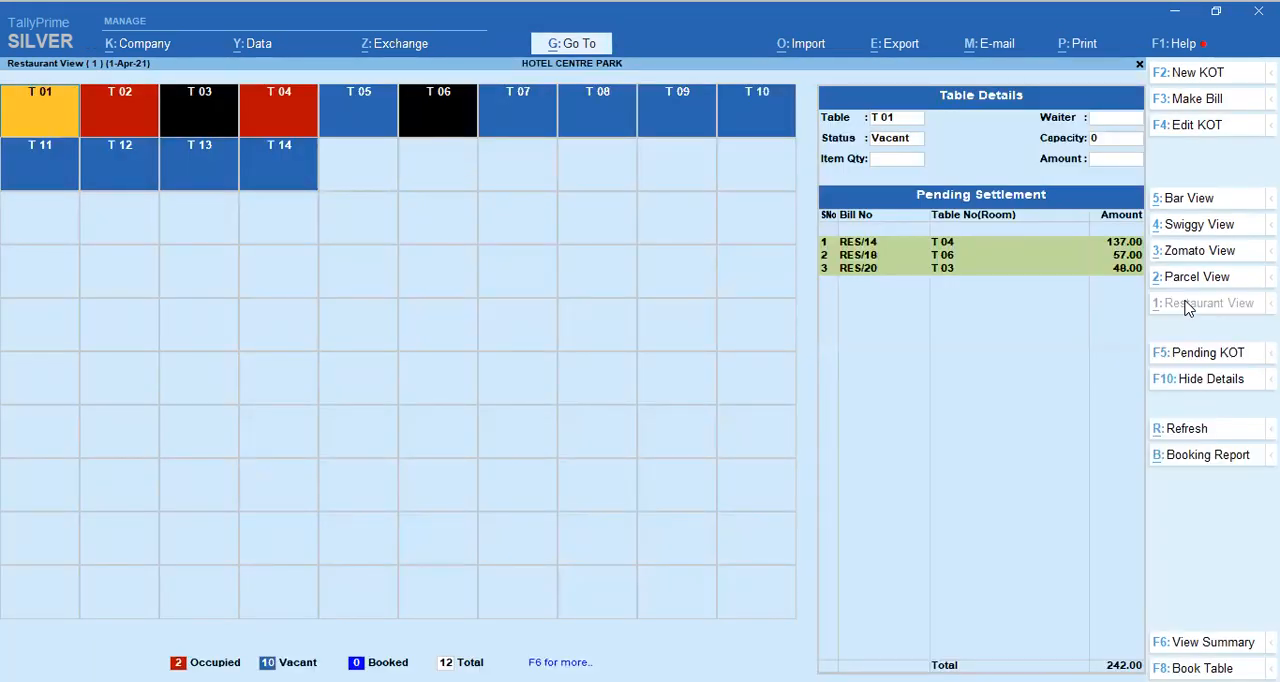
Step: View the operations and new KOT entry form for vacant table T 05, and leave them without saving
key(Right)
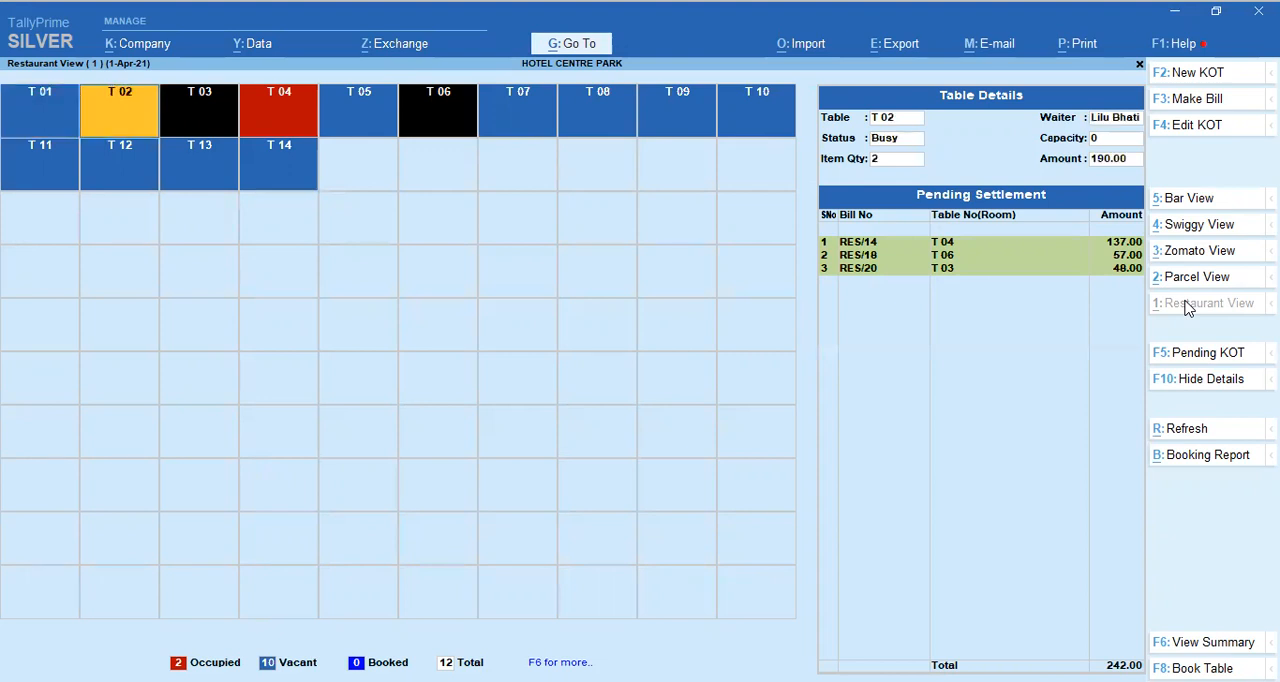
key(Right)
key(Right)
key(Right)
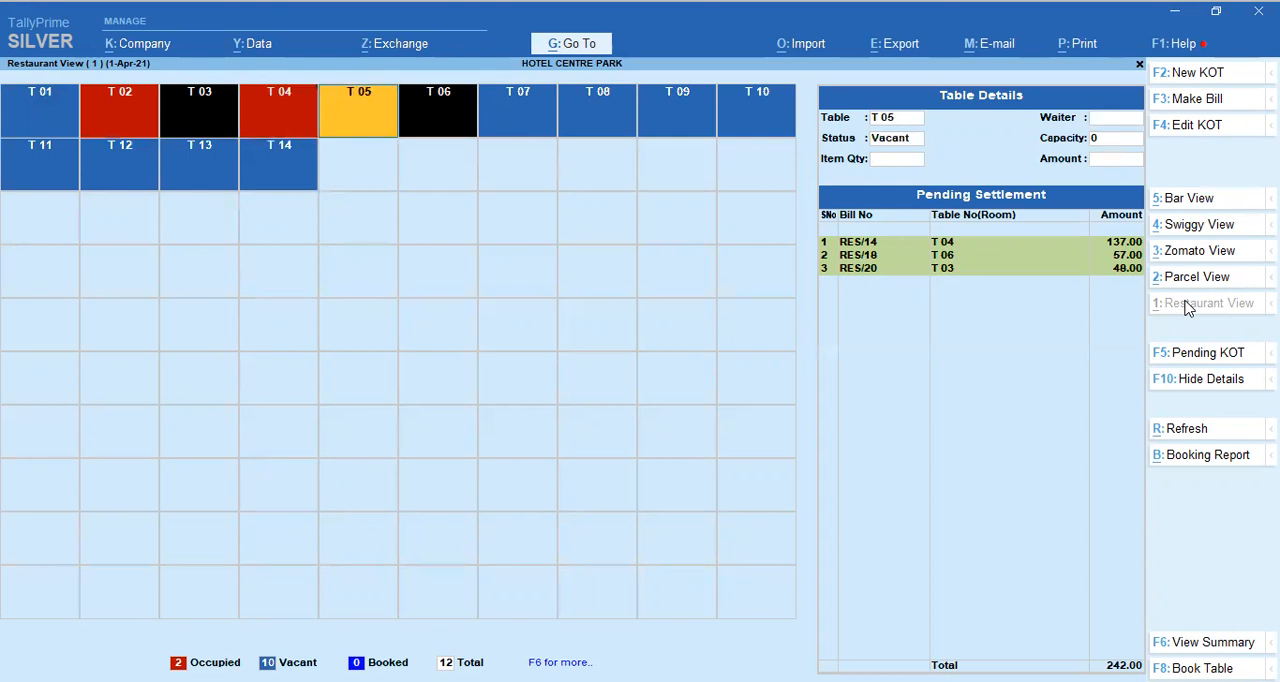
key(Return)
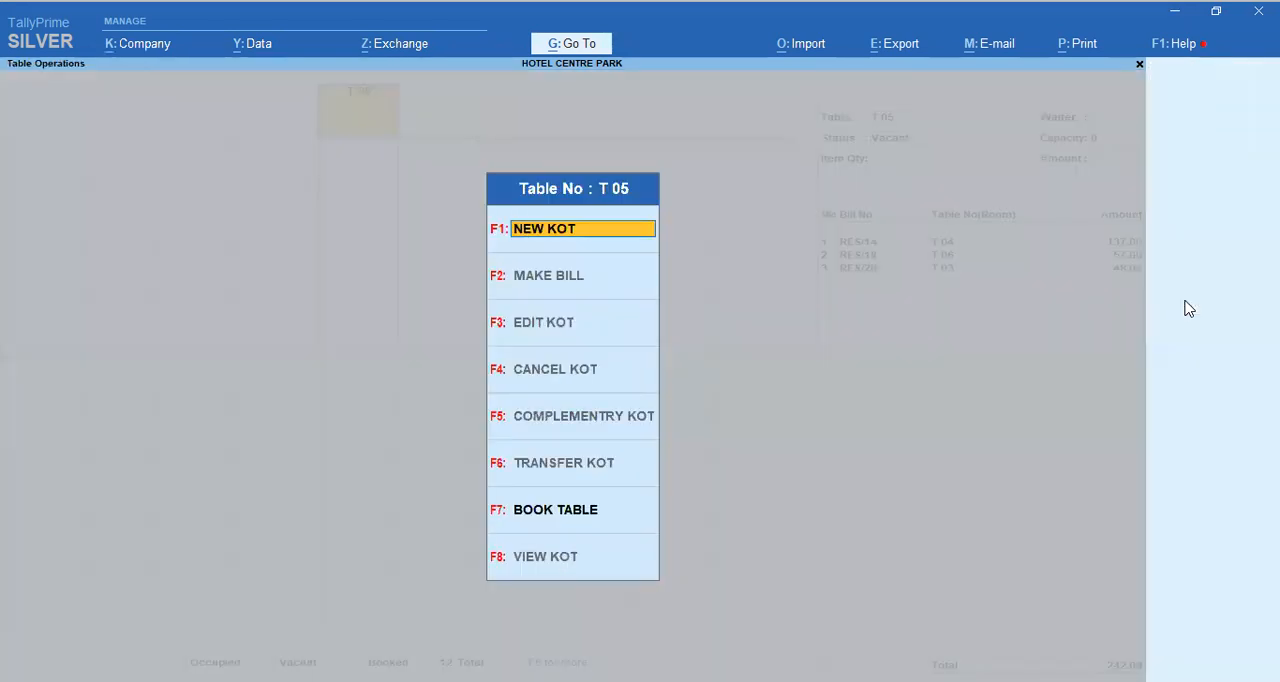
key(Return)
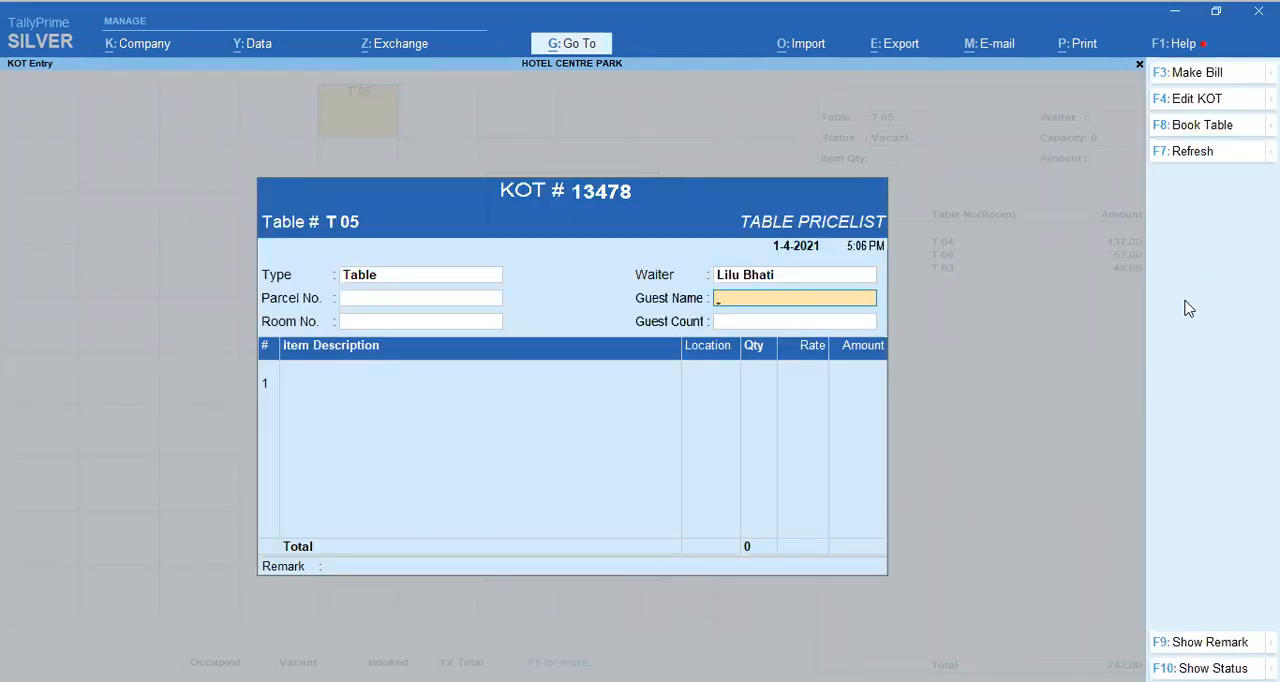
key(Escape)
key(Return)
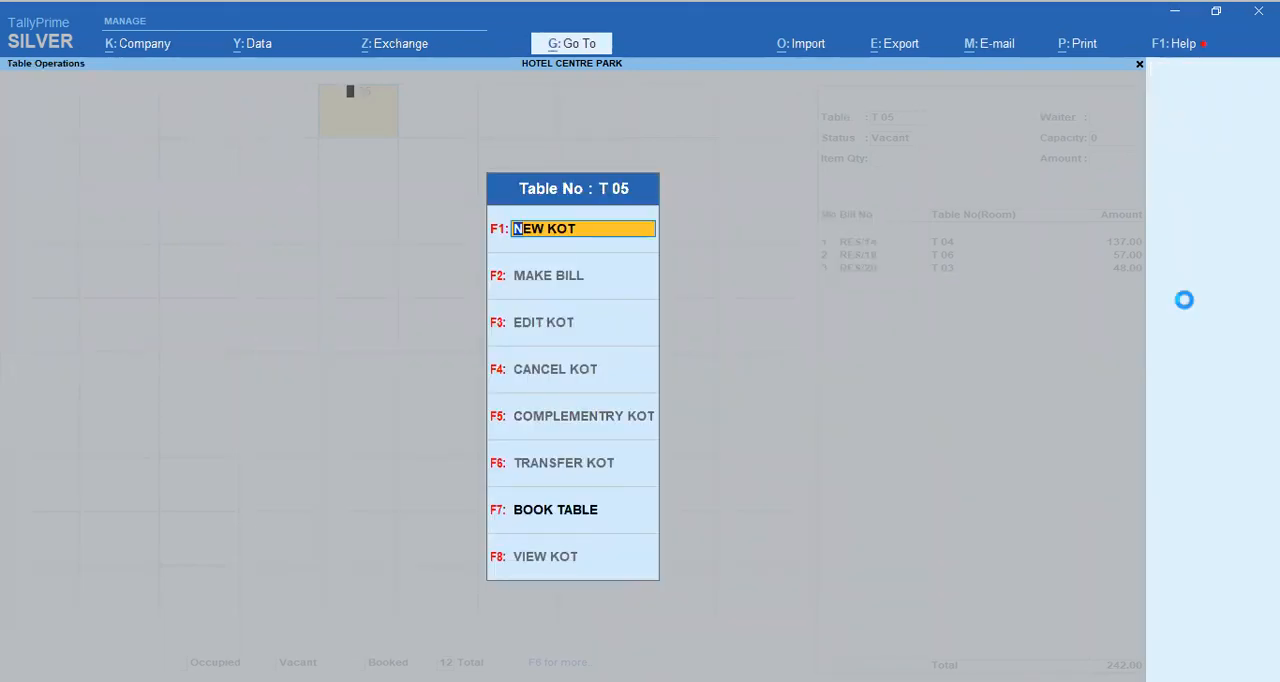
key(Escape)
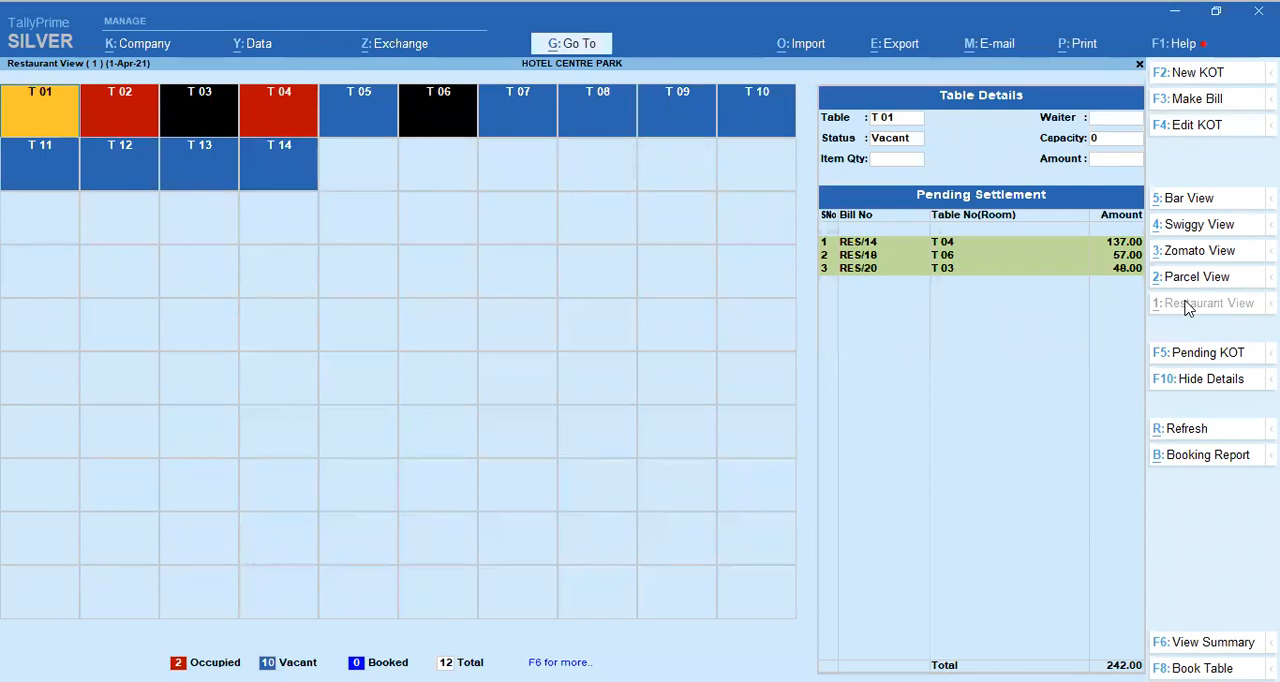
Step: Quit Restaurant View despite the pending KOTs and open the list of restaurant reports
key(Escape)
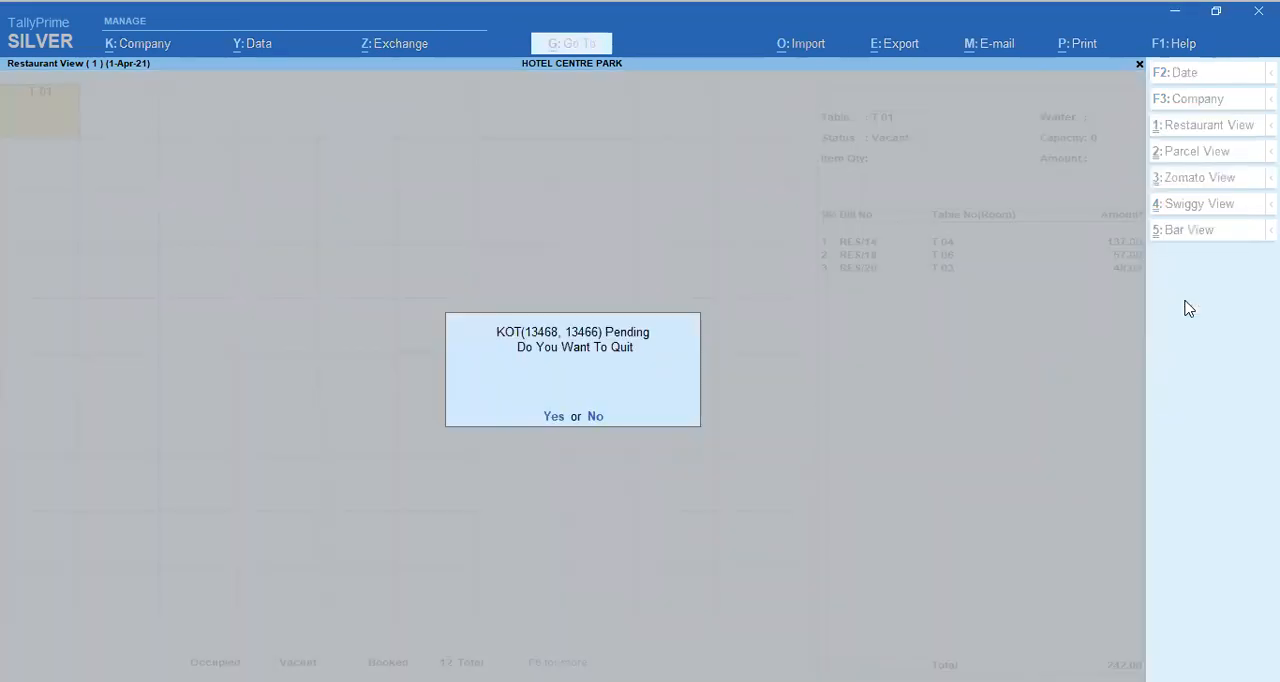
key(Return)
key(Down)
key(Down)
key(Down)
key(Down)
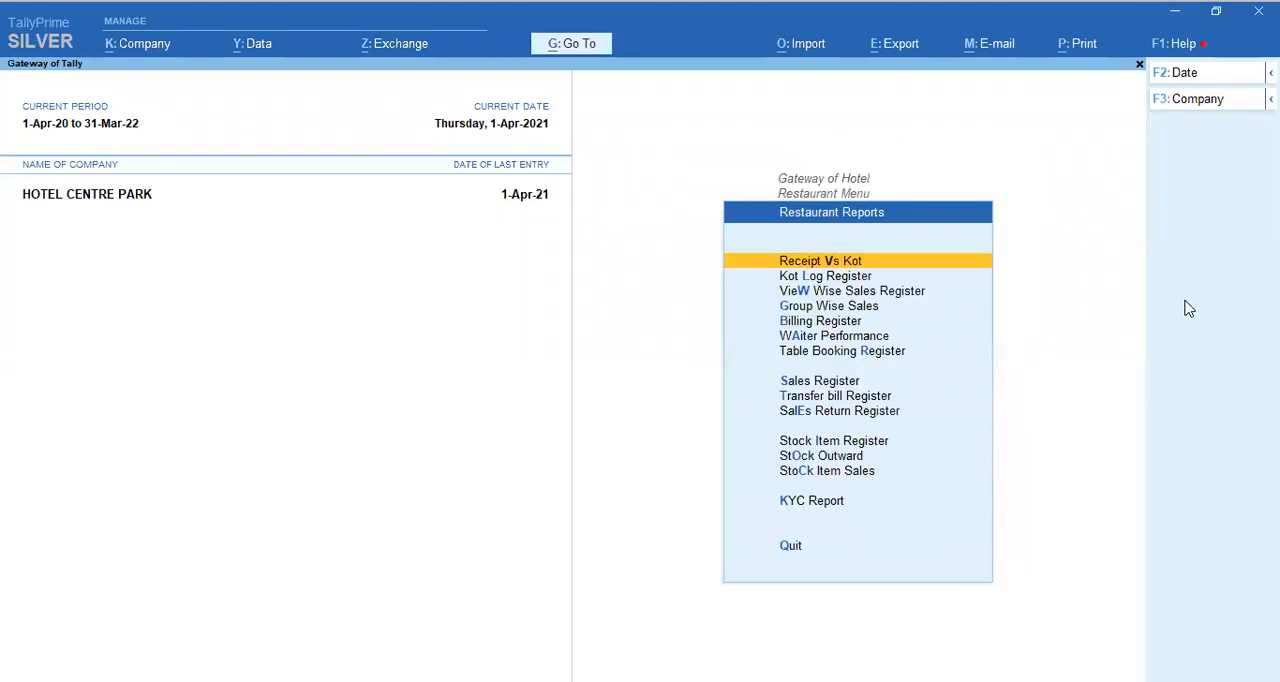
Step: Open the voucher selection of the View Wise Sales Register and leave it without choosing a voucher
key(Down)
key(Down)
key(Return)
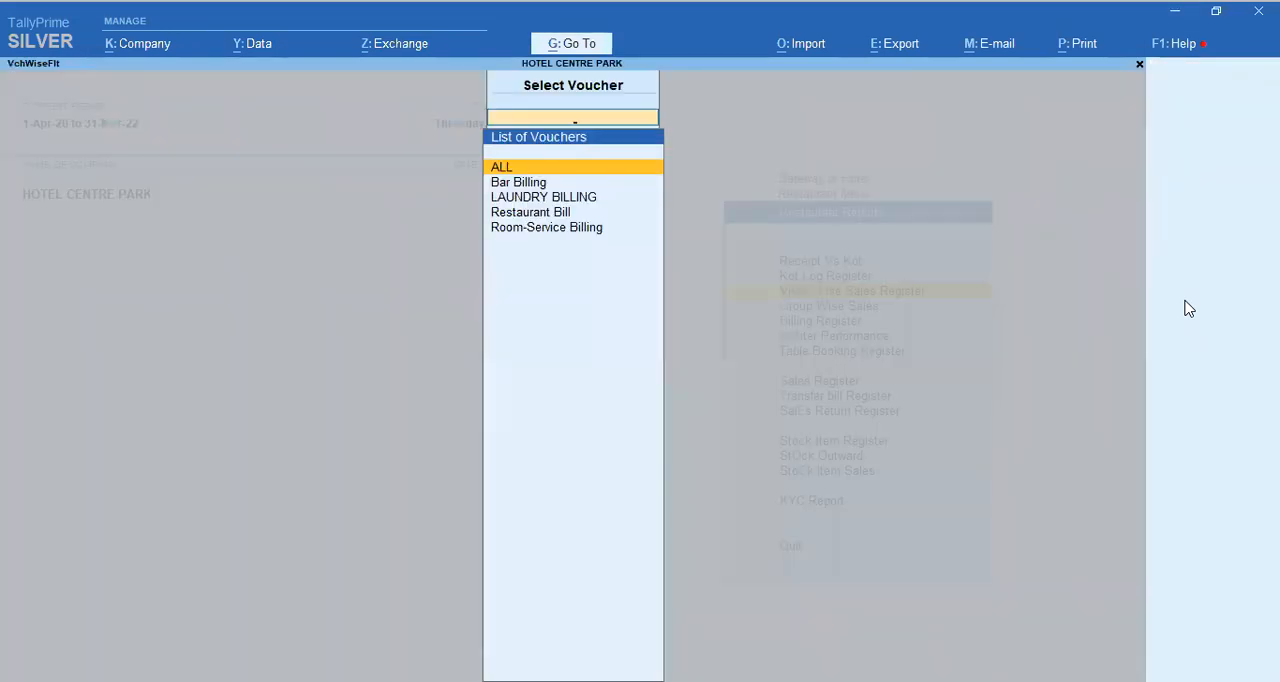
key(Down)
key(Escape)
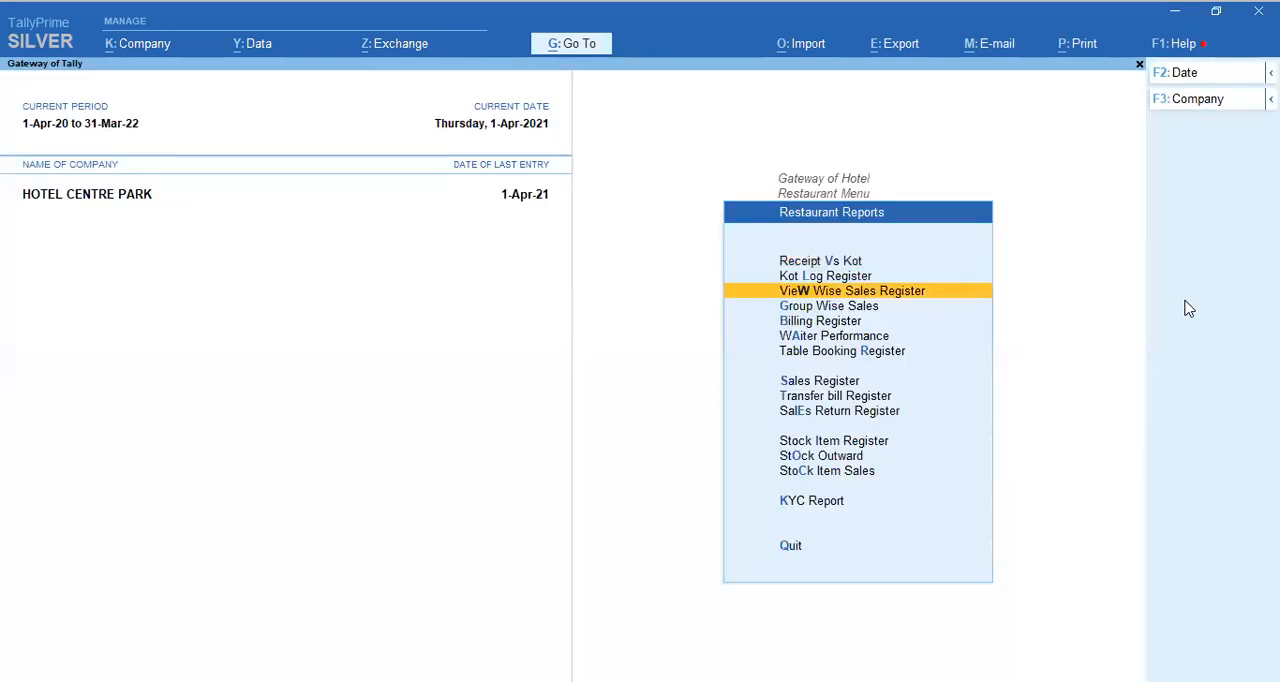
Step: Go through the first entries of the restaurant reports, view the Group Wise Sales Register, and close it
key(Up)
key(Up)
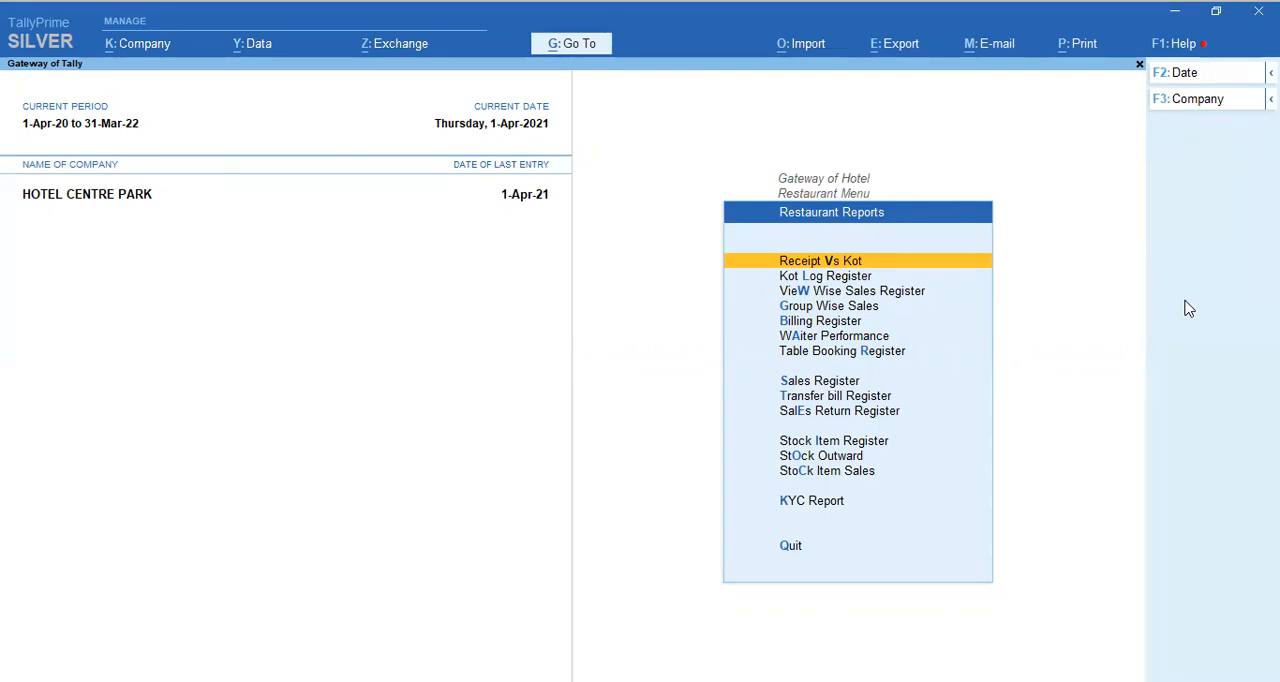
key(Down)
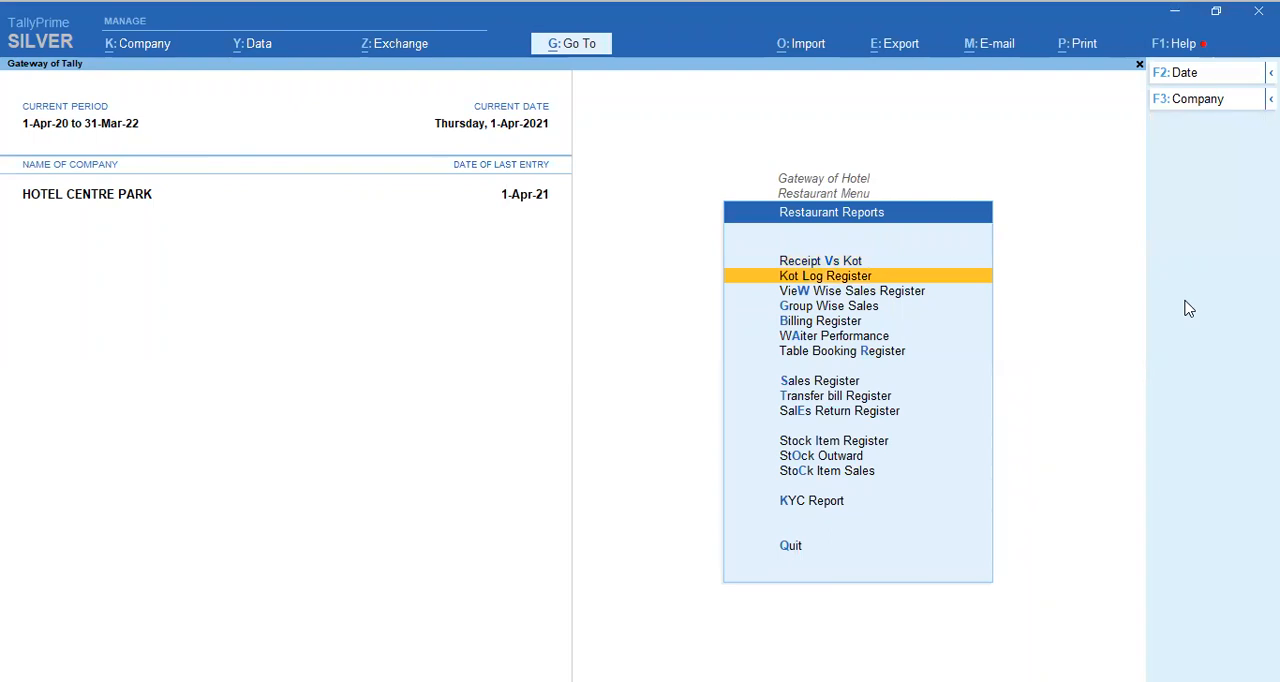
key(Down)
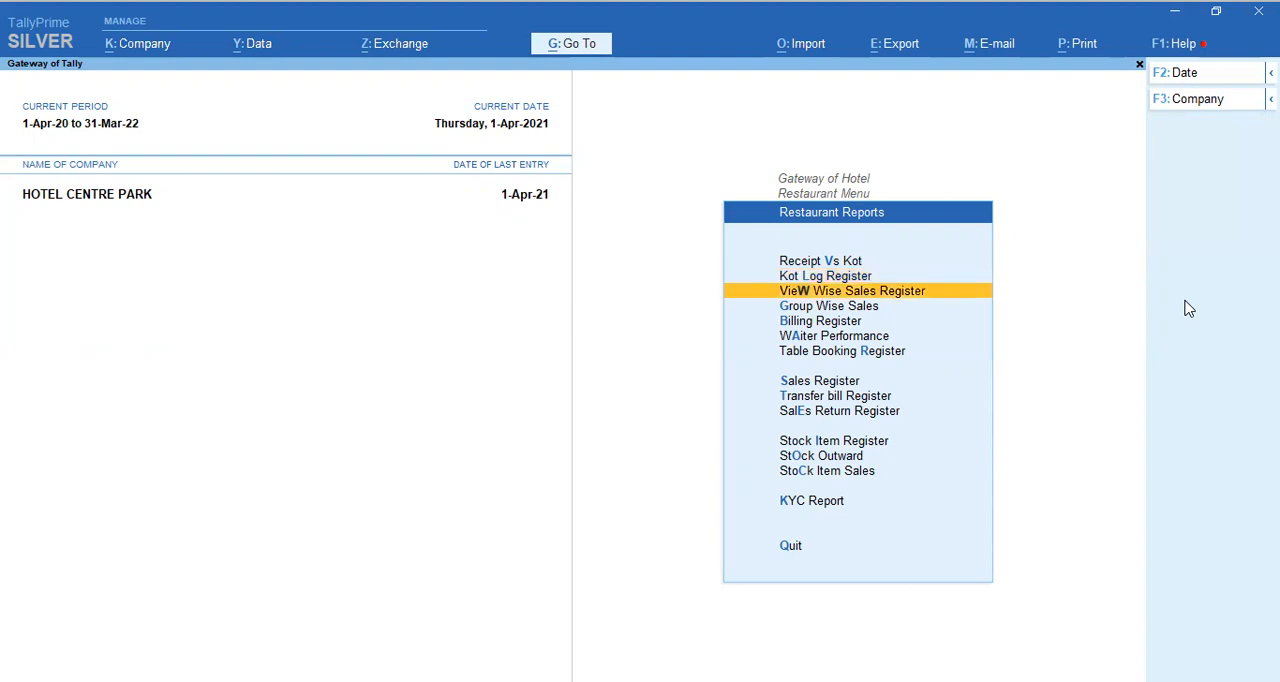
key(Down)
key(Return)
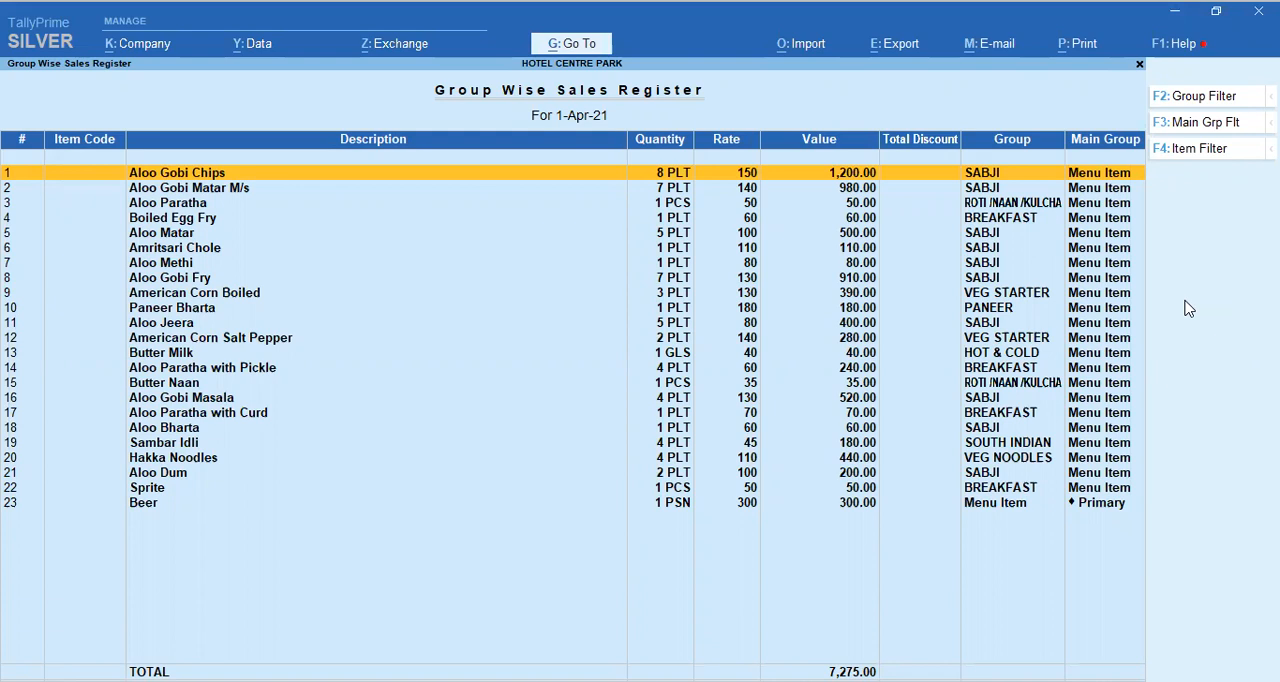
key(Escape)
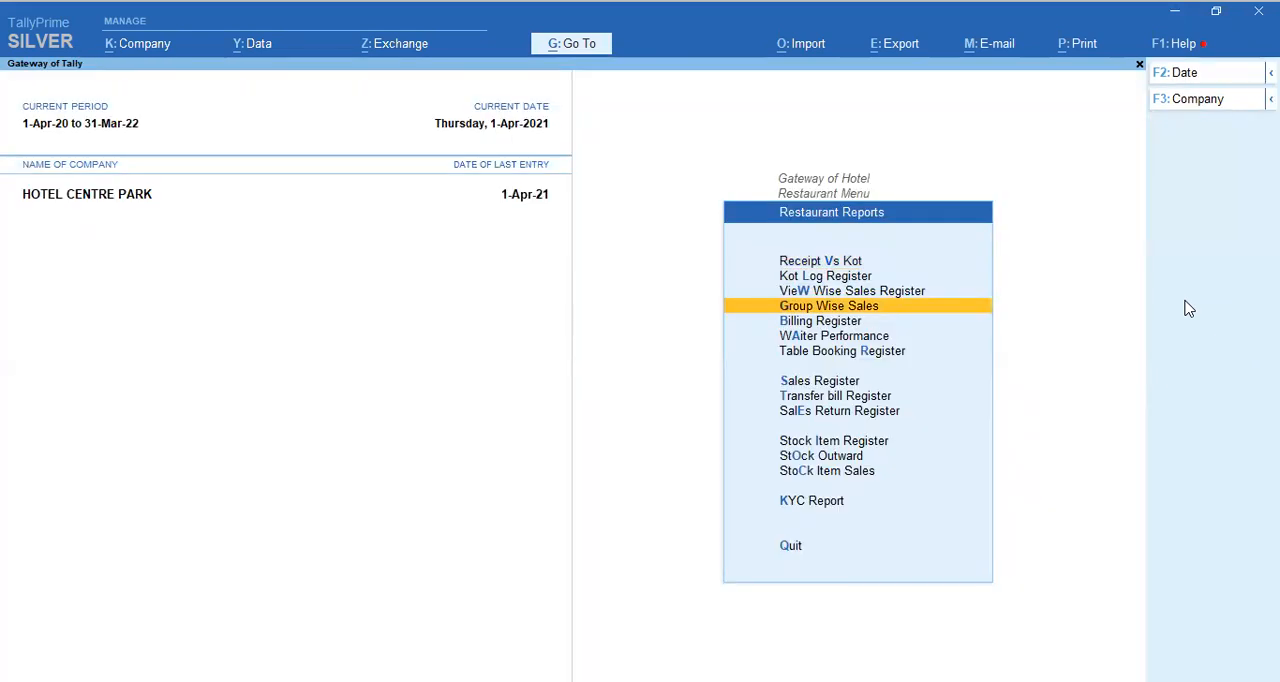
Step: View the Billing Register and its column display configuration, and leave both without saving changes
key(Down)
key(Return)
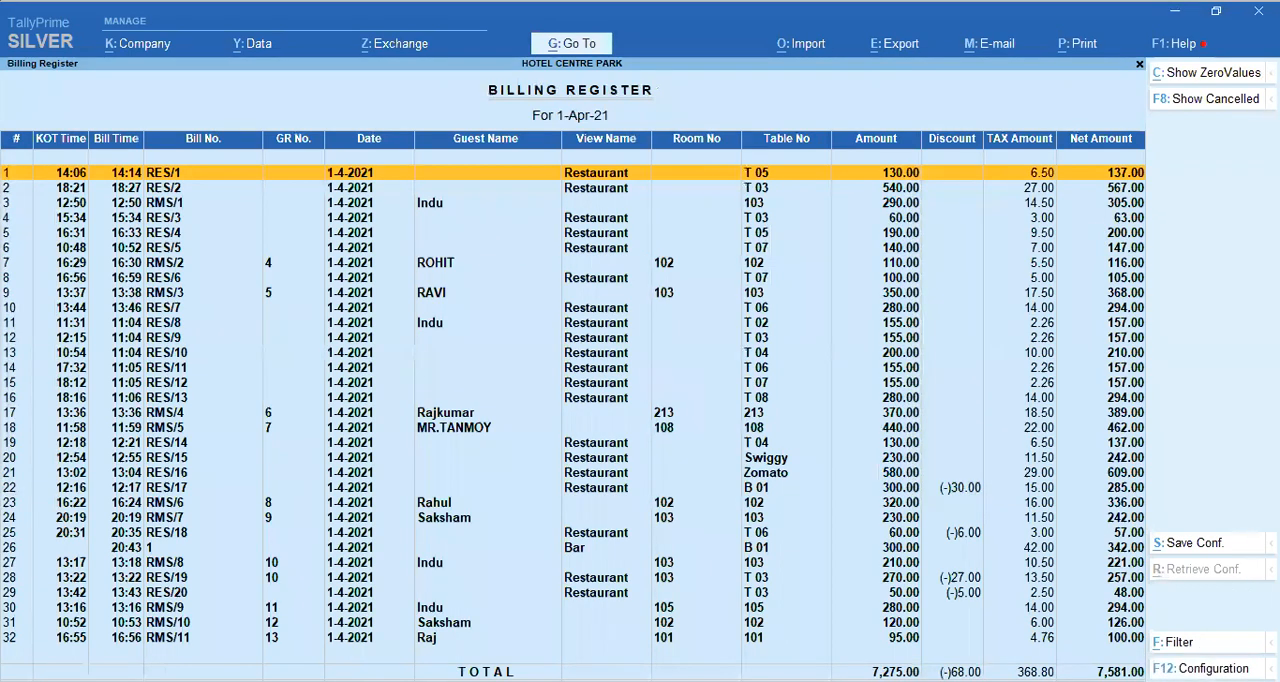
key(F12)
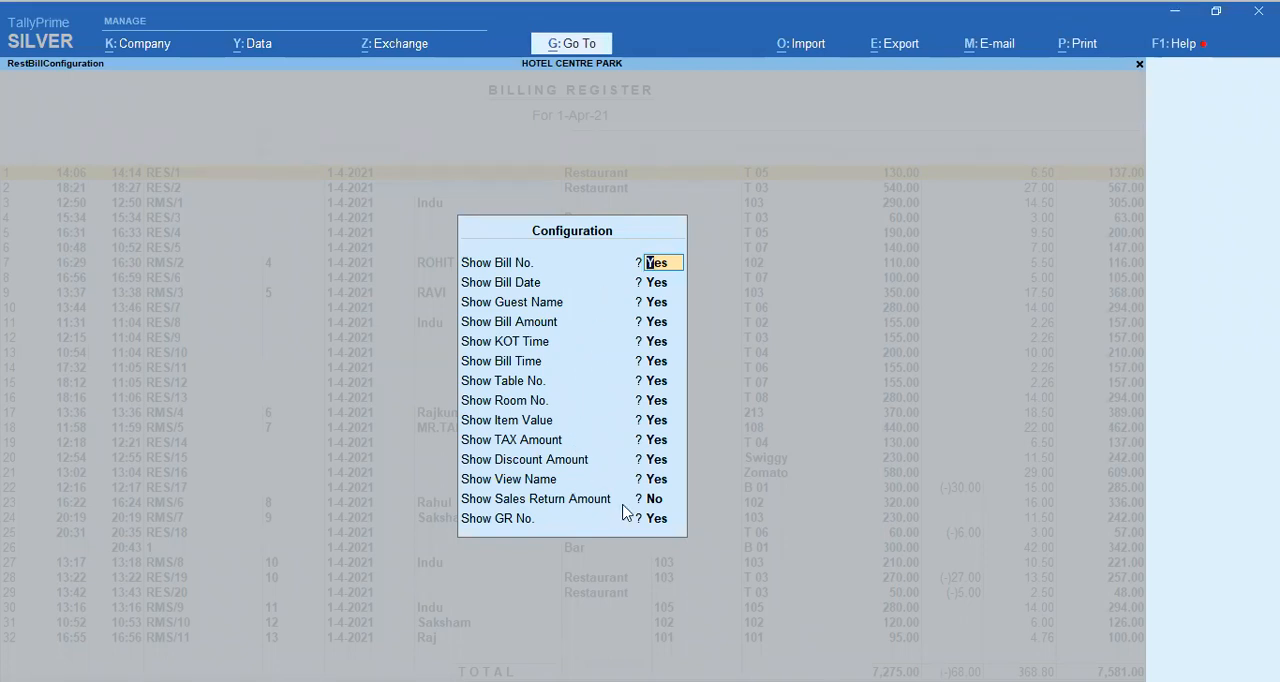
key(BackSpace)
key(Escape)
key(Escape)
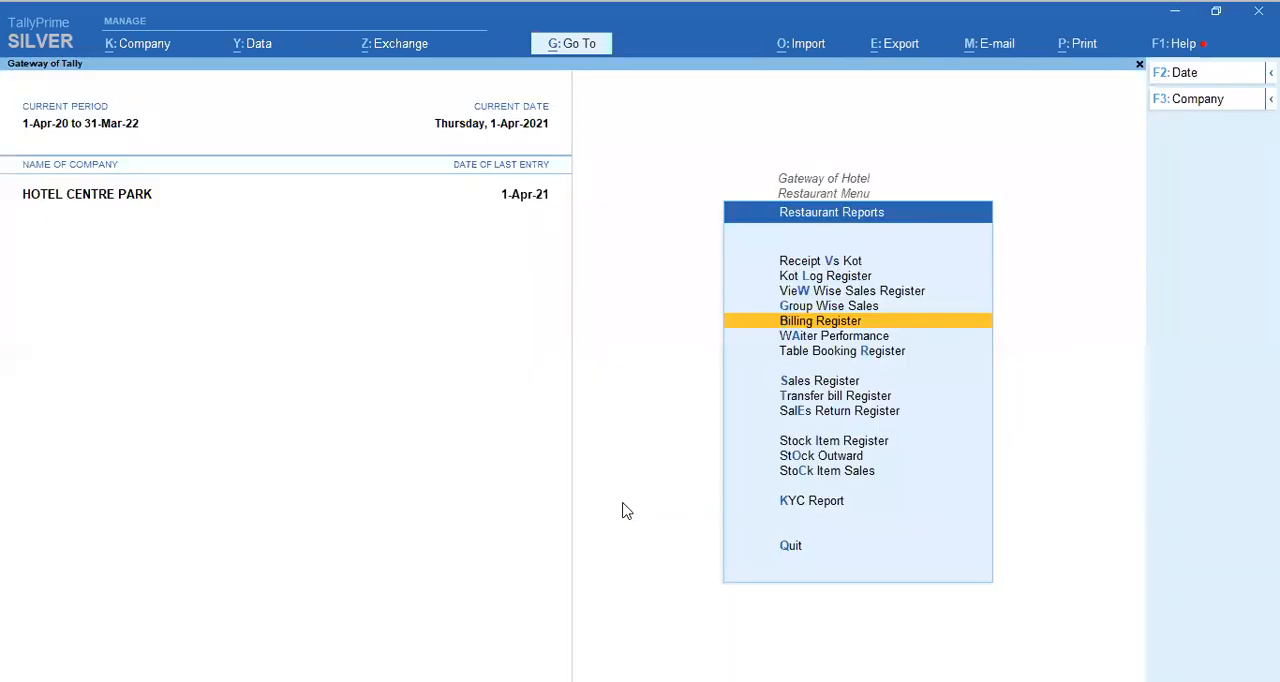
Step: Look through the remaining restaurant reports from Waiter Performance to KYC Report, and return to the Gateway of Hotel
key(Down)
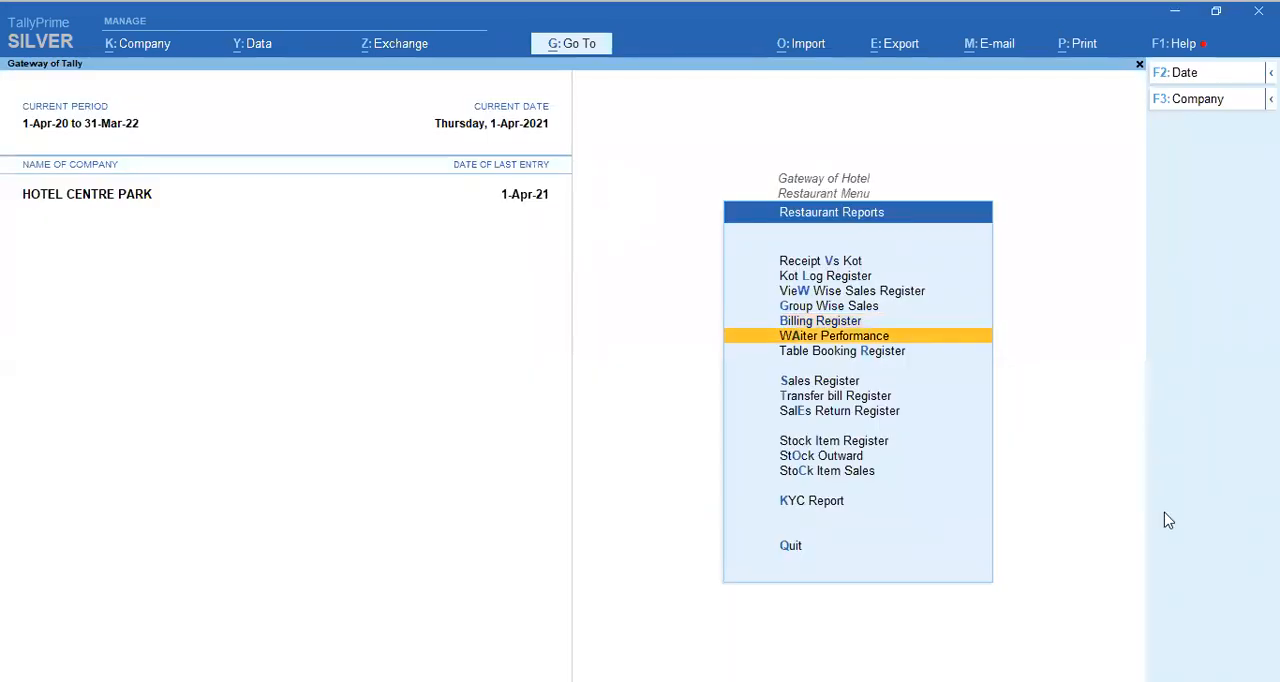
key(Down)
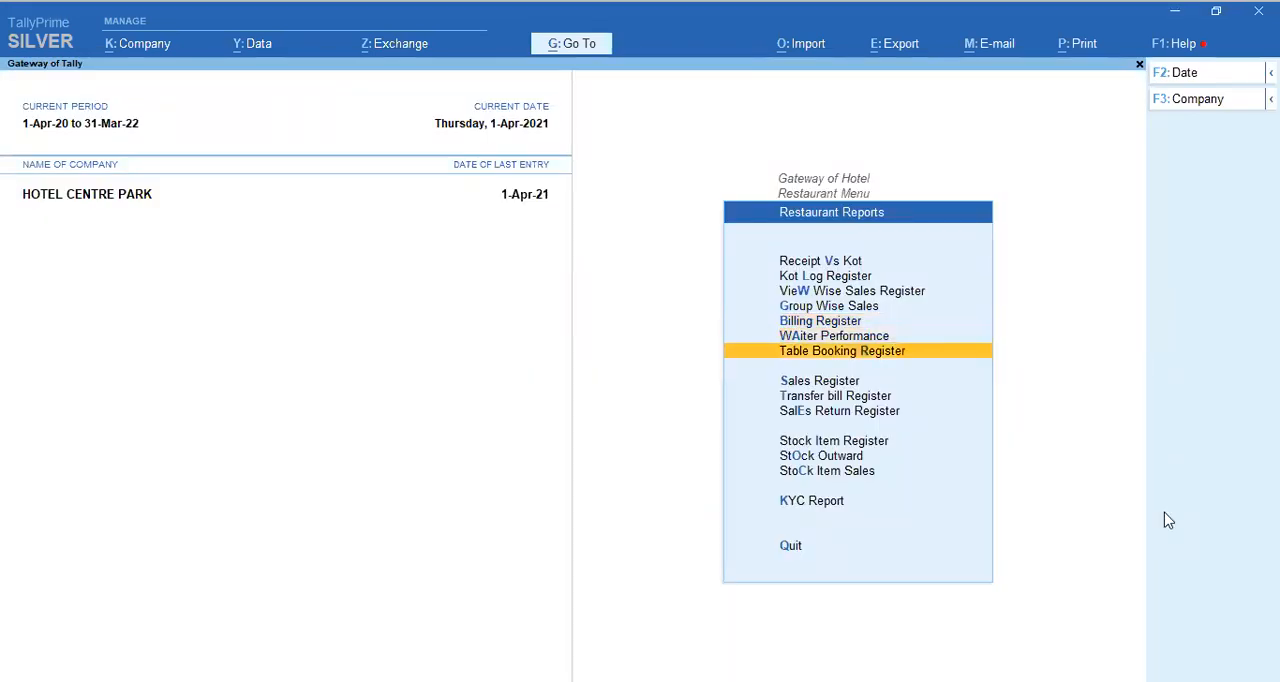
key(Down)
key(Down)
key(Down)
key(Down)
key(Down)
key(Down)
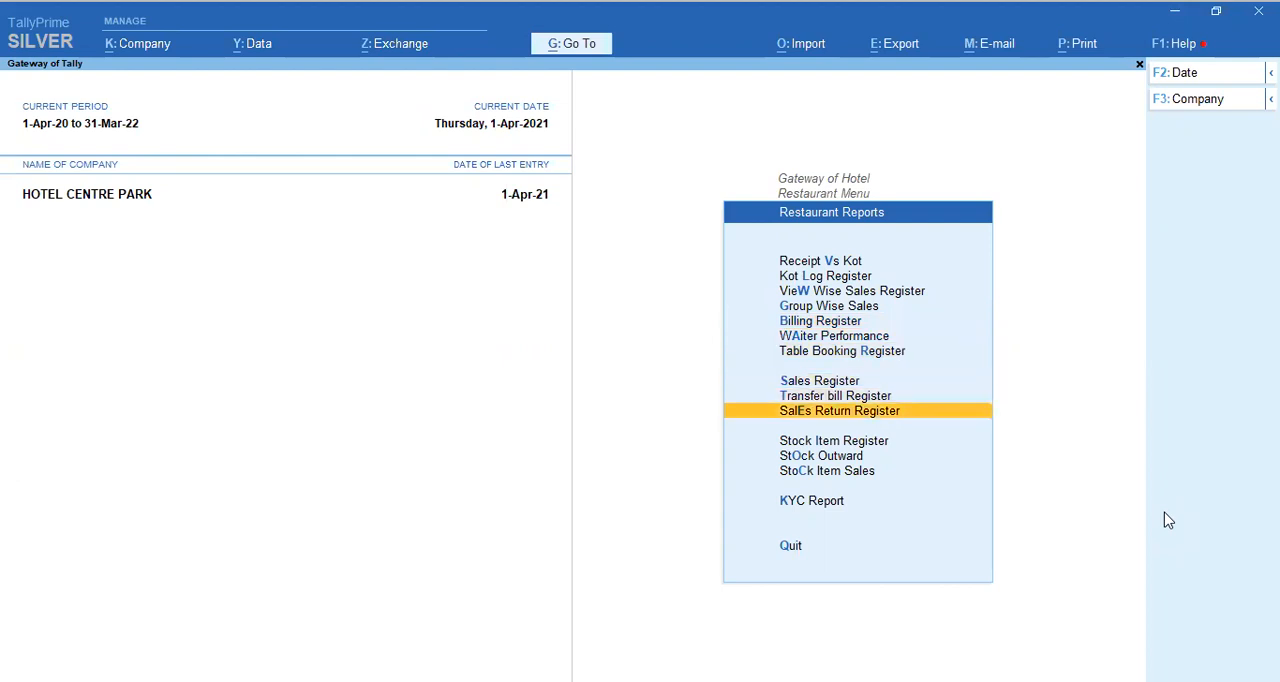
key(Up)
key(Up)
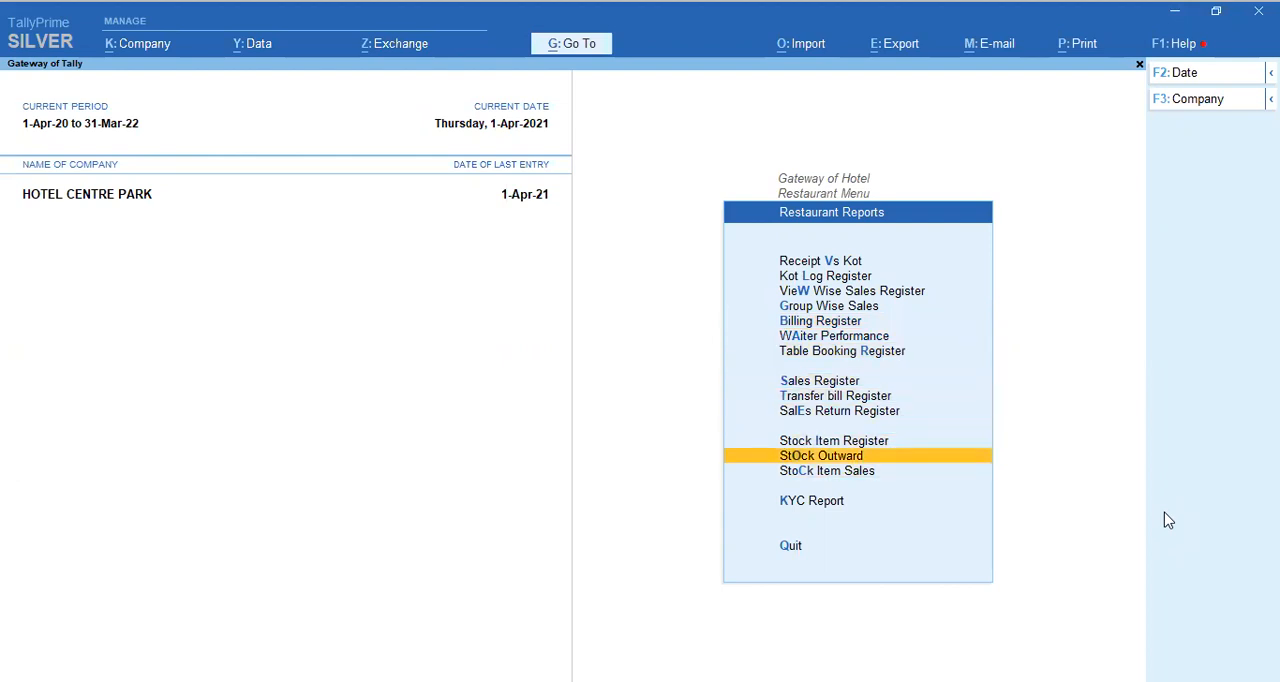
key(Down)
key(Down)
key(Down)
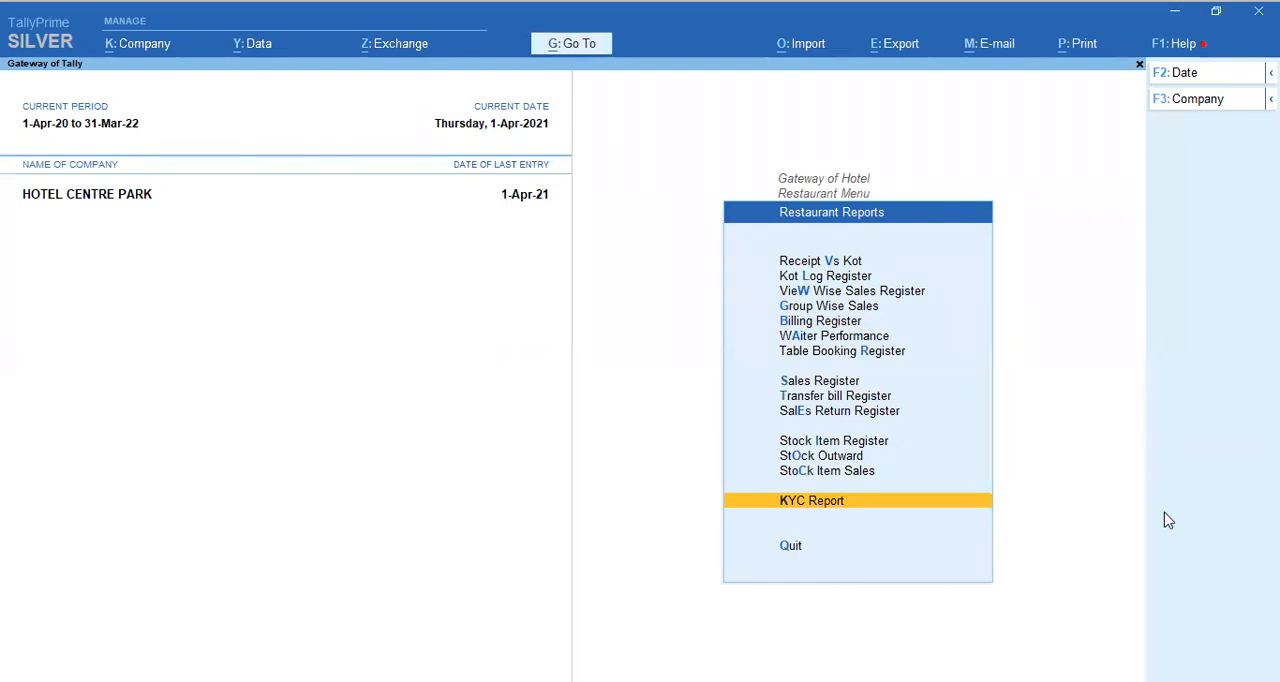
key(Escape)
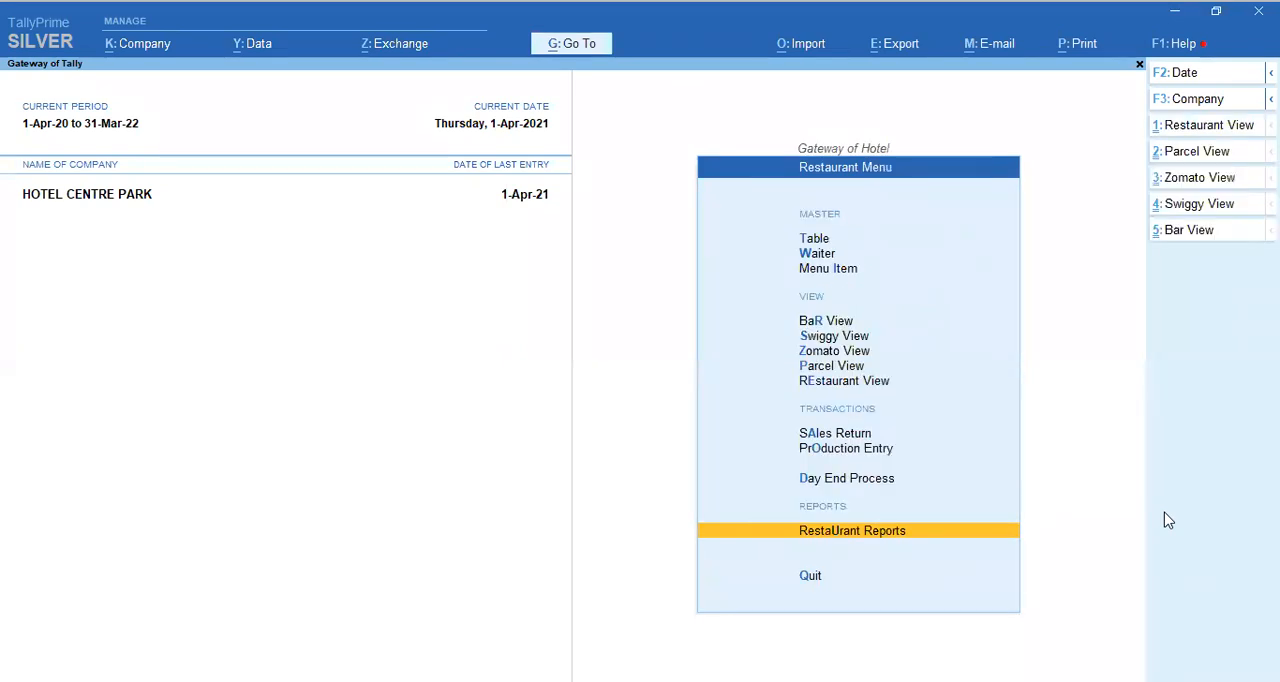
key(Escape)
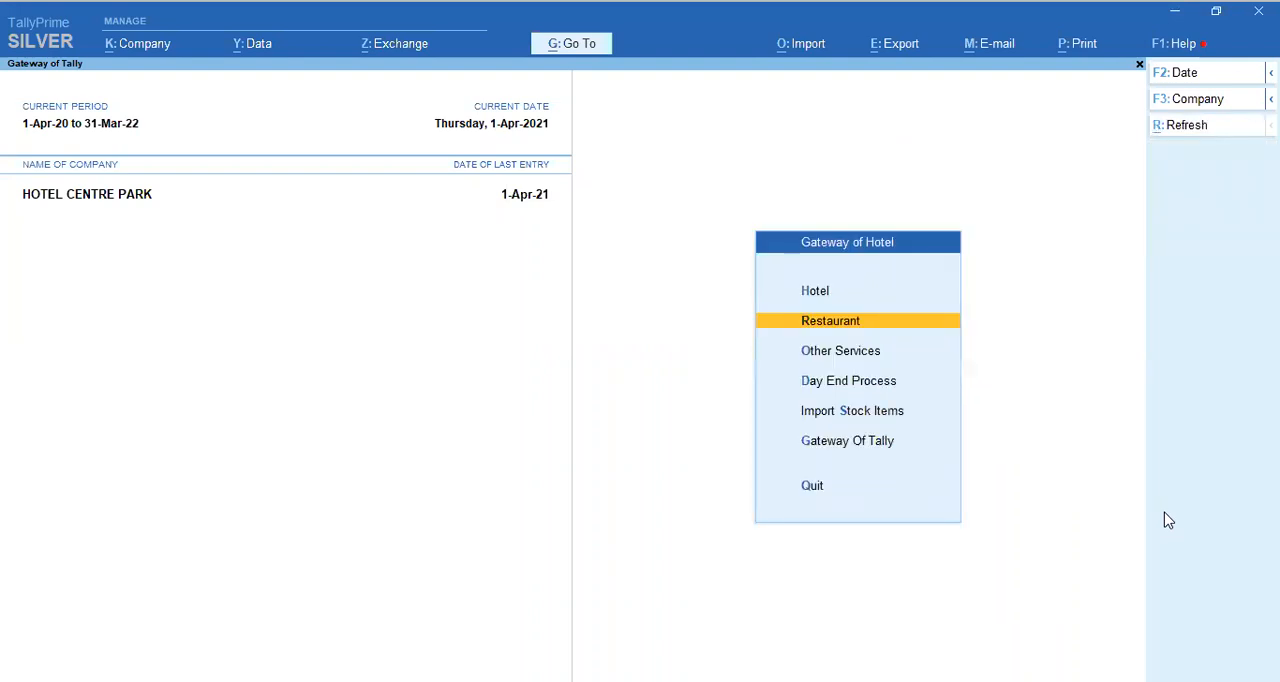
Step: Try to run the Day End Process with the remark "Ok"
key(Down)
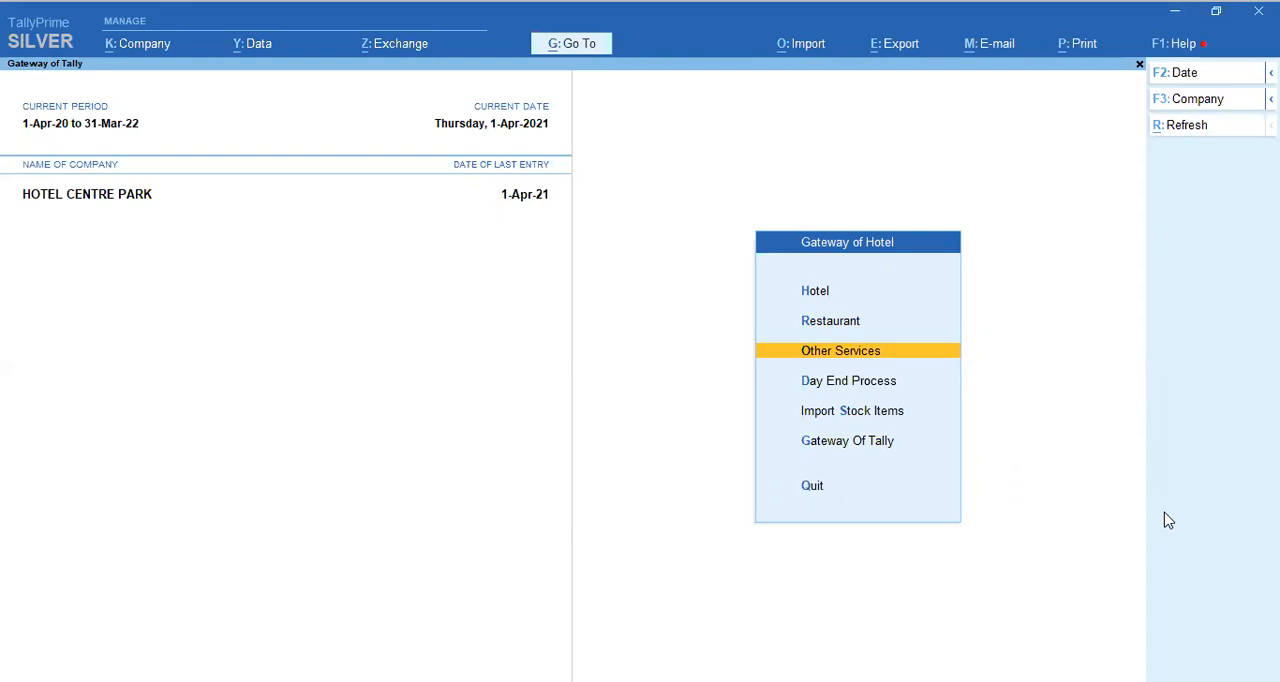
key(Down)
key(Return)
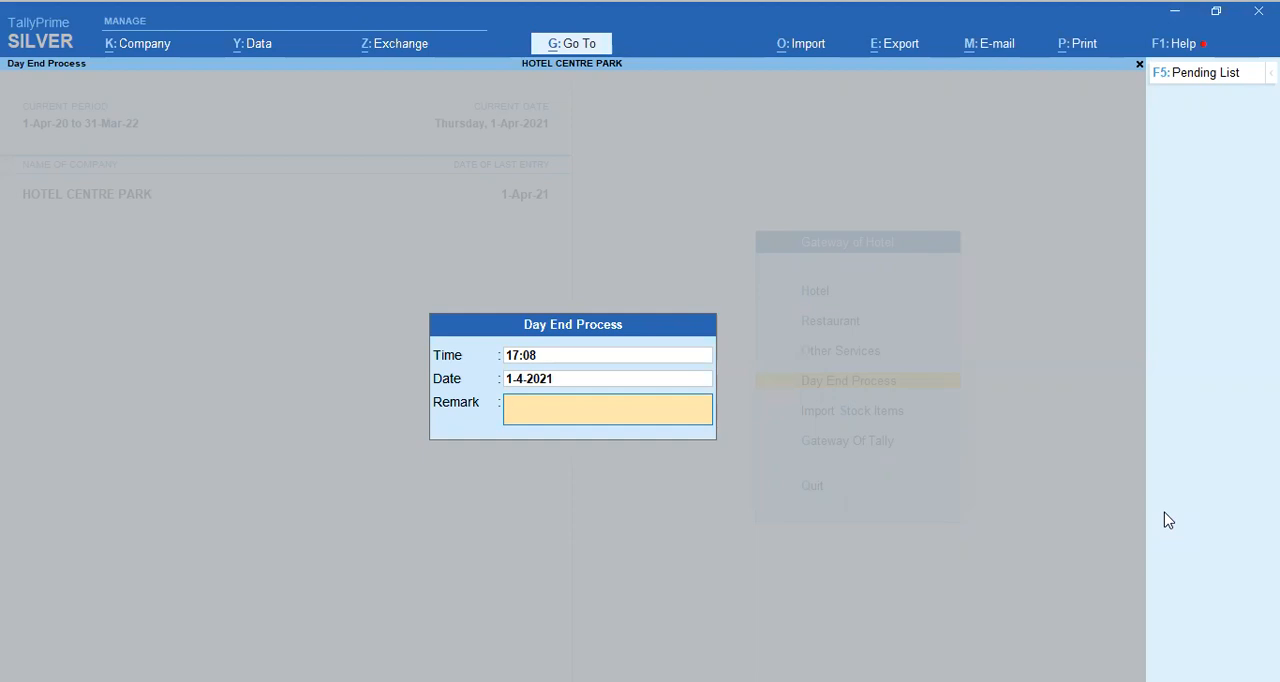
text(Ok)
key(Return)
key(Escape)
Step: Examine the pending list for the Day End Process, and leave the process without completing it
key(F5)
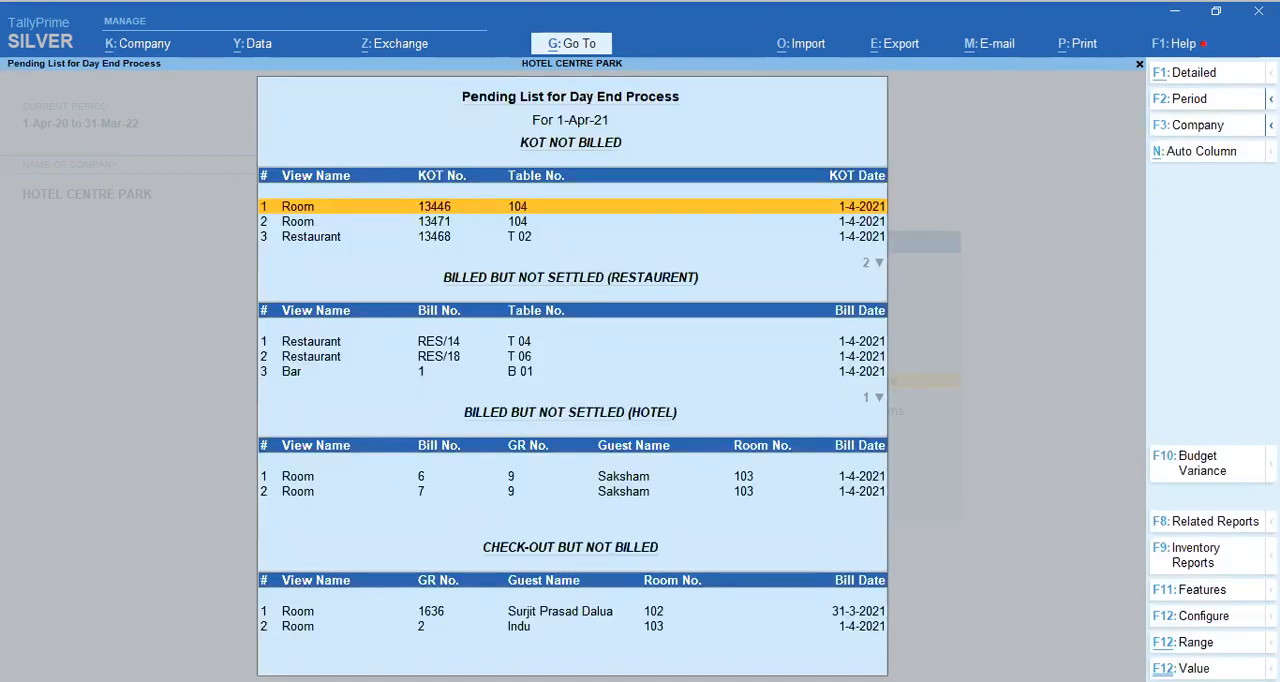
key(Down)
key(Down)
key(Down)
key(Down)
key(Down)
key(Down)
key(Down)
key(Down)
key(Down)
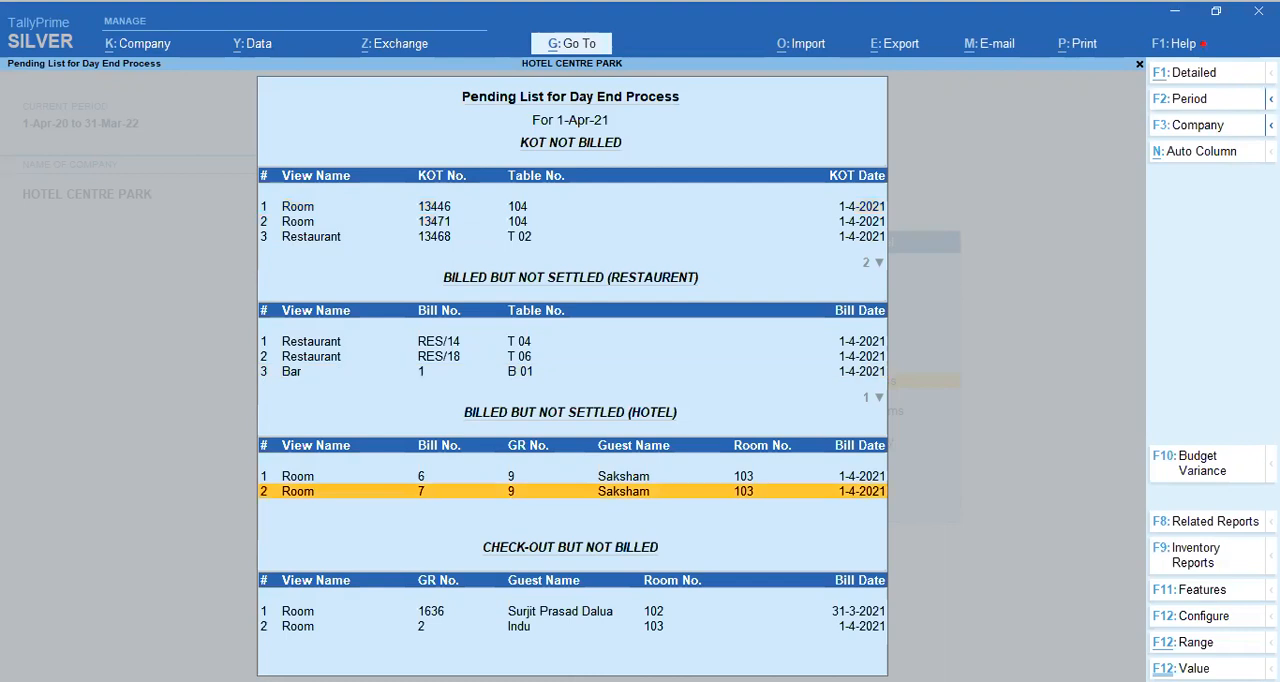
key(Escape)
key(Escape)
key(Escape)
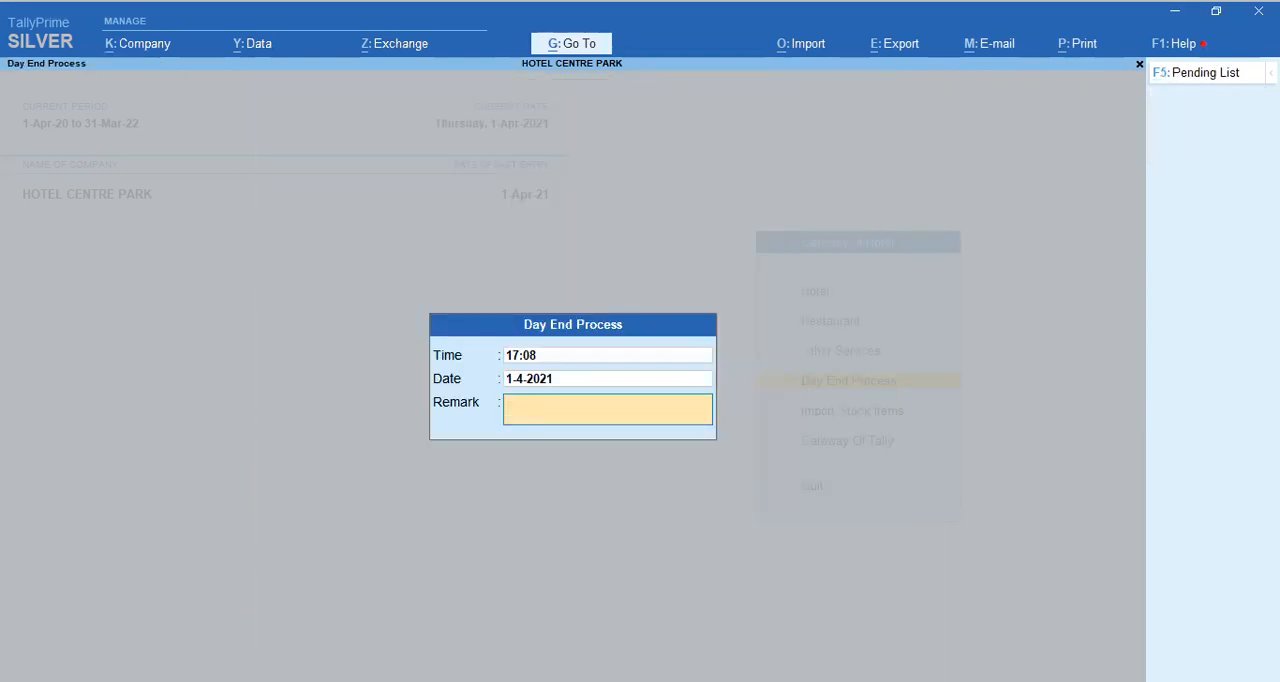
Step: Open the Gateway of Tally to view its accounting options, and return to the Gateway of Hotel
key(Down)
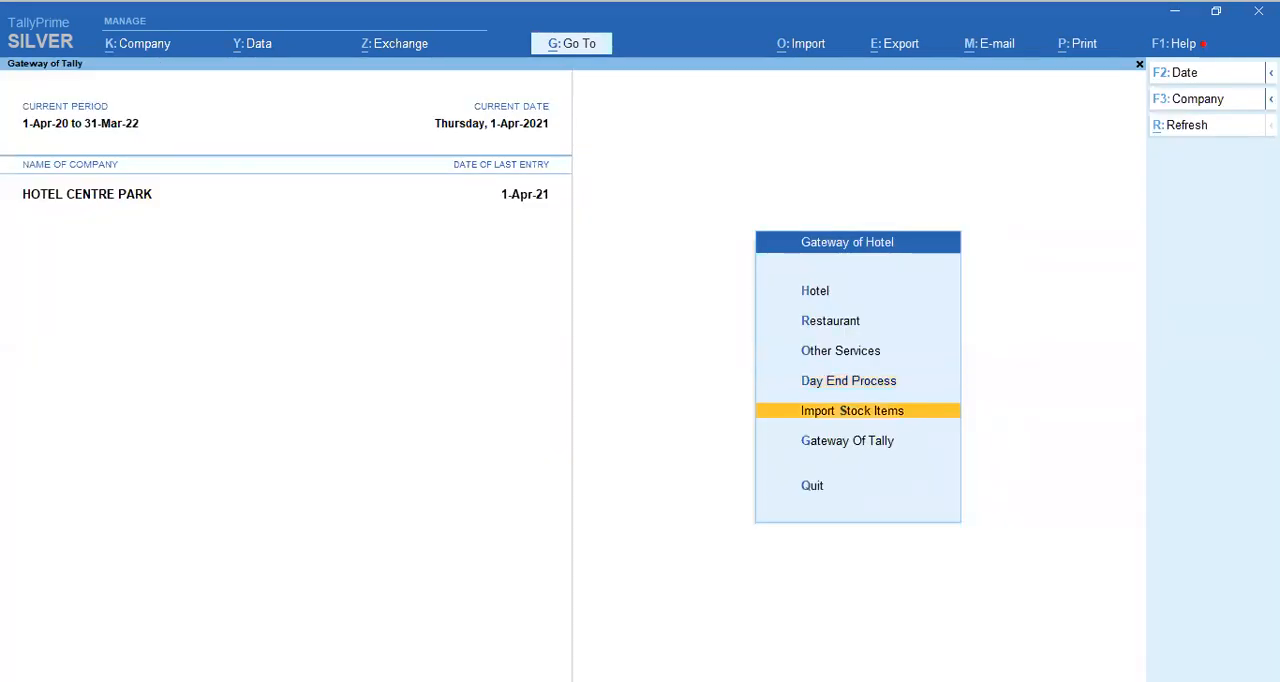
key(Down)
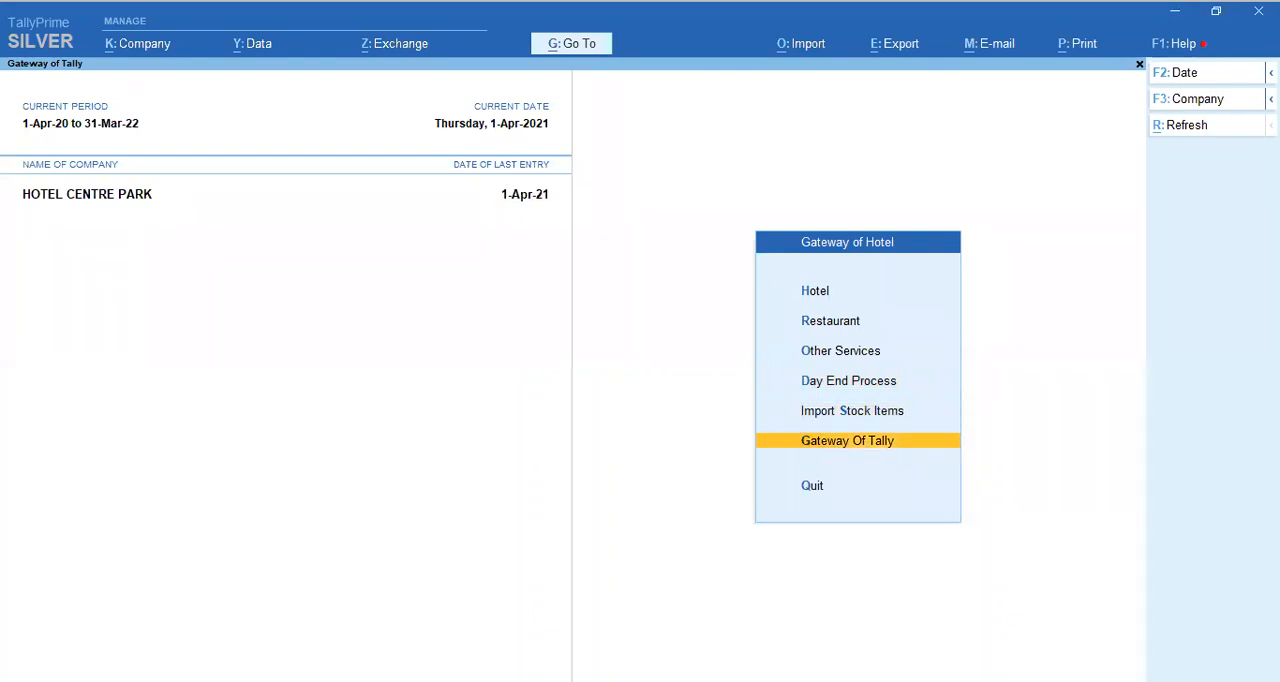
key(Return)
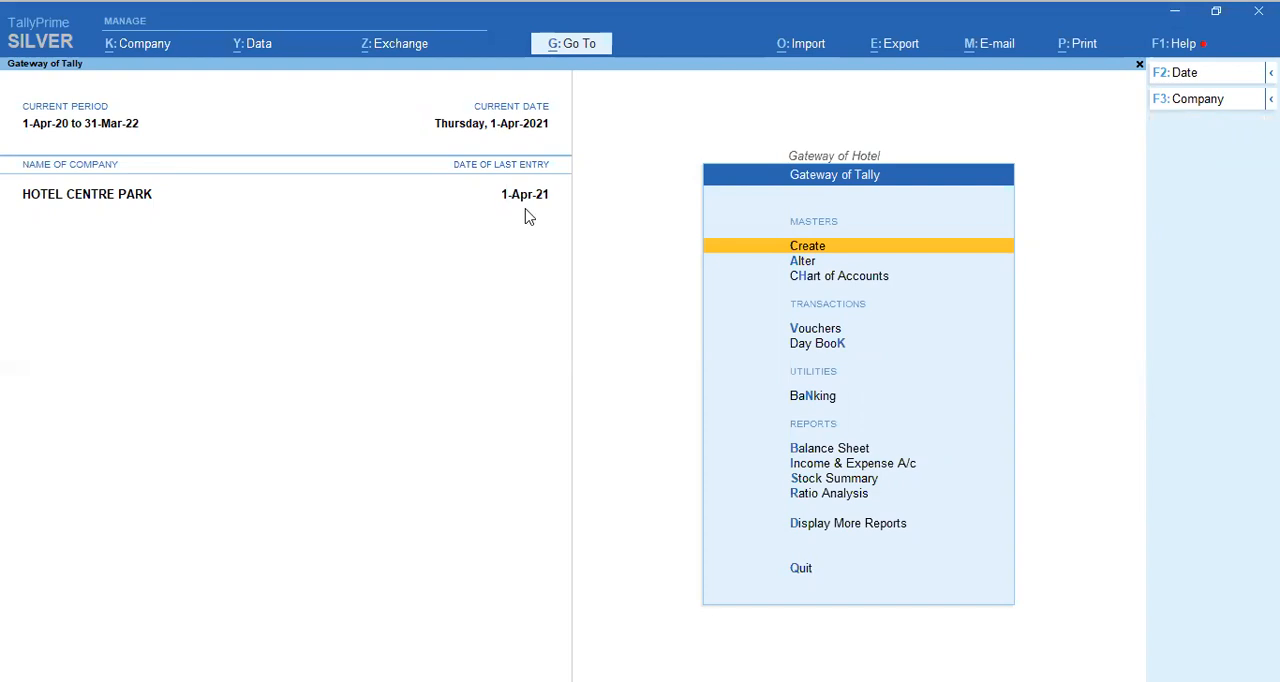
key(Escape)
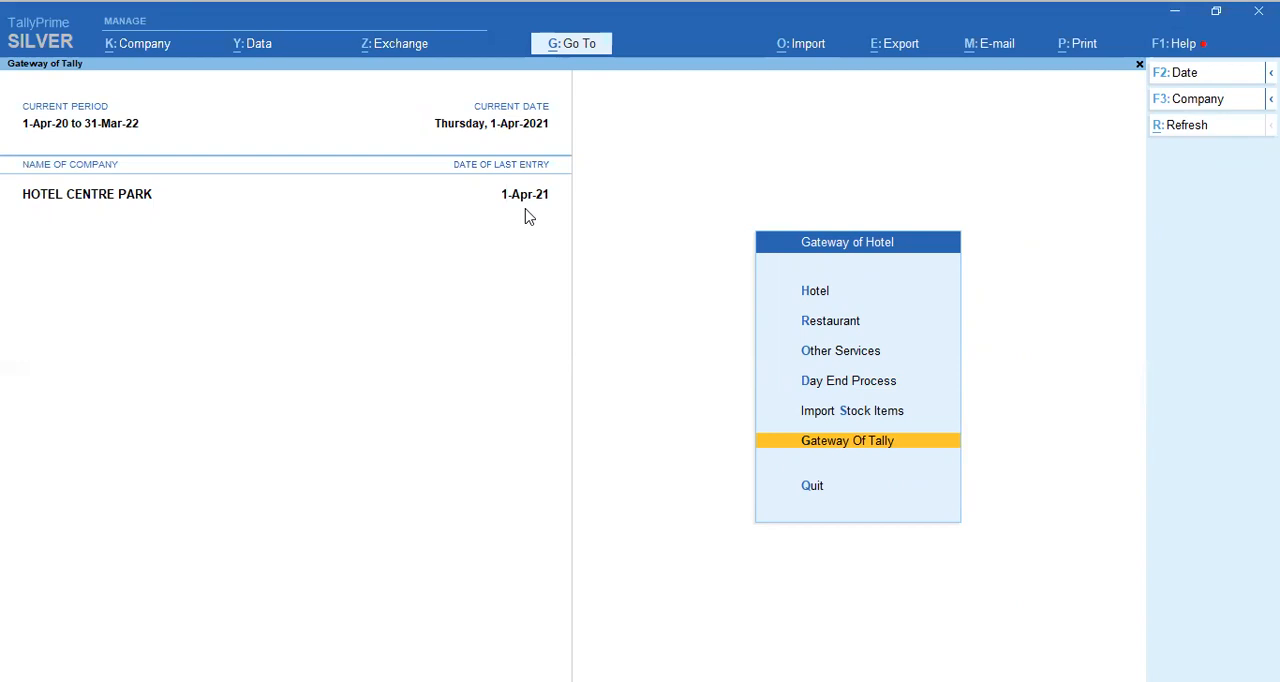
Step: Open the hotel's Room View, examine the room statuses and pending settlements, and quit back to the Gateway of Hotel
key(Up)
key(Up)
key(Up)
key(Up)
key(Up)
key(Return)
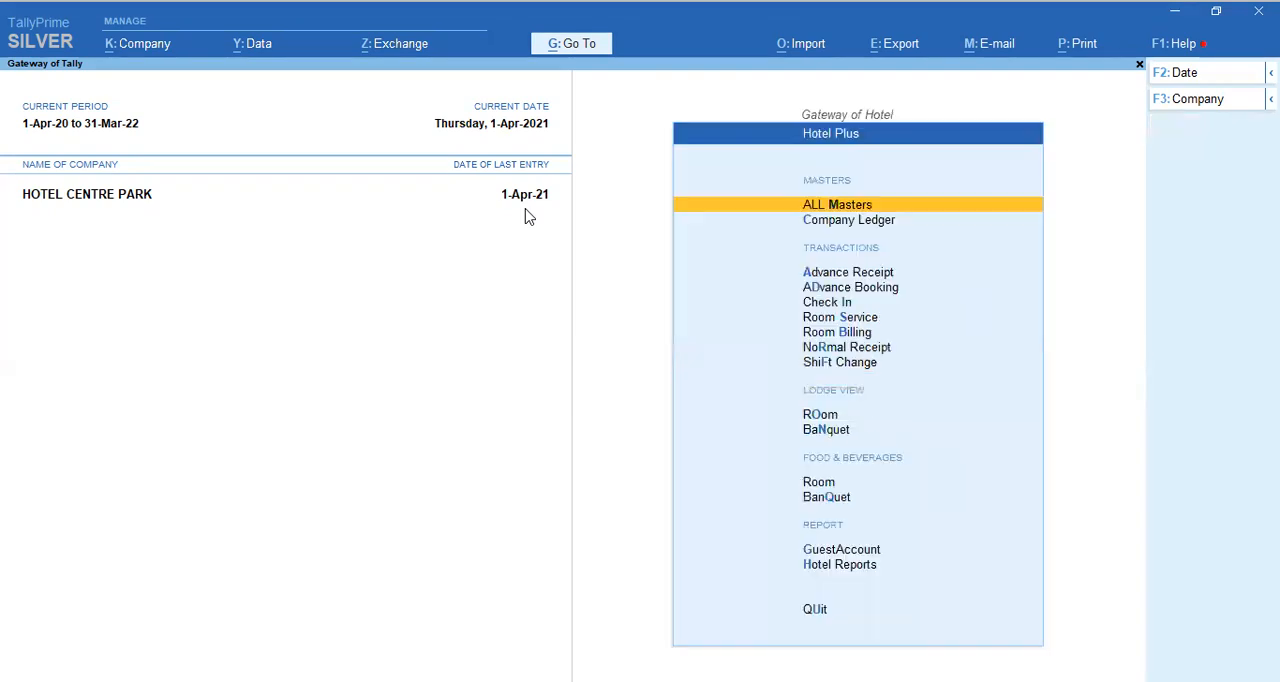
key(Down)
key(Down)
key(Down)
key(Down)
key(Down)
key(Down)
key(Down)
key(Down)
key(Down)
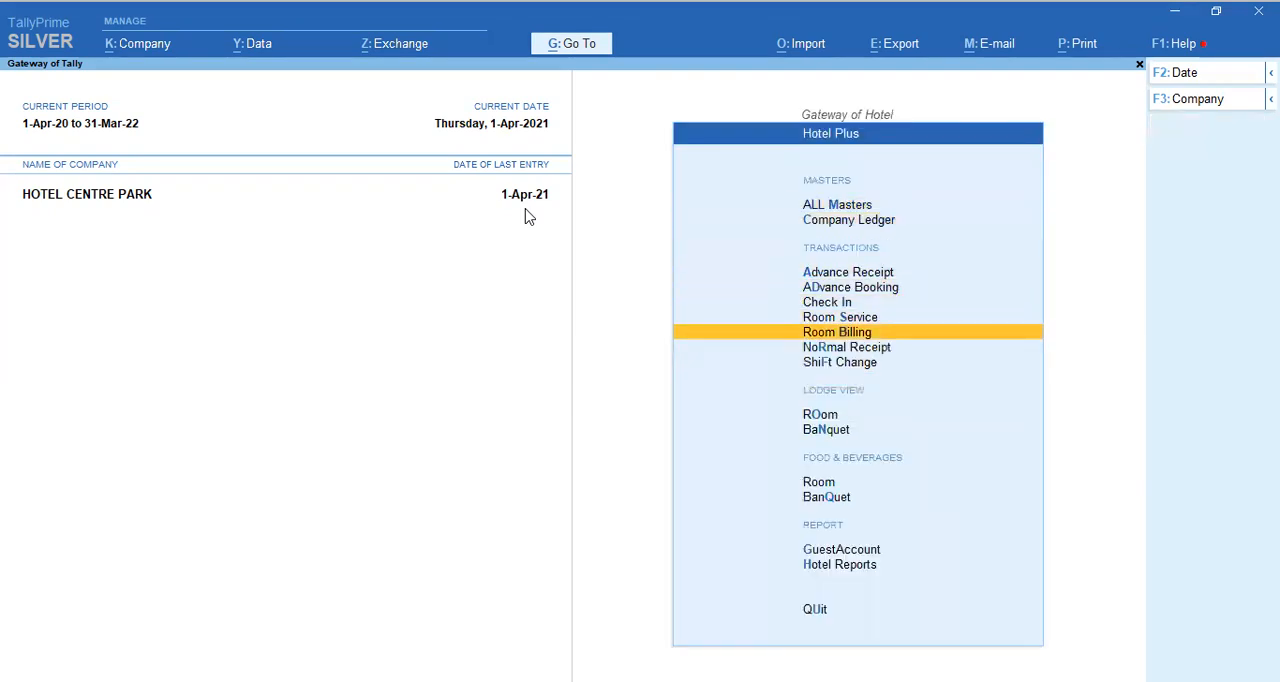
key(Return)
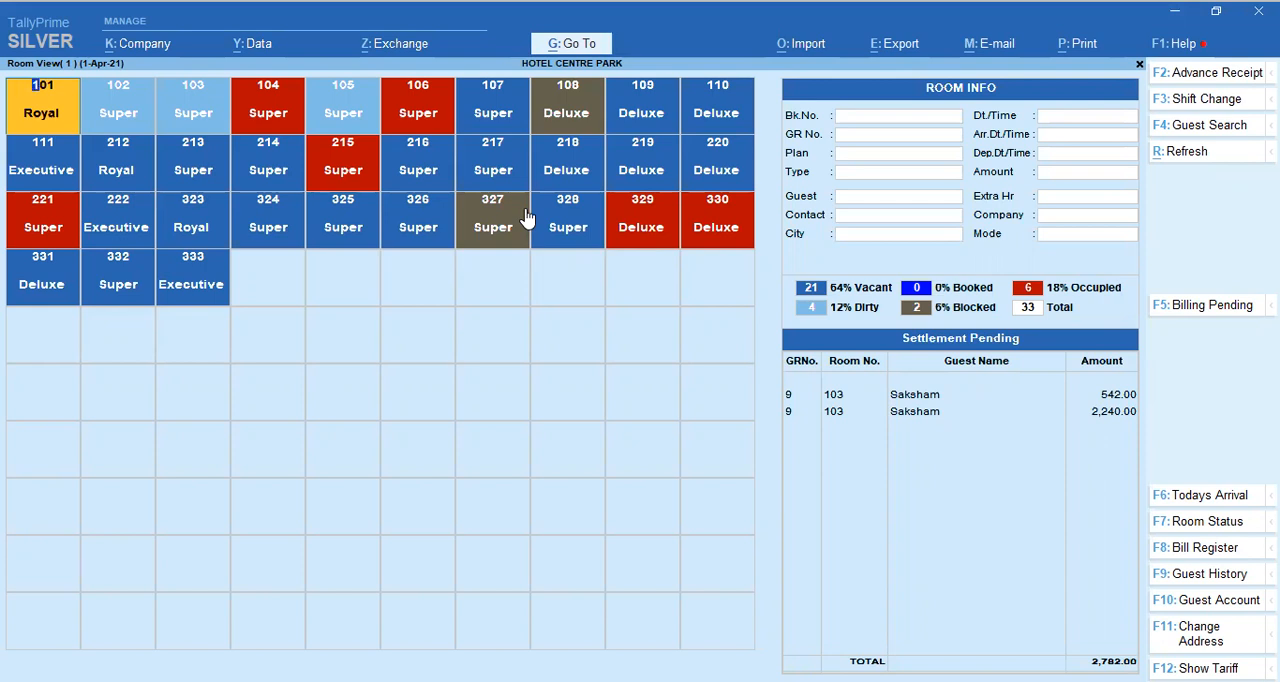
key(Escape)
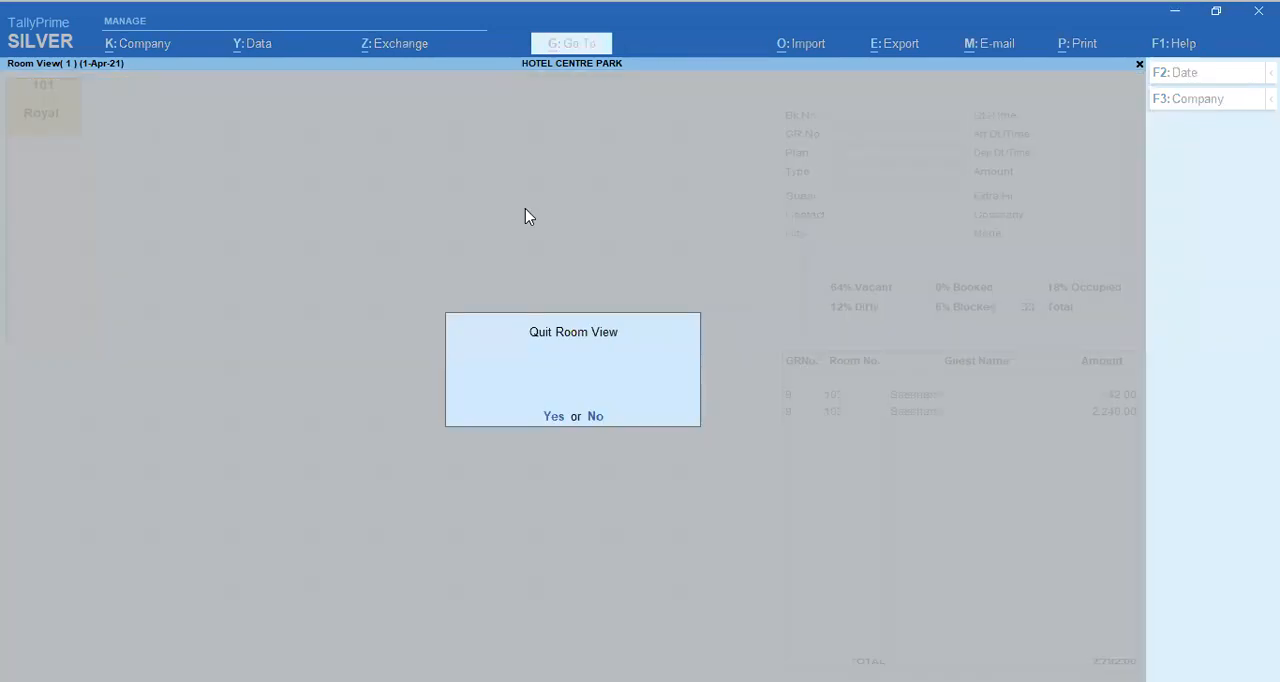
key(Return)
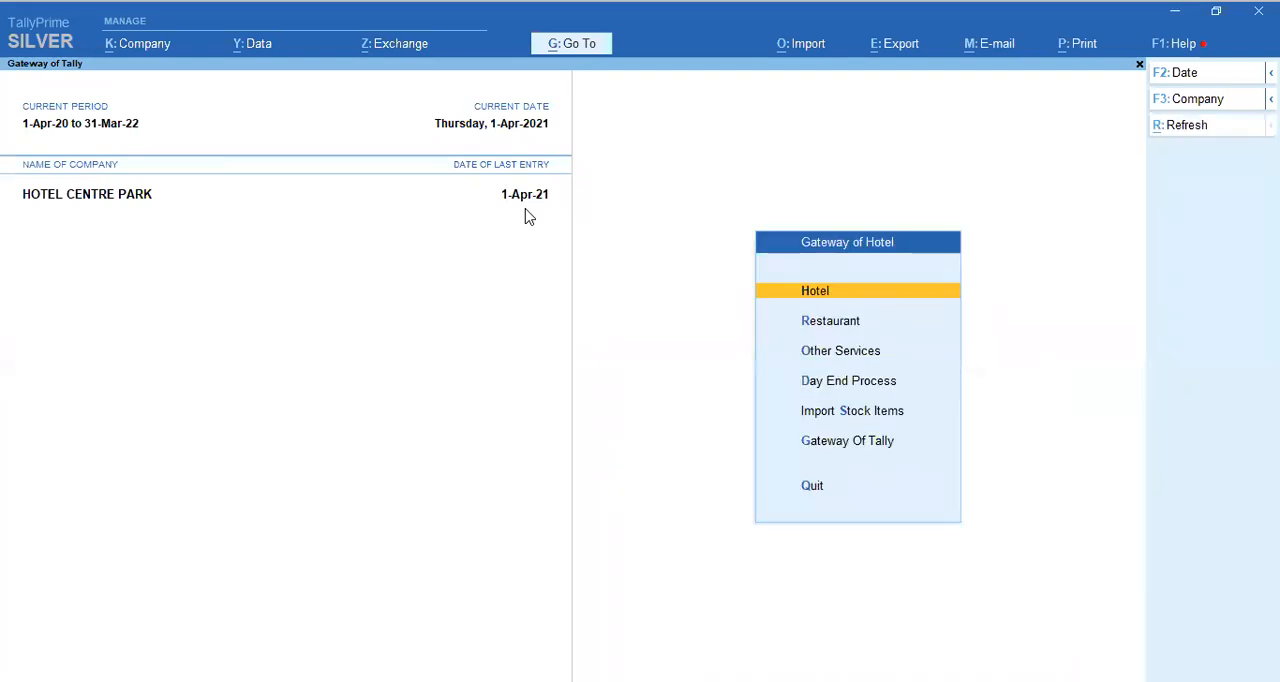
key(Down)
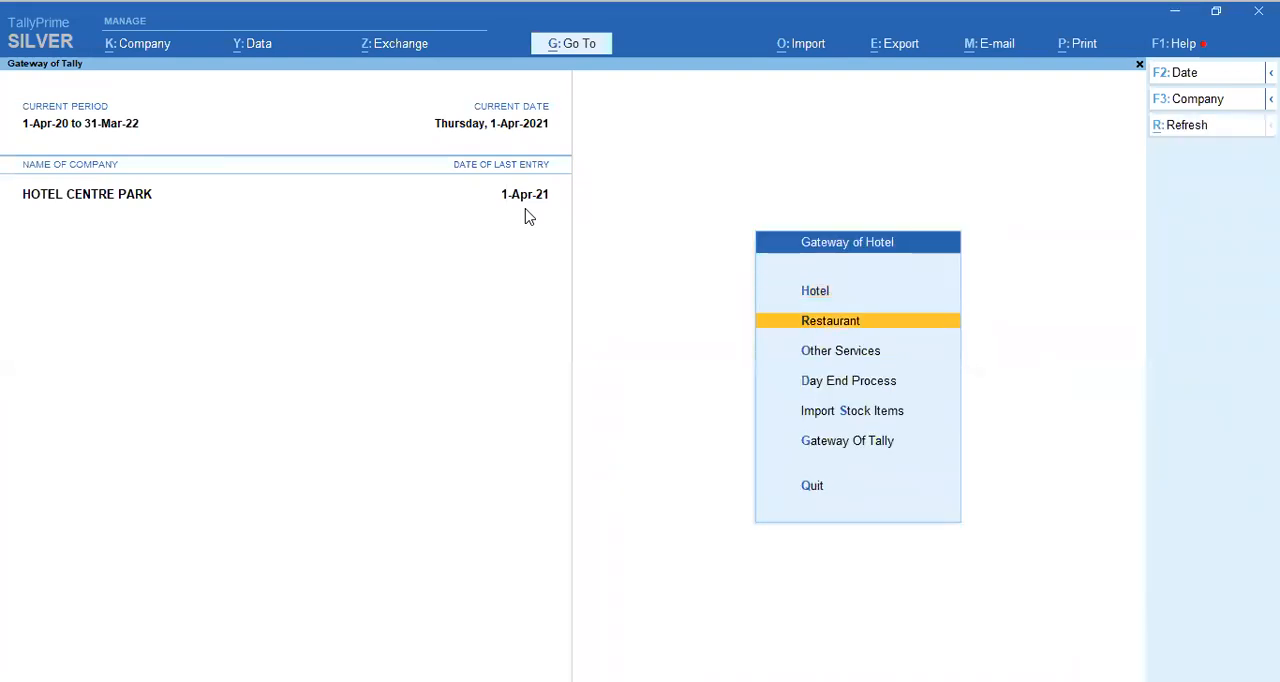